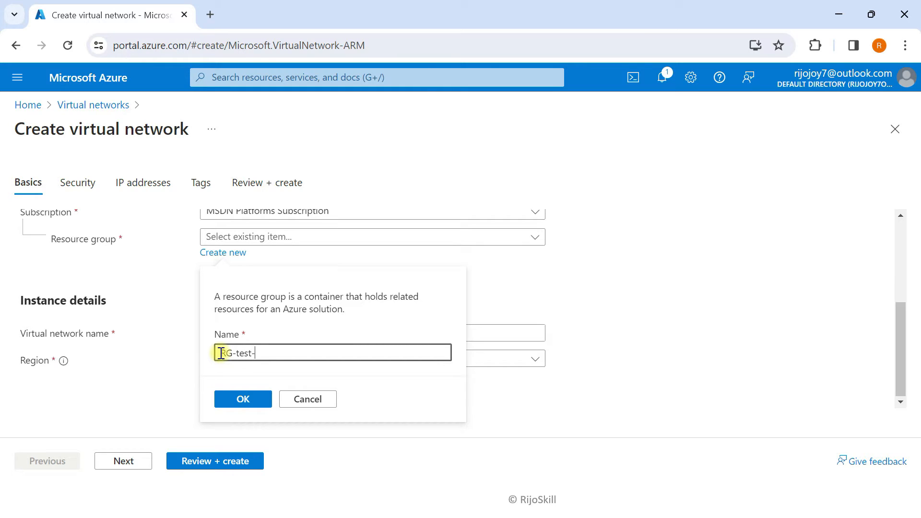
# Create resource group RG-test-FW, name the network VNet-HUB, and advance past Security to IP addresses
pyautogui.click(236, 404)
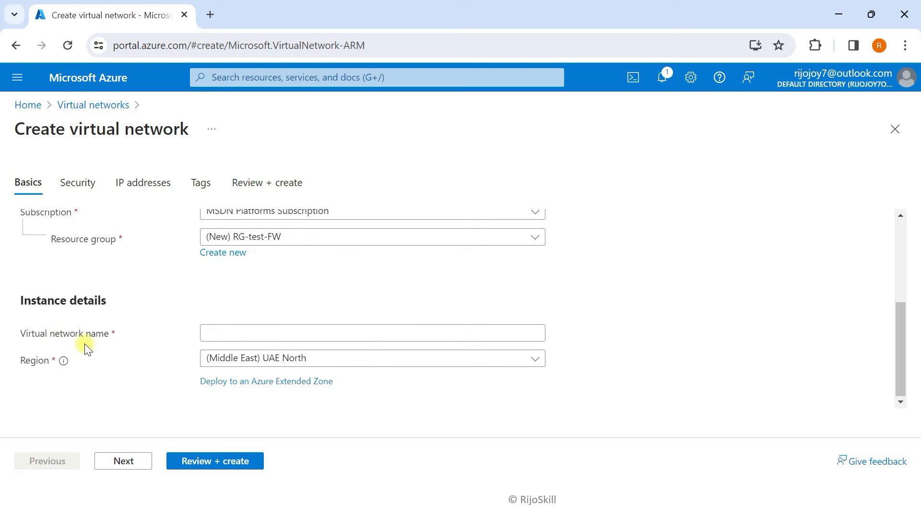
pyautogui.click(229, 334)
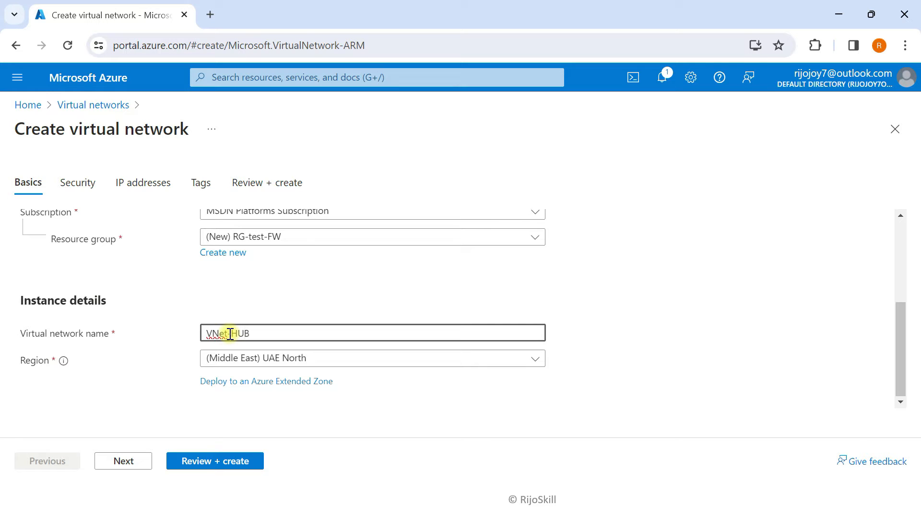
pyautogui.click(126, 463)
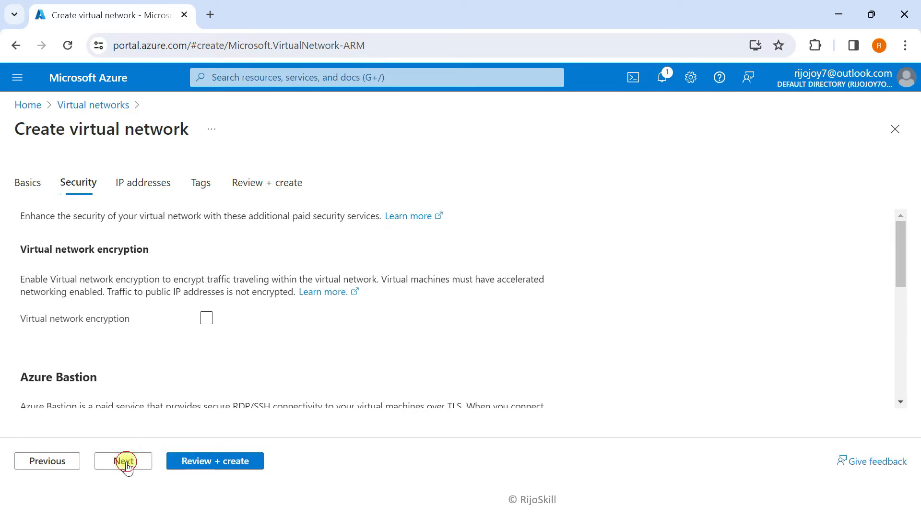
pyautogui.scroll(-3, 128, 297)
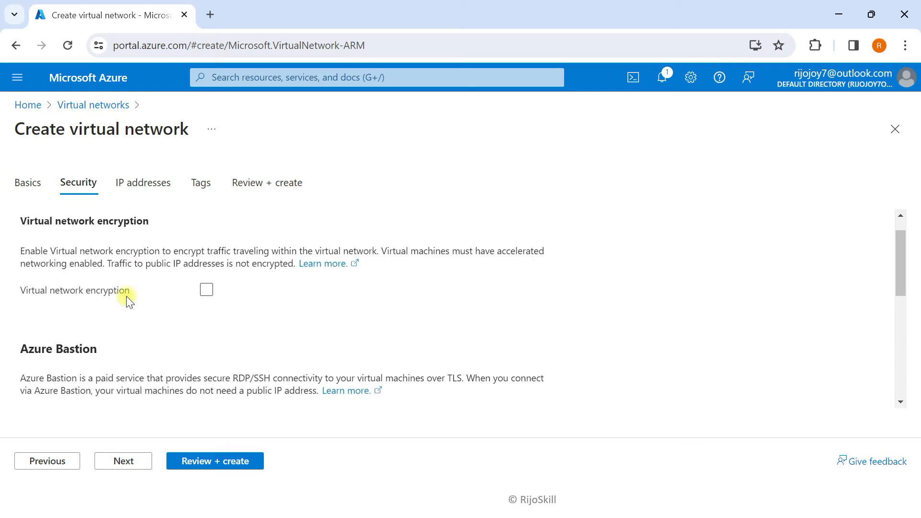
pyautogui.click(126, 462)
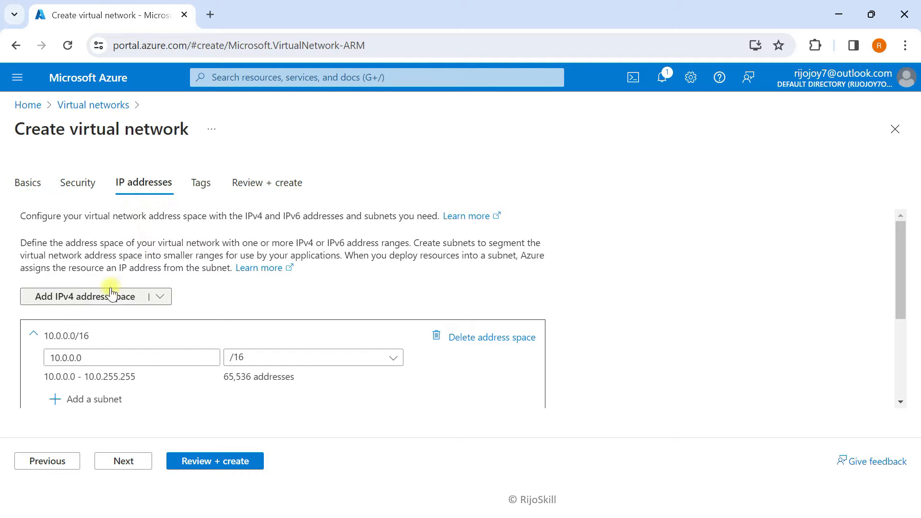
# Change the hub address space to 10.30.0.0/16 and delete the default subnet
pyautogui.scroll(-3, 77, 398)
pyautogui.click(69, 282)
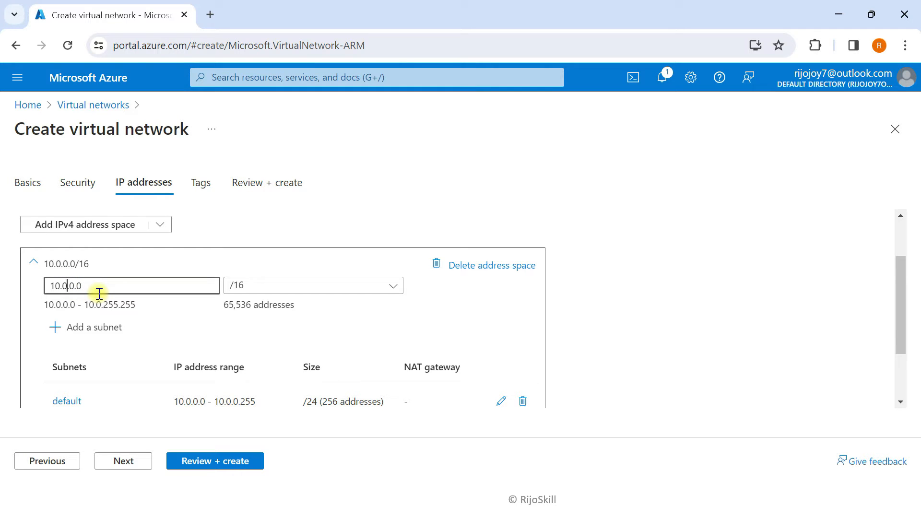
pyautogui.press('BackSpace')
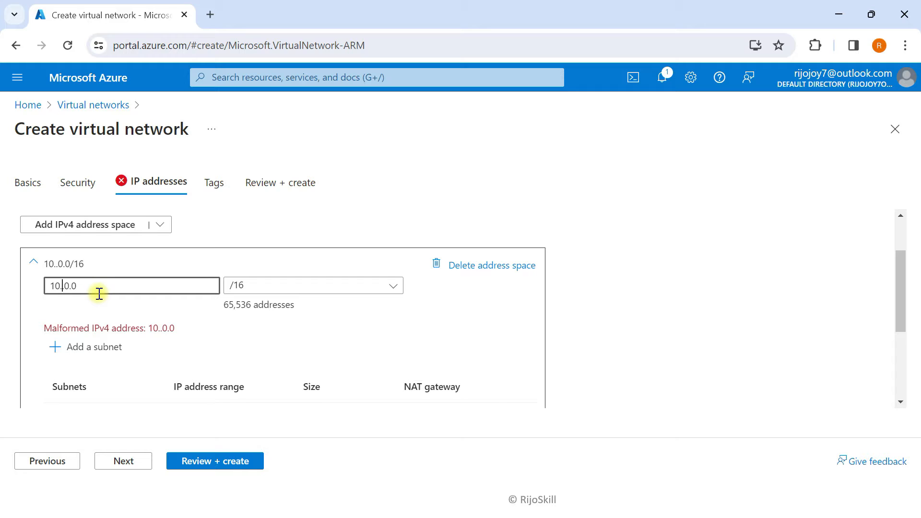
pyautogui.write('30')
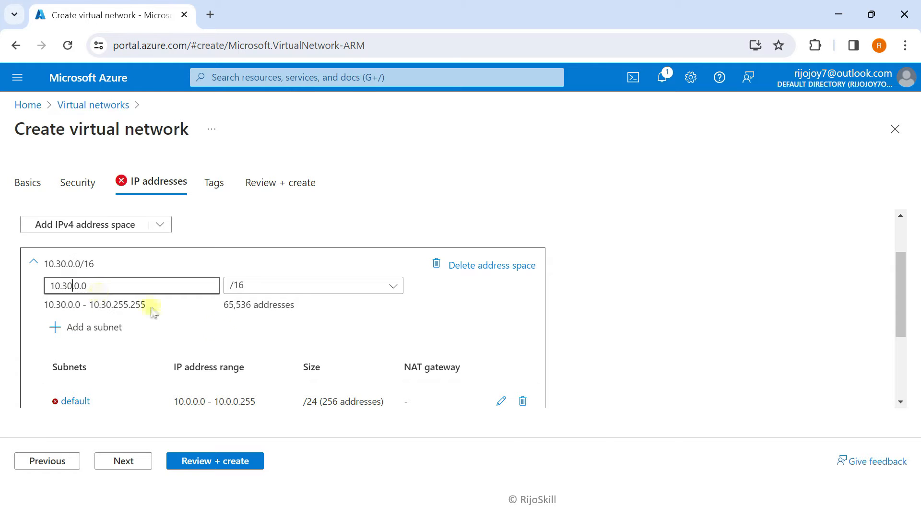
pyautogui.click(523, 401)
# Add an Azure Firewall subnet, AzureFirewallSubnet, starting at 10.30.10.0 (/26)
pyautogui.click(70, 329)
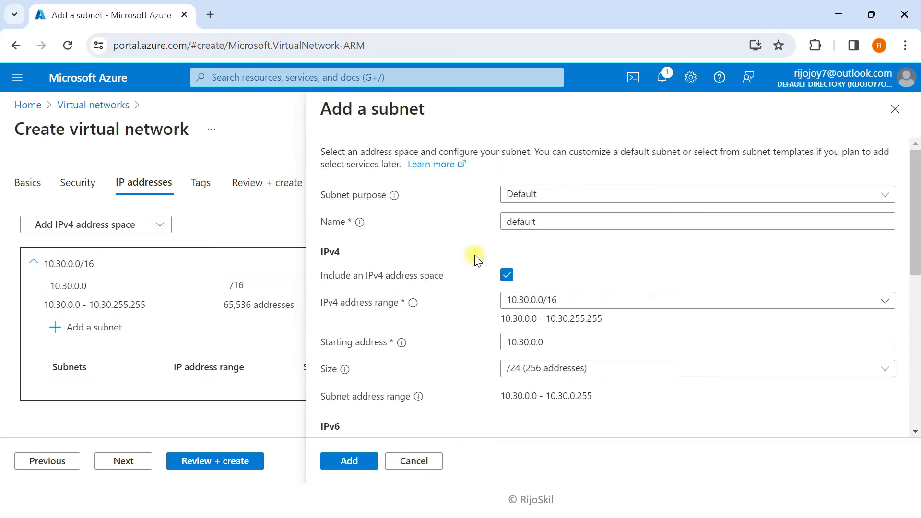
pyautogui.click(542, 194)
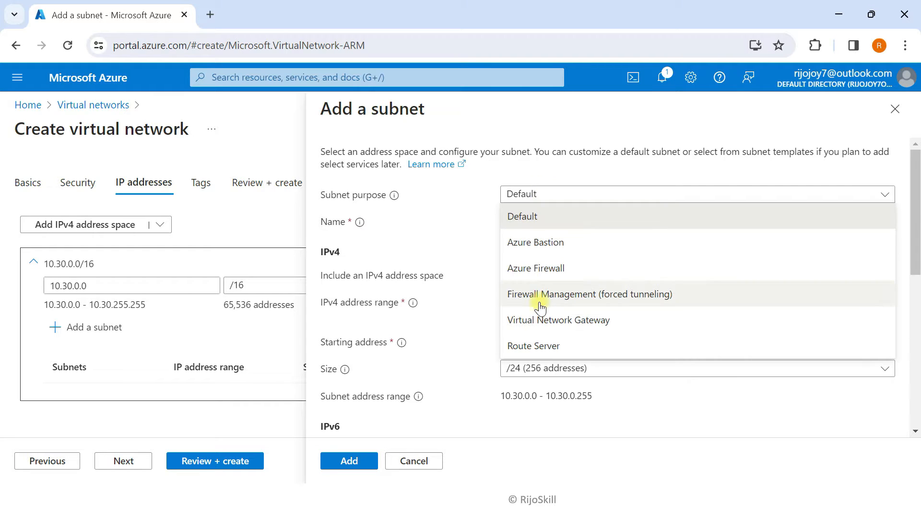
pyautogui.click(543, 276)
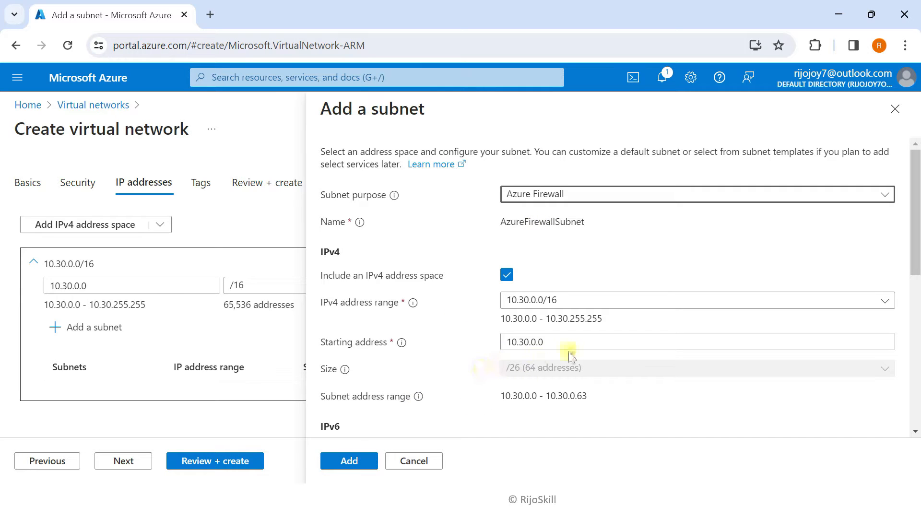
pyautogui.click(534, 343)
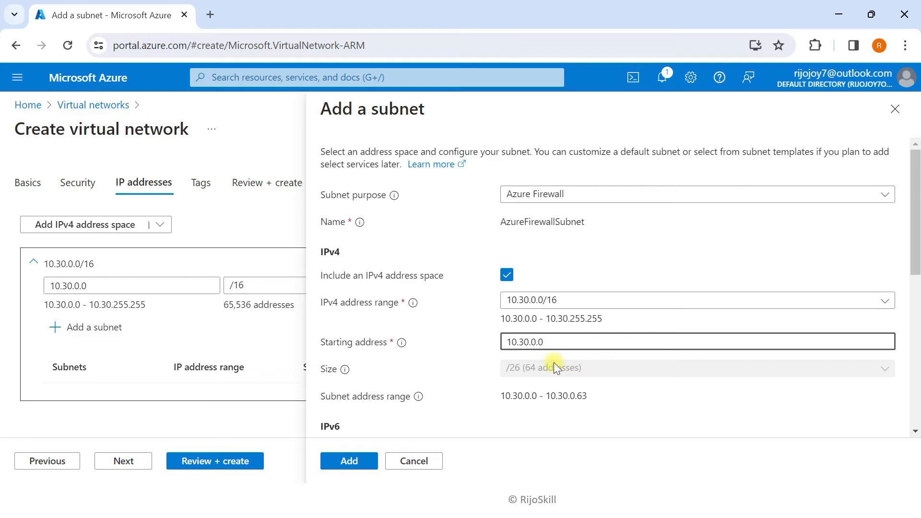
pyautogui.press('BackSpace')
pyautogui.press('BackSpace')
pyautogui.press('BackSpace')
pyautogui.write('1.0')
pyautogui.press('BackSpace')
pyautogui.press('BackSpace')
pyautogui.write('0.0')
pyautogui.click(348, 462)
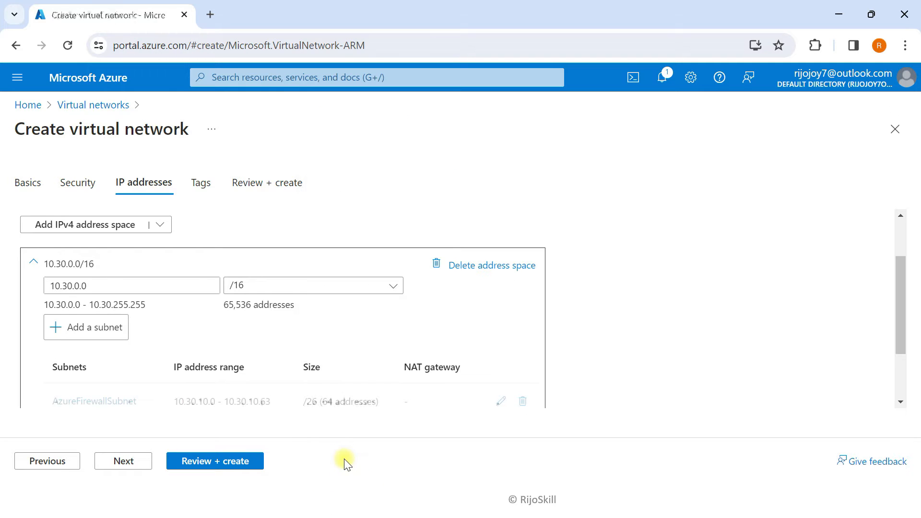
pyautogui.click(90, 335)
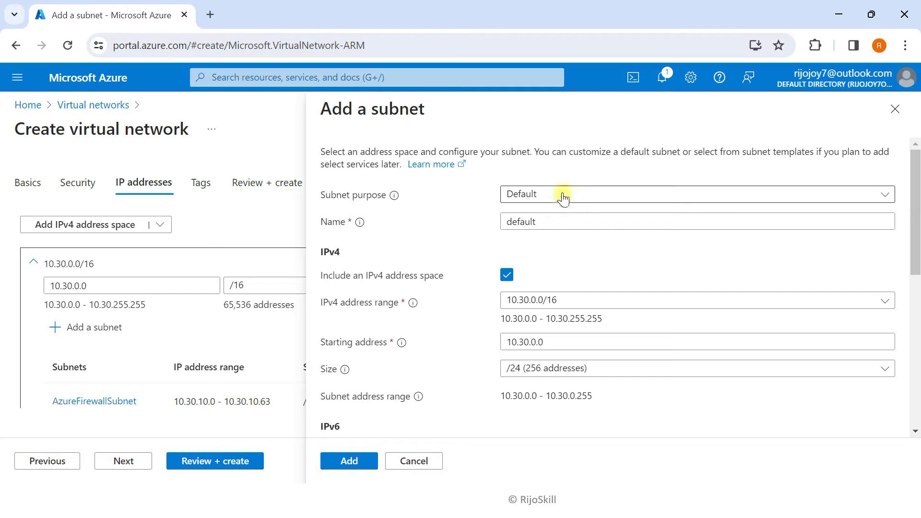
# Add a Virtual Network Gateway subnet, GatewaySubnet, starting at 10.30.20.0 (/27)
pyautogui.click(563, 196)
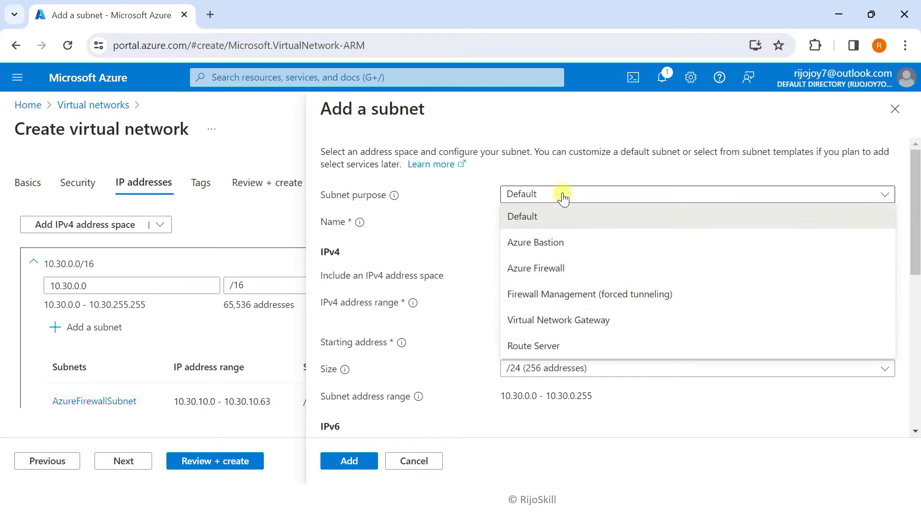
pyautogui.click(556, 321)
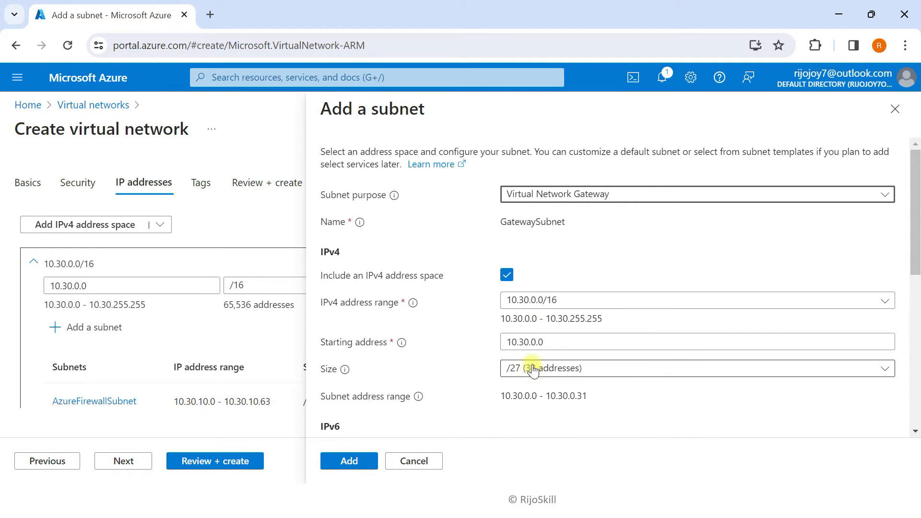
pyautogui.click(536, 342)
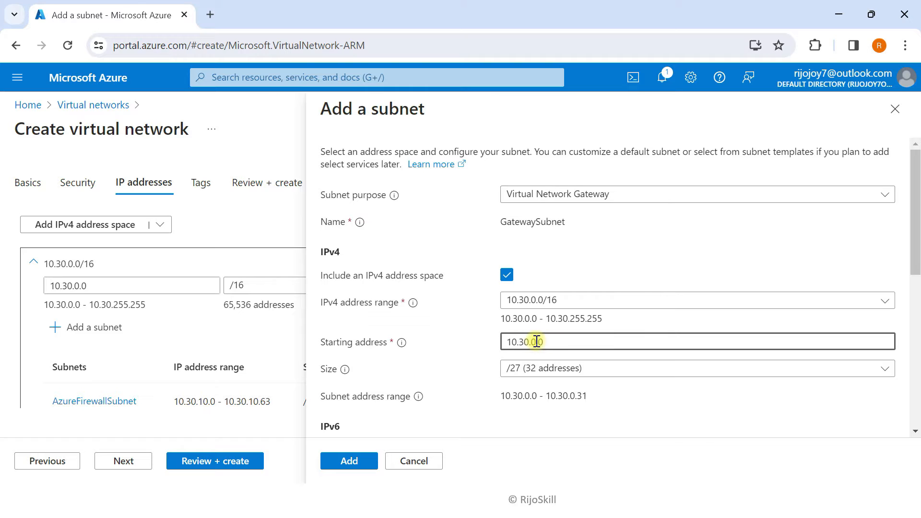
pyautogui.press('BackSpace')
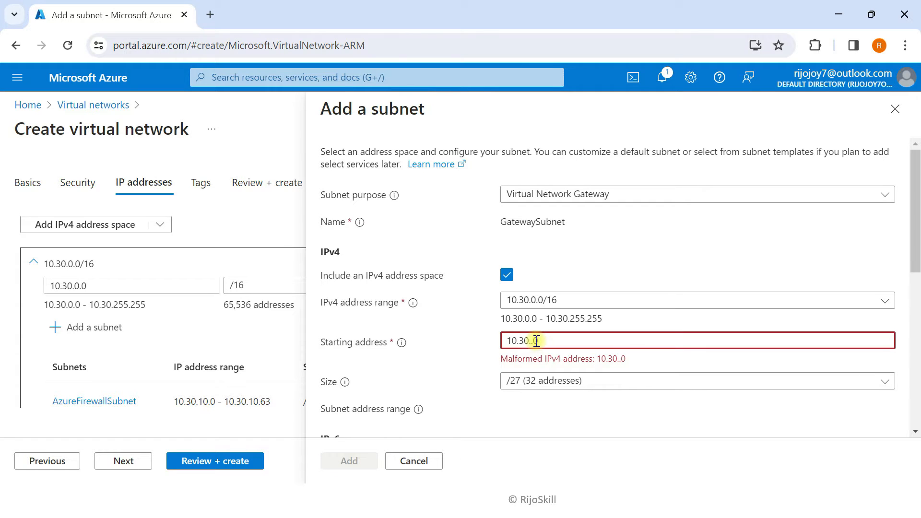
pyautogui.write('20')
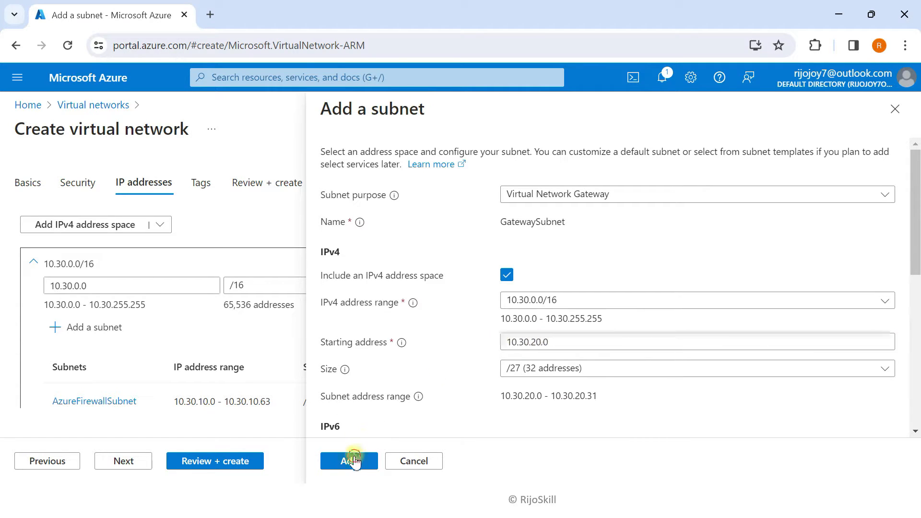
pyautogui.click(349, 460)
# Advance the hub network wizard to the Tags step
pyautogui.click(133, 469)
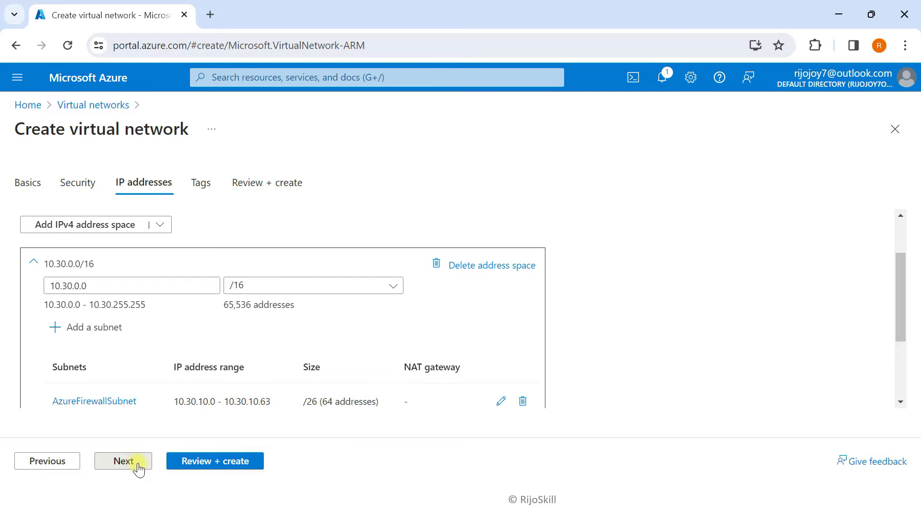
pyautogui.scroll(-3, 150, 329)
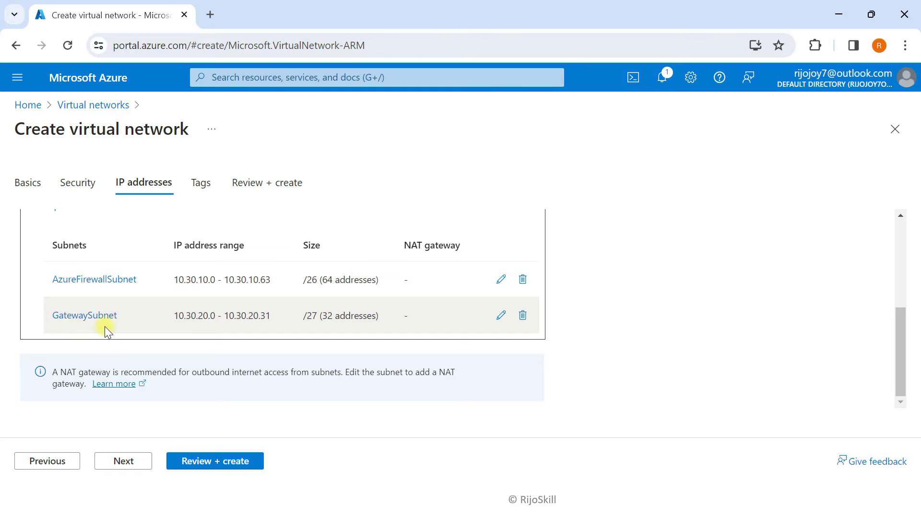
pyautogui.click(128, 463)
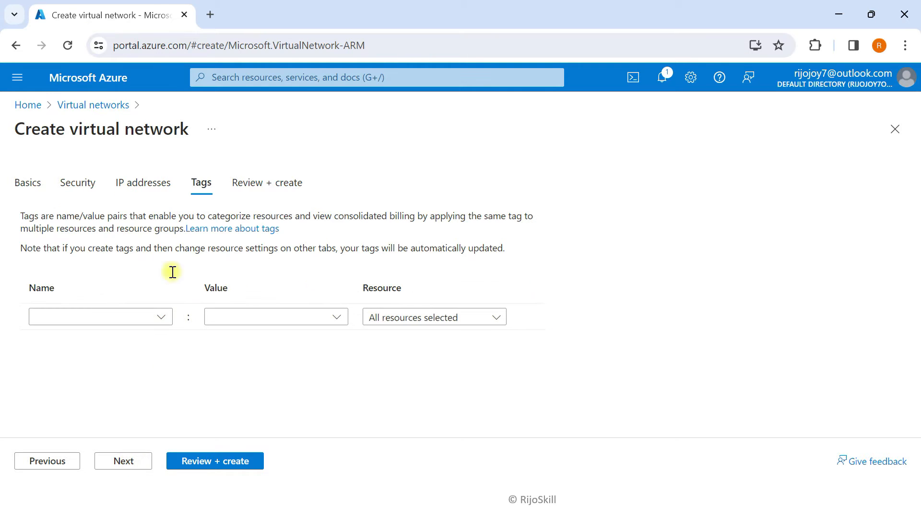
# Validate and create VNet-HUB, then return home and dismiss the deployment-succeeded notice
pyautogui.click(130, 464)
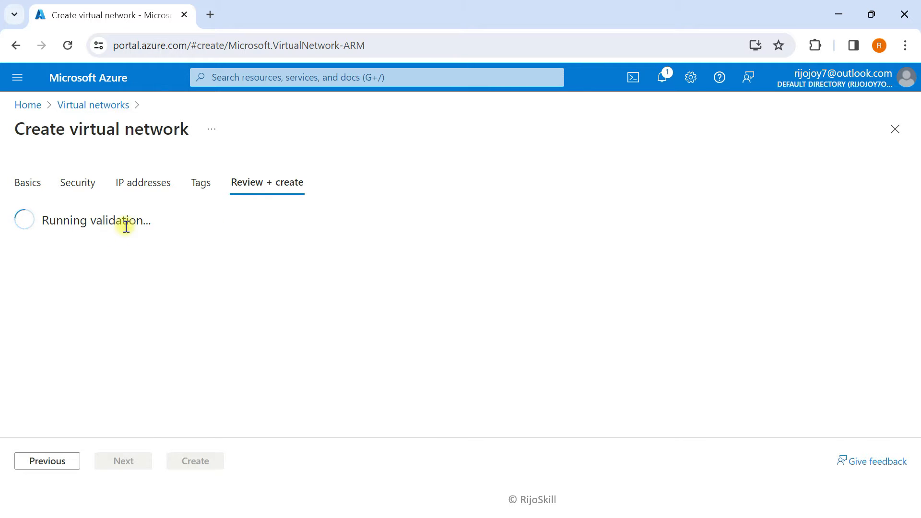
pyautogui.click(202, 461)
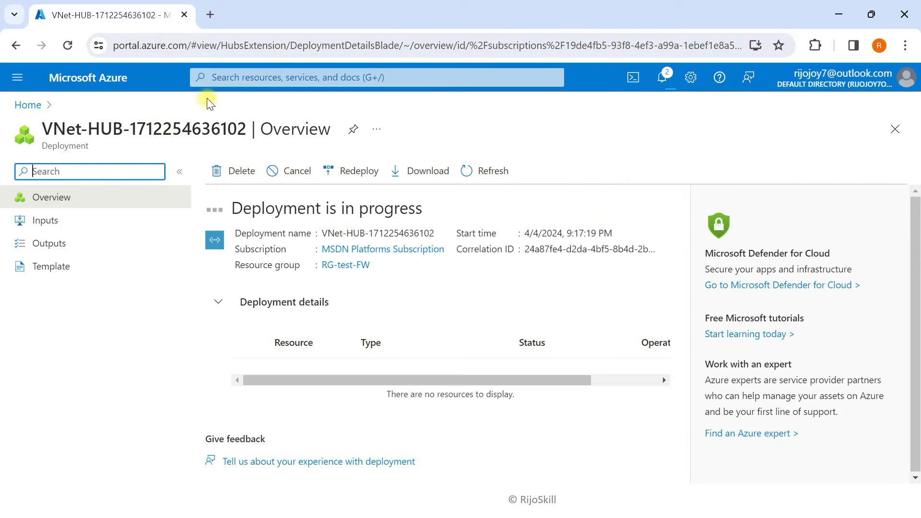
pyautogui.click(121, 80)
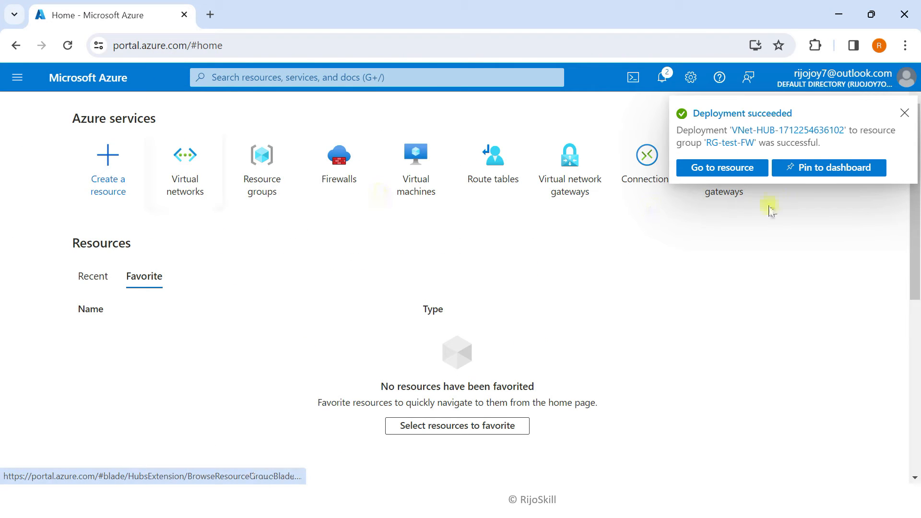
pyautogui.click(904, 113)
# Start a new virtual network from the Virtual networks list in resource group RG-test-FW
pyautogui.click(202, 193)
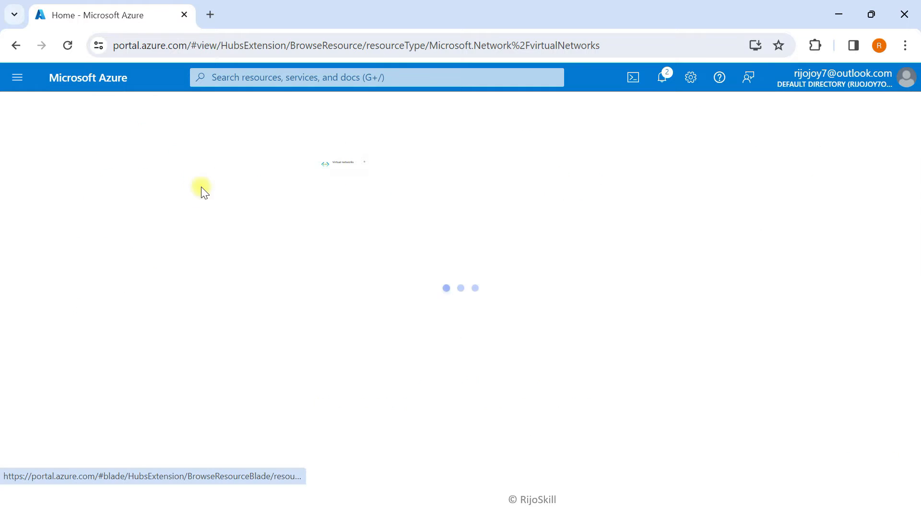
pyautogui.click(50, 173)
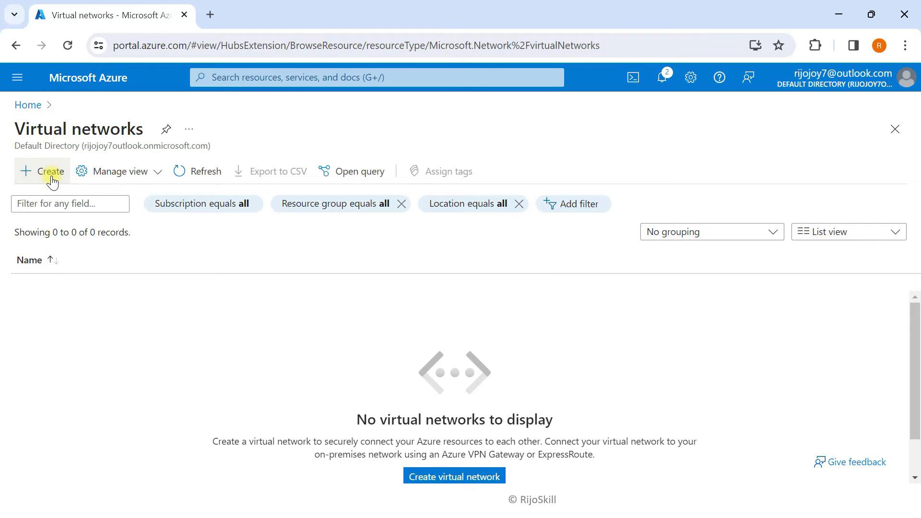
pyautogui.scroll(-2, 242, 364)
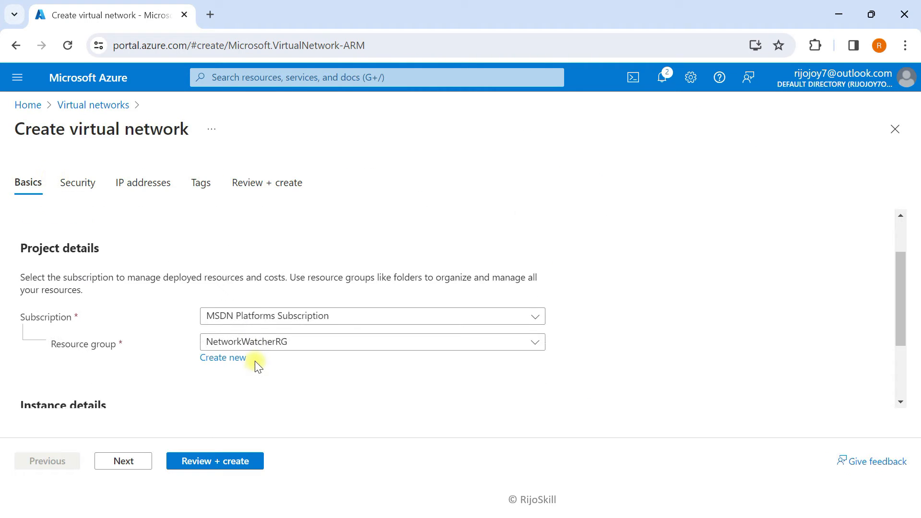
pyautogui.click(270, 338)
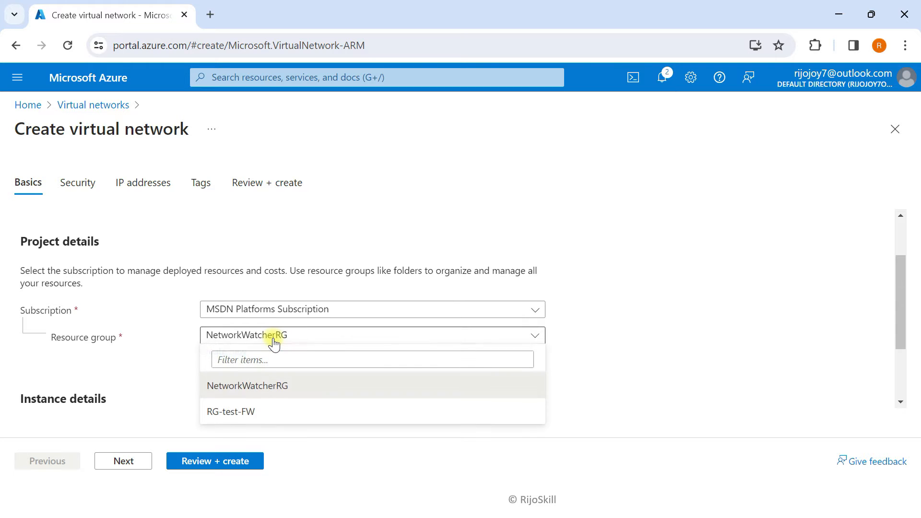
pyautogui.click(216, 416)
pyautogui.scroll(-2, 221, 393)
# Name the network VNet-Spoke-Production and move on to the Security step
pyautogui.click(223, 360)
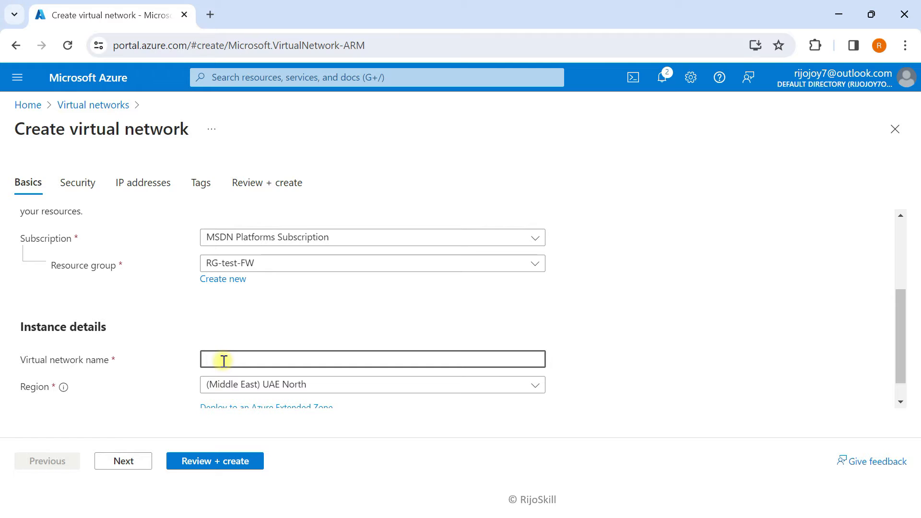
pyautogui.write('VNet-Sp')
pyautogui.scroll(-1, 229, 357)
pyautogui.write('oke-')
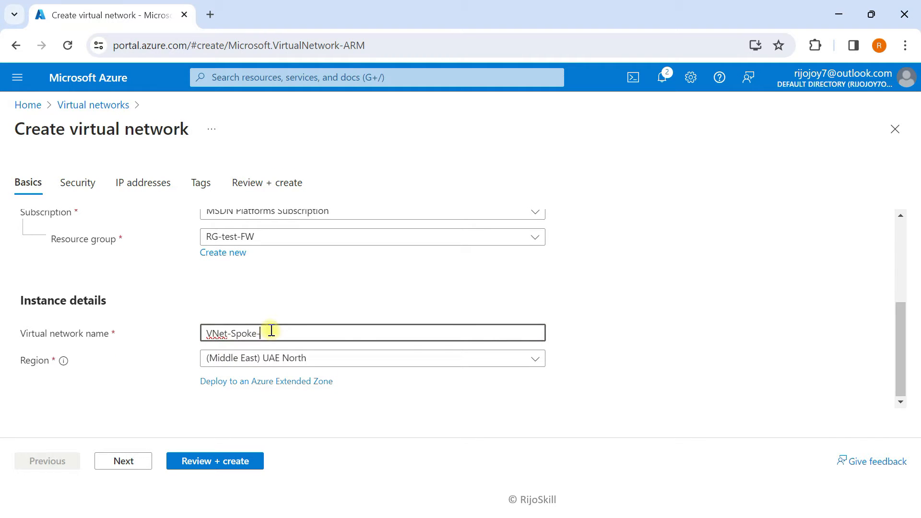
pyautogui.write('Production')
pyautogui.click(123, 462)
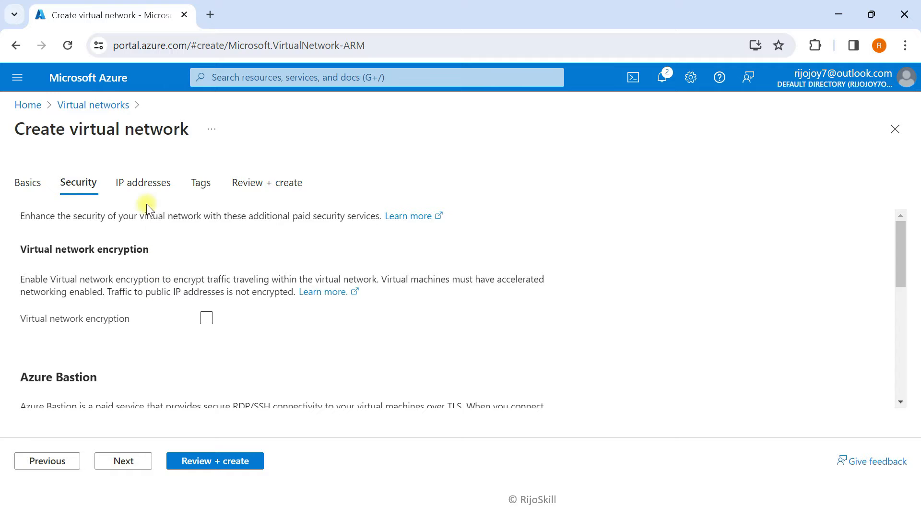
# Set the address space to 10.40.0.0/16 and delete the out-of-range default subnet
pyautogui.click(139, 184)
pyautogui.scroll(-1, 138, 376)
pyautogui.scroll(-3, 138, 377)
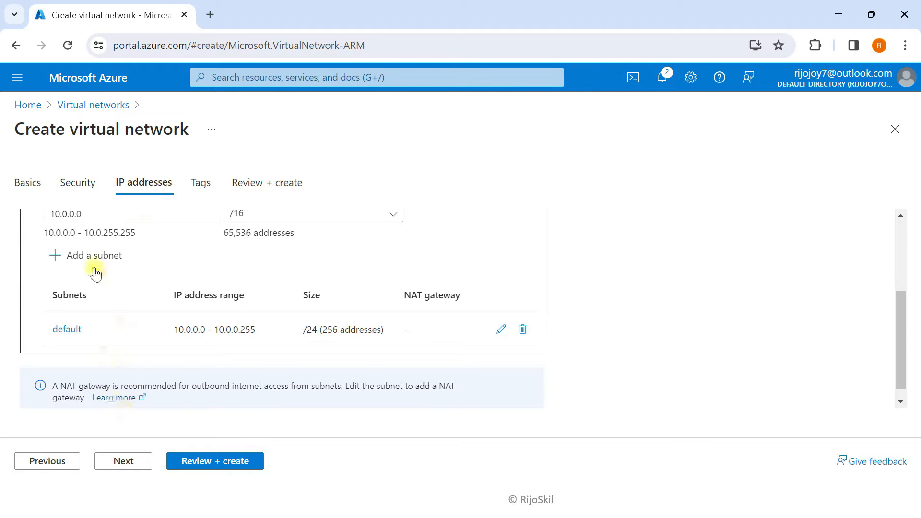
pyautogui.scroll(3, 105, 283)
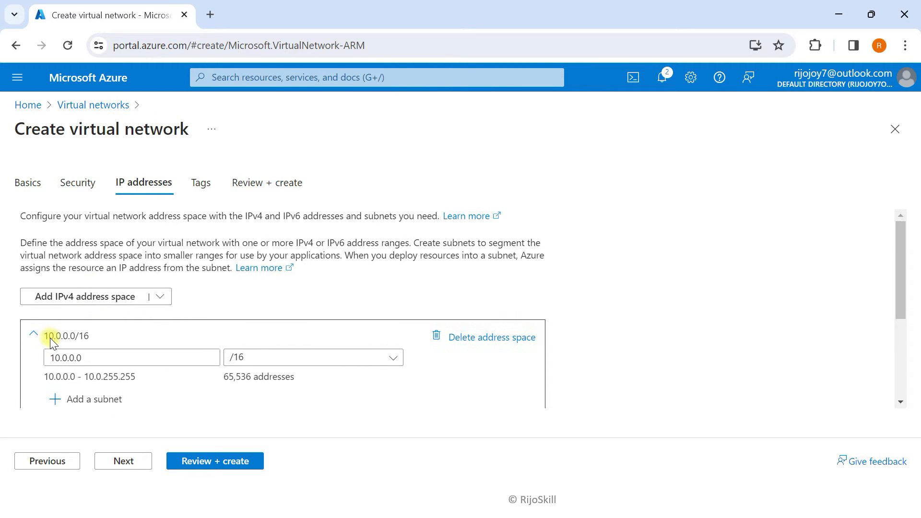
pyautogui.click(65, 358)
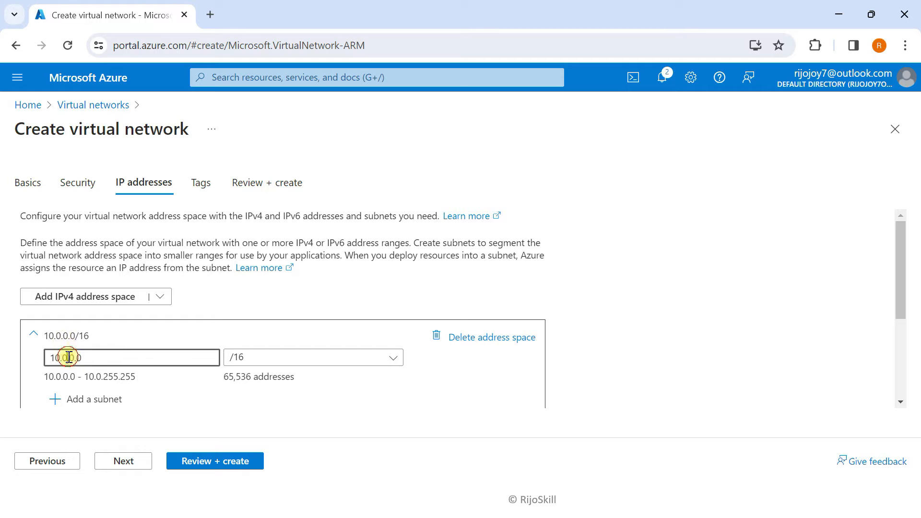
pyautogui.press('BackSpace')
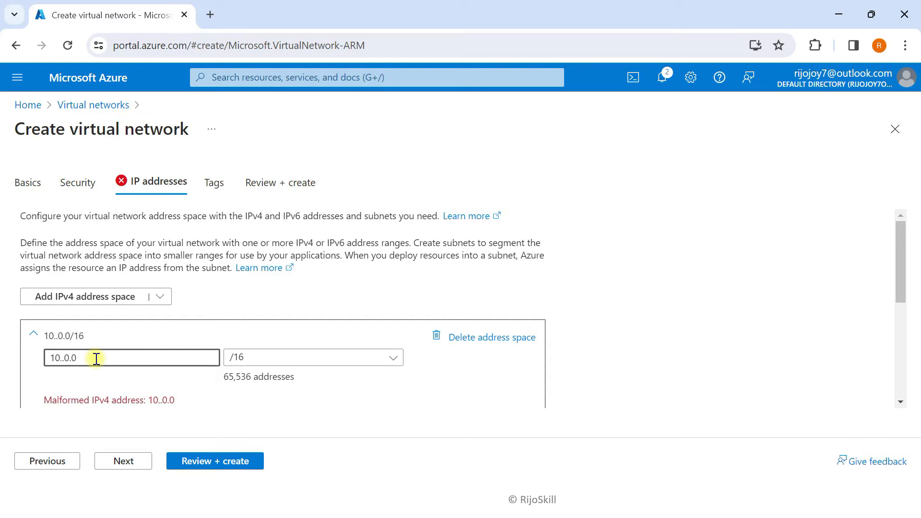
pyautogui.write('40')
pyautogui.click(281, 357)
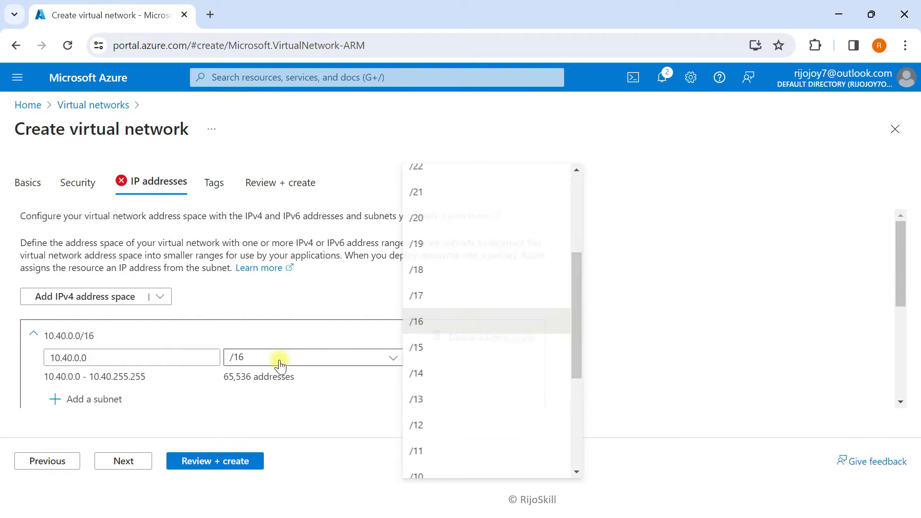
pyautogui.click(422, 320)
pyautogui.scroll(-3, 185, 387)
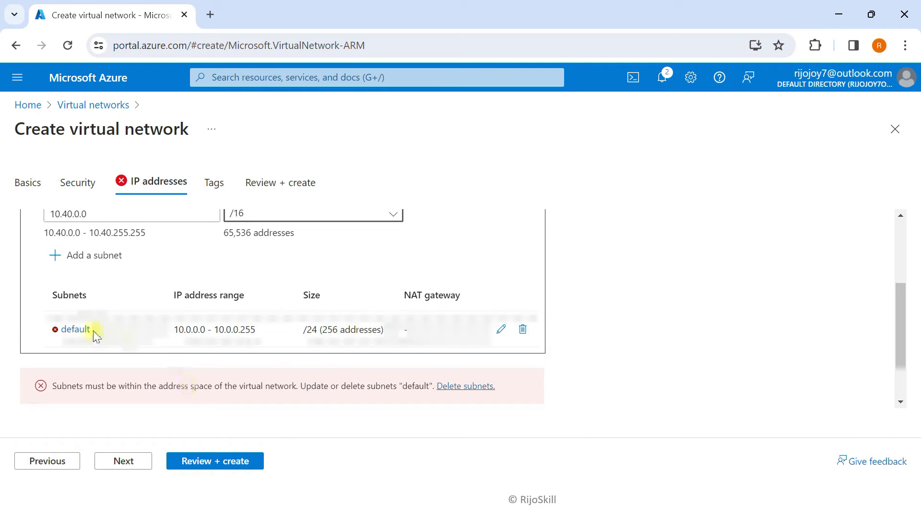
pyautogui.click(523, 330)
# Add subnet SN-Prod-VM-Spoke starting at 10.40.1.0/24
pyautogui.click(119, 275)
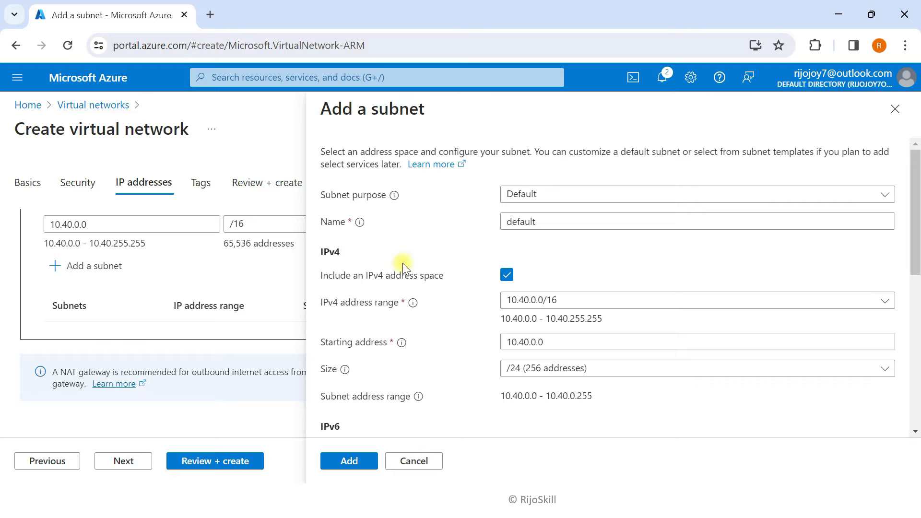
pyautogui.doubleClick(571, 223)
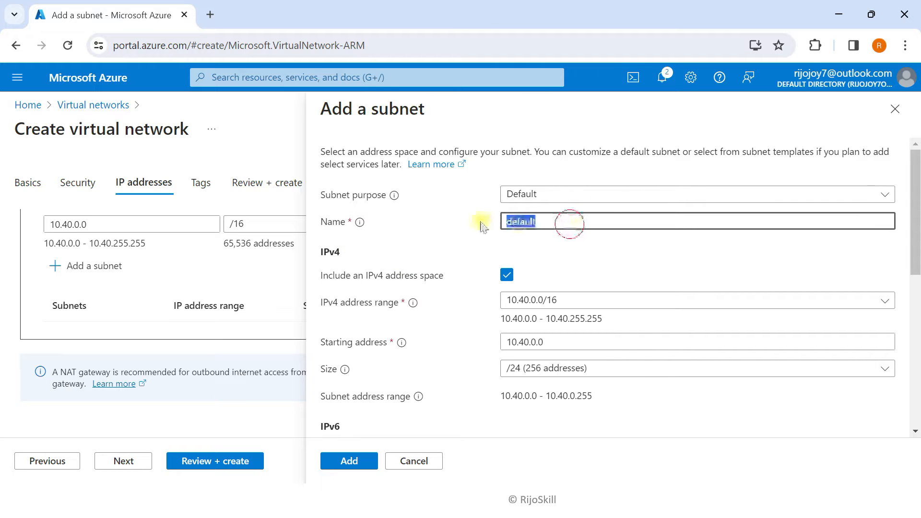
pyautogui.press('BackSpace')
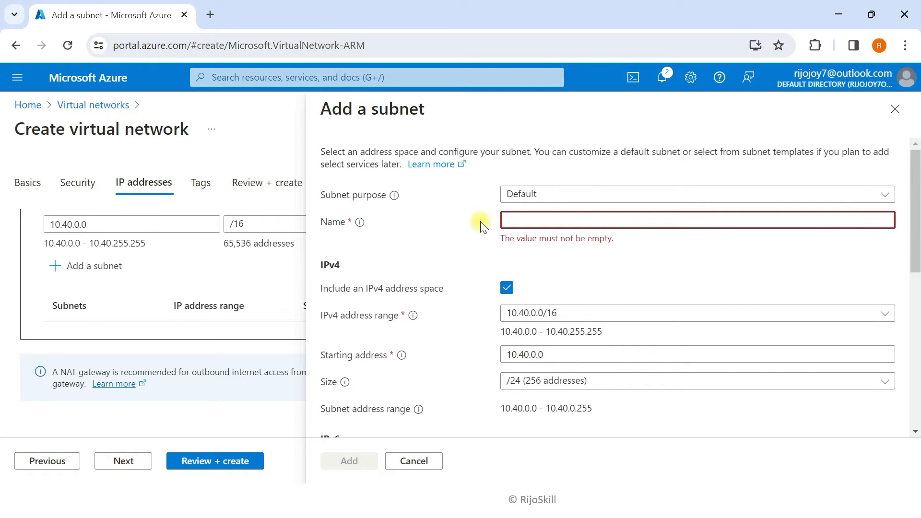
pyautogui.write('SN')
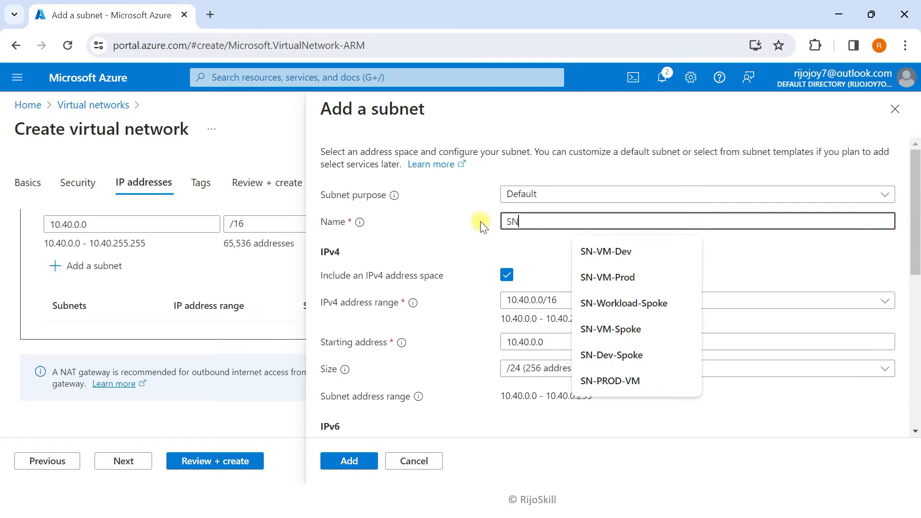
pyautogui.write('-Prod')
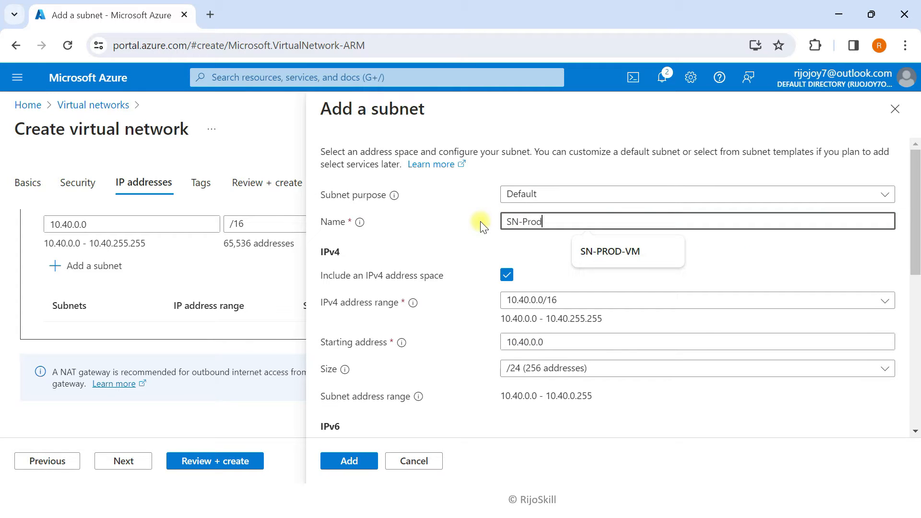
pyautogui.write('-VM-Spoke')
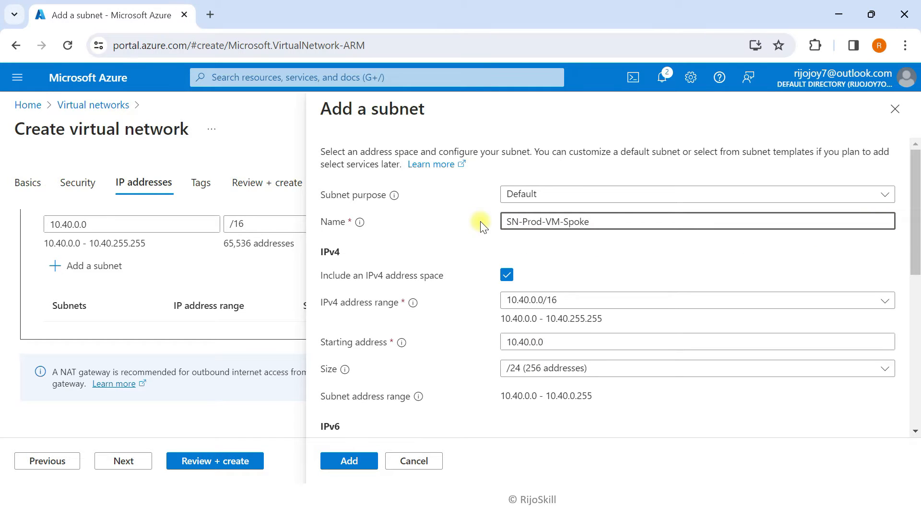
pyautogui.click(536, 340)
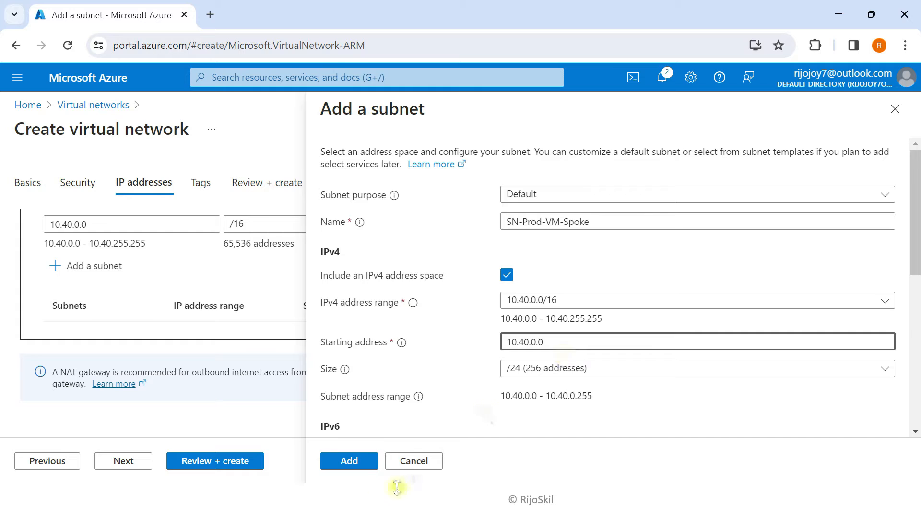
pyautogui.press('BackSpace')
pyautogui.press('BackSpace')
pyautogui.press('BackSpace')
pyautogui.write('1.0')
pyautogui.click(364, 461)
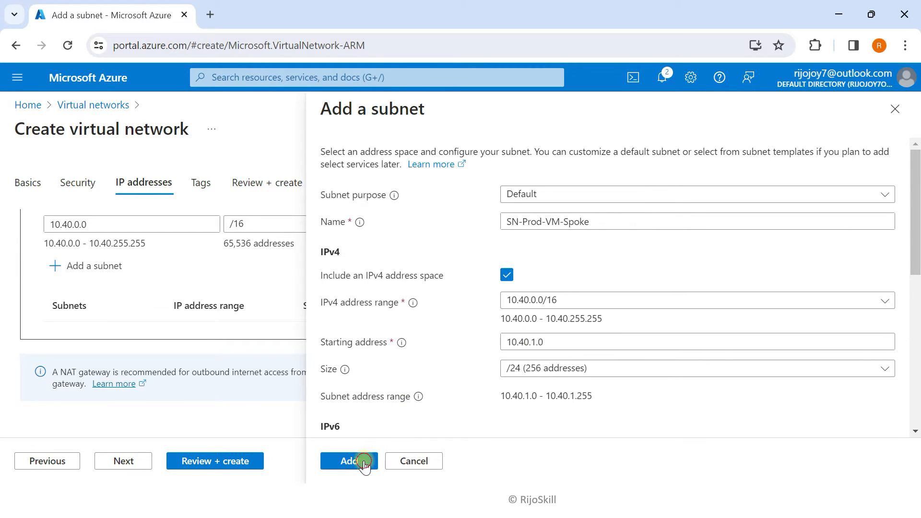
# Advance through Tags to Review + create for validation
pyautogui.scroll(-1, 216, 311)
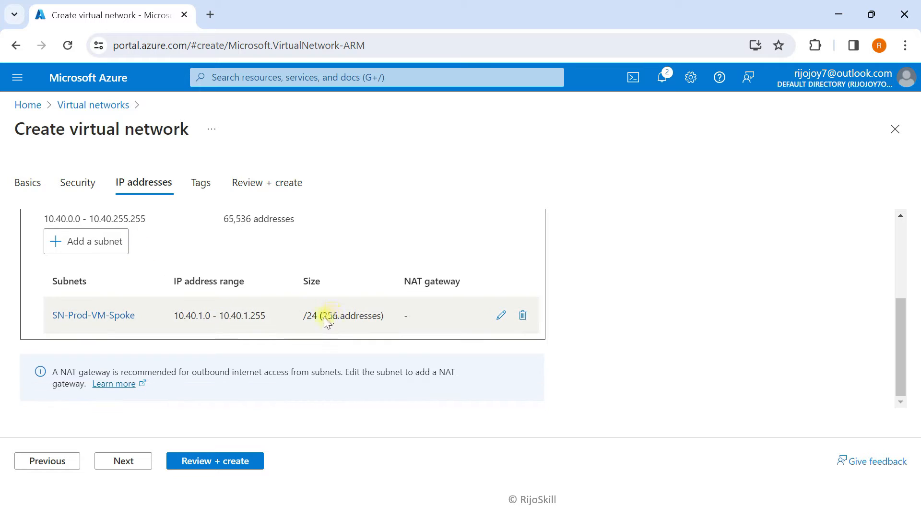
pyautogui.click(138, 461)
pyautogui.click(213, 461)
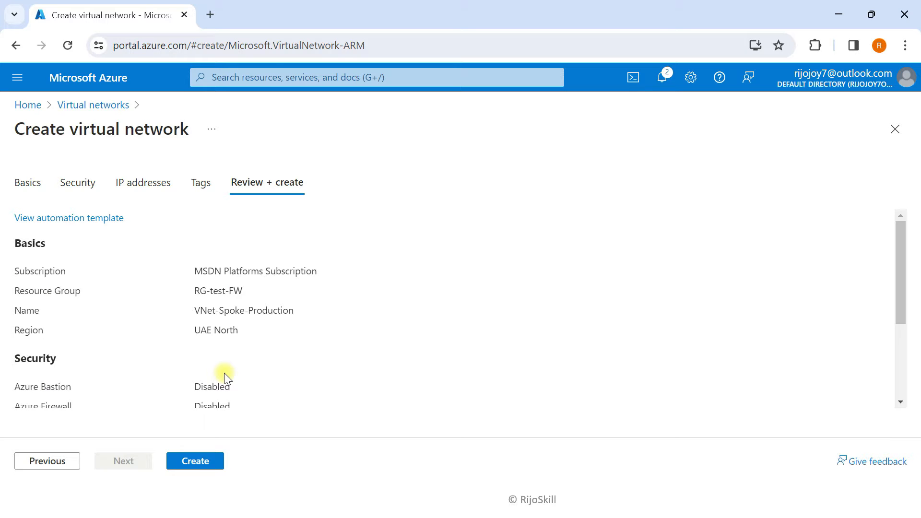
# Create VNet-Spoke-Production, then minimise the browser and advance the workflow slide
pyautogui.click(197, 462)
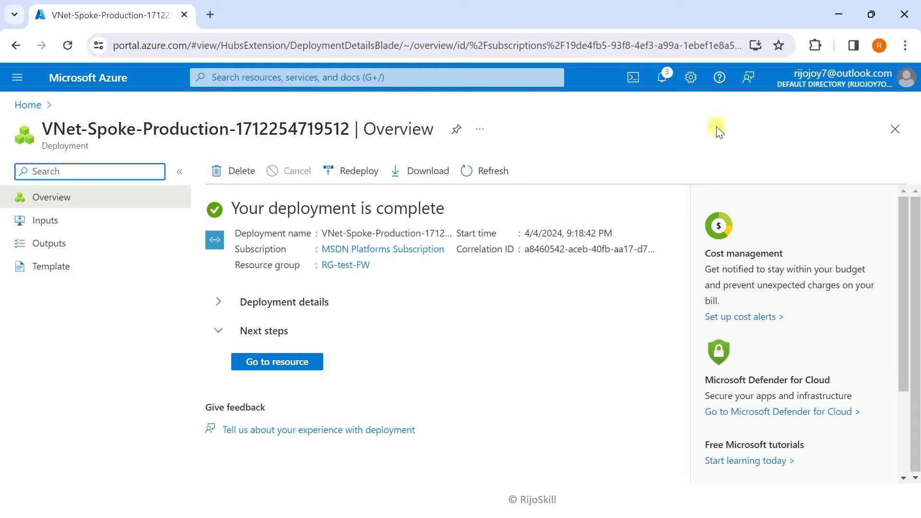
pyautogui.click(839, 14)
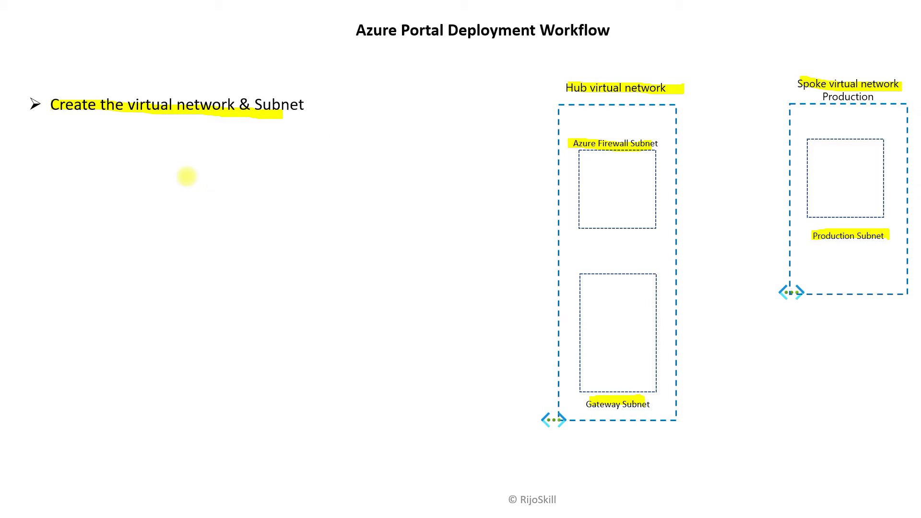
pyautogui.press('Right')
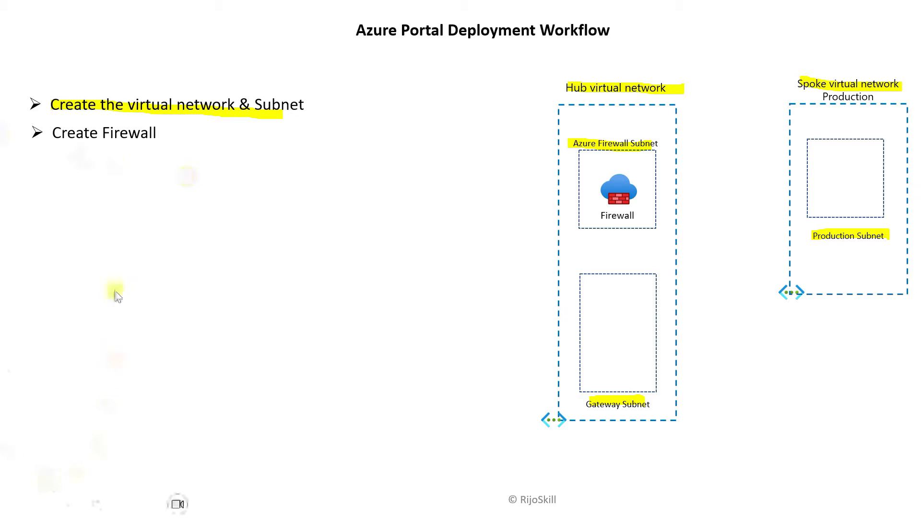
# Highlight the 'Create Firewall' bullet and the hub firewall icon in yellow on the slide
pyautogui.click(67, 504)
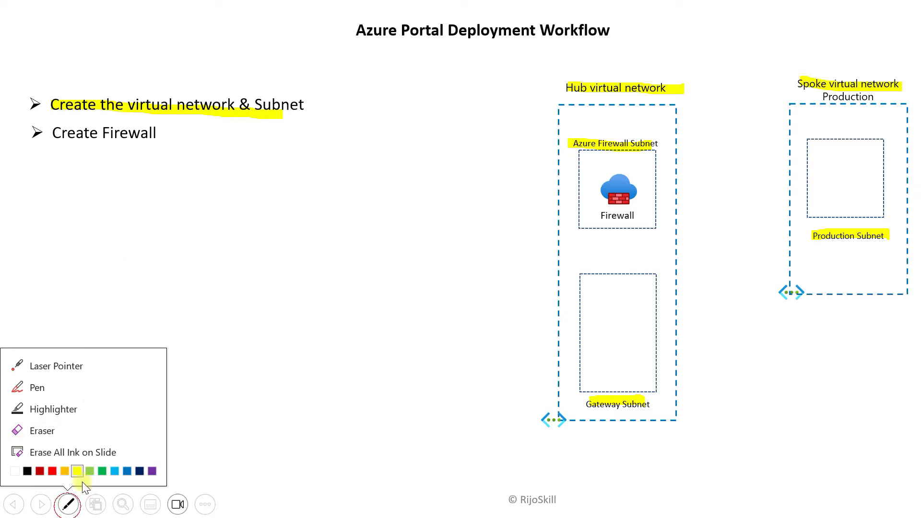
pyautogui.click(66, 408)
pyautogui.moveTo(160, 133); pyautogui.dragTo(50, 133)
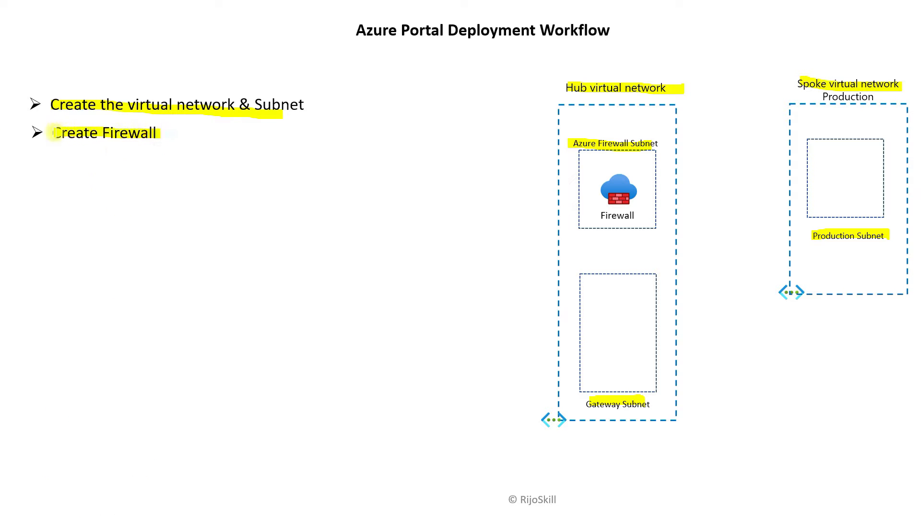
pyautogui.moveTo(588, 186); pyautogui.dragTo(638, 185)
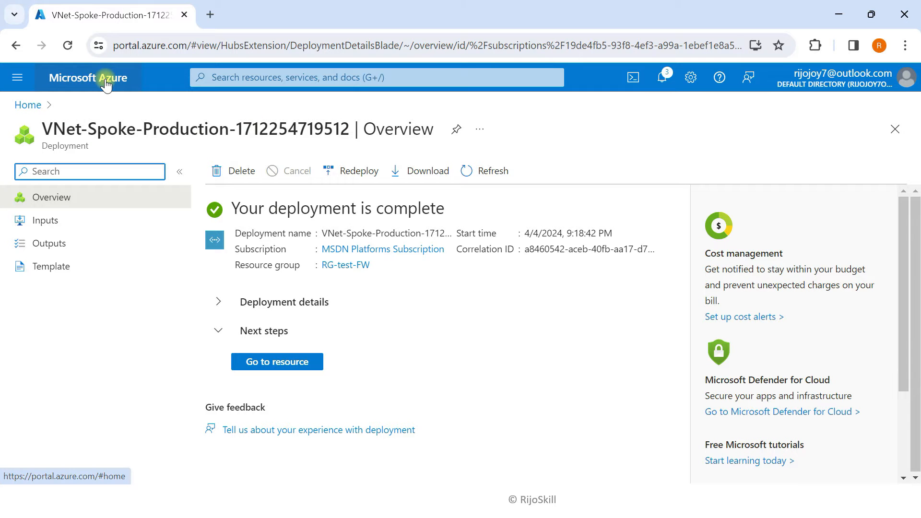
# Navigate from the portal home page to the Firewalls list
pyautogui.click(106, 83)
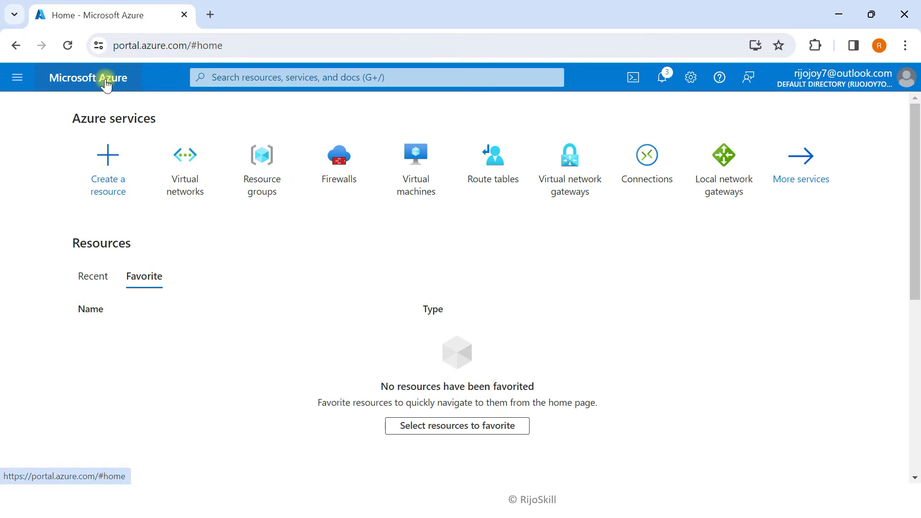
pyautogui.click(183, 171)
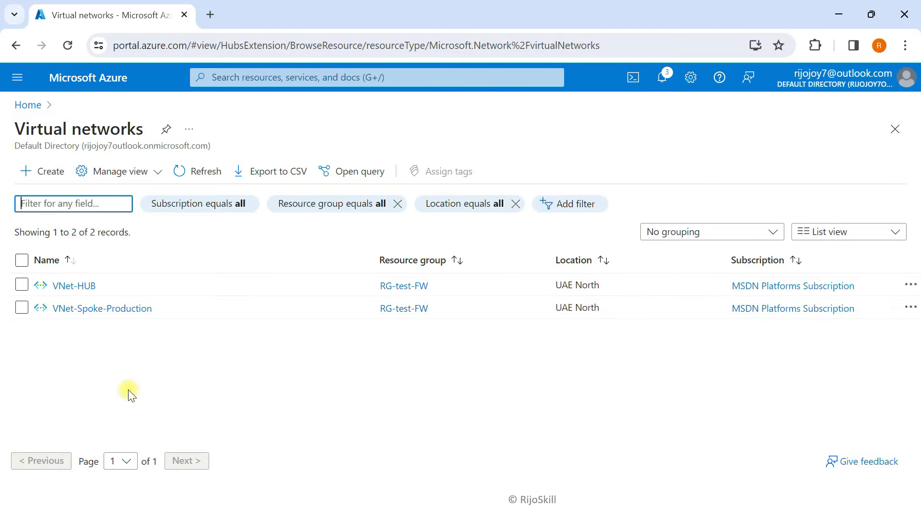
pyautogui.click(111, 87)
pyautogui.click(336, 178)
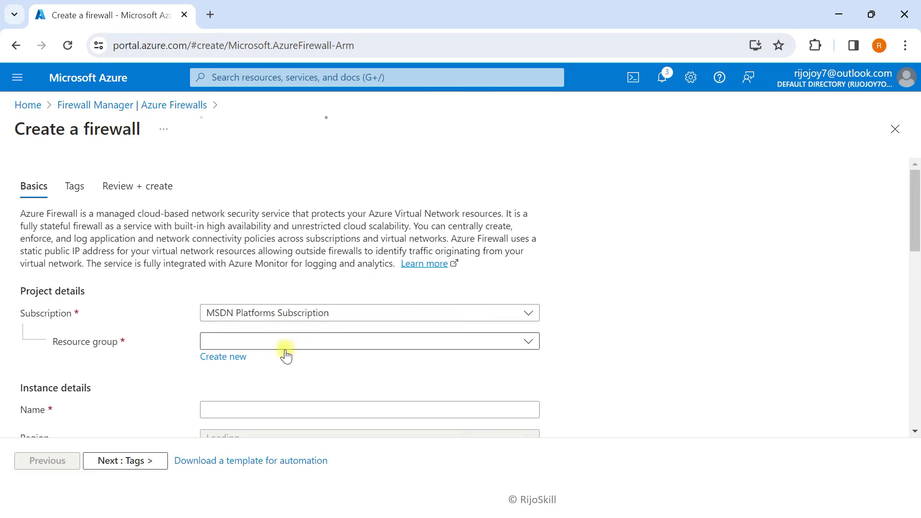
# Fill in firewall FW-01 in RG-test-FW, UAE North, zone None, with Standard SKU
pyautogui.click(284, 343)
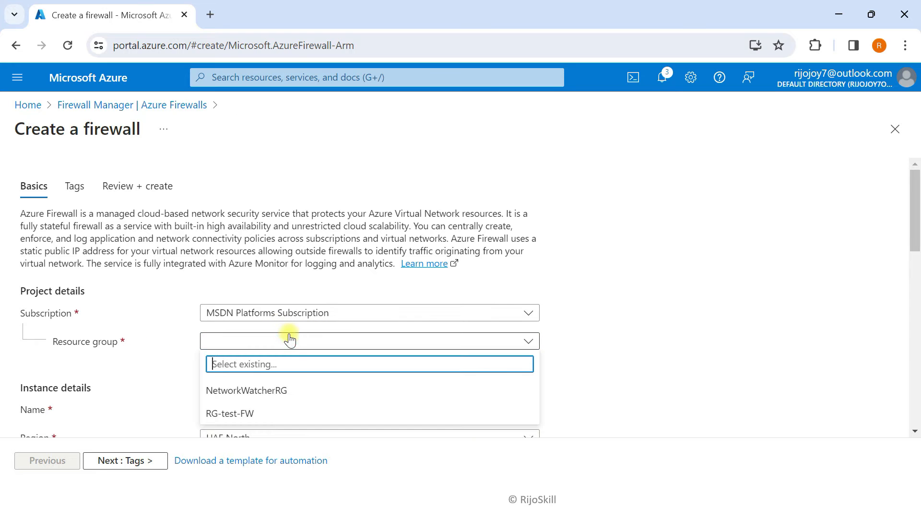
pyautogui.click(235, 413)
pyautogui.scroll(-3, 200, 359)
pyautogui.click(217, 265)
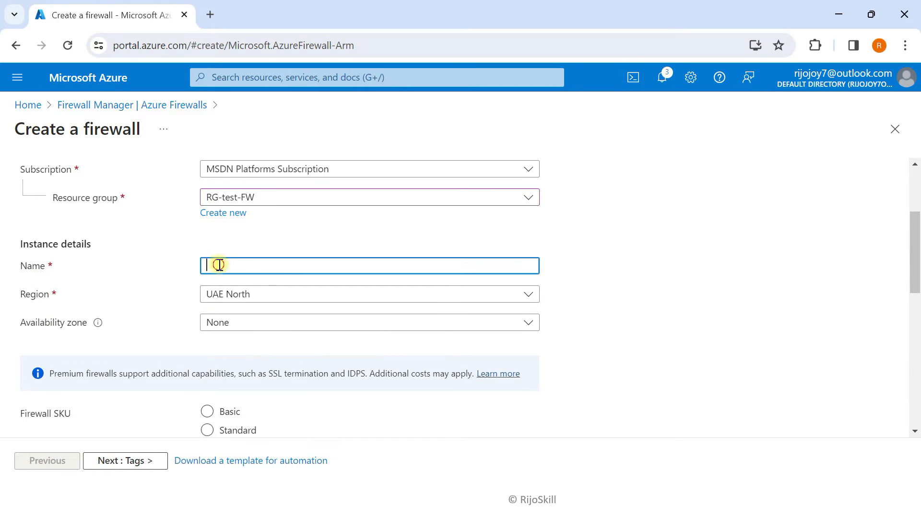
pyautogui.write('FW-01')
pyautogui.click(220, 322)
pyautogui.scroll(-2, 124, 325)
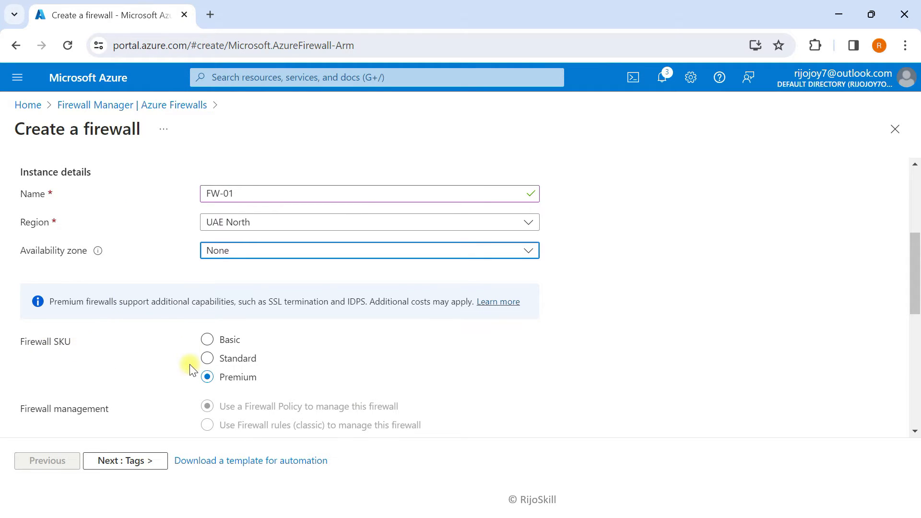
pyautogui.click(207, 358)
pyautogui.scroll(-2, 307, 330)
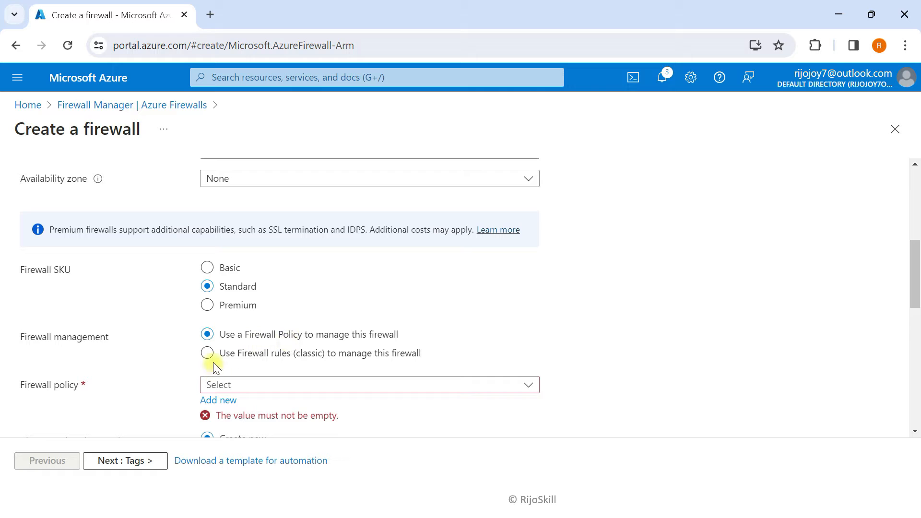
# Create a new firewall policy named FW-pOLICY-01
pyautogui.click(220, 400)
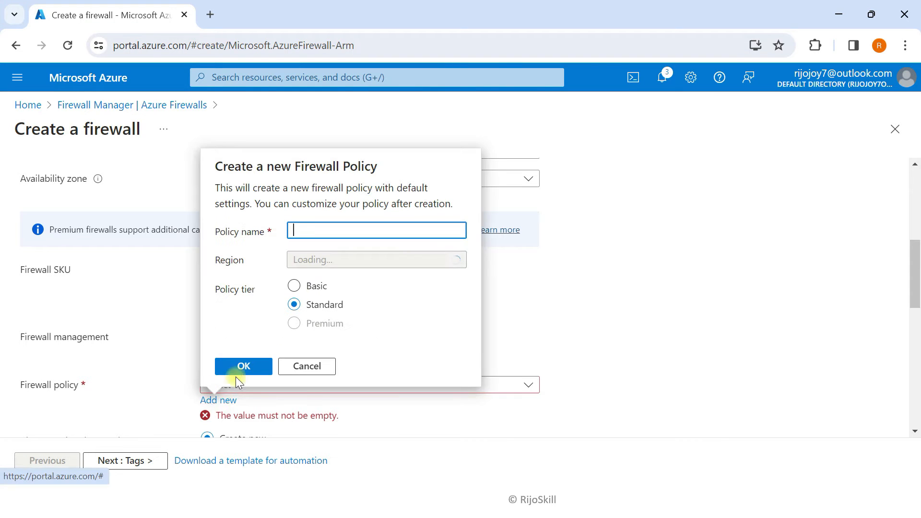
pyautogui.click(307, 233)
pyautogui.write('FW-pOLICY-01')
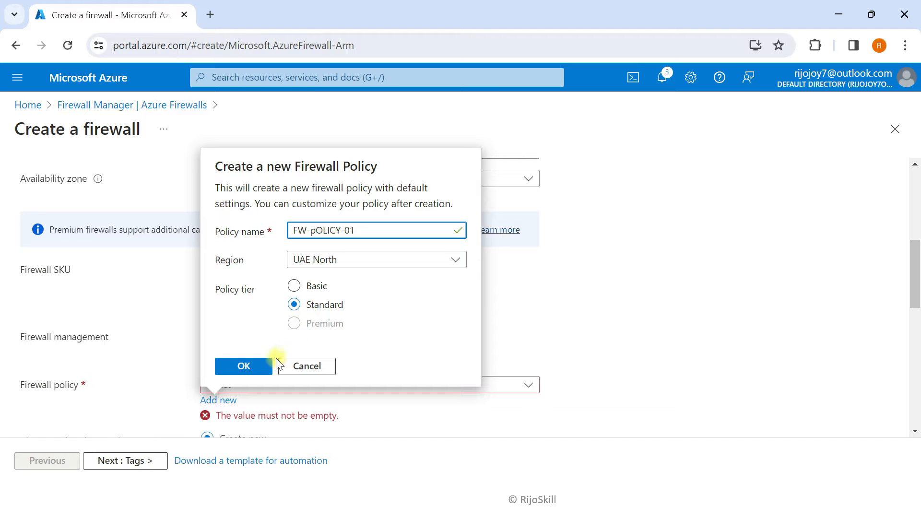
pyautogui.click(258, 366)
pyautogui.scroll(-3, 225, 326)
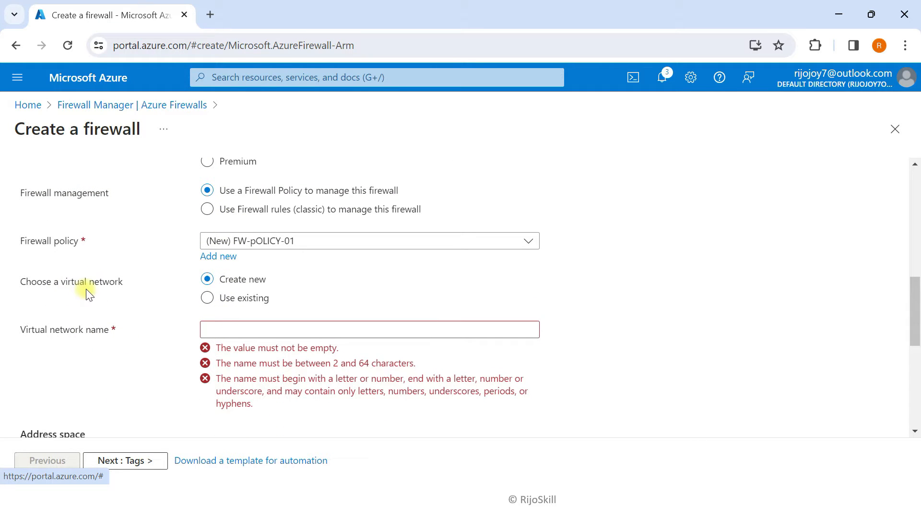
# Place the firewall in the existing virtual network VNet-HUB
pyautogui.click(208, 298)
pyautogui.click(260, 331)
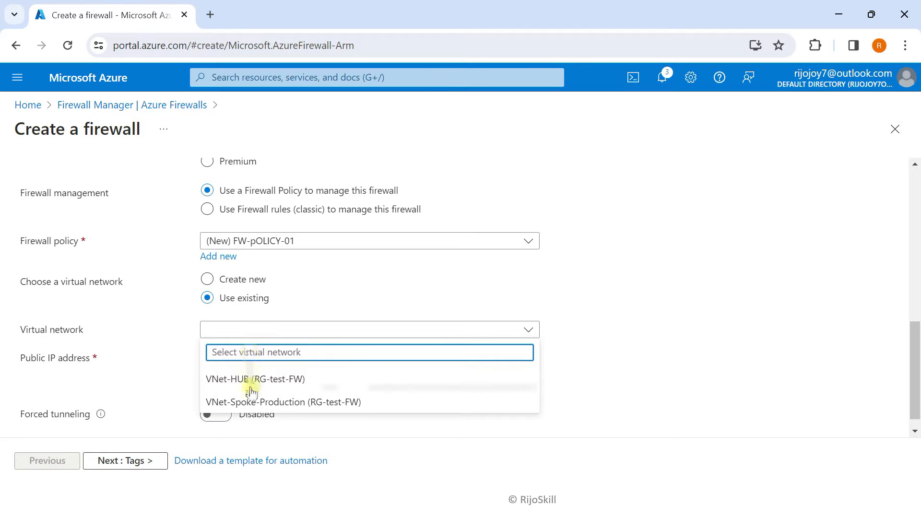
pyautogui.click(230, 379)
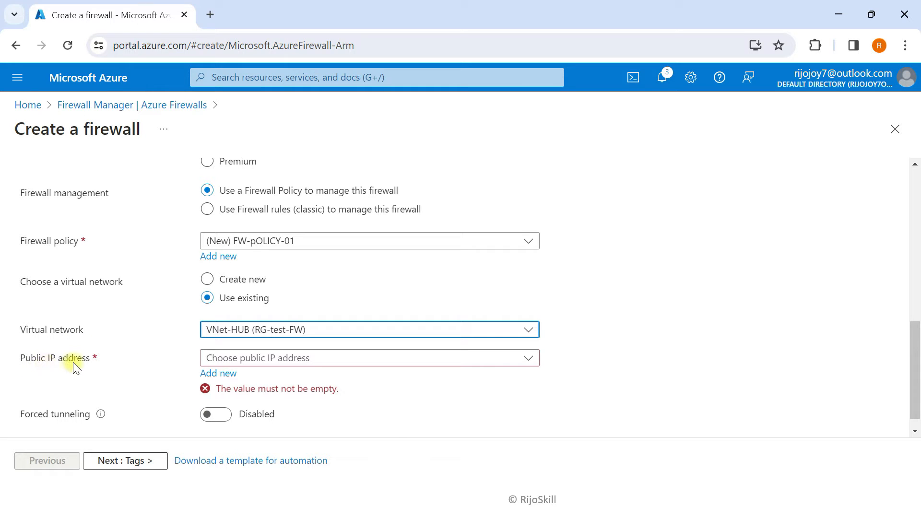
# Add a new public IP named pip-fw and continue to the Tags step
pyautogui.click(213, 375)
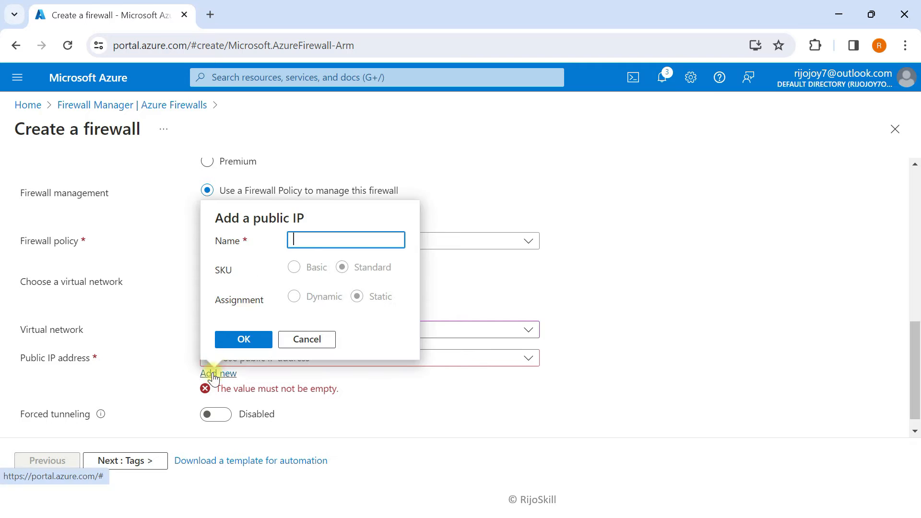
pyautogui.click(311, 244)
pyautogui.write('pi')
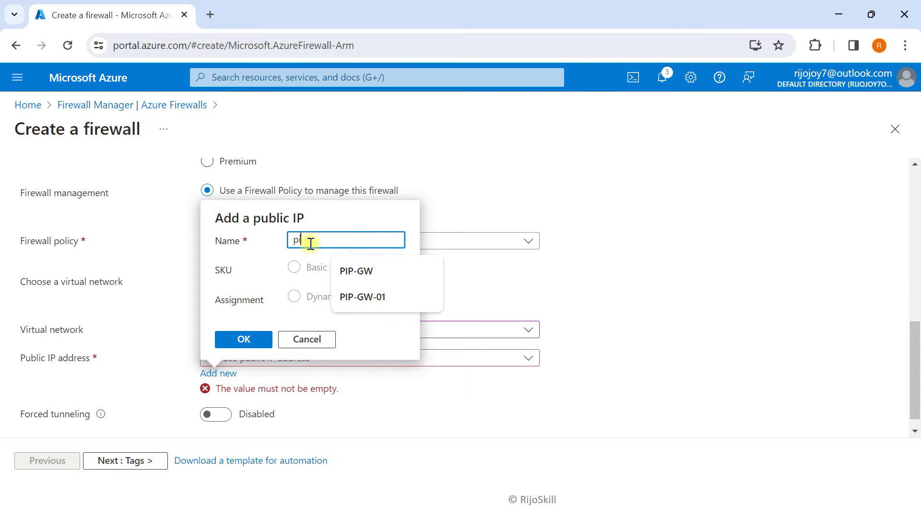
pyautogui.write('p')
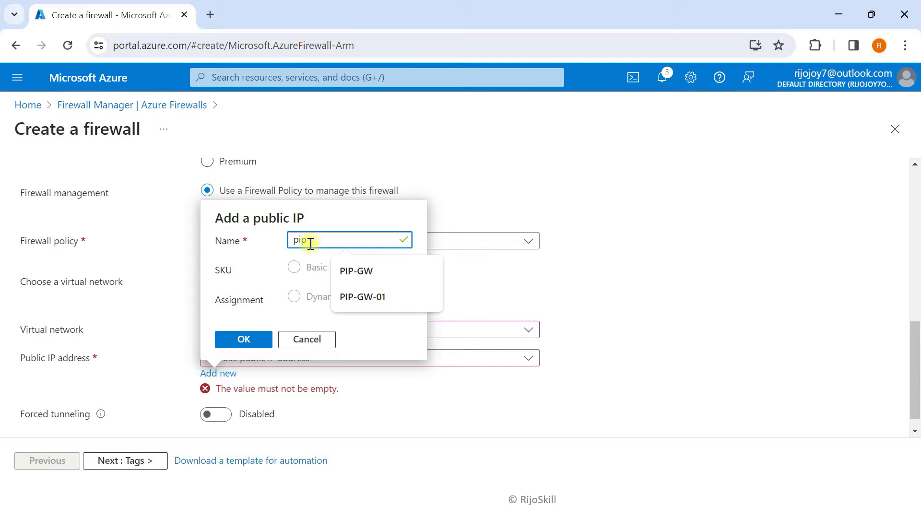
pyautogui.write('-fw')
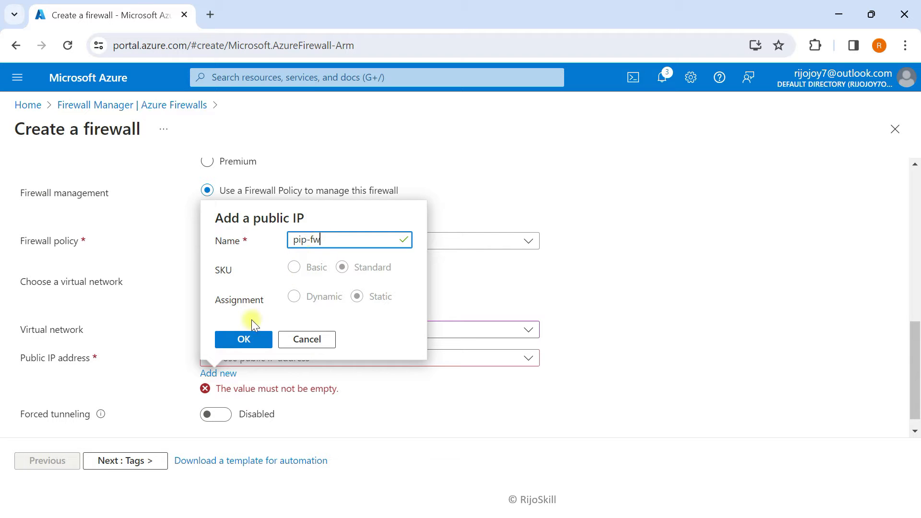
pyautogui.click(245, 337)
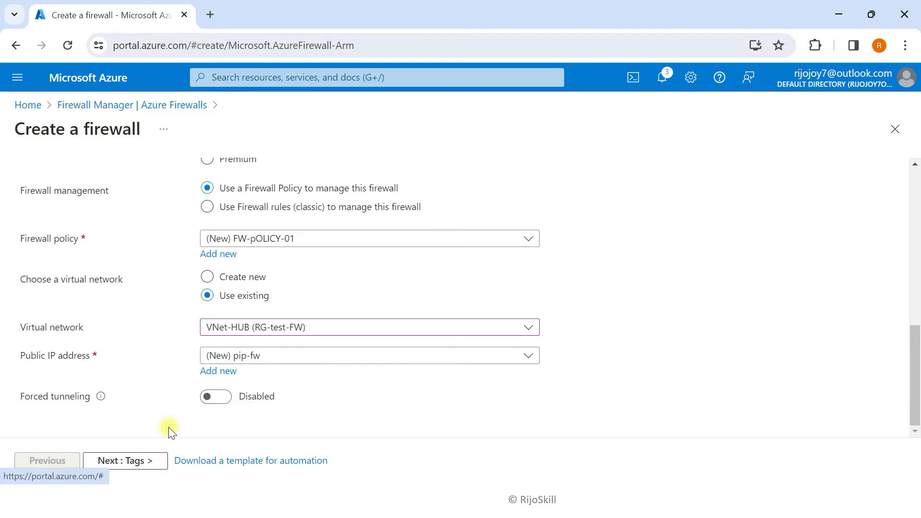
pyautogui.click(135, 464)
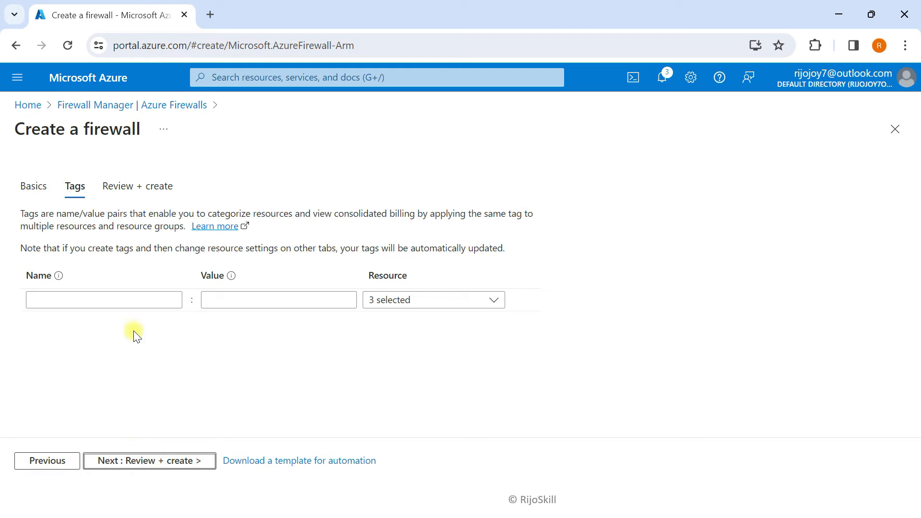
# Skip past tags to Review + create and deploy the firewall into RG-test-FW
pyautogui.click(162, 462)
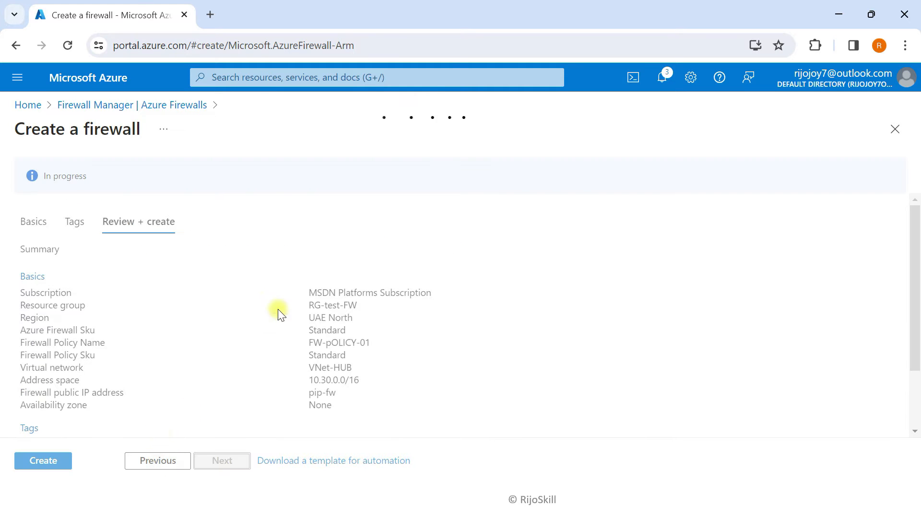
pyautogui.click(68, 469)
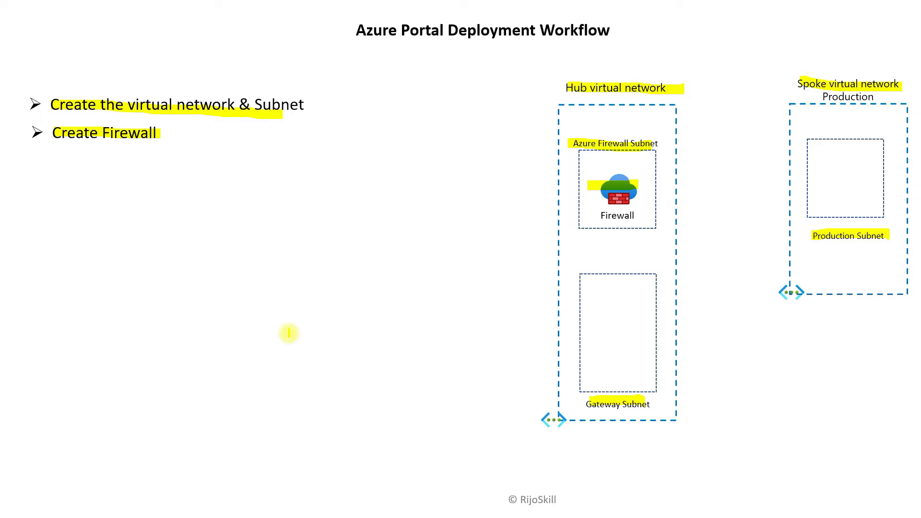
# Reveal the Create VPN Gateways bullet and highlight it and the hub's VPN Gateway icon in yellow
pyautogui.press('Right')
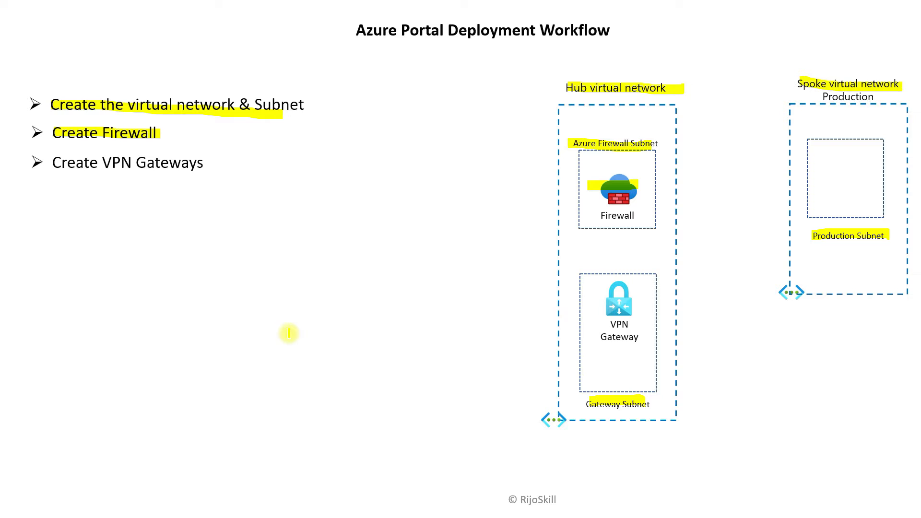
pyautogui.moveTo(52, 168); pyautogui.dragTo(205, 171)
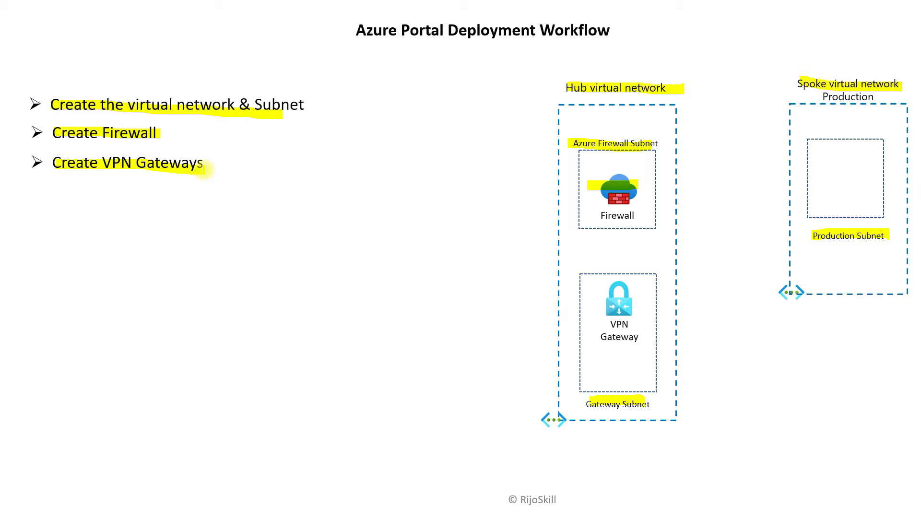
pyautogui.moveTo(606, 304); pyautogui.dragTo(632, 304)
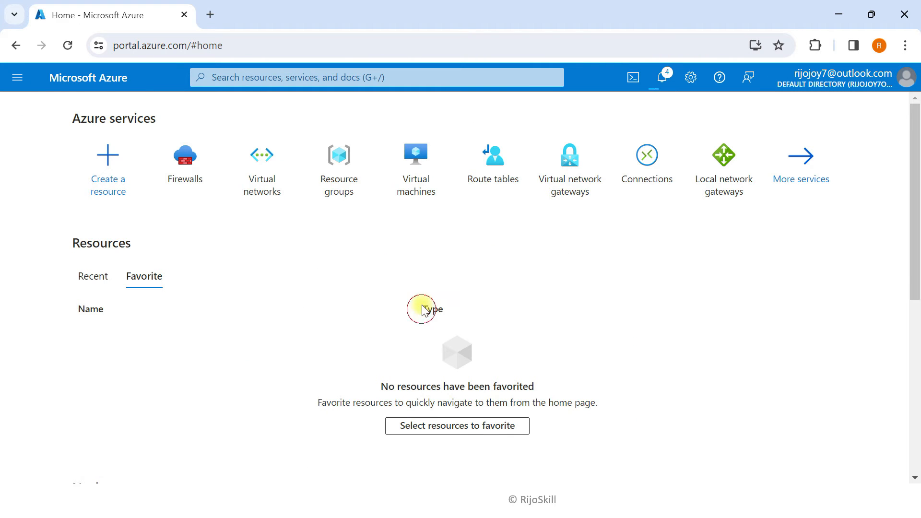
pyautogui.click(251, 78)
# Search the portal for 'virtual ne' and open the Virtual network gateways list
pyautogui.click(608, 206)
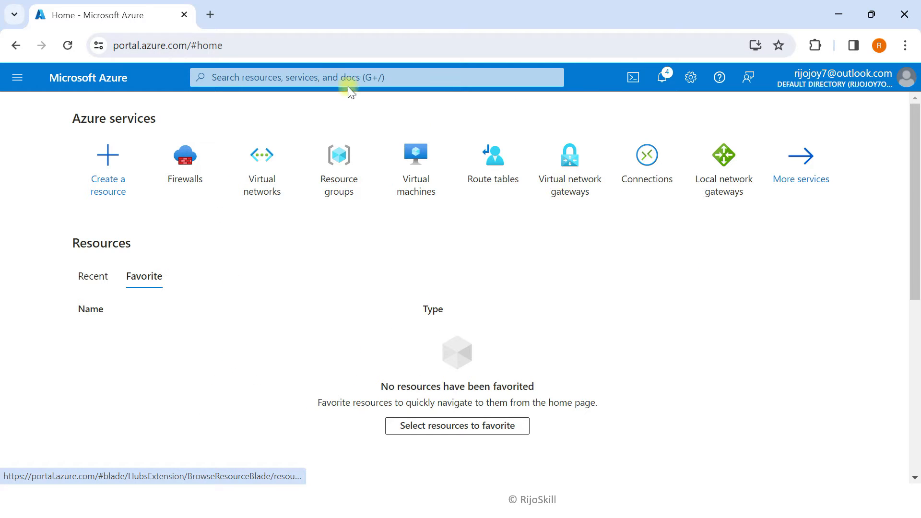
pyautogui.click(317, 72)
pyautogui.write('virt')
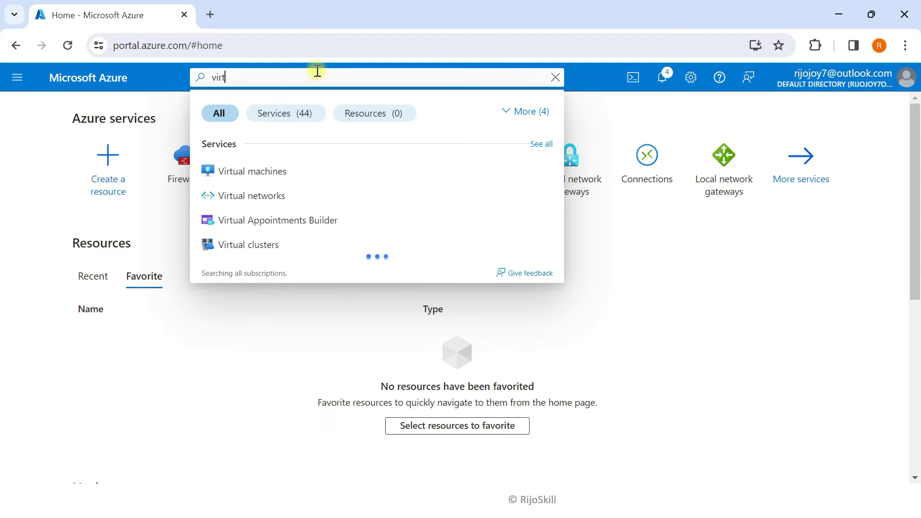
pyautogui.write('tual ')
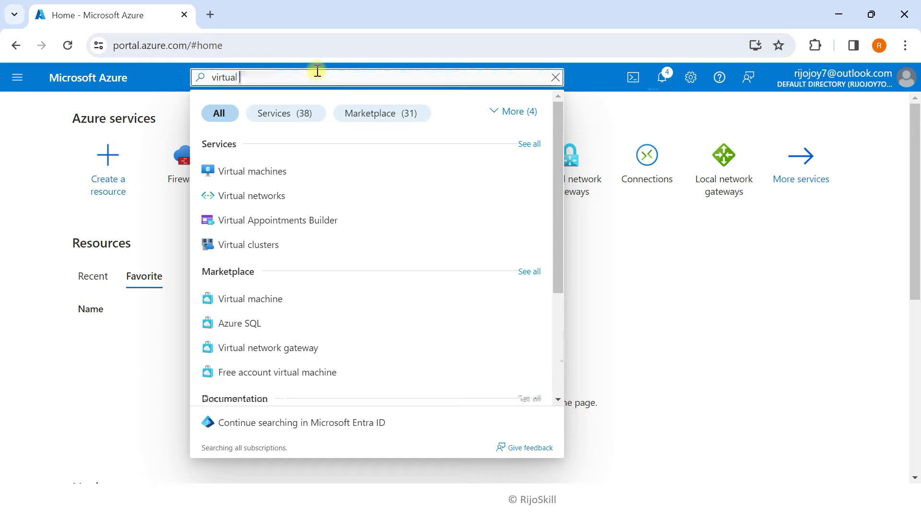
pyautogui.write('ne')
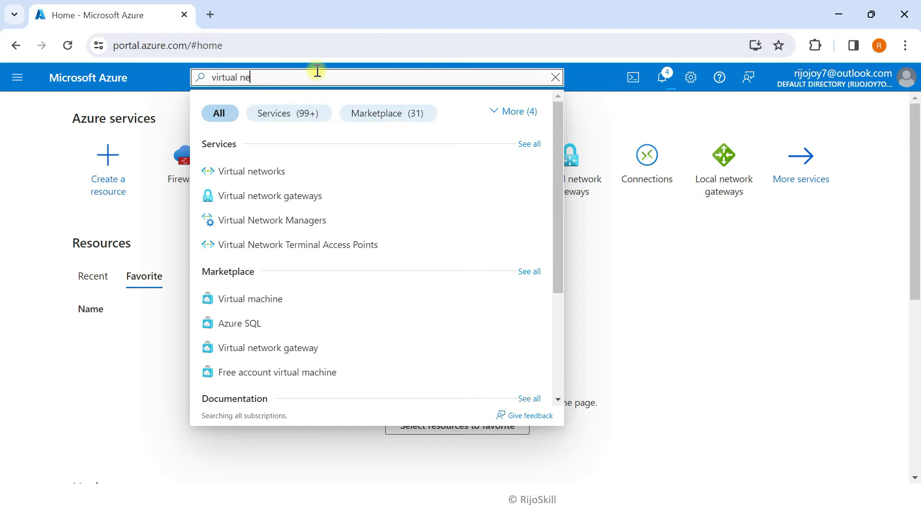
pyautogui.click(577, 231)
pyautogui.click(571, 167)
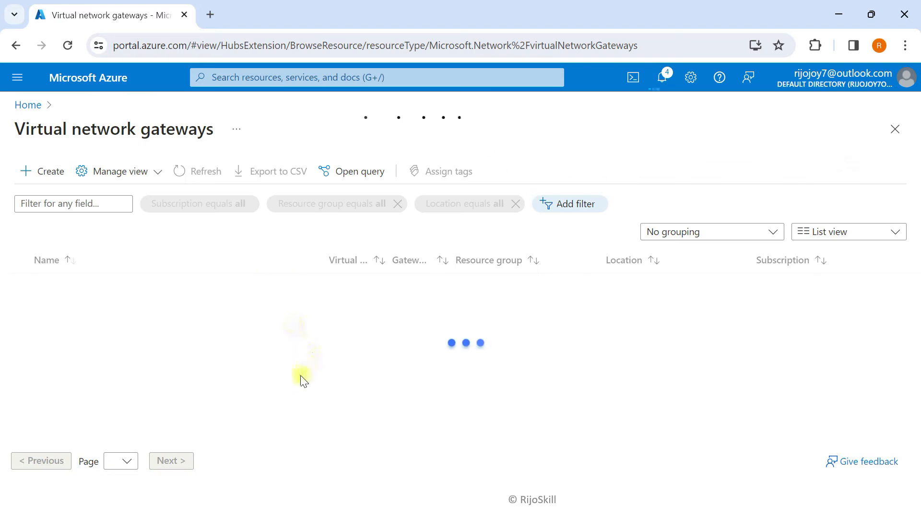
# Start a new virtual network gateway named GW-HUB with SKU VpnGw1 on VNet-HUB
pyautogui.click(33, 174)
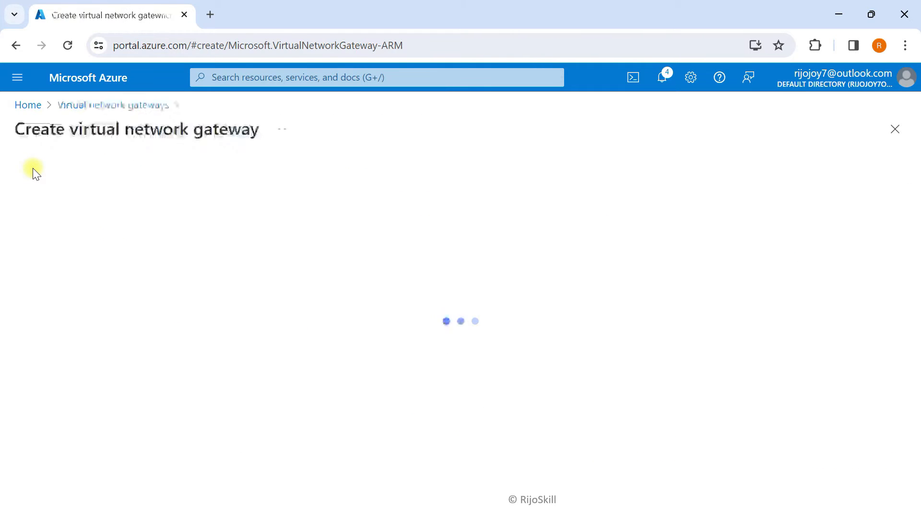
pyautogui.scroll(-2, 122, 315)
pyautogui.click(215, 314)
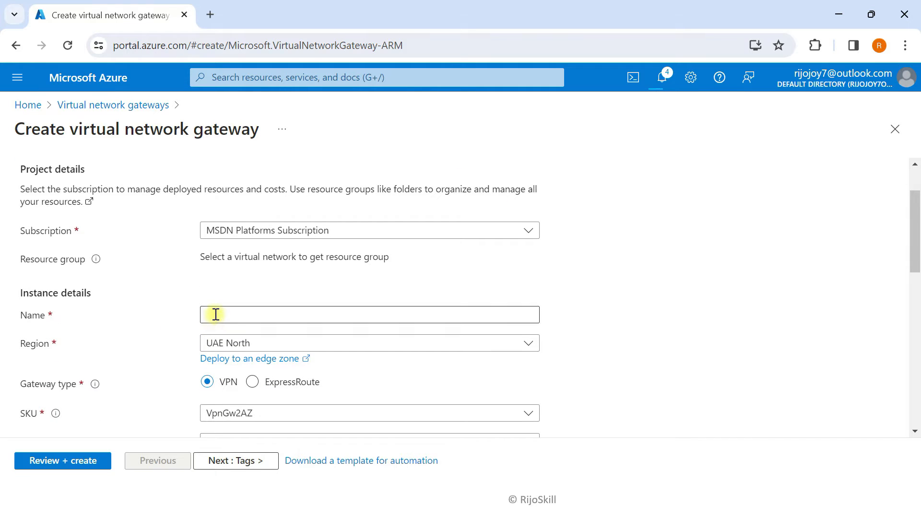
pyautogui.write('GW-')
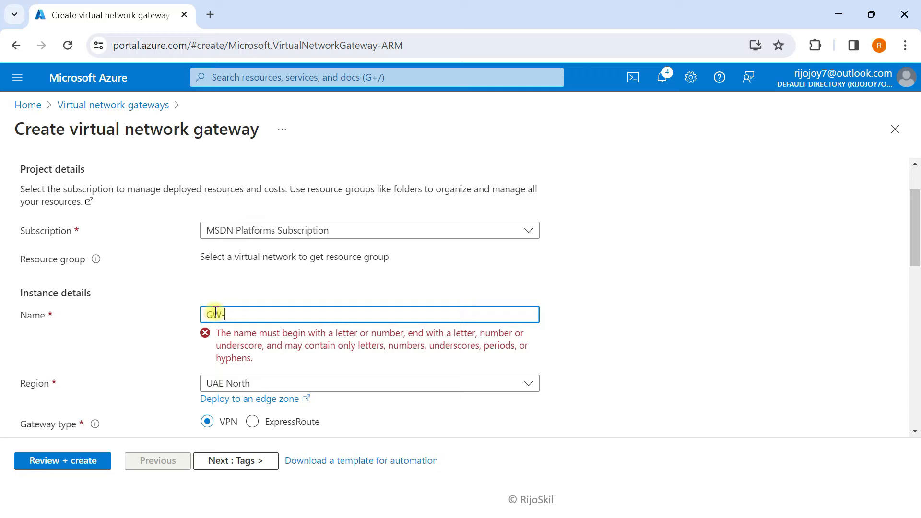
pyautogui.write('HUB-')
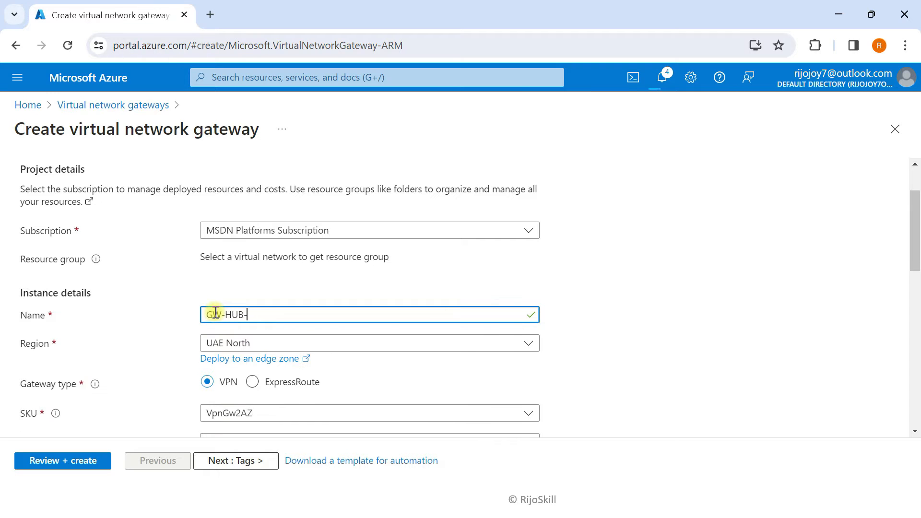
pyautogui.press('BackSpace')
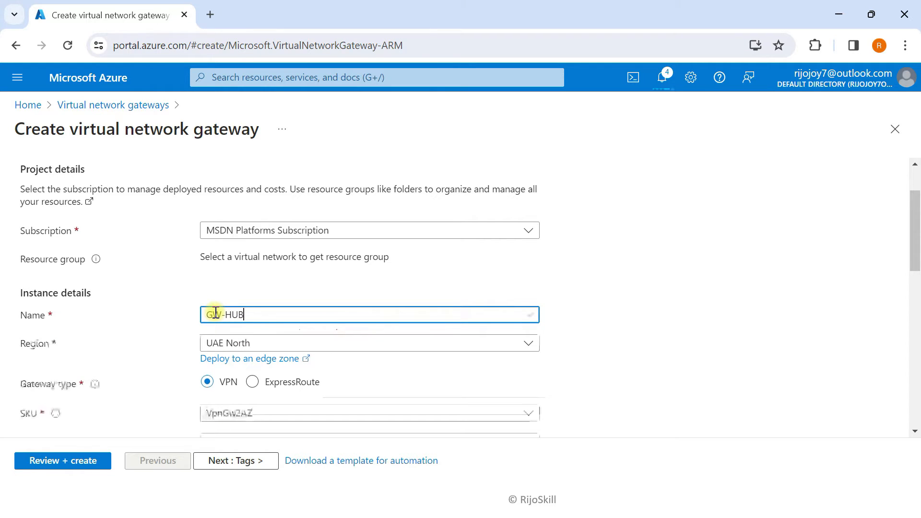
pyautogui.scroll(-1, 103, 267)
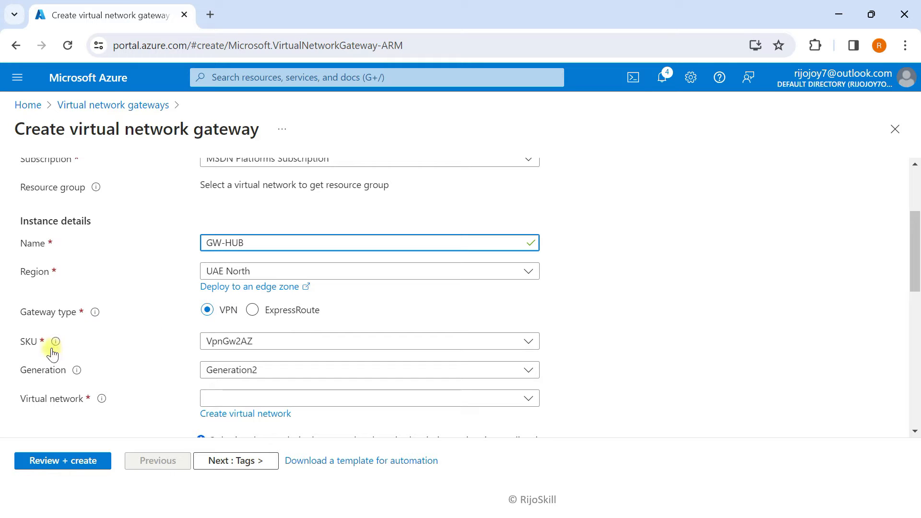
pyautogui.click(279, 341)
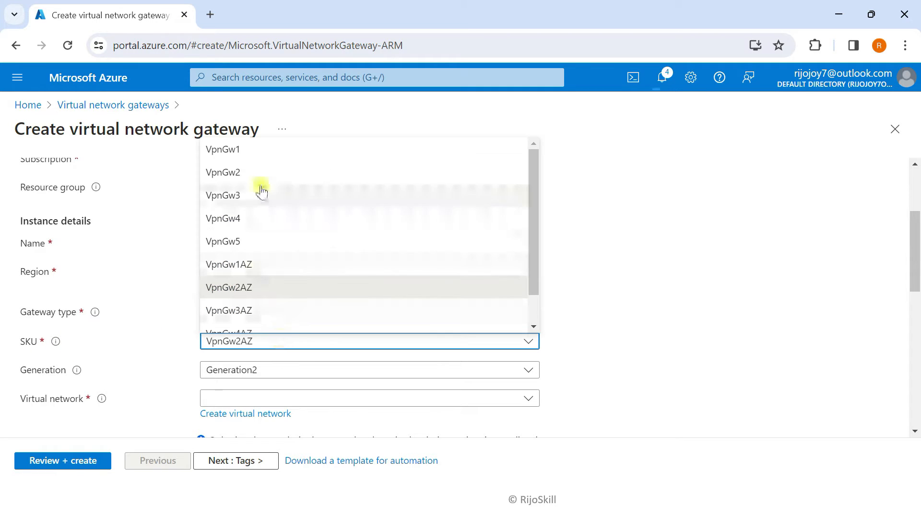
pyautogui.click(246, 151)
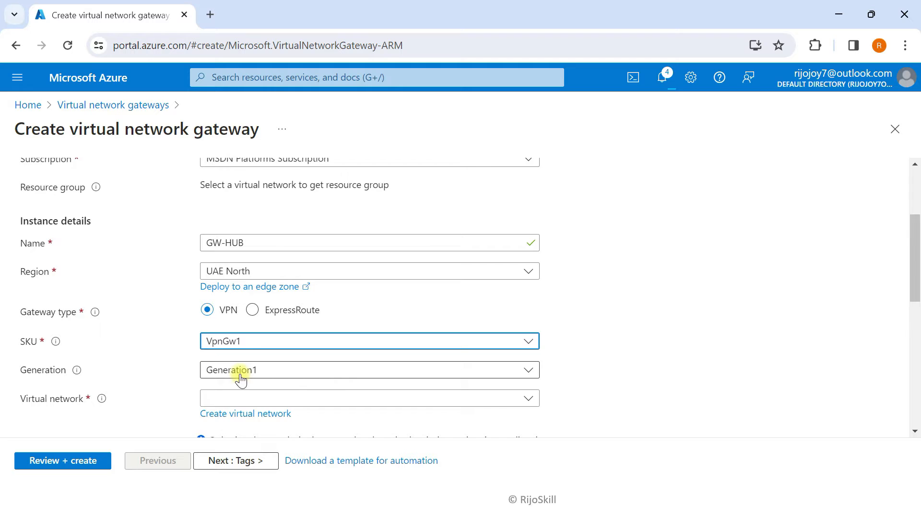
pyautogui.scroll(-1, 154, 370)
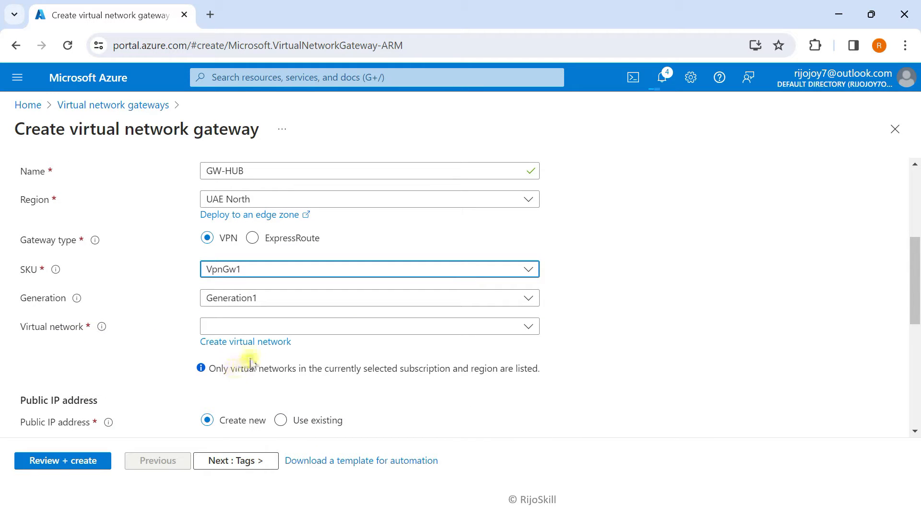
pyautogui.click(276, 327)
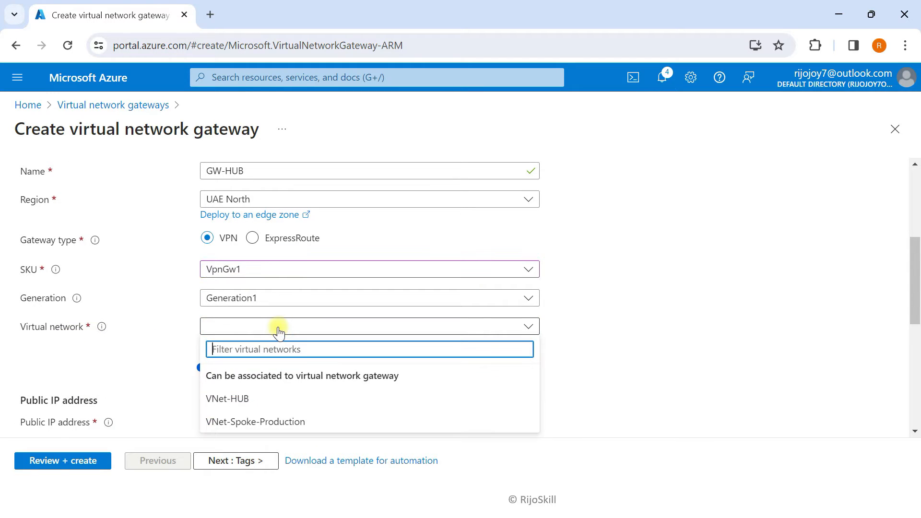
pyautogui.click(224, 398)
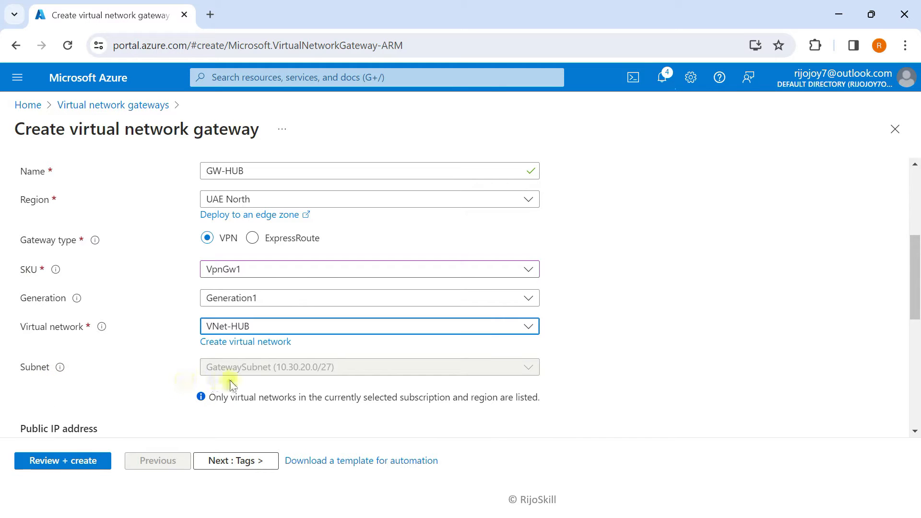
# Name its public IP PIP-GW, disable active-active mode, and create the gateway
pyautogui.scroll(-2, 282, 381)
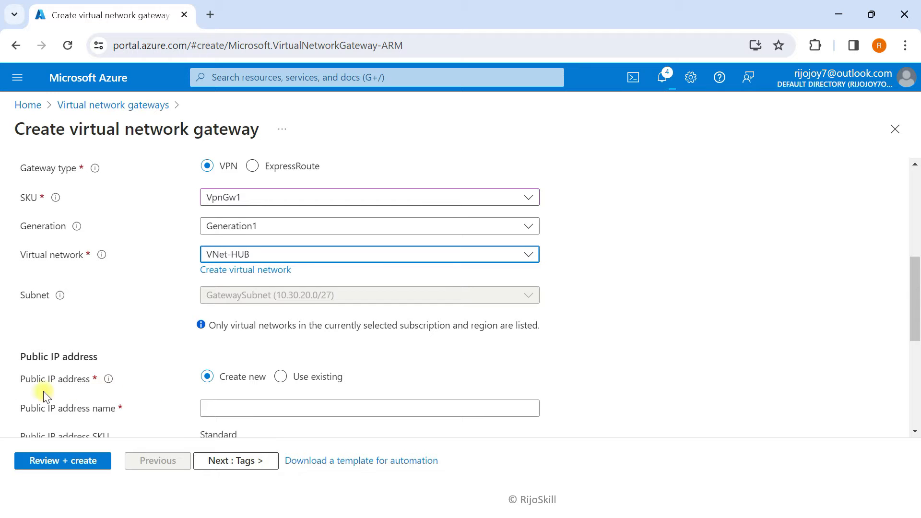
pyautogui.click(239, 406)
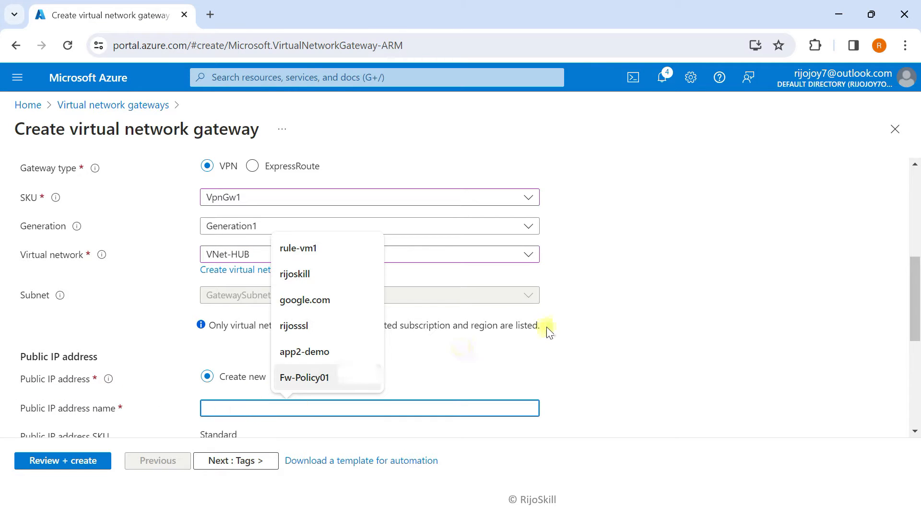
pyautogui.scroll(-3, 232, 282)
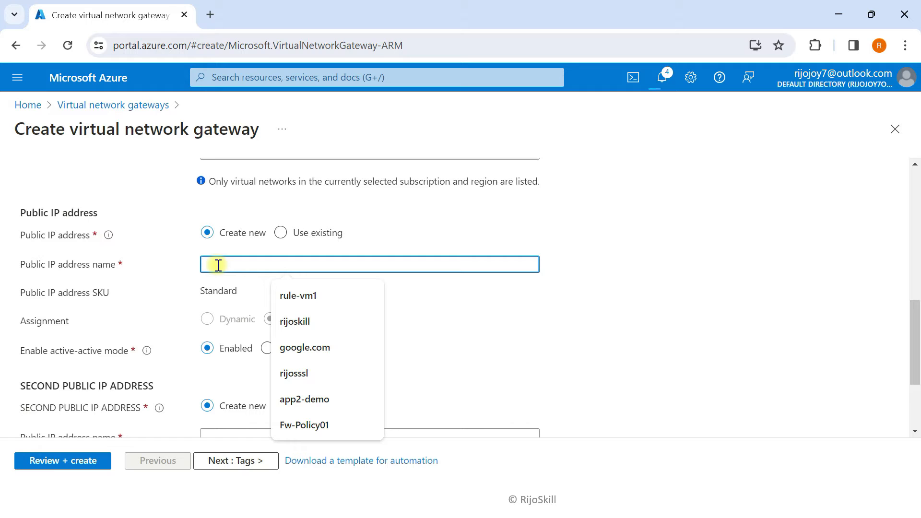
pyautogui.write('PIP-GW')
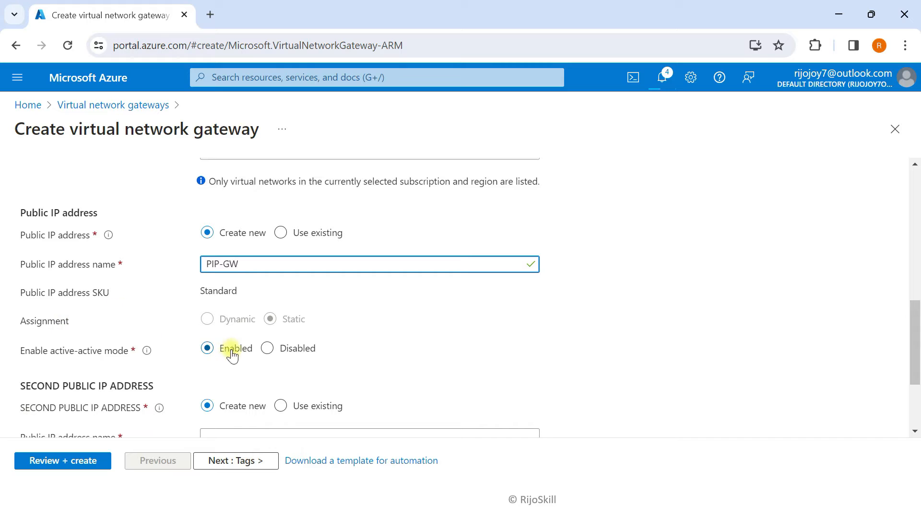
pyautogui.scroll(-1, 91, 364)
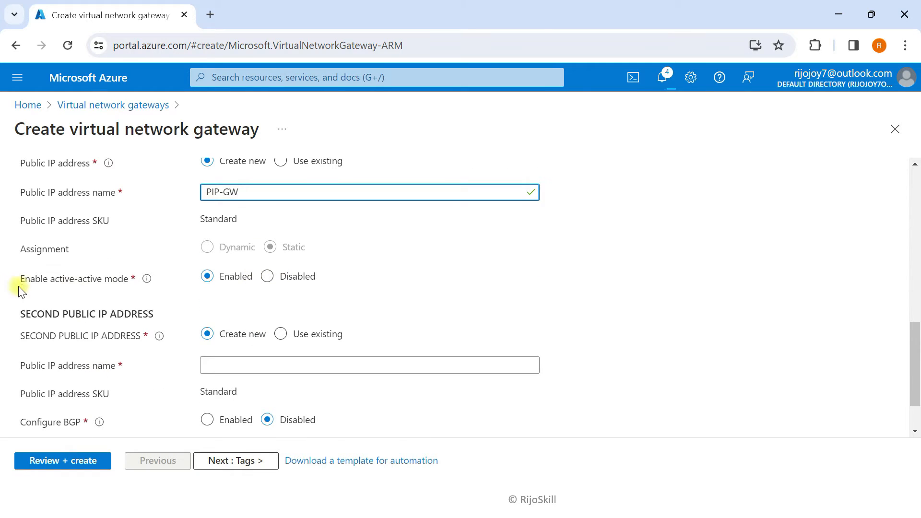
pyautogui.click(267, 277)
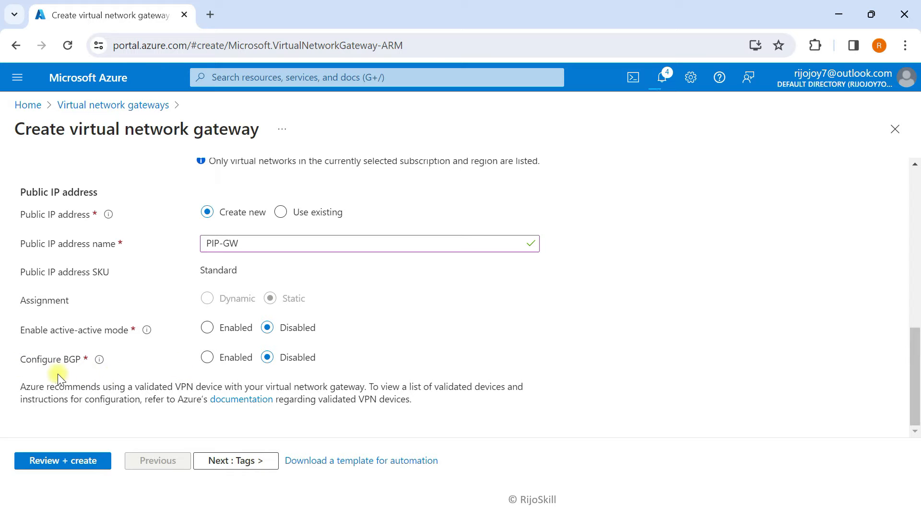
pyautogui.click(245, 461)
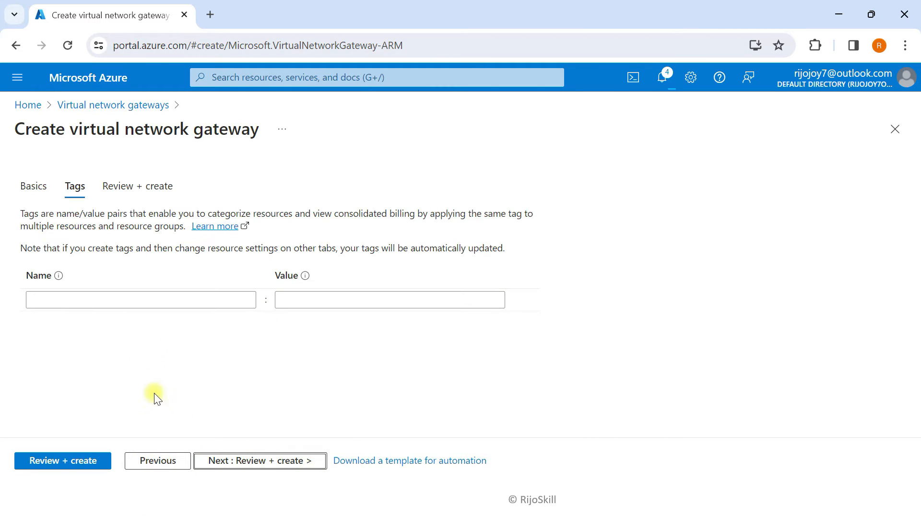
pyautogui.click(235, 460)
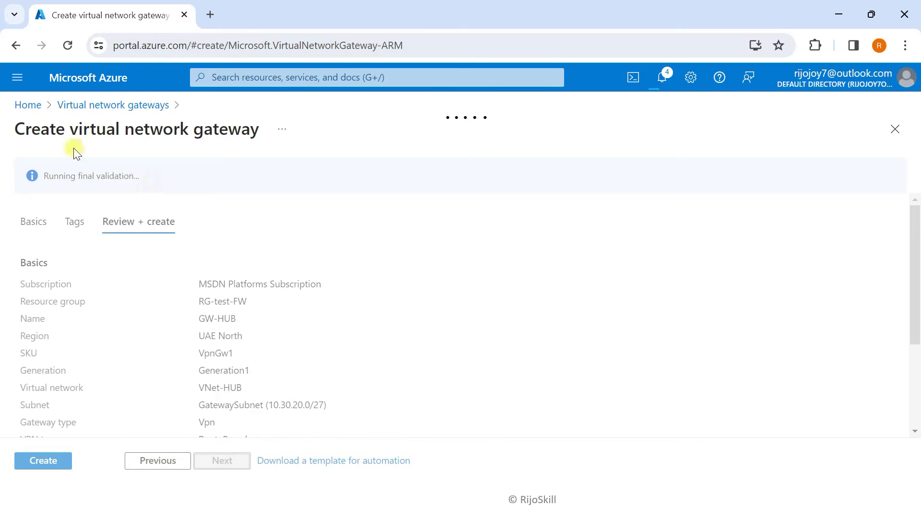
pyautogui.click(31, 467)
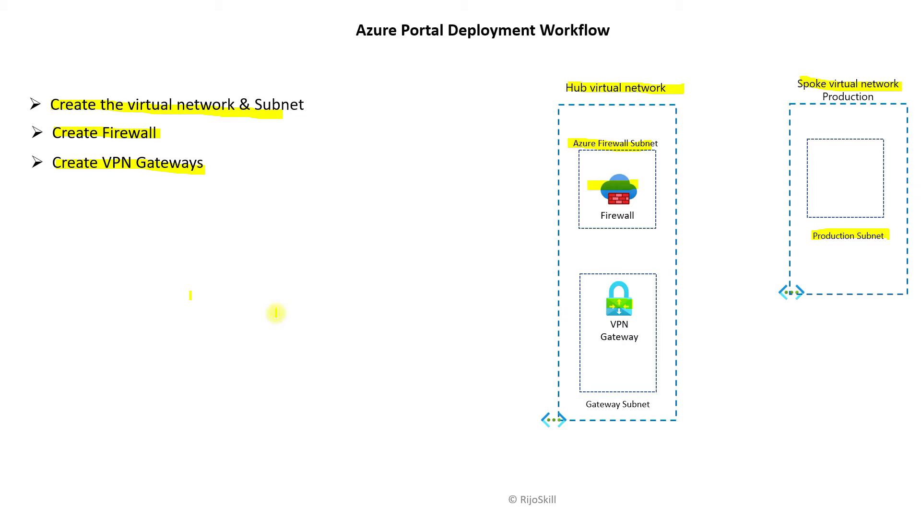
# Reveal the Create Local Gateways bullet and highlight it and the Gateway Subnet icon in yellow
pyautogui.press('Right')
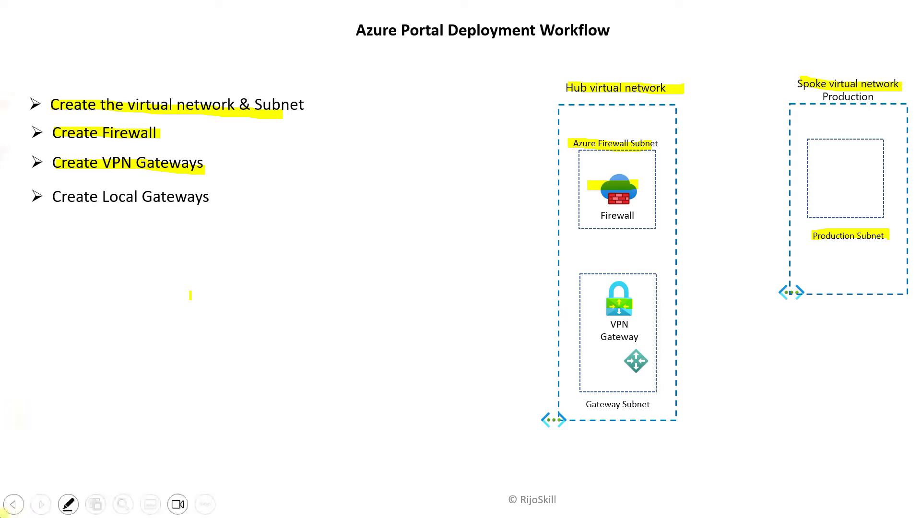
pyautogui.moveTo(50, 195); pyautogui.dragTo(208, 198)
pyautogui.moveTo(623, 362); pyautogui.dragTo(655, 356)
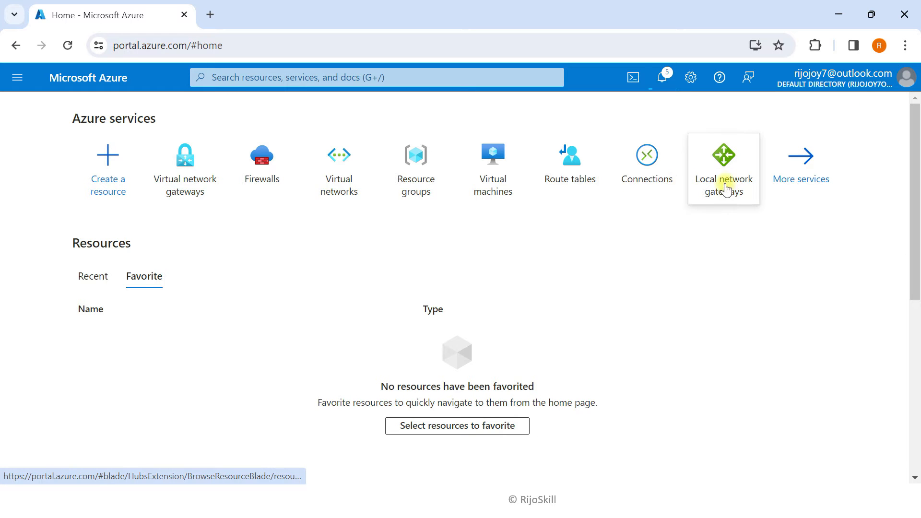
# Search 'local' and open the Local network gateways service
pyautogui.moveTo(738, 197)
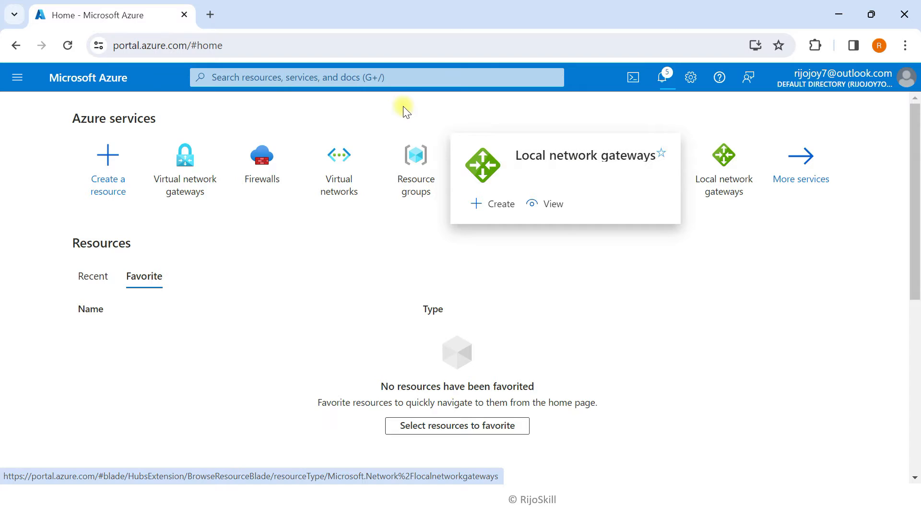
pyautogui.click(399, 78)
pyautogui.write('loc')
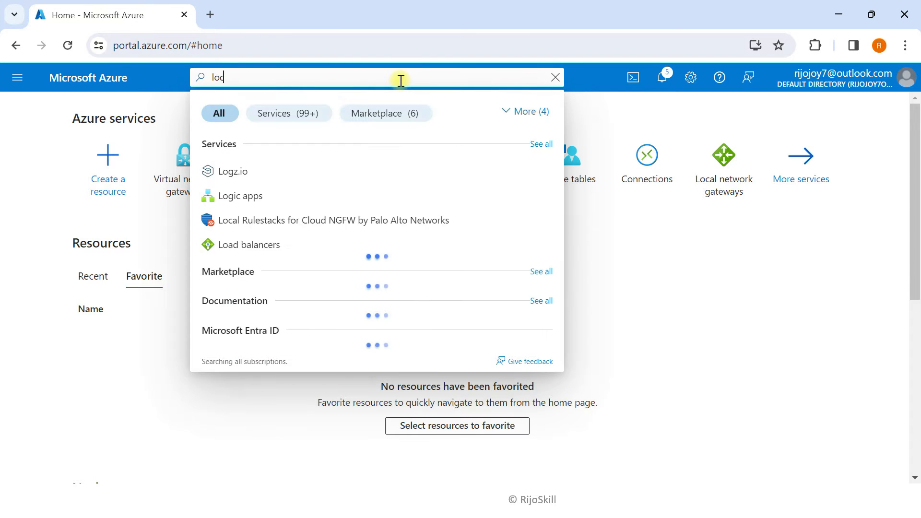
pyautogui.write('al')
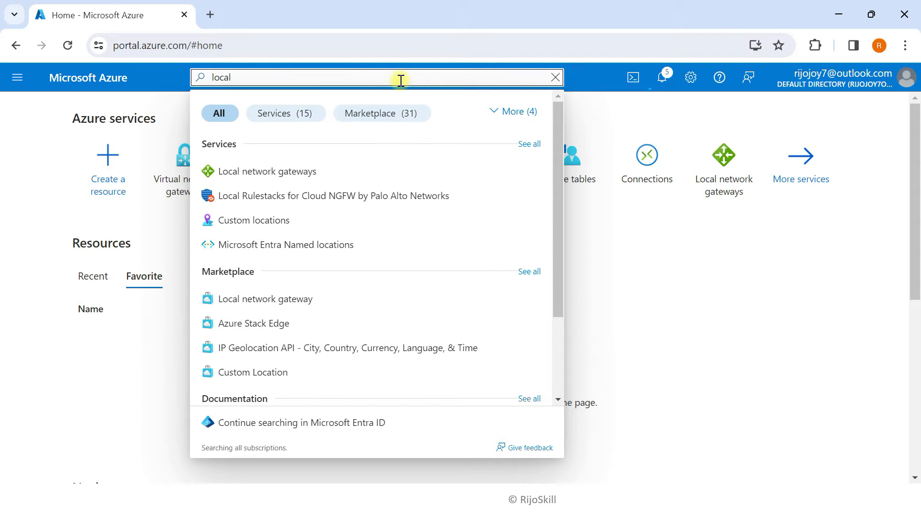
pyautogui.click(312, 172)
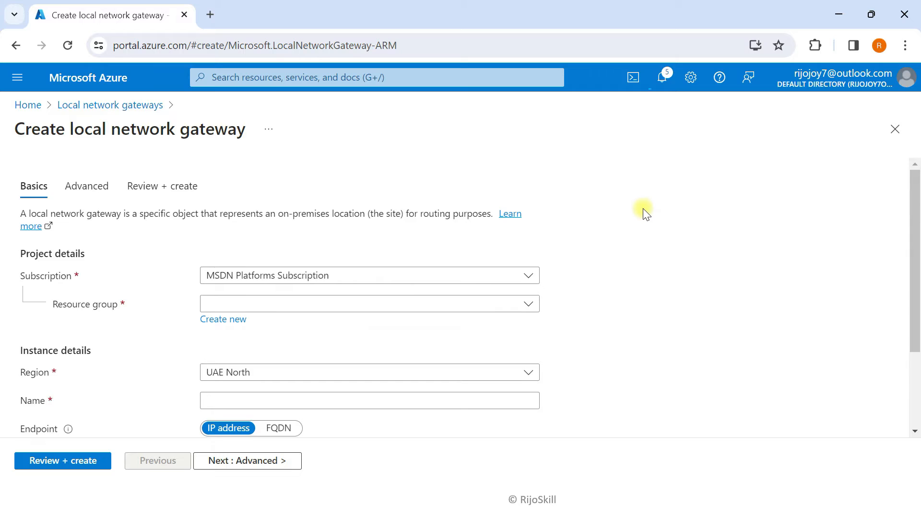
# Place the new local gateway in resource group RG-test-FW and enter its name LG-HUB
pyautogui.scroll(-2, 295, 288)
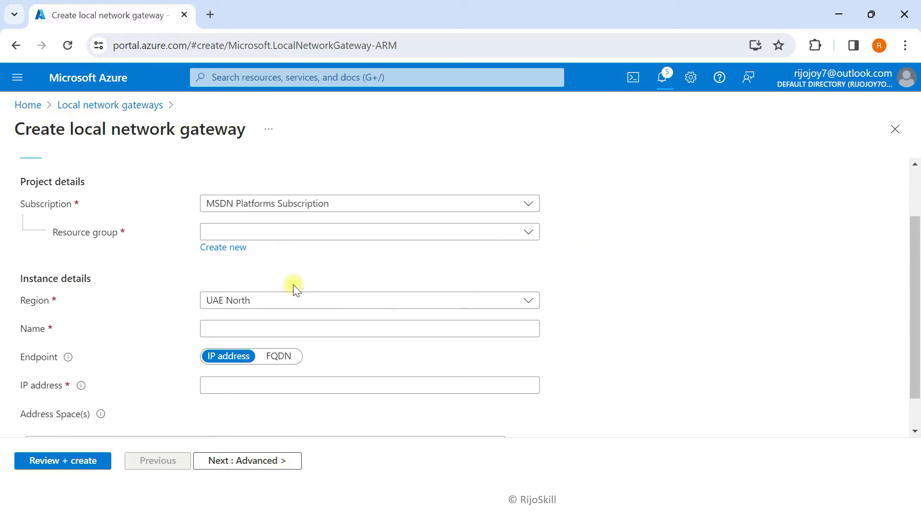
pyautogui.click(261, 233)
pyautogui.click(235, 307)
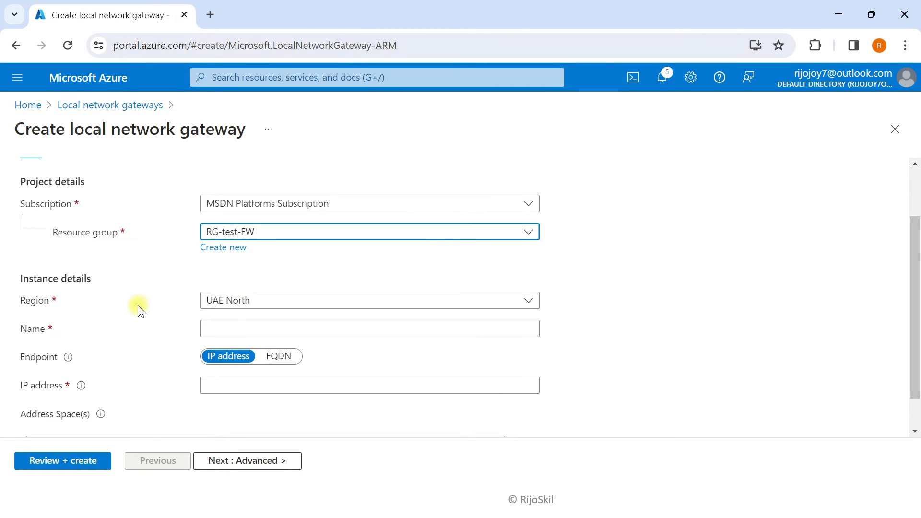
pyautogui.scroll(-1, 29, 257)
pyautogui.click(207, 294)
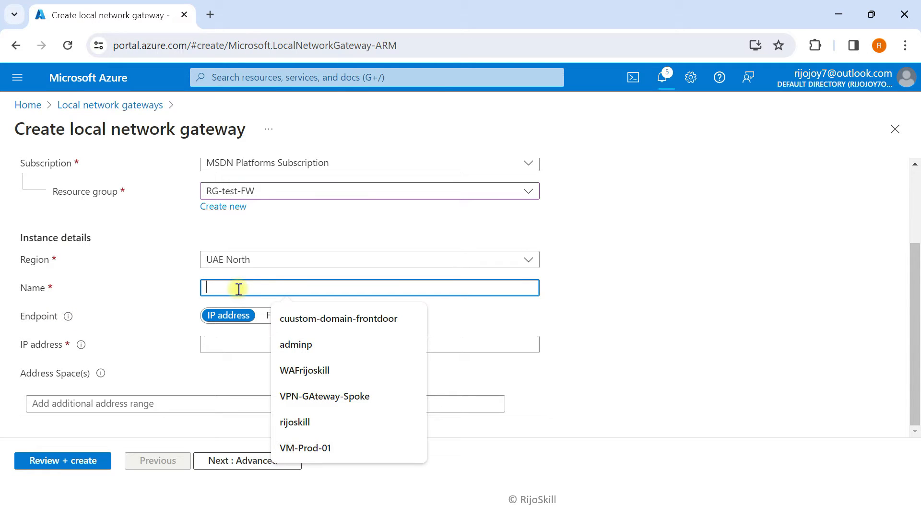
pyautogui.write('L')
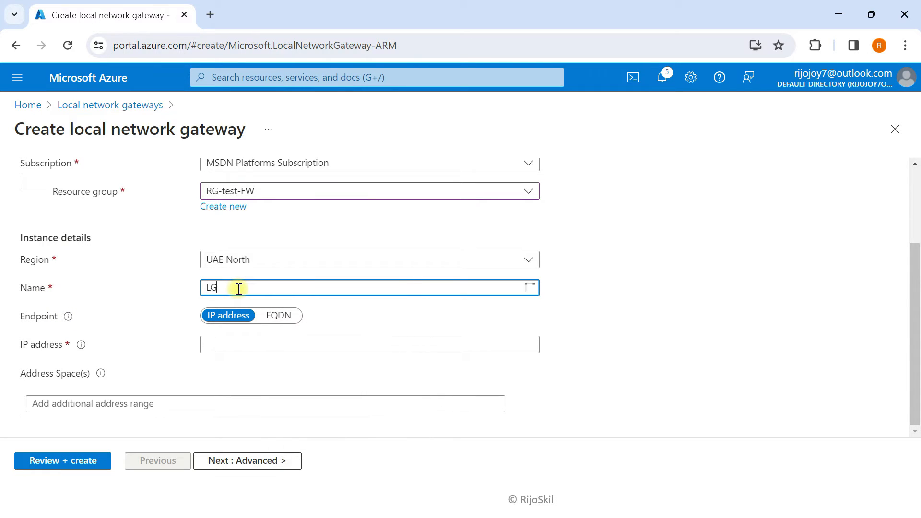
pyautogui.write('G-')
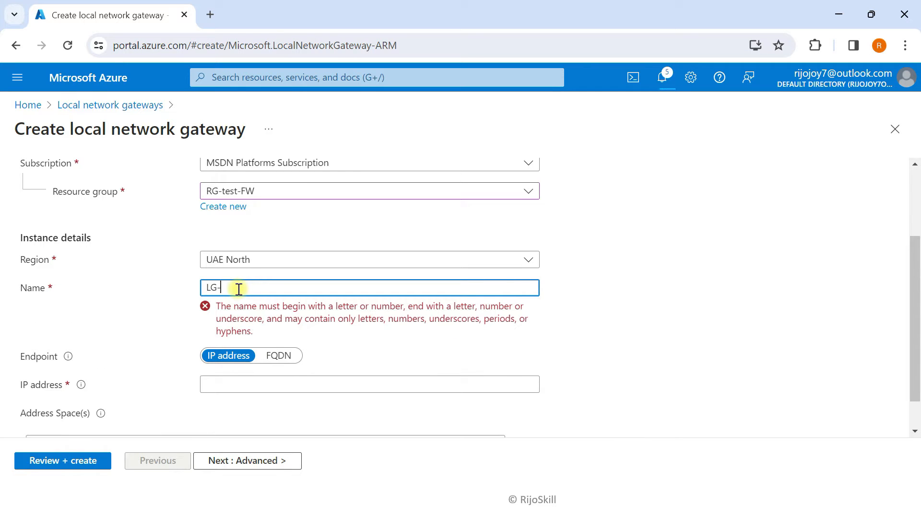
pyautogui.write('HB')
pyautogui.press('BackSpace')
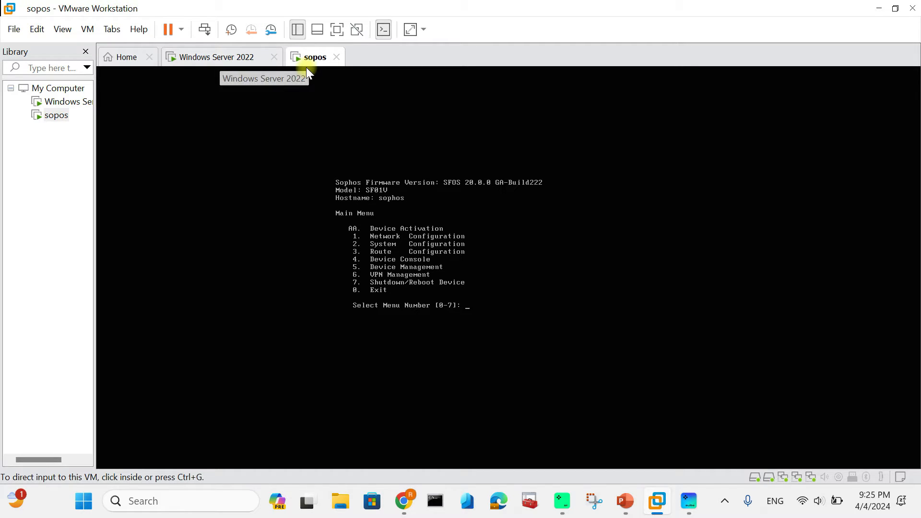
pyautogui.click(217, 67)
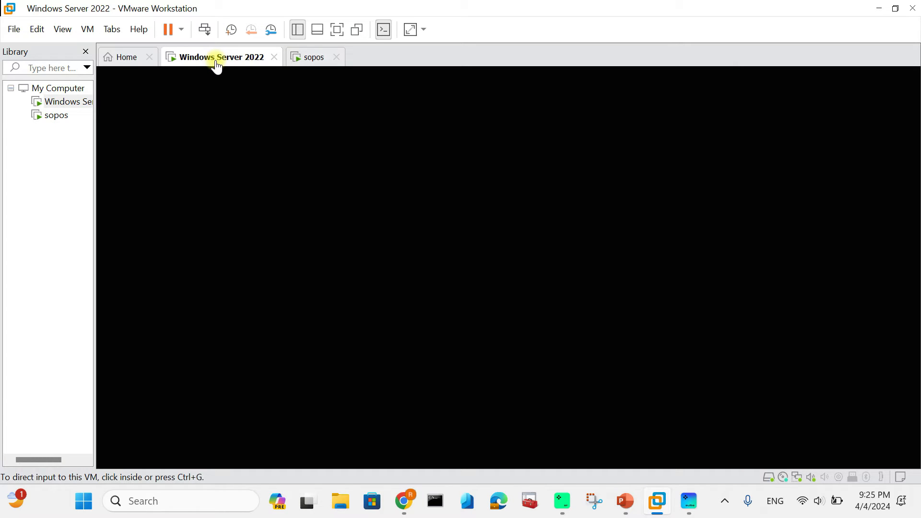
pyautogui.click(393, 188)
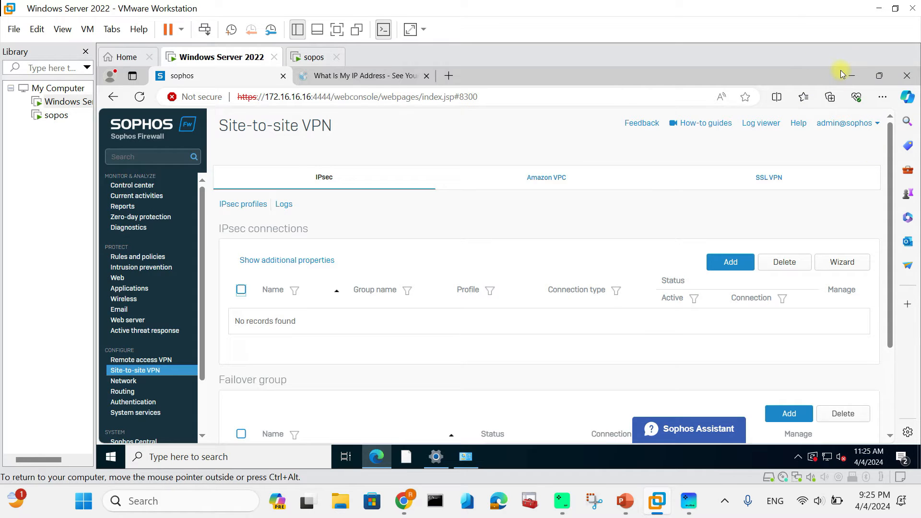
pyautogui.click(847, 74)
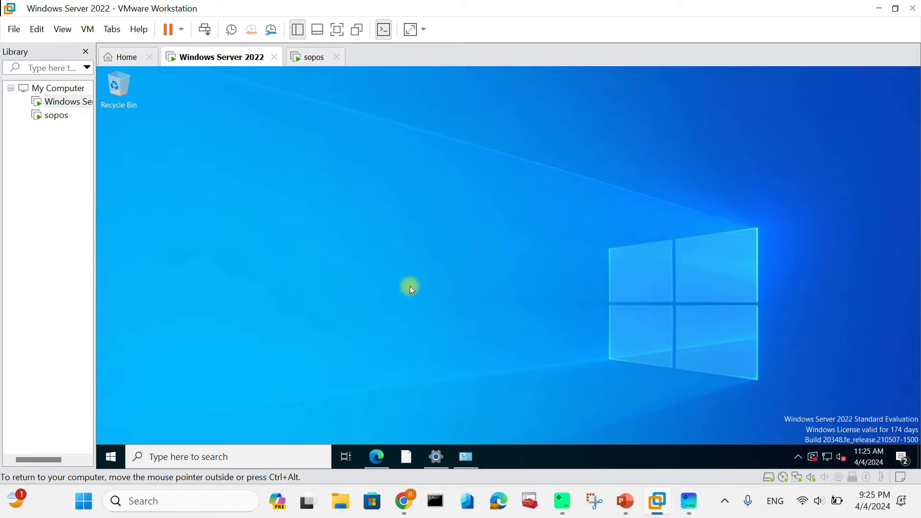
pyautogui.click(378, 459)
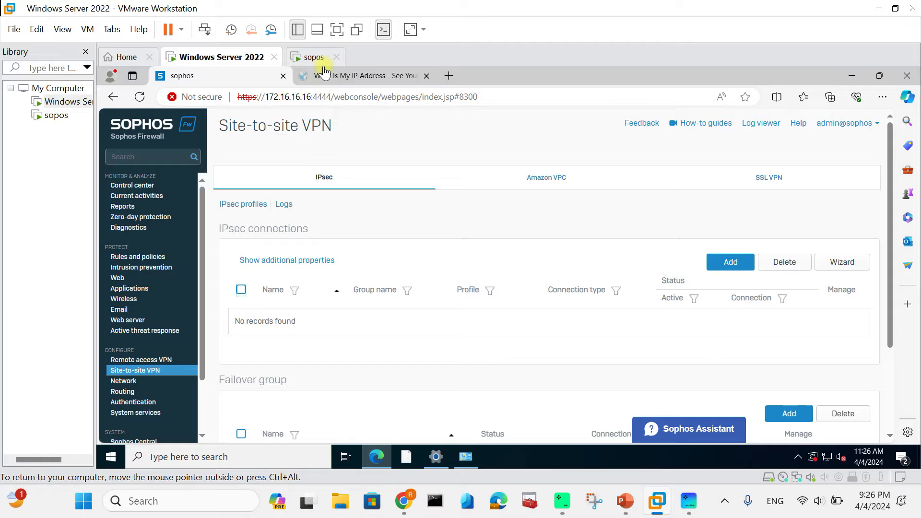
pyautogui.click(314, 58)
pyautogui.click(250, 57)
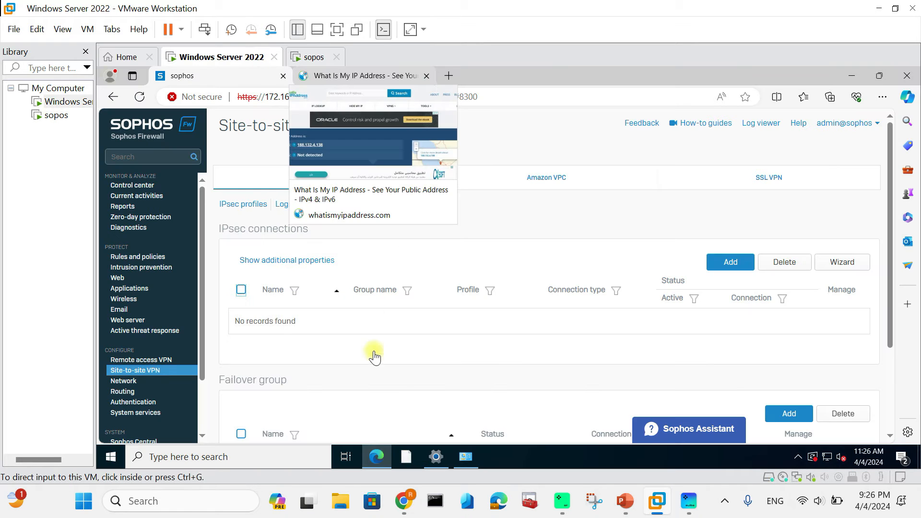
pyautogui.click(345, 77)
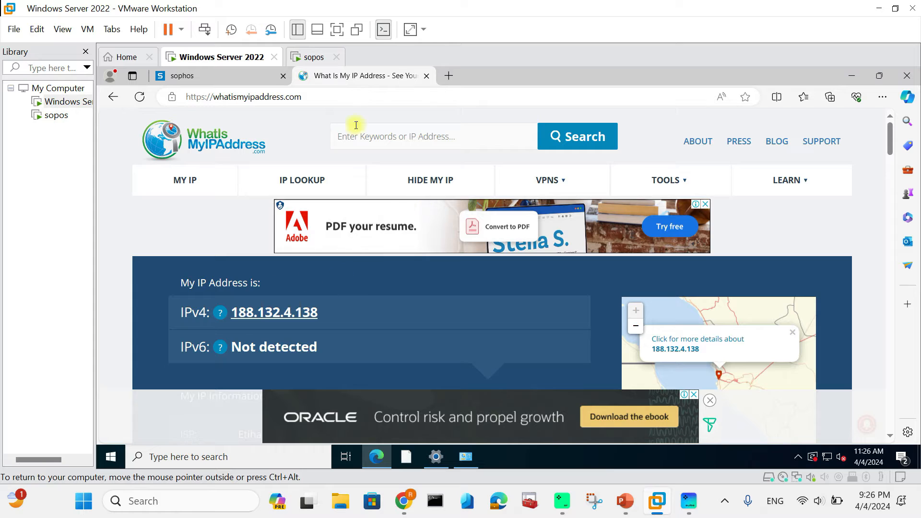
pyautogui.click(140, 98)
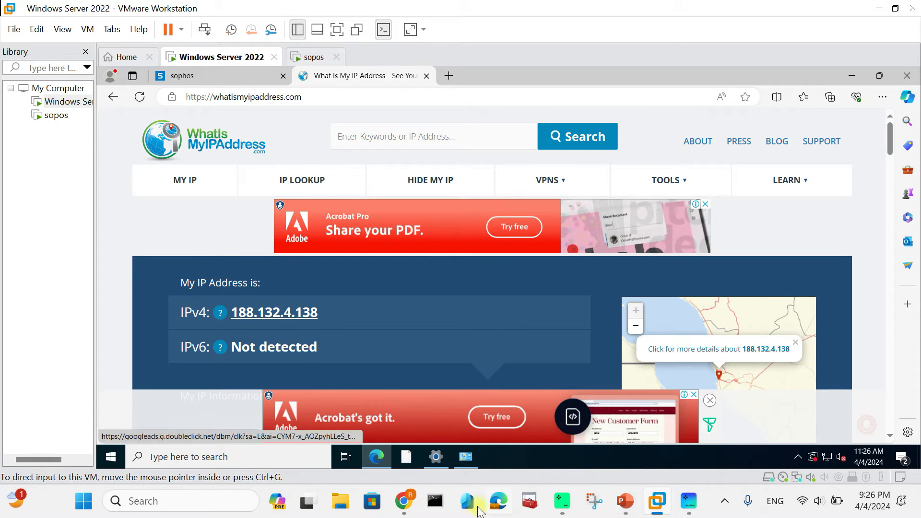
# Back in the Azure form, begin entering the gateway IP as 188.132.4.13
pyautogui.click(404, 501)
pyautogui.click(239, 344)
pyautogui.write('188.')
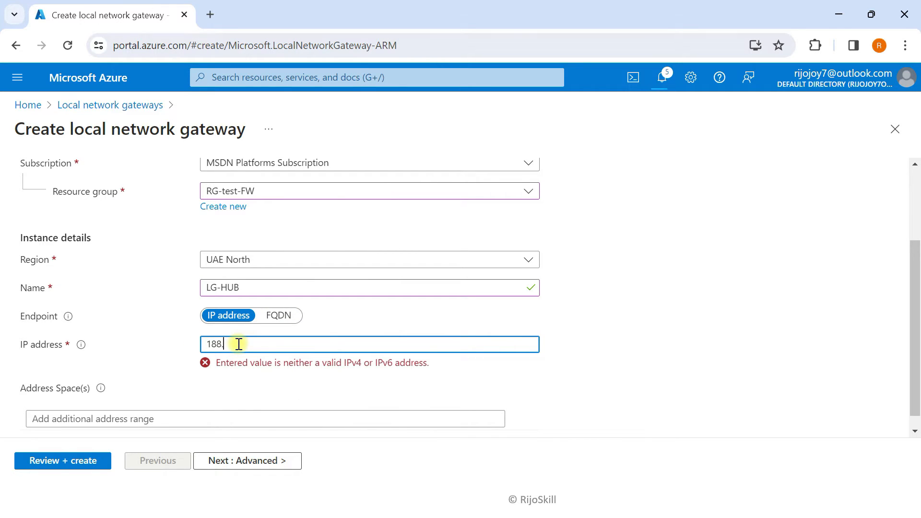
pyautogui.write('132.')
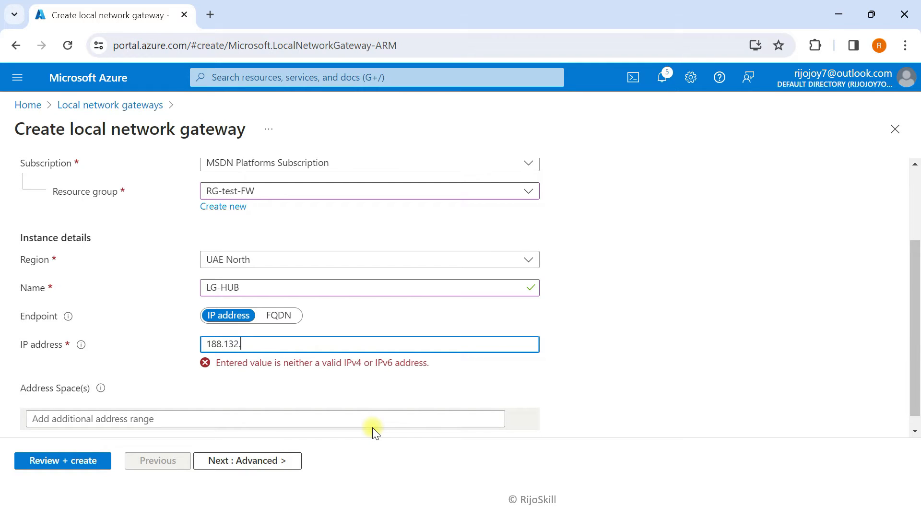
pyautogui.write('4.138')
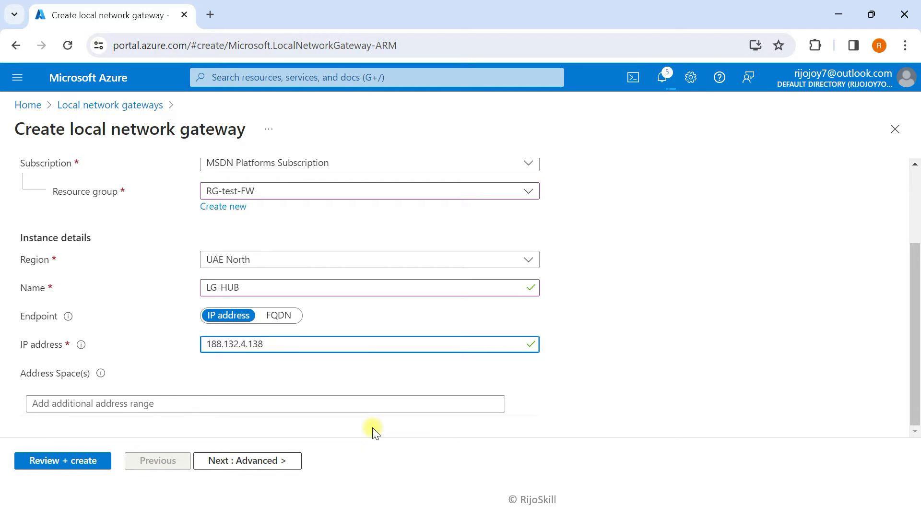
# Confirm the LG-HUB IP address 188.132.4.138 and minimize the browser to show the VM
pyautogui.click(131, 376)
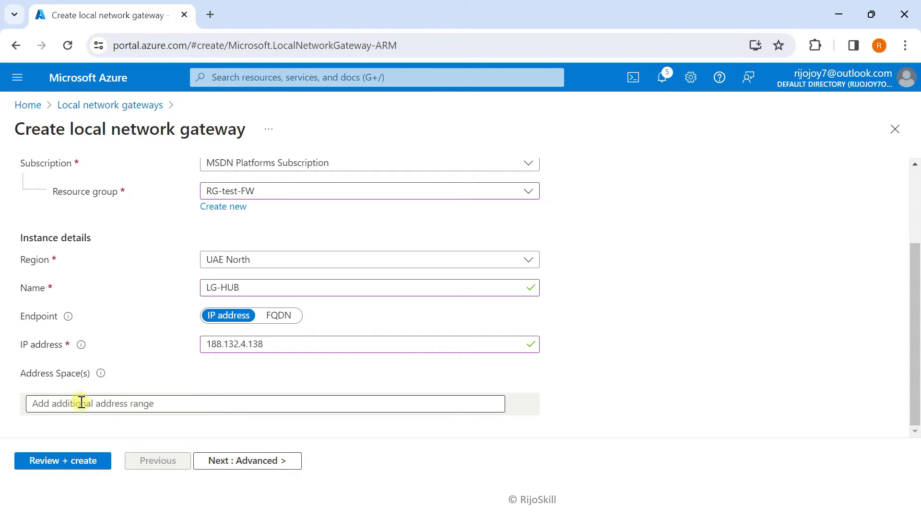
pyautogui.click(838, 14)
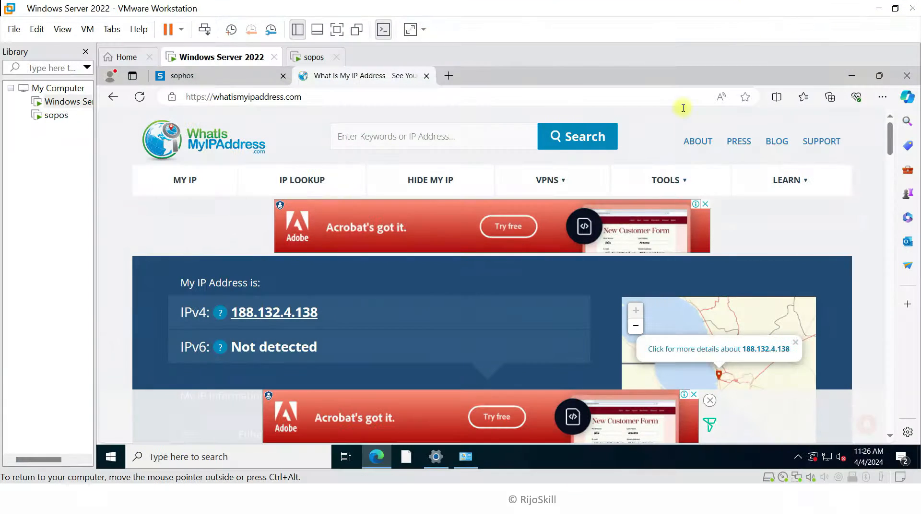
# Run ipconfig in an administrator Command Prompt, showing IPv4 172.16.16.17 and gateway 172.16.16.16
pyautogui.click(241, 463)
pyautogui.write('cmd')
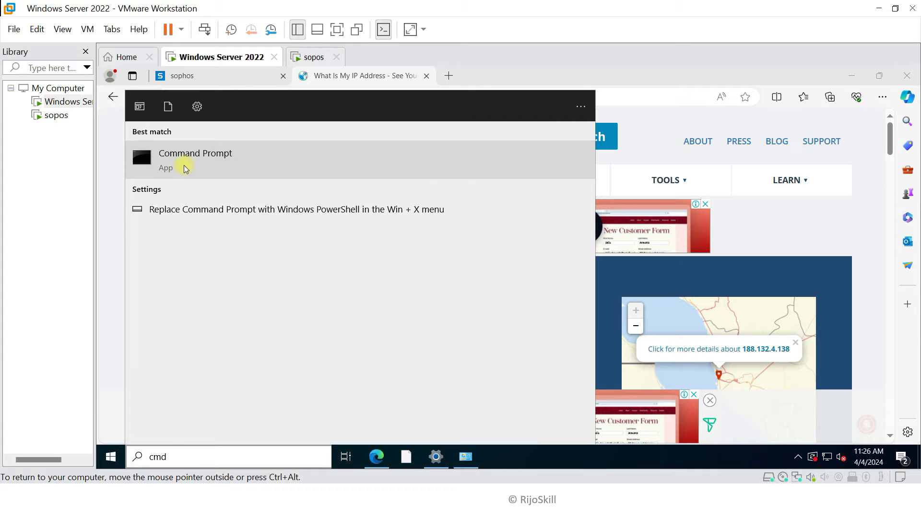
pyautogui.click(183, 165)
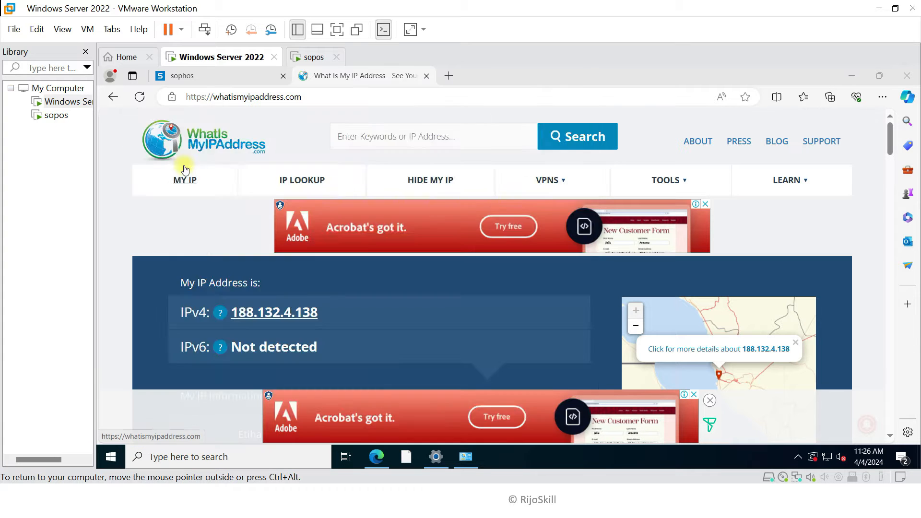
pyautogui.write('ipconfig')
pyautogui.press('Return')
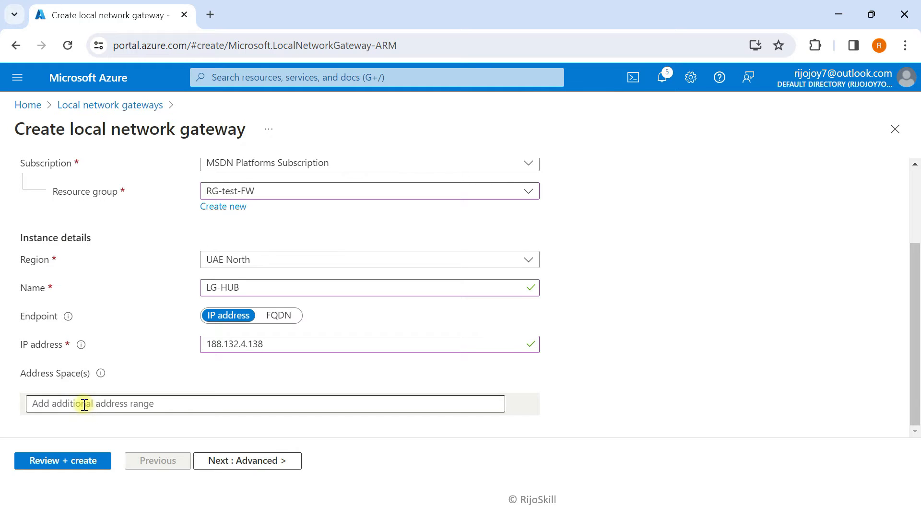
pyautogui.click(85, 404)
# Enter address space 172.16.16.0/24, then review and create the LG-HUB gateway
pyautogui.write('172.16')
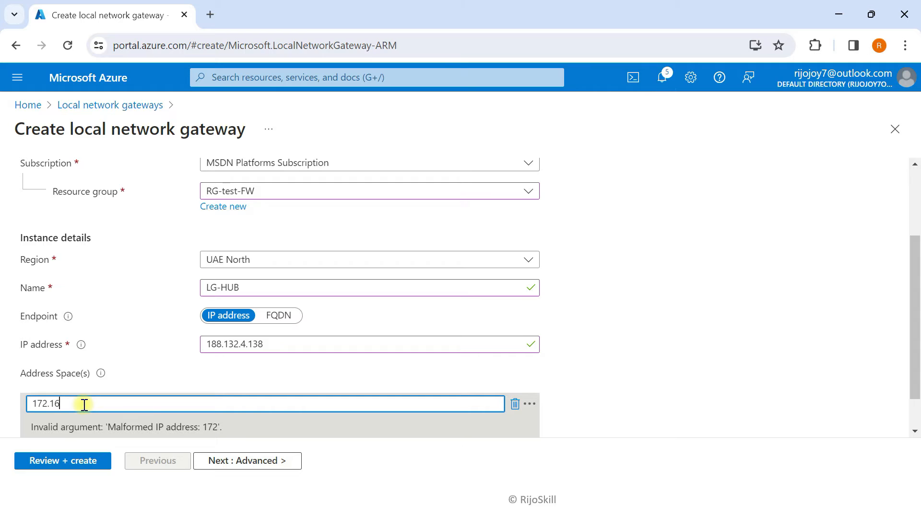
pyautogui.write('.16.0/')
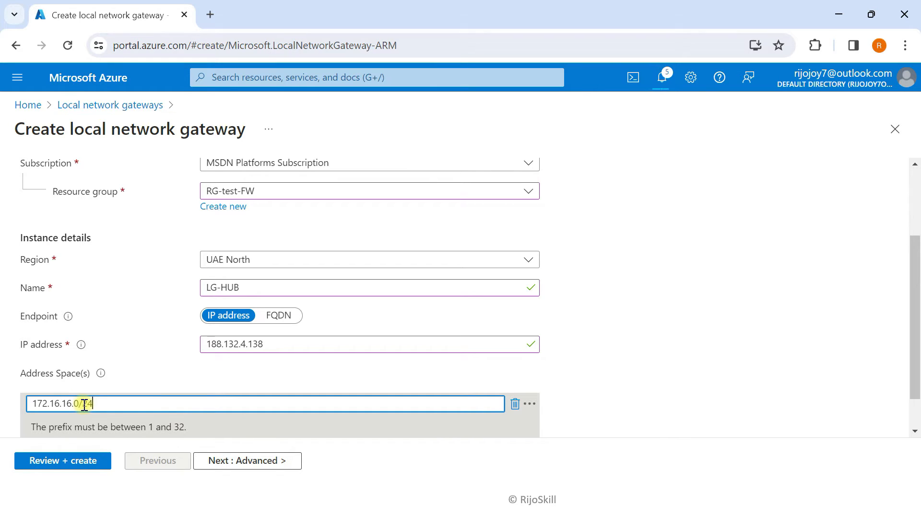
pyautogui.write('24')
pyautogui.click(238, 462)
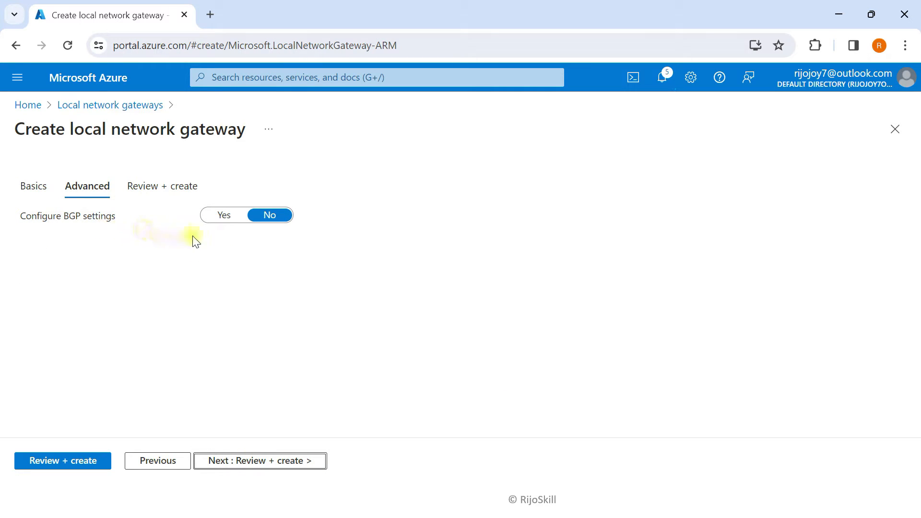
pyautogui.click(82, 462)
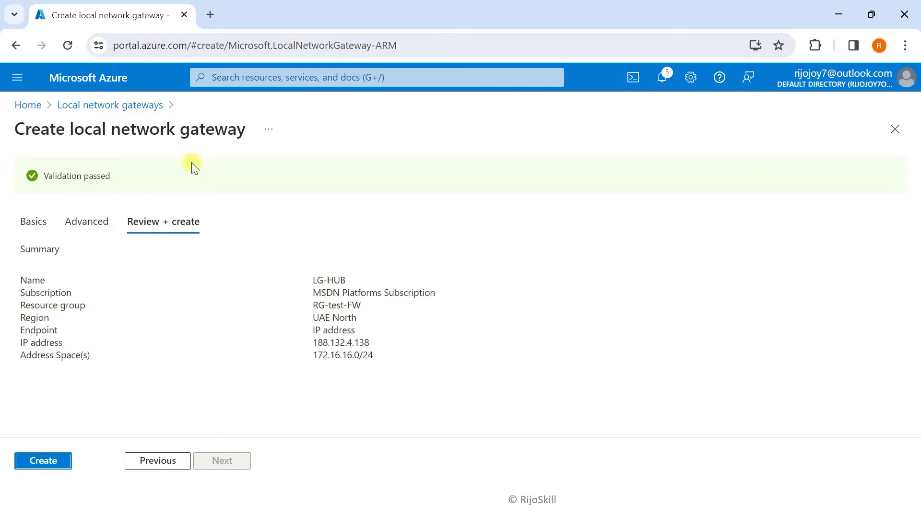
pyautogui.click(38, 461)
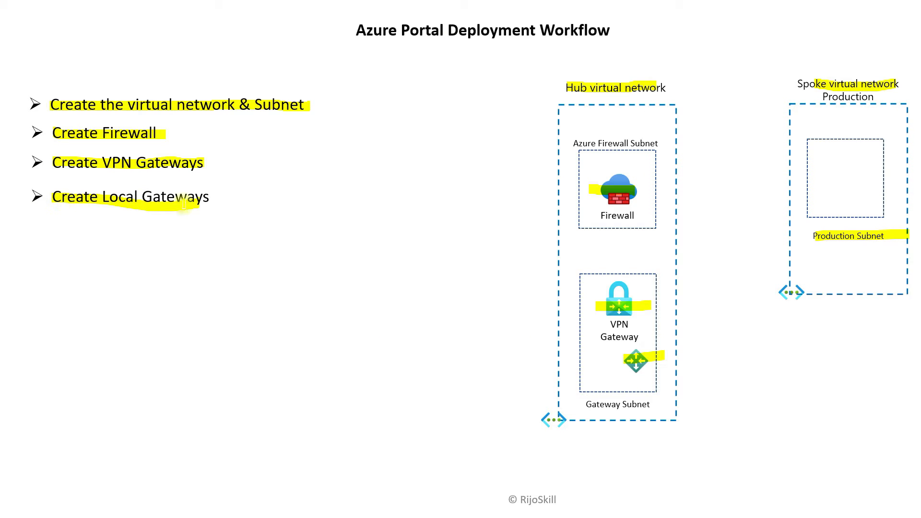
# Reveal and highlight the 'Create the VPN connections' bullet and connection icon, then check portal notifications
pyautogui.press('Right')
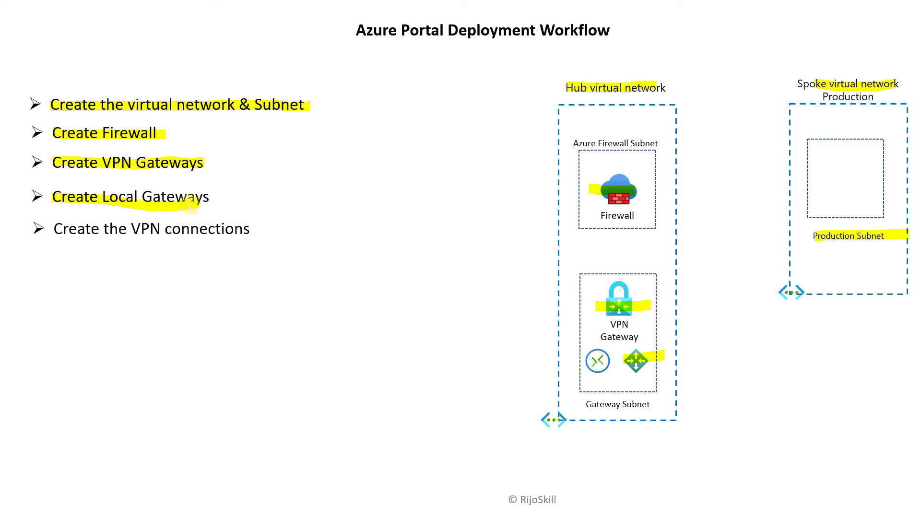
pyautogui.moveTo(53, 231); pyautogui.dragTo(235, 238)
pyautogui.moveTo(581, 360); pyautogui.dragTo(605, 360)
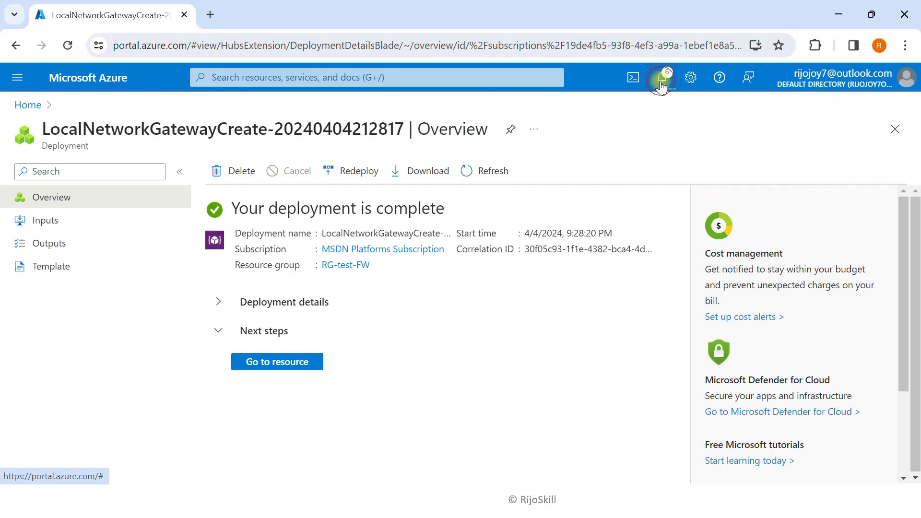
pyautogui.click(662, 77)
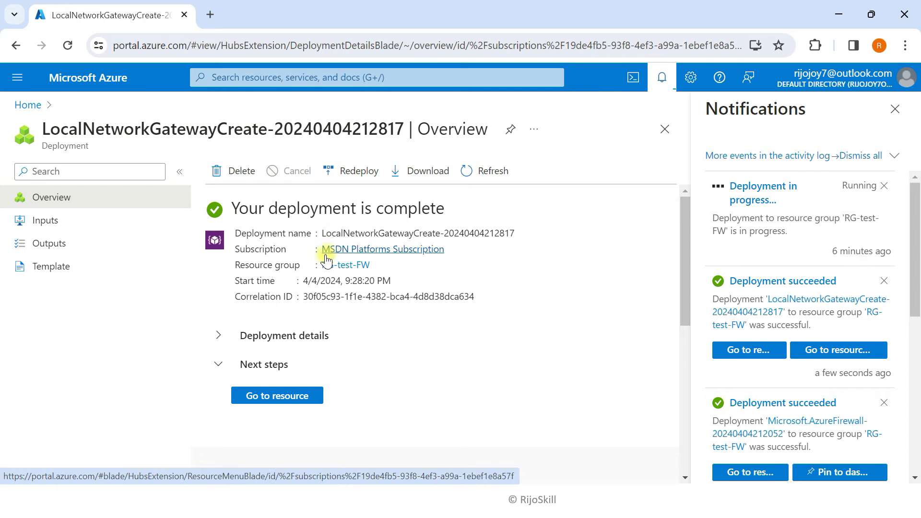
# From Virtual network gateways, open GW-HUB's Connections page, which lists no connections yet
pyautogui.moveTo(326, 232); pyautogui.dragTo(412, 229)
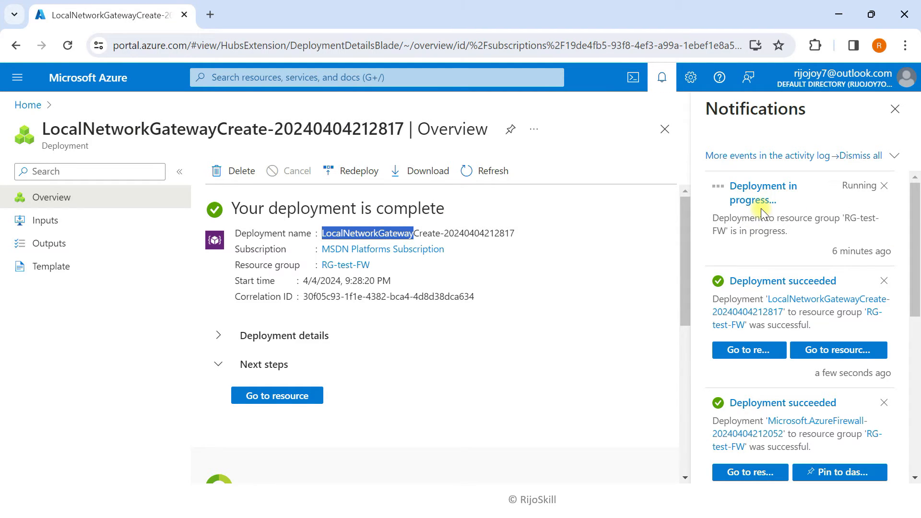
pyautogui.click(602, 444)
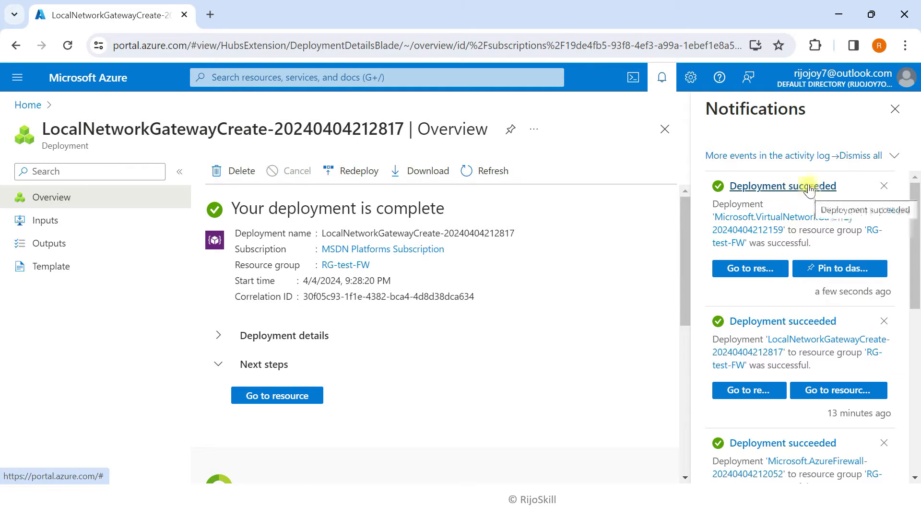
pyautogui.click(110, 79)
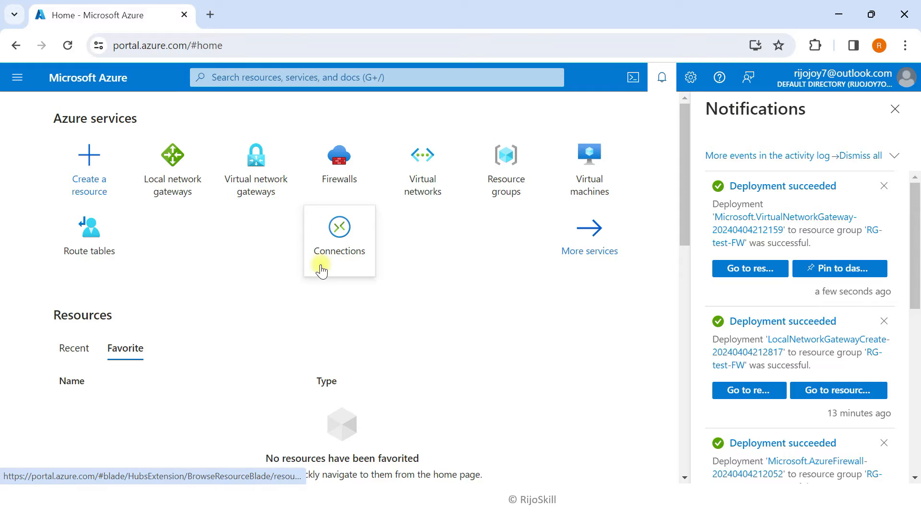
pyautogui.click(267, 181)
pyautogui.click(895, 112)
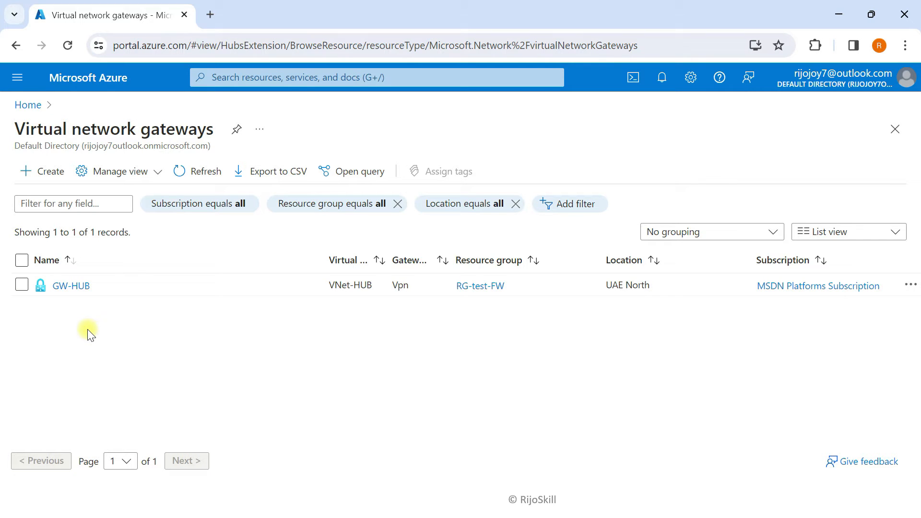
pyautogui.click(81, 288)
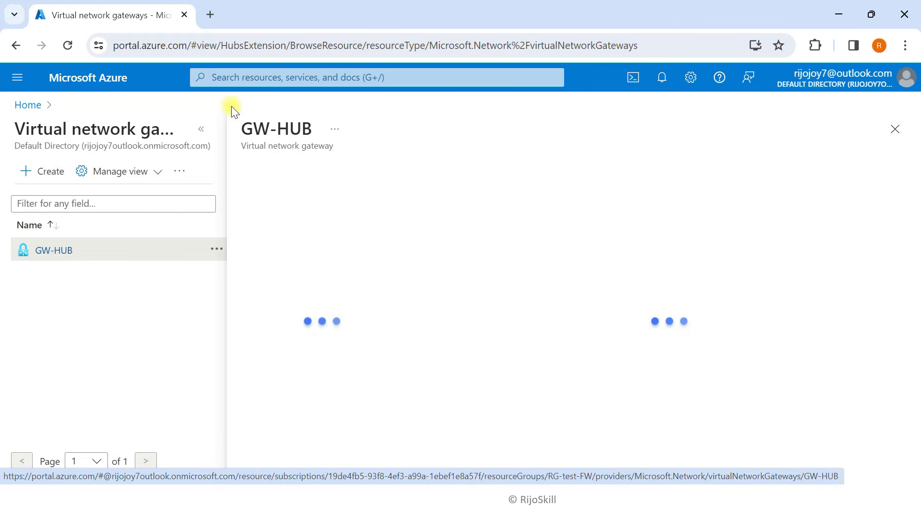
pyautogui.click(201, 136)
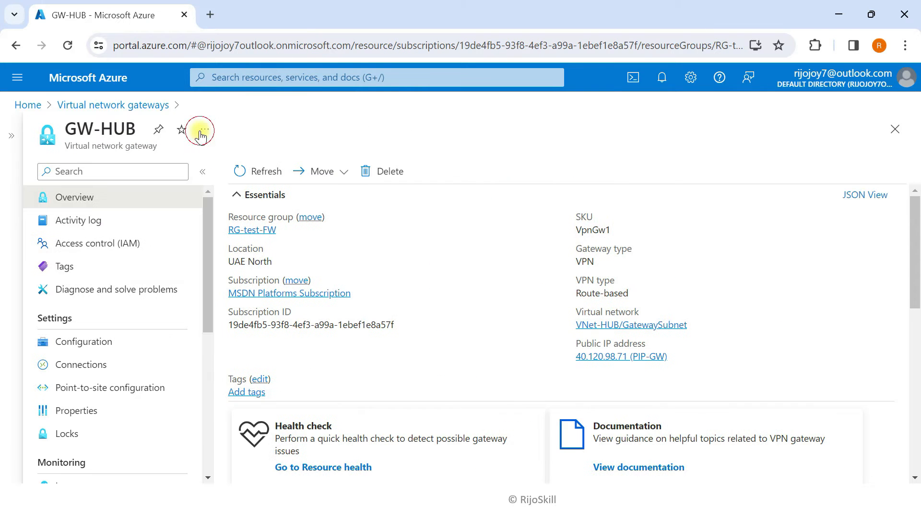
pyautogui.click(97, 372)
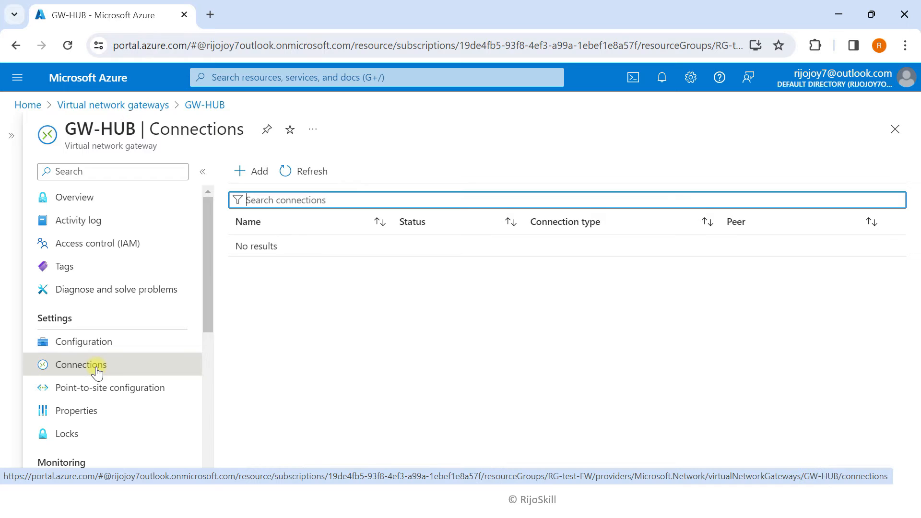
# Add a Site-to-site (IPsec) connection named Conet-Onperm-HUb in RG-test-FW, UAE North, and continue to Settings
pyautogui.click(249, 171)
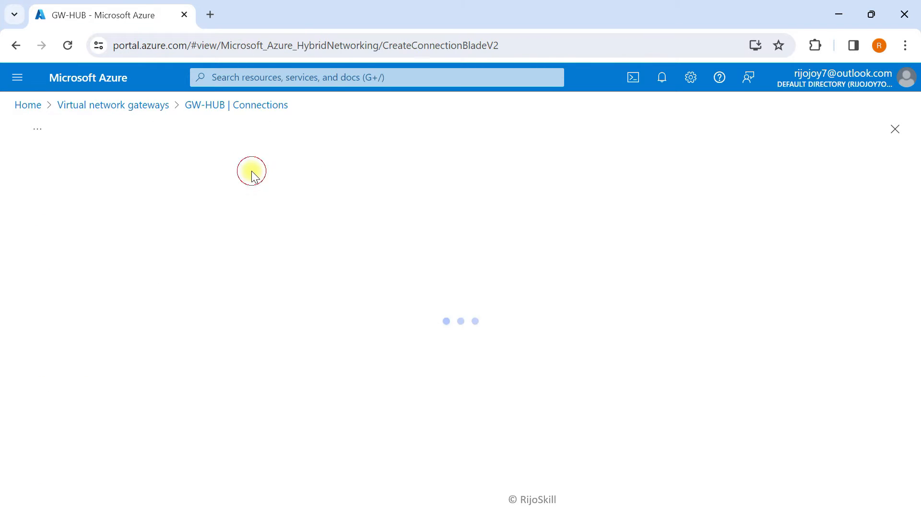
pyautogui.scroll(-1, 119, 291)
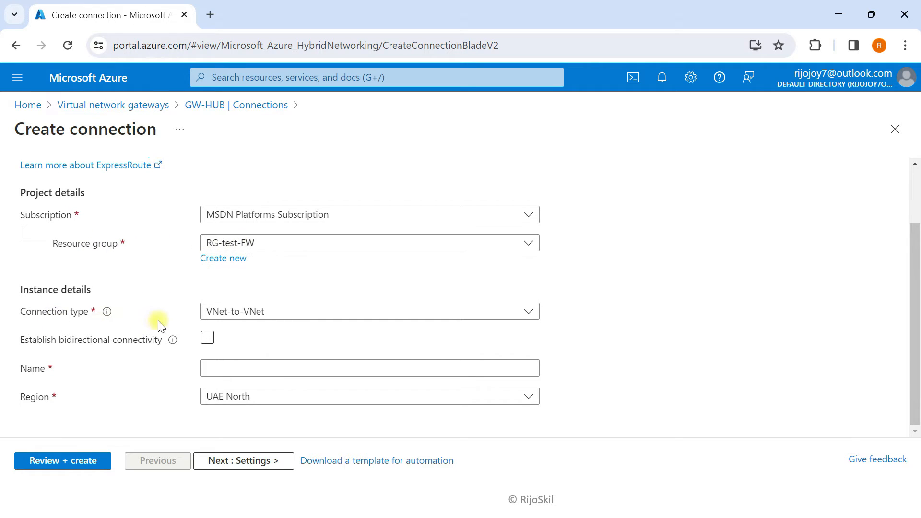
pyautogui.click(263, 312)
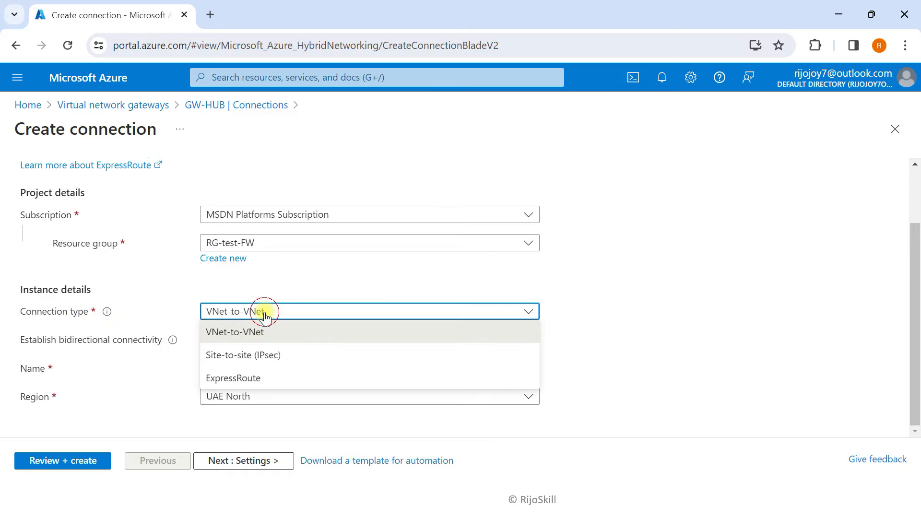
pyautogui.click(246, 357)
pyautogui.click(212, 370)
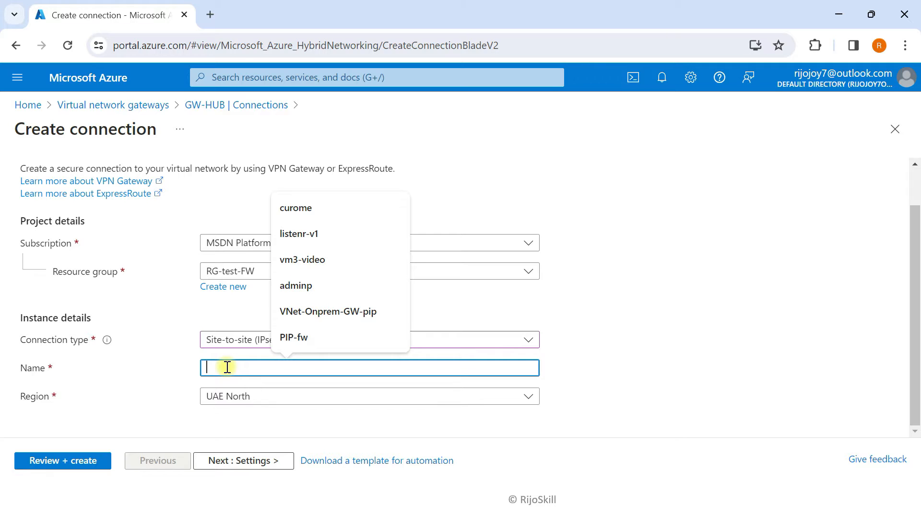
pyautogui.write('Conet-')
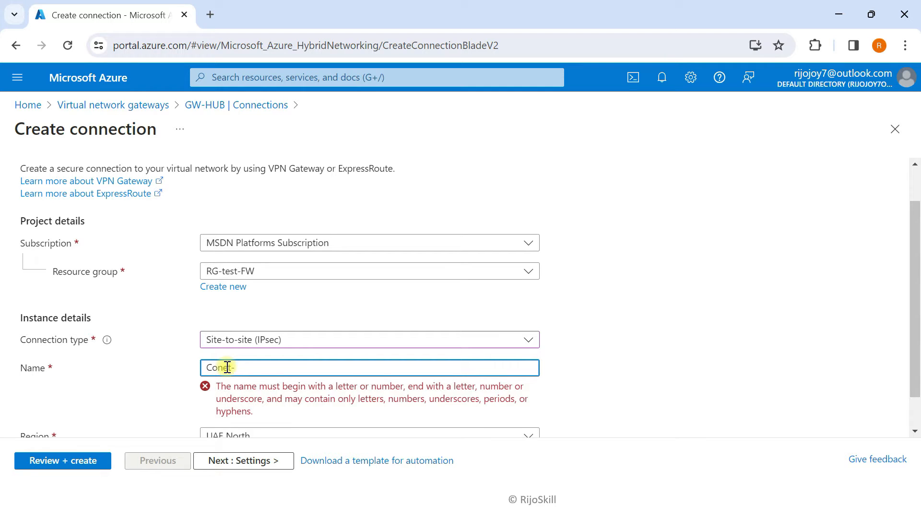
pyautogui.write('Onperm-HUb')
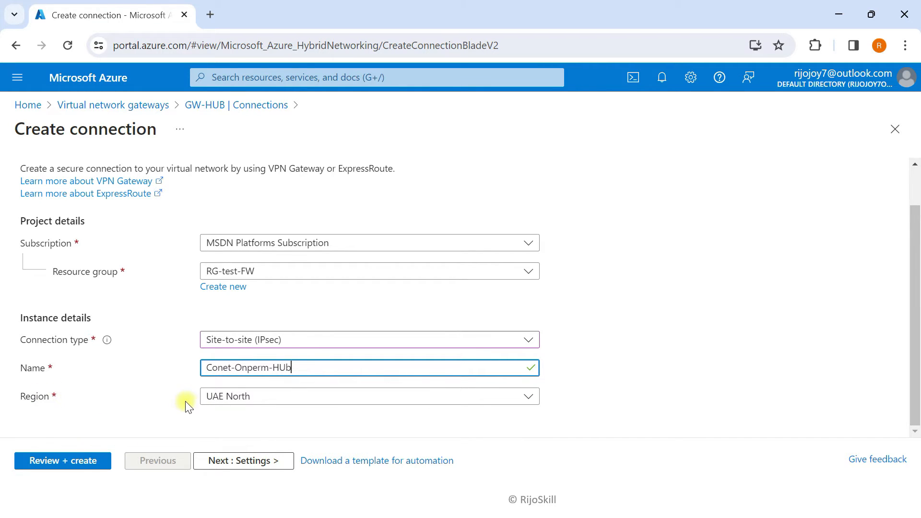
pyautogui.click(238, 461)
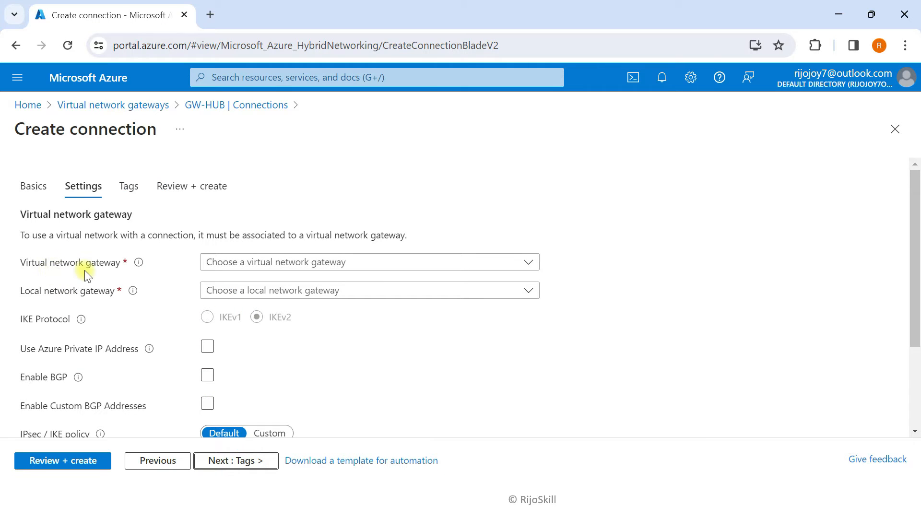
# Select GW-HUB as the virtual network gateway and LG-HUB as the local network gateway
pyautogui.click(242, 262)
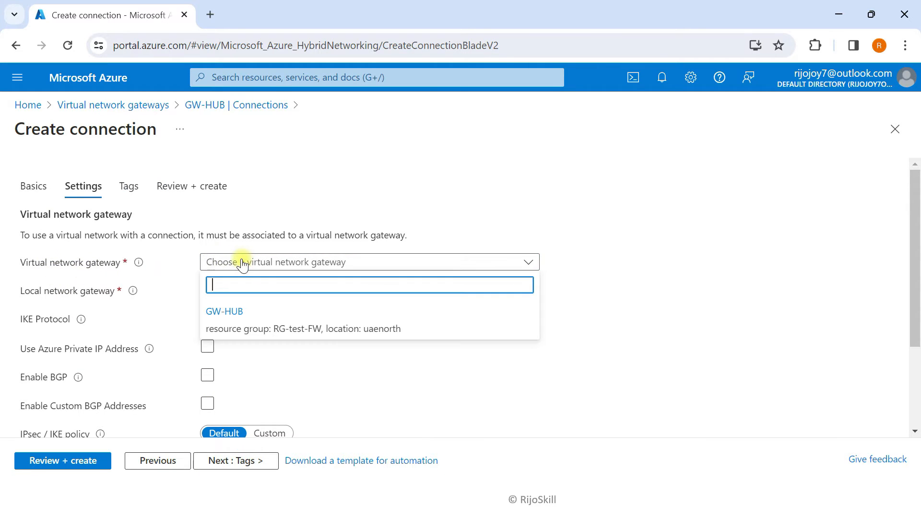
pyautogui.click(238, 321)
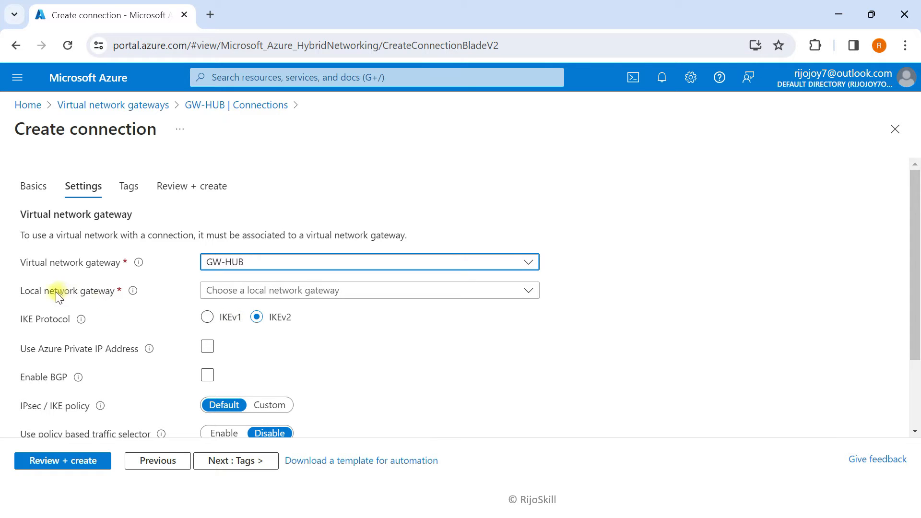
pyautogui.click(237, 290)
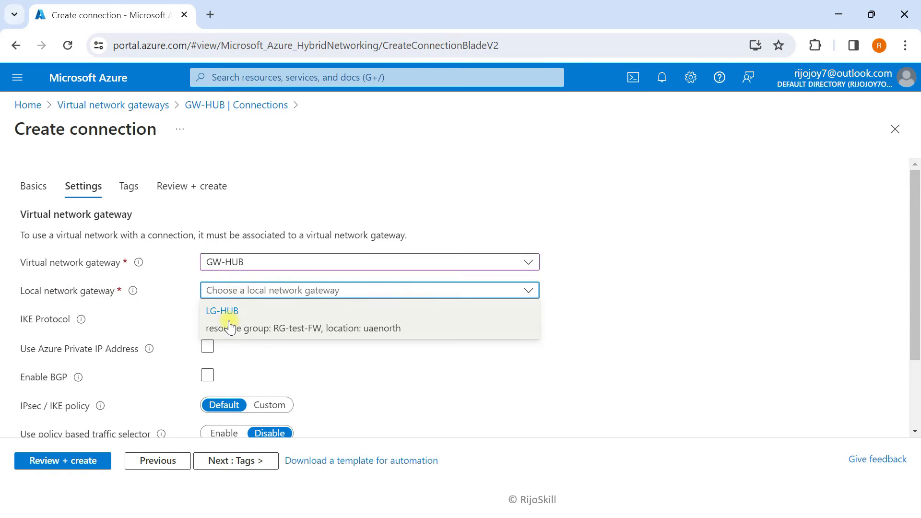
pyautogui.click(237, 317)
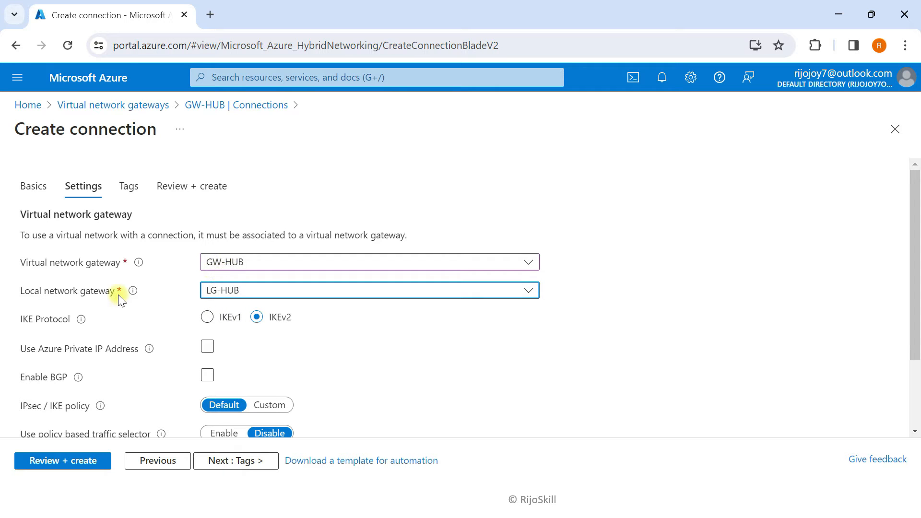
# Pass Tags, review the IKEv2 connection Conet-Onperm-HUb, and create it
pyautogui.scroll(-2, 88, 303)
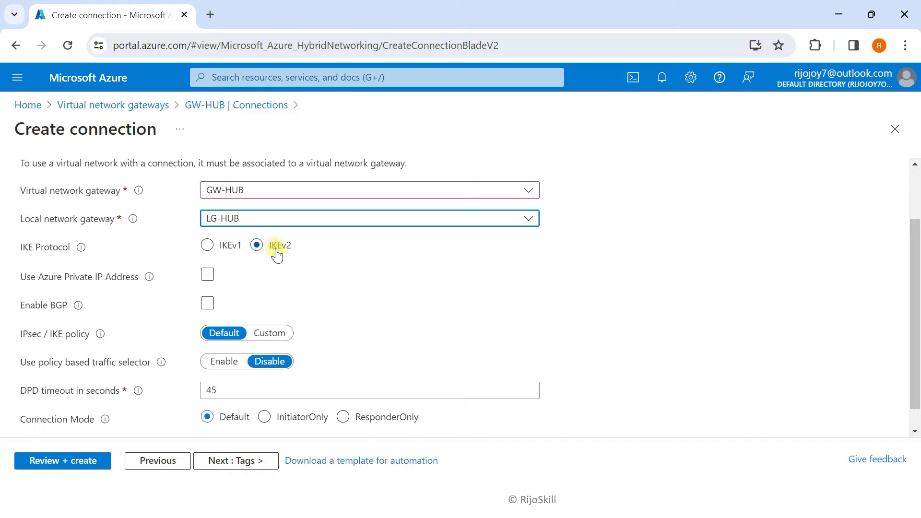
pyautogui.scroll(-1, 245, 278)
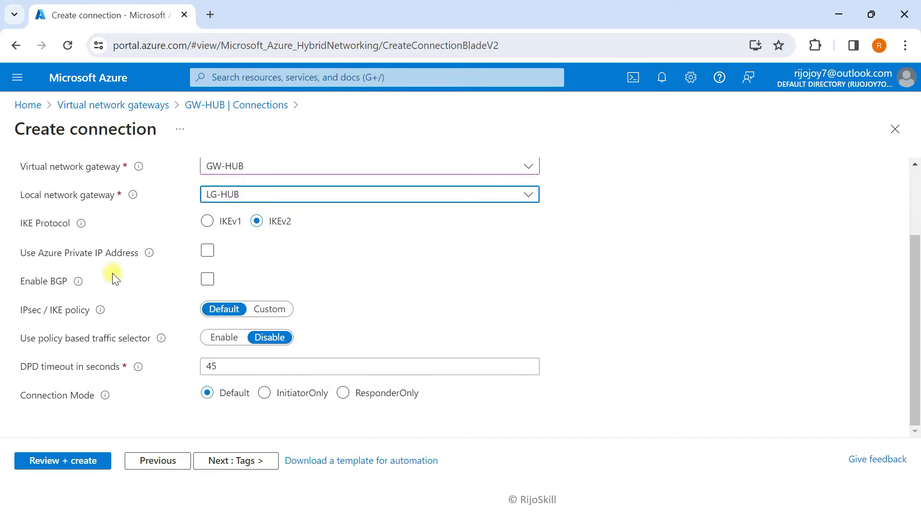
pyautogui.click(224, 462)
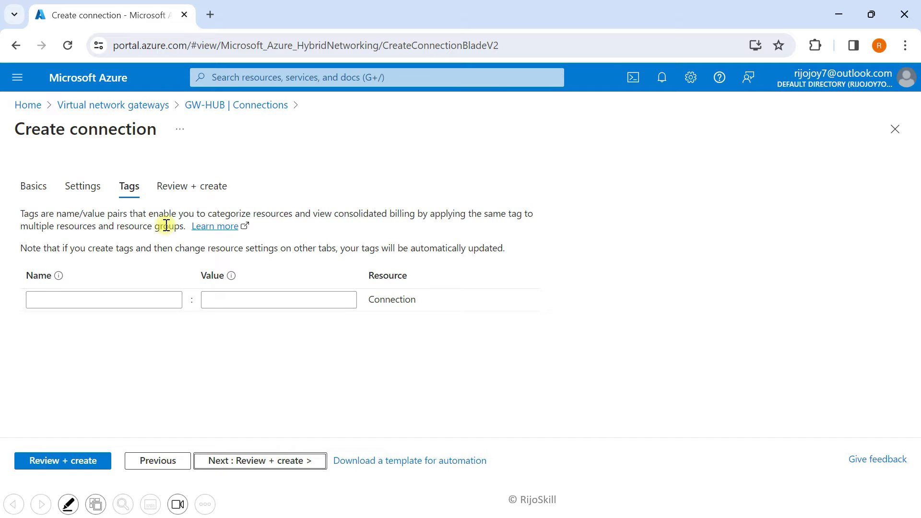
pyautogui.click(259, 460)
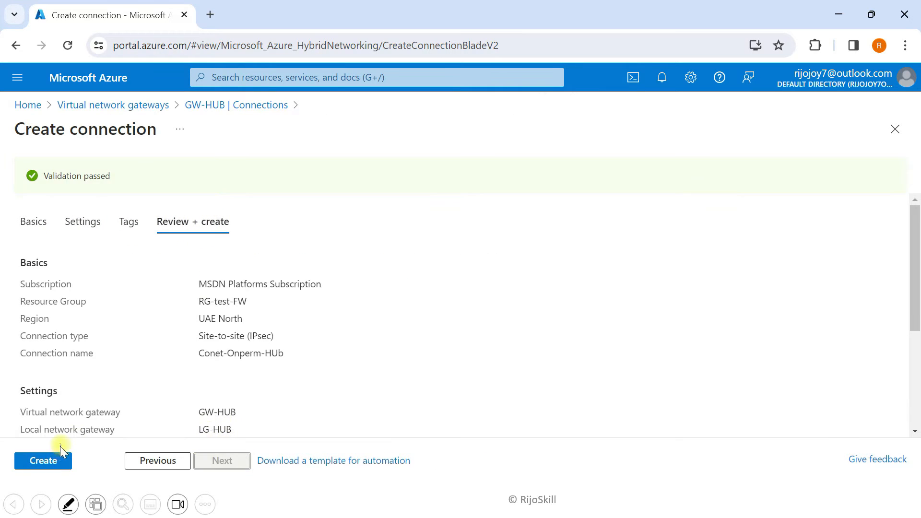
pyautogui.click(53, 459)
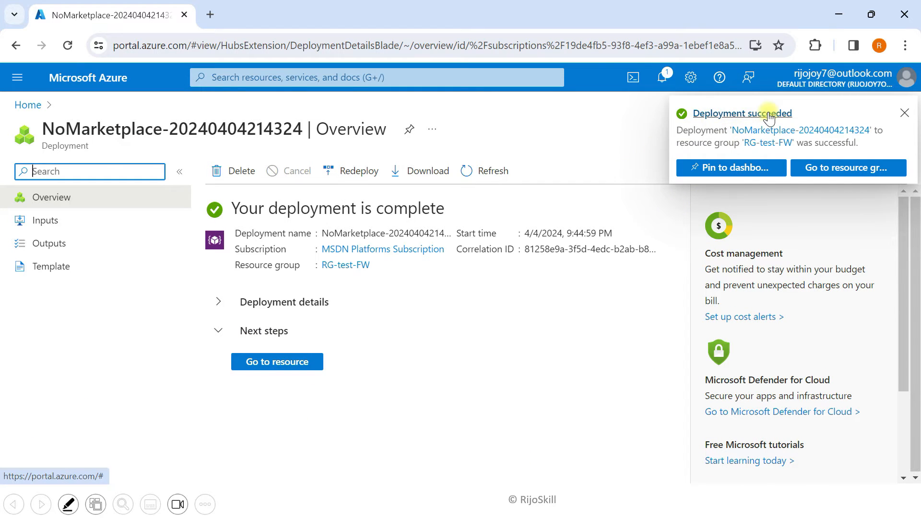
# Open Conet-Onperm-HUb from the Connections list and point out its Unknown status
pyautogui.click(904, 113)
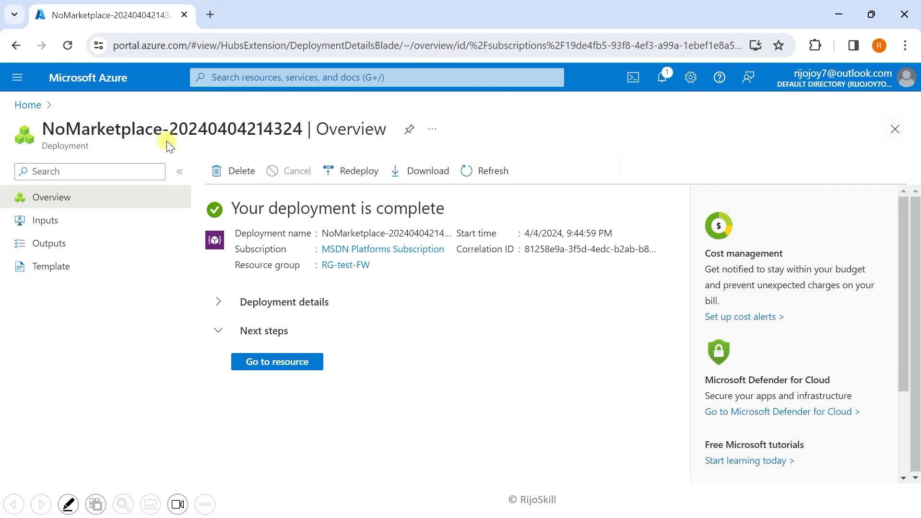
pyautogui.click(126, 82)
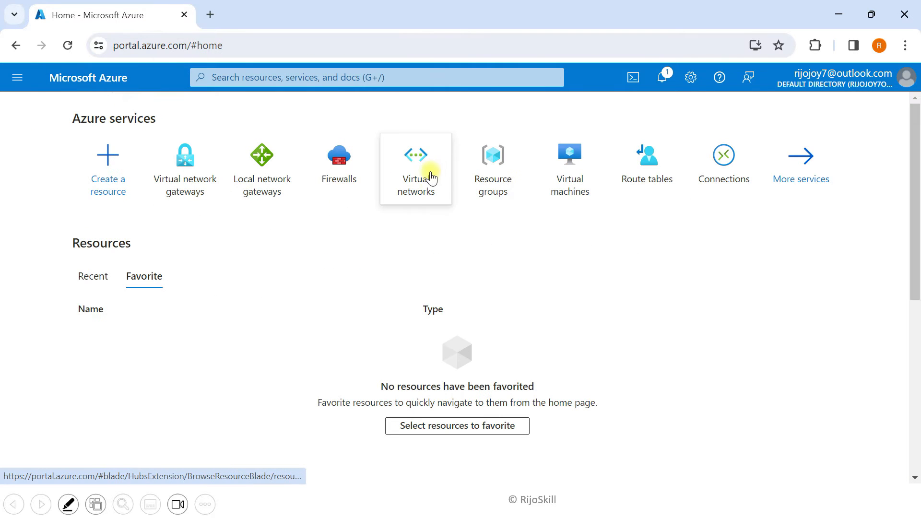
pyautogui.click(737, 154)
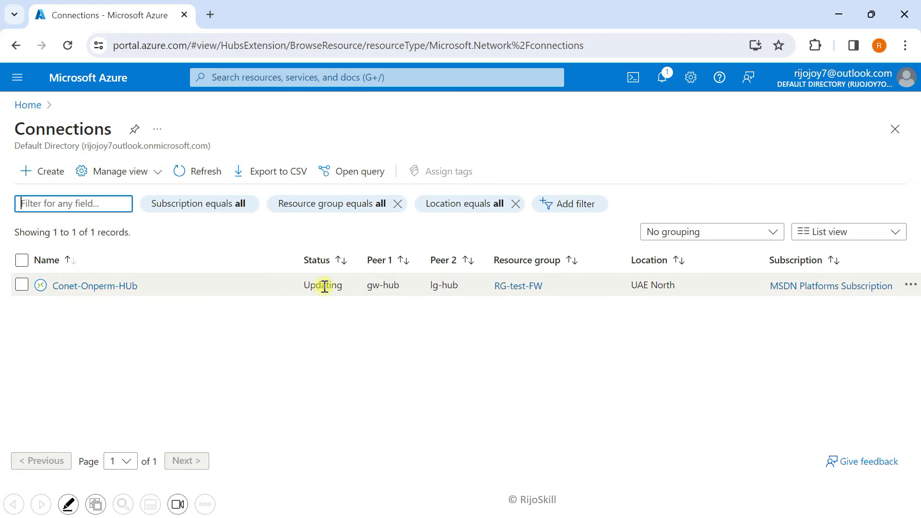
pyautogui.click(110, 288)
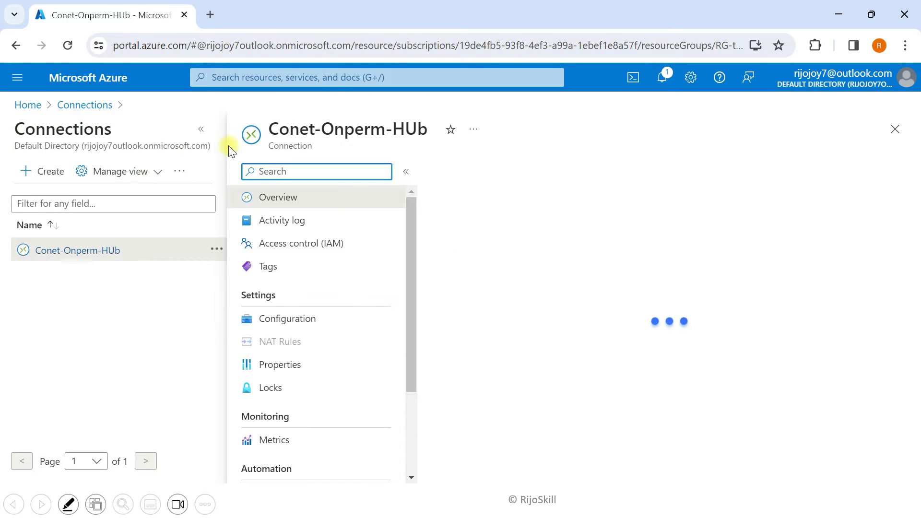
pyautogui.click(202, 128)
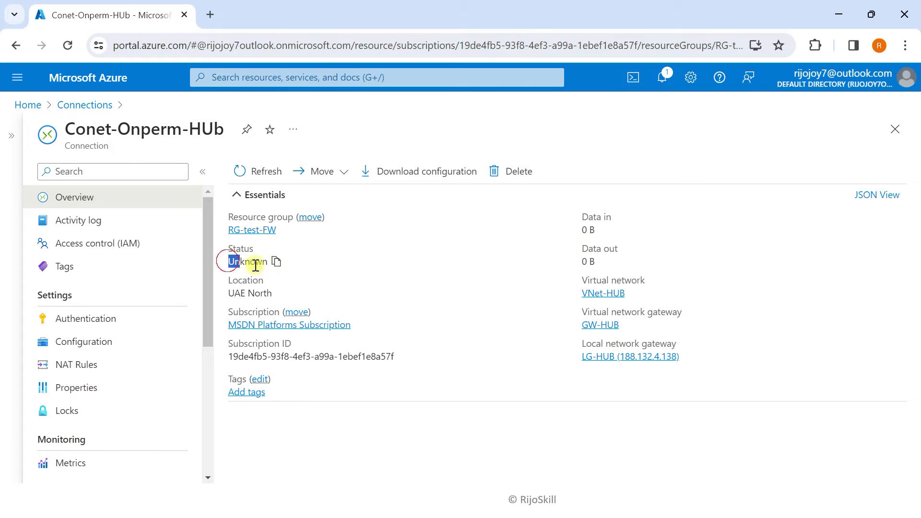
pyautogui.moveTo(256, 265); pyautogui.dragTo(269, 259)
pyautogui.click(337, 265)
# Reveal the 'Peer the hub and spoke virtual networks' bullet and highlight it and the peering arrow
pyautogui.click(839, 14)
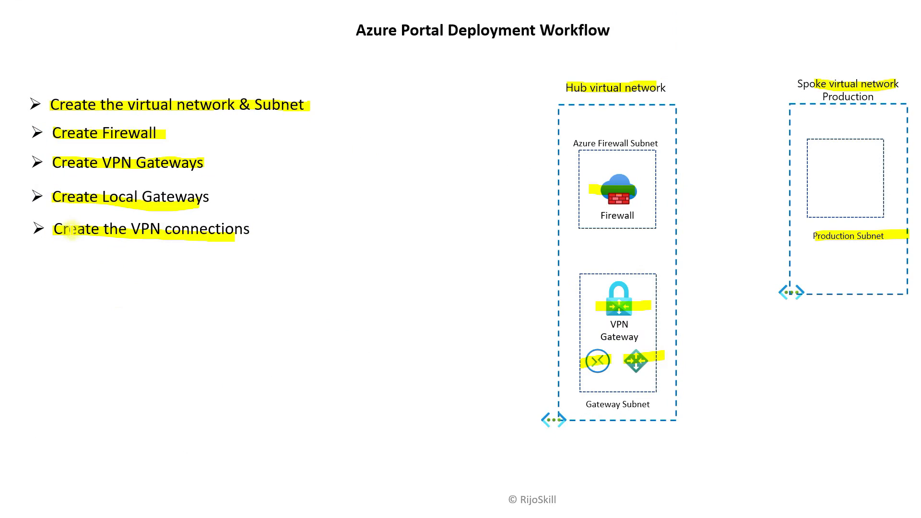
pyautogui.click(593, 362)
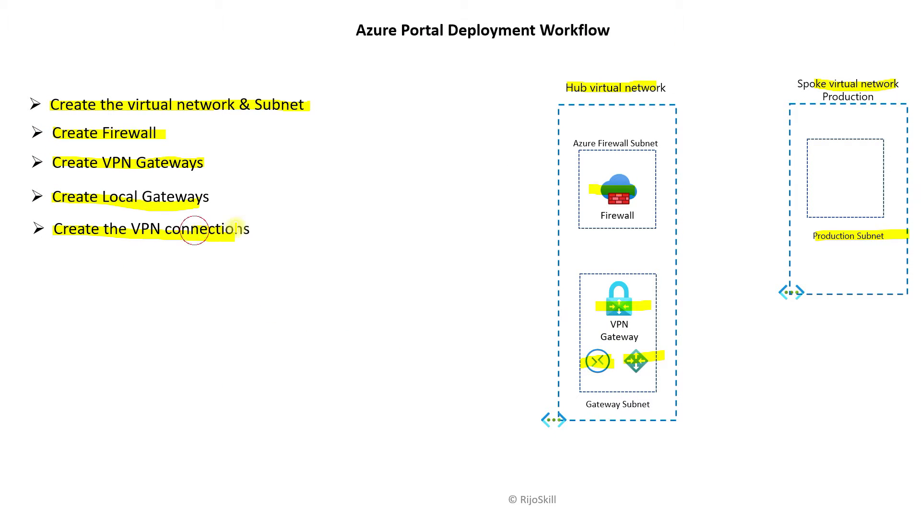
pyautogui.press('Right')
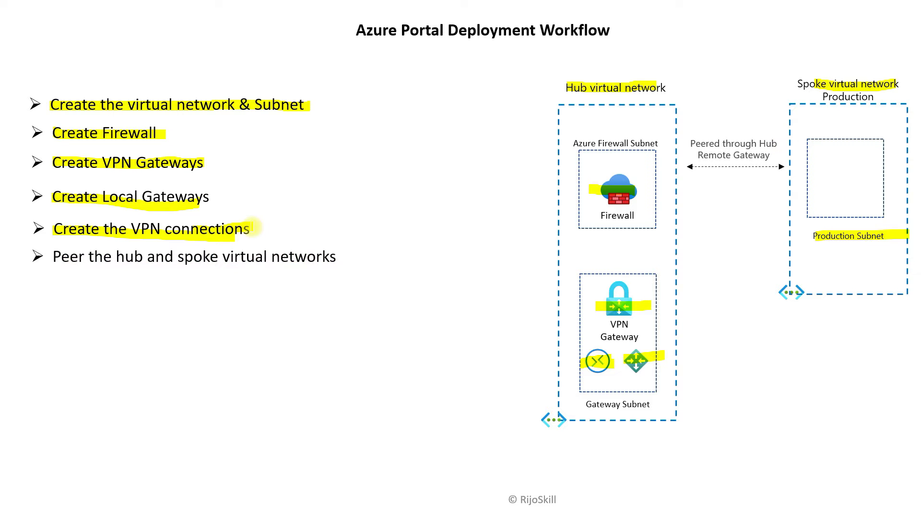
pyautogui.moveTo(54, 249); pyautogui.dragTo(322, 259)
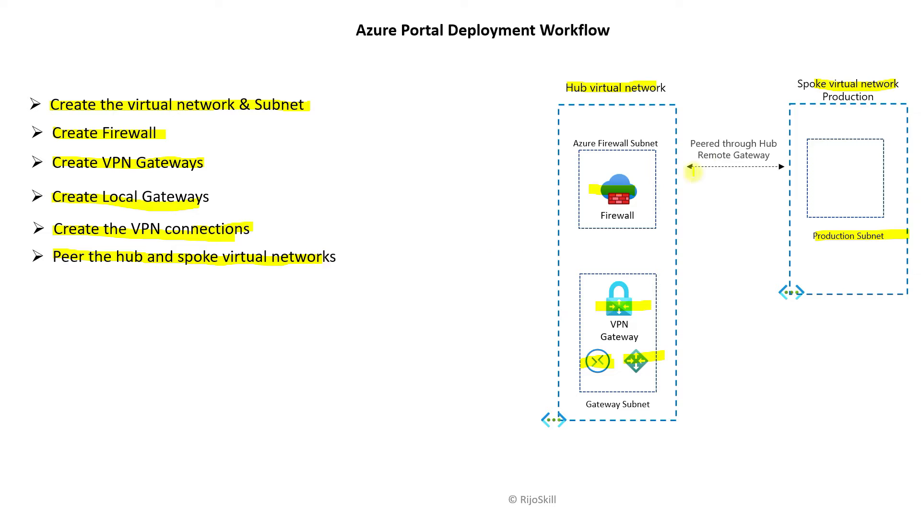
pyautogui.moveTo(683, 166); pyautogui.dragTo(794, 168)
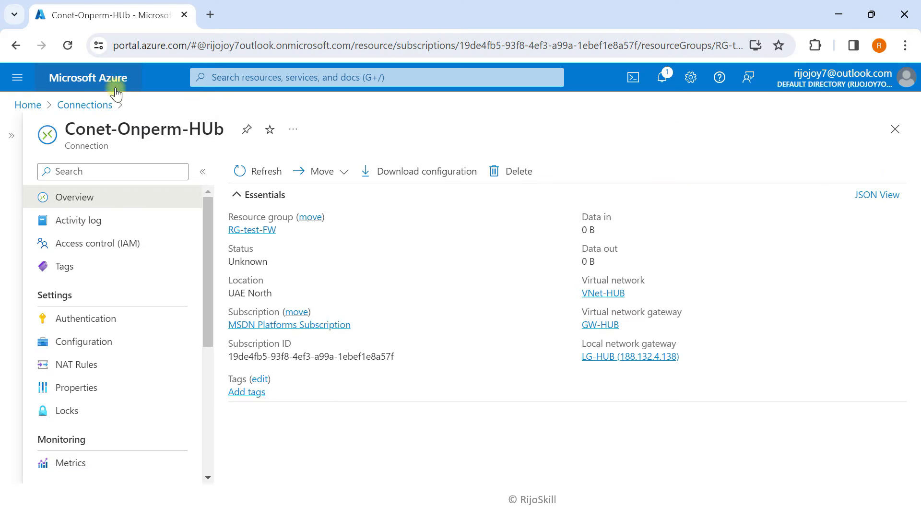
pyautogui.click(126, 83)
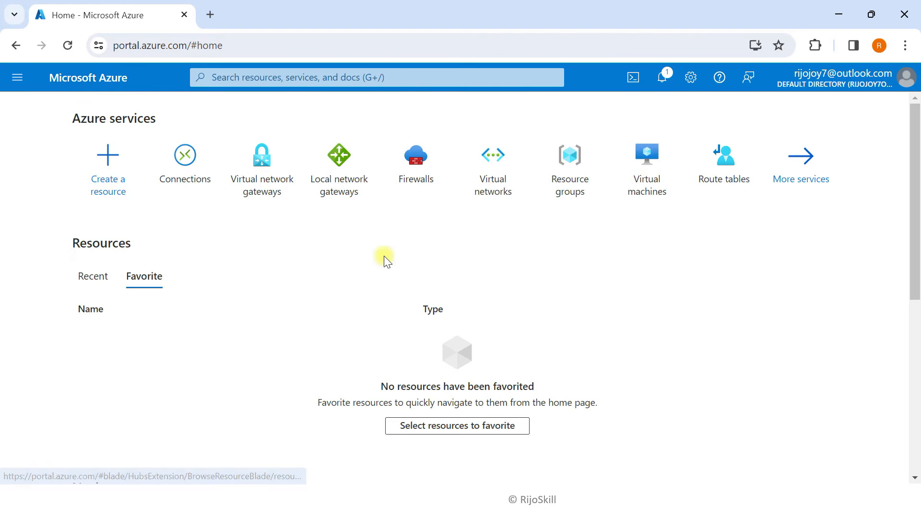
# Add a peering on VNet-HUB with VNet-Spoke-Production as the remote virtual network
pyautogui.click(510, 167)
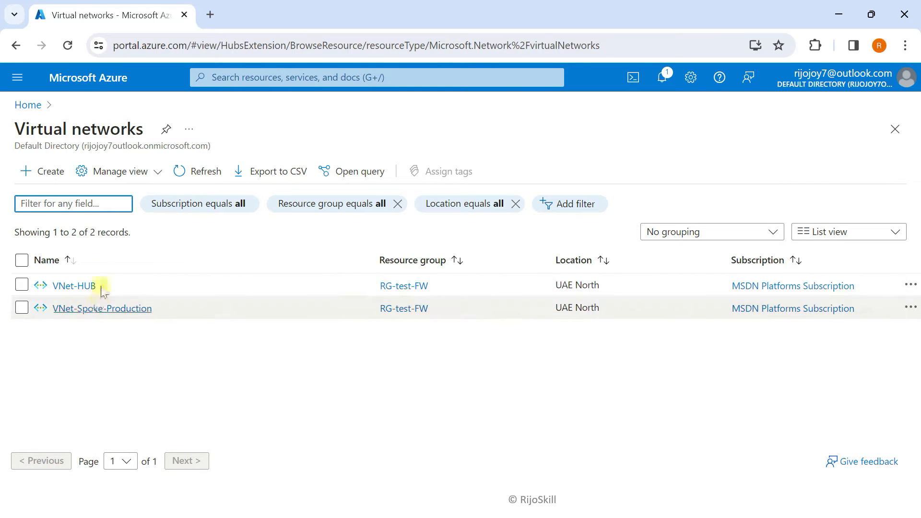
pyautogui.click(74, 286)
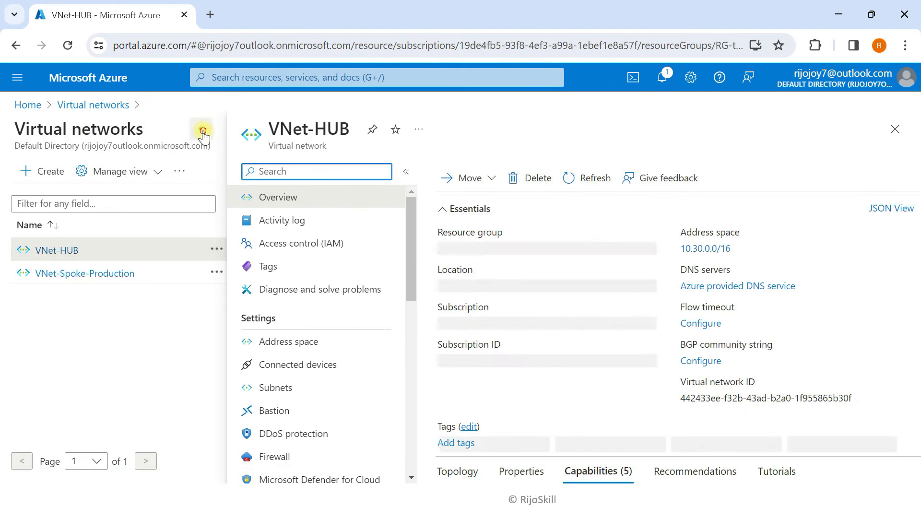
pyautogui.click(202, 131)
pyautogui.scroll(-3, 113, 345)
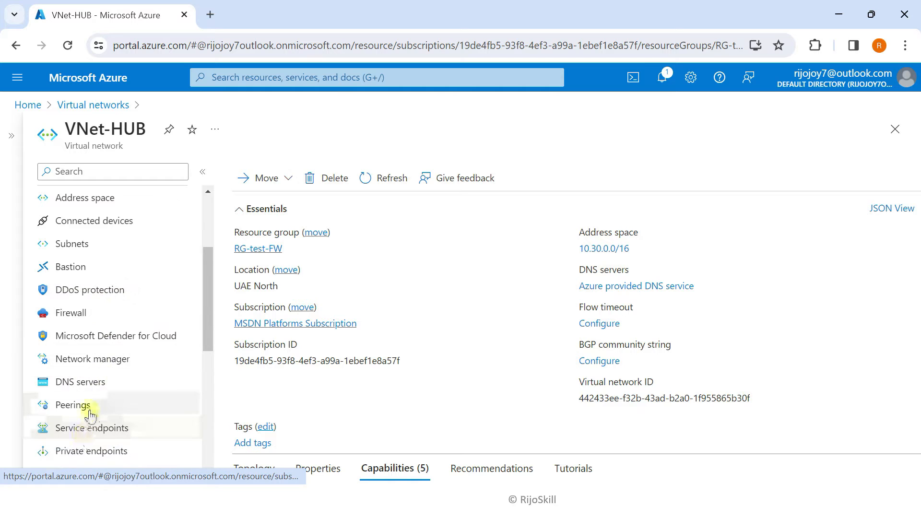
pyautogui.click(90, 408)
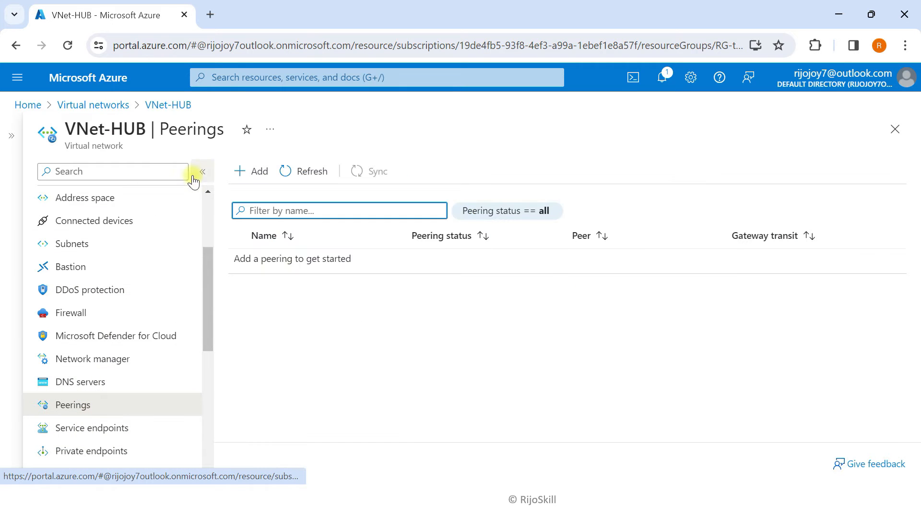
pyautogui.click(241, 171)
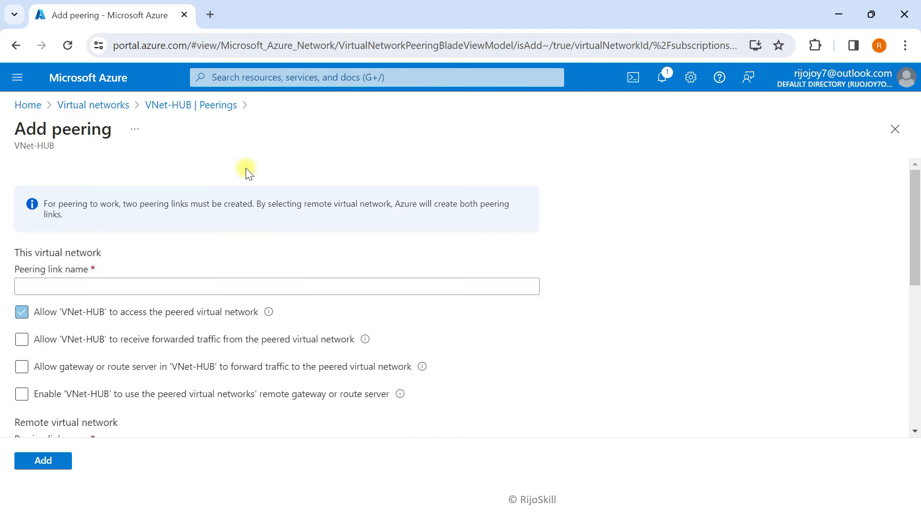
pyautogui.scroll(-1, 242, 240)
pyautogui.scroll(-4, 240, 236)
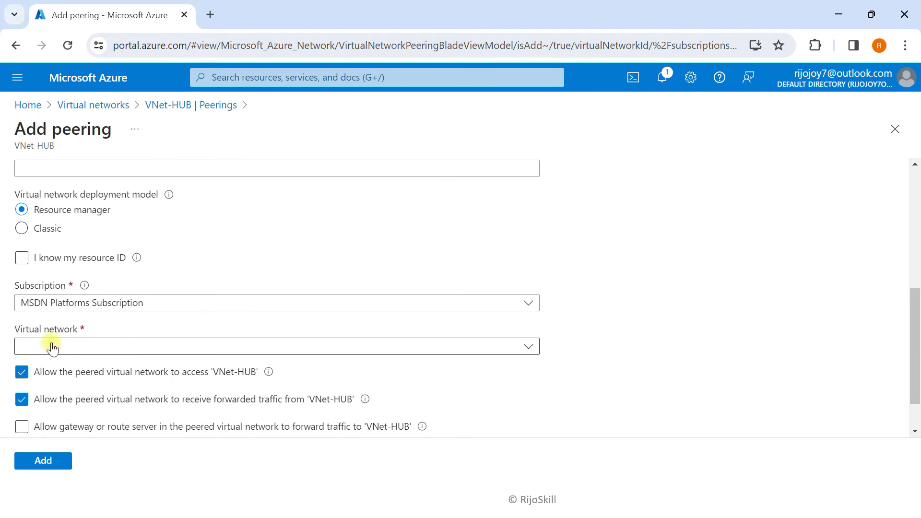
pyautogui.click(131, 347)
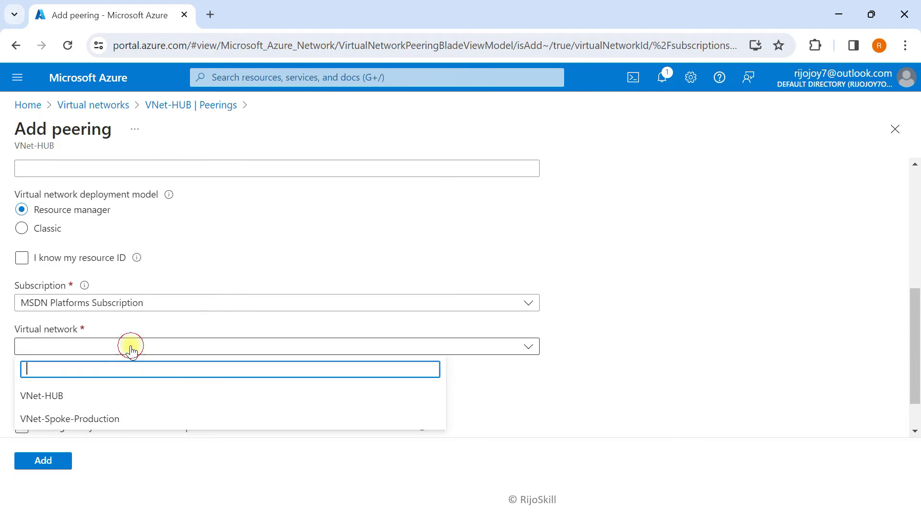
pyautogui.click(69, 418)
pyautogui.scroll(5, 226, 354)
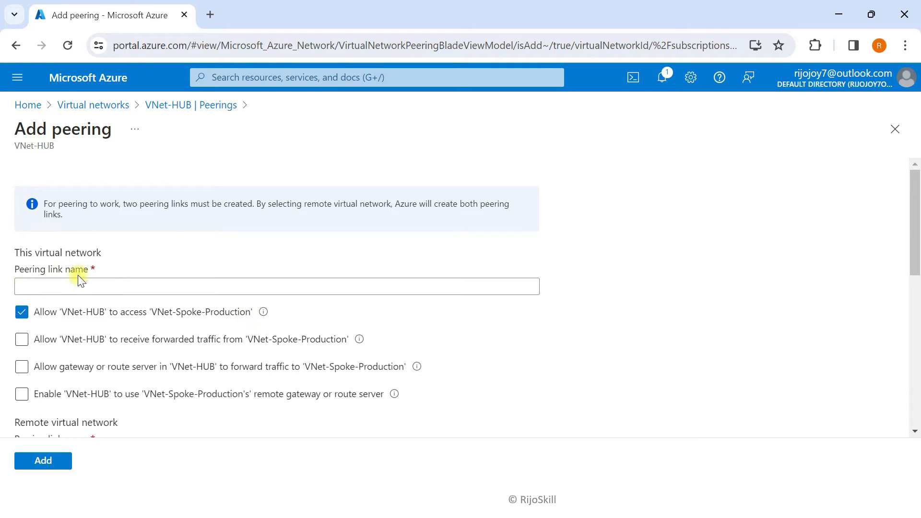
# Name the hub-side link Hub-to-spoke and allow forwarded traffic and gateway transit
pyautogui.click(60, 289)
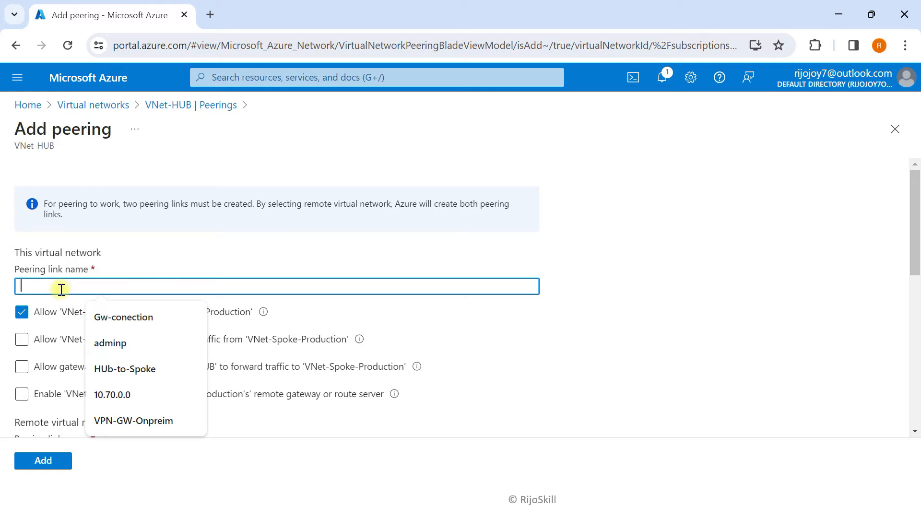
pyautogui.write('Hub-')
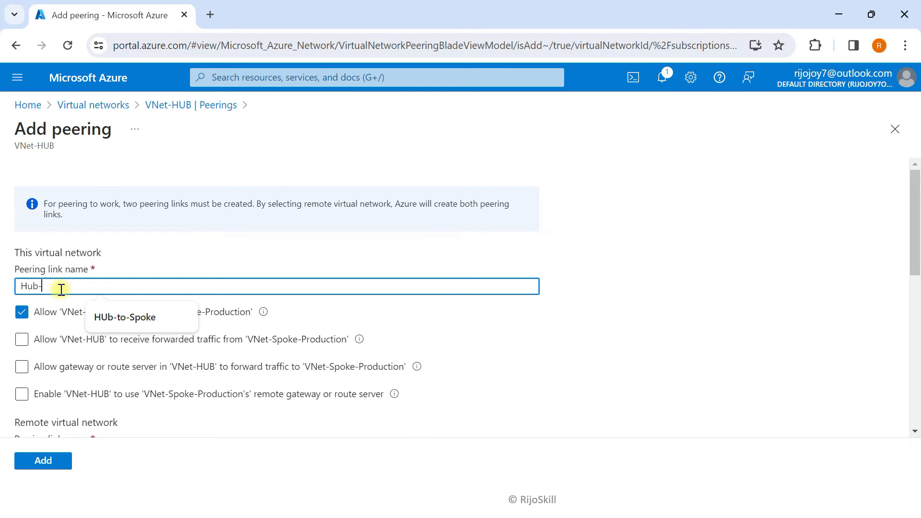
pyautogui.write('to-spoke')
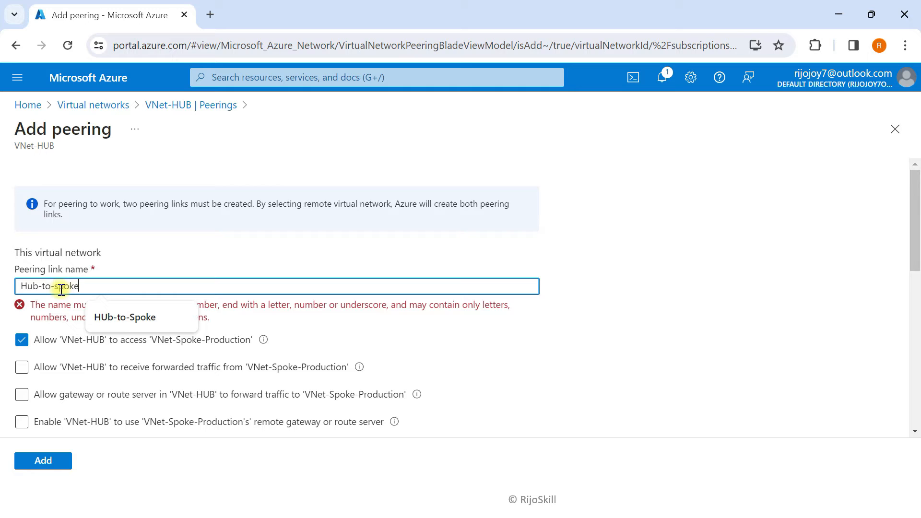
pyautogui.click(372, 255)
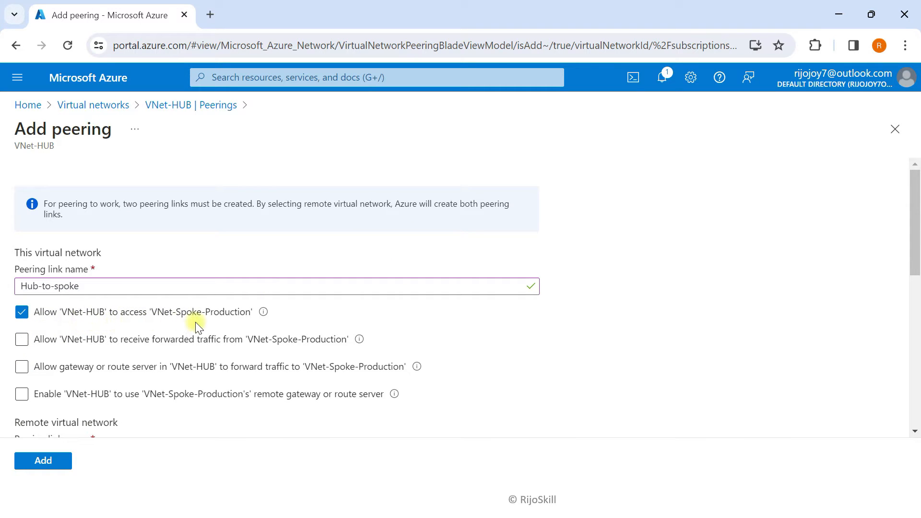
pyautogui.click(22, 343)
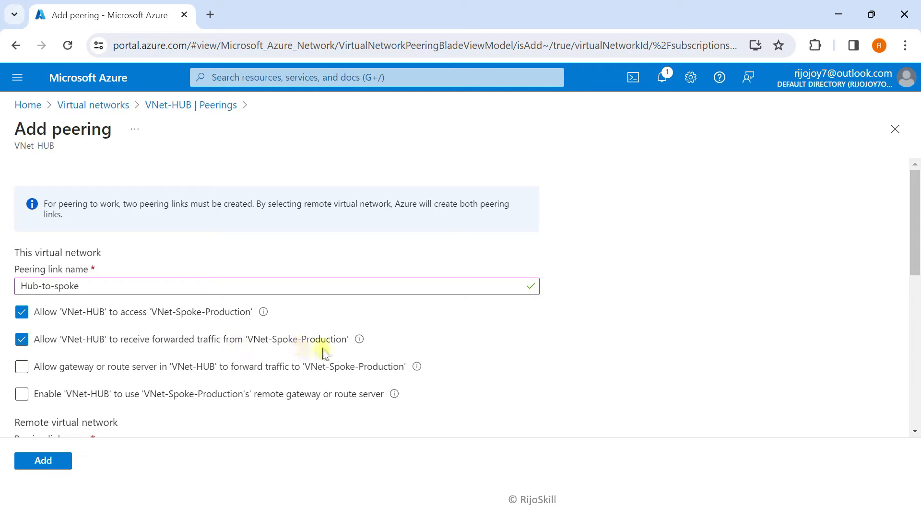
pyautogui.scroll(-2, 168, 379)
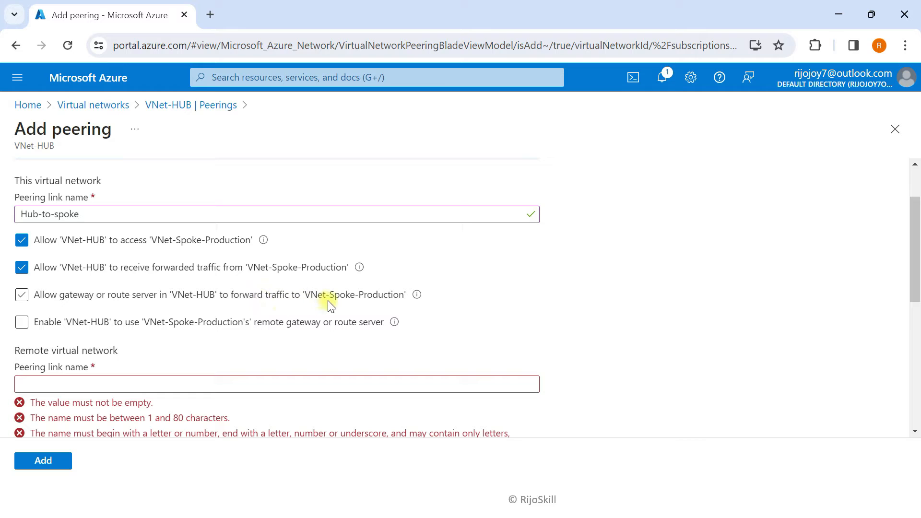
pyautogui.click(20, 300)
# Name the spoke link Spoke-to-Hub, allow forwarded traffic and remote gateway, and add both peerings
pyautogui.scroll(-2, 43, 328)
pyautogui.click(38, 310)
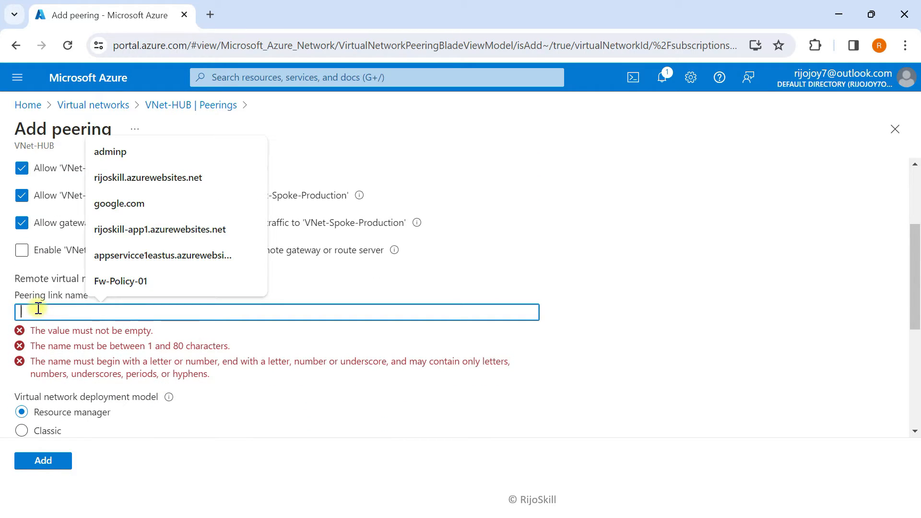
pyautogui.write('Spoke')
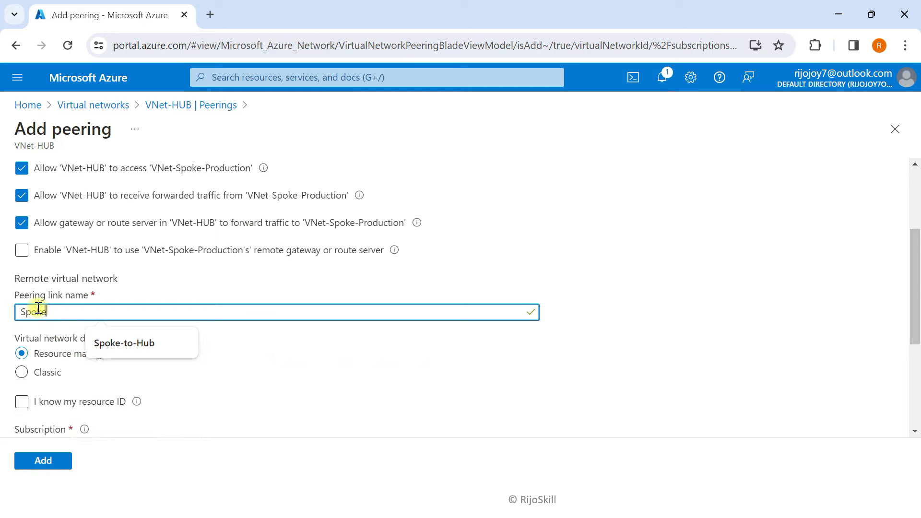
pyautogui.write('-to-Hub')
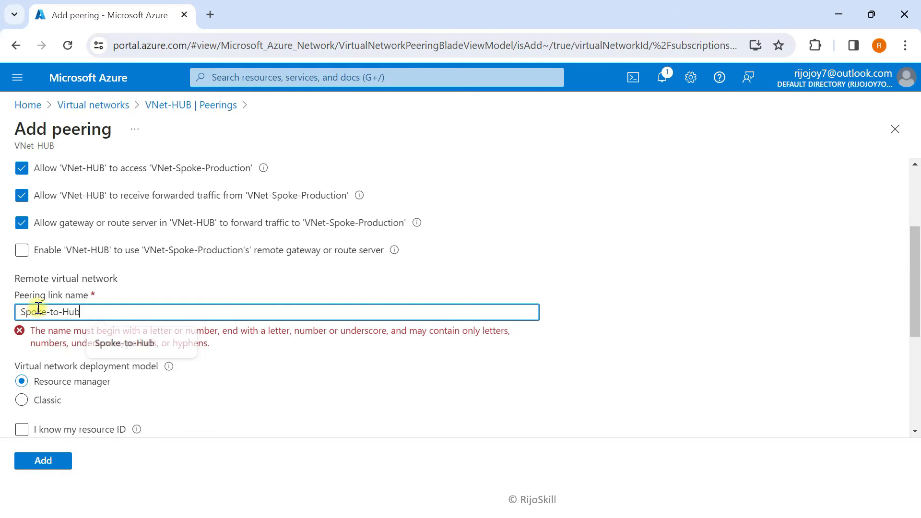
pyautogui.scroll(-4, 72, 331)
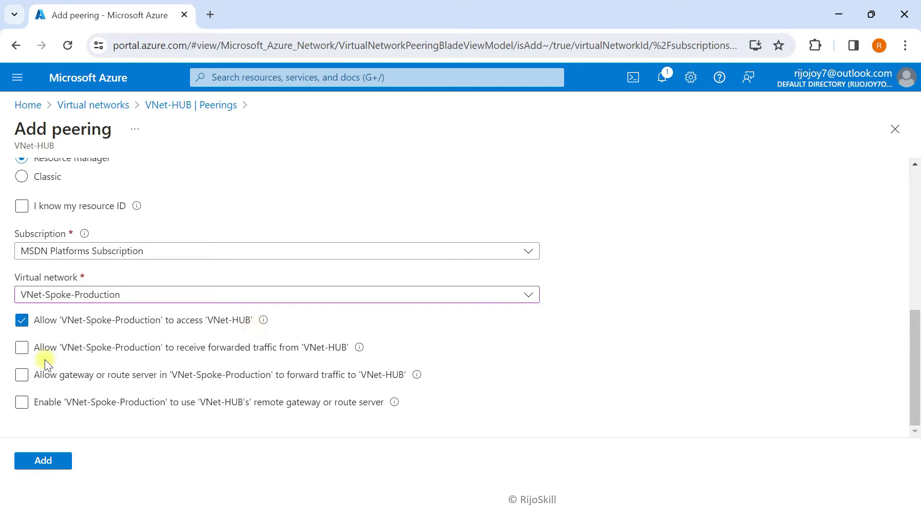
pyautogui.click(22, 349)
pyautogui.click(23, 403)
pyautogui.click(44, 462)
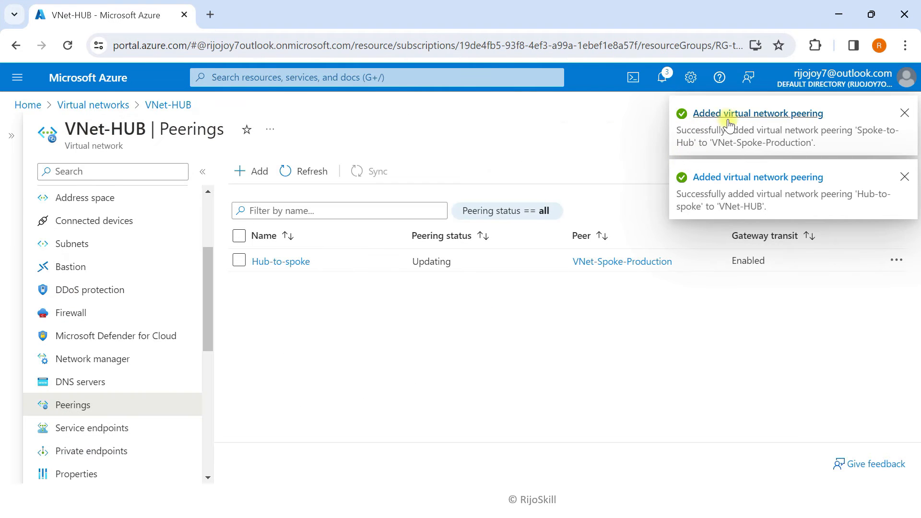
# Dismiss the Spoke-to-Hub and Hub-to-spoke 'Added virtual network peering' notifications
pyautogui.click(905, 113)
pyautogui.click(904, 113)
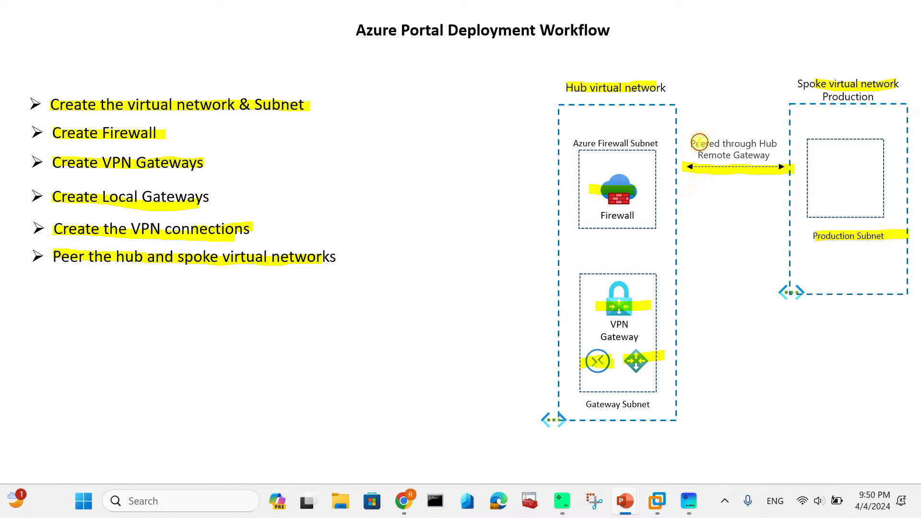
# Reveal the Create the Routes step, highlight Route, and draw VPN Gateway-to-Firewall and spoke-to-hub paths
pyautogui.moveTo(699, 143); pyautogui.dragTo(769, 147)
pyautogui.press('Right')
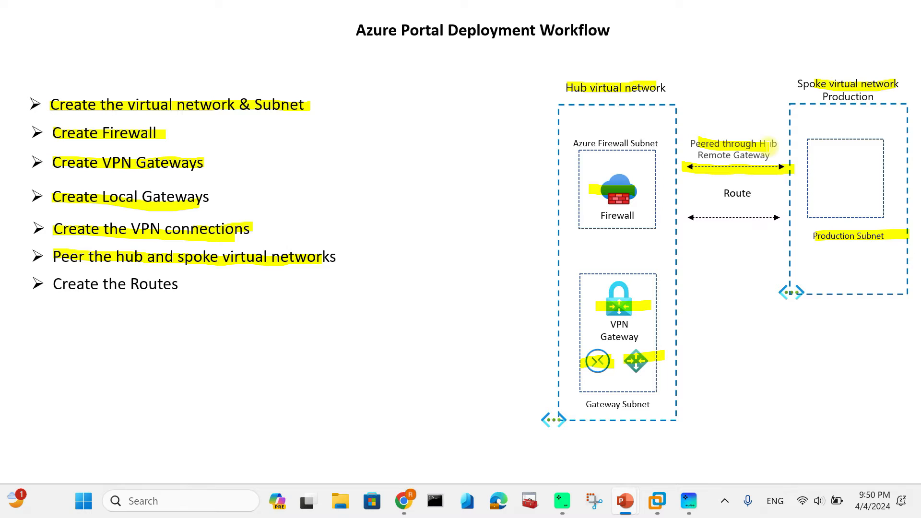
pyautogui.moveTo(709, 192); pyautogui.dragTo(758, 195)
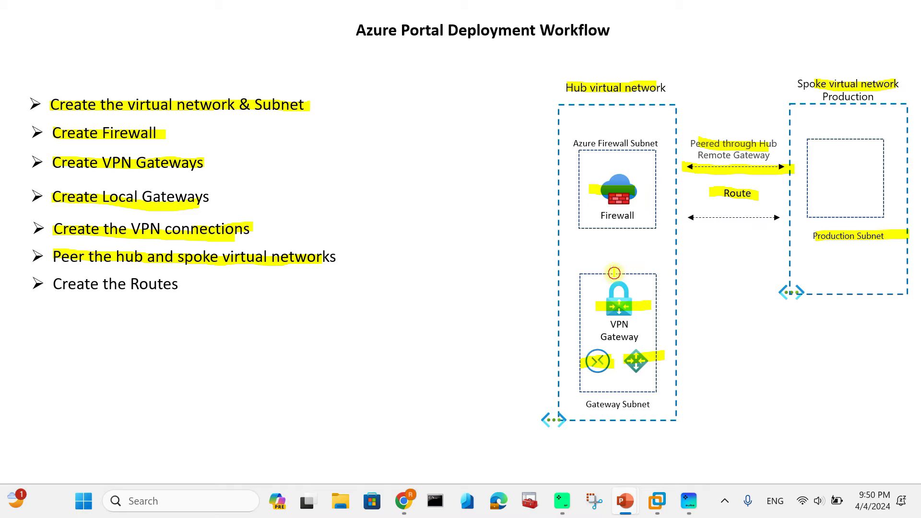
pyautogui.moveTo(614, 273)
pyautogui.mouseDown()
pyautogui.moveTo(614, 242)
pyautogui.moveTo(623, 248)
pyautogui.mouseUp()
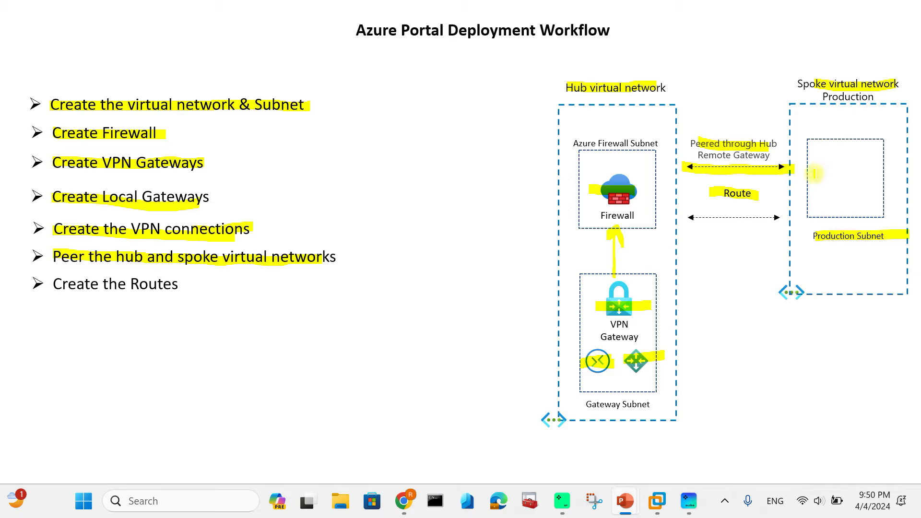
pyautogui.moveTo(828, 192)
pyautogui.mouseDown()
pyautogui.moveTo(650, 197)
pyautogui.moveTo(657, 206)
pyautogui.mouseUp()
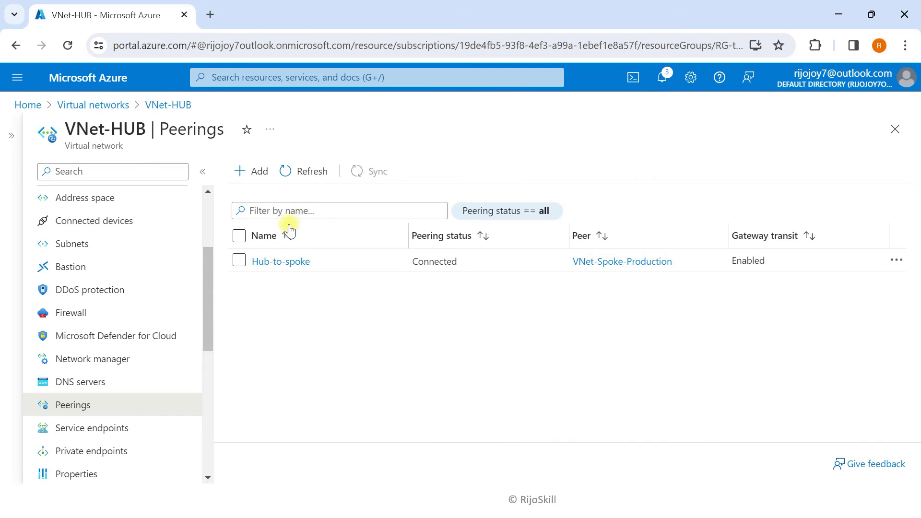
pyautogui.click(90, 78)
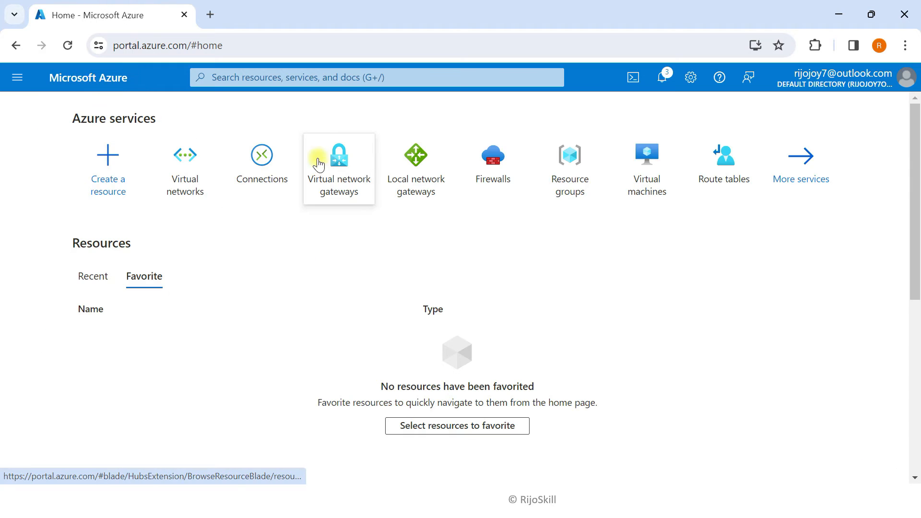
# Create route table Hub-FW-spoke in resource group RG-test-FW, UAE North, with default settings
pyautogui.click(330, 78)
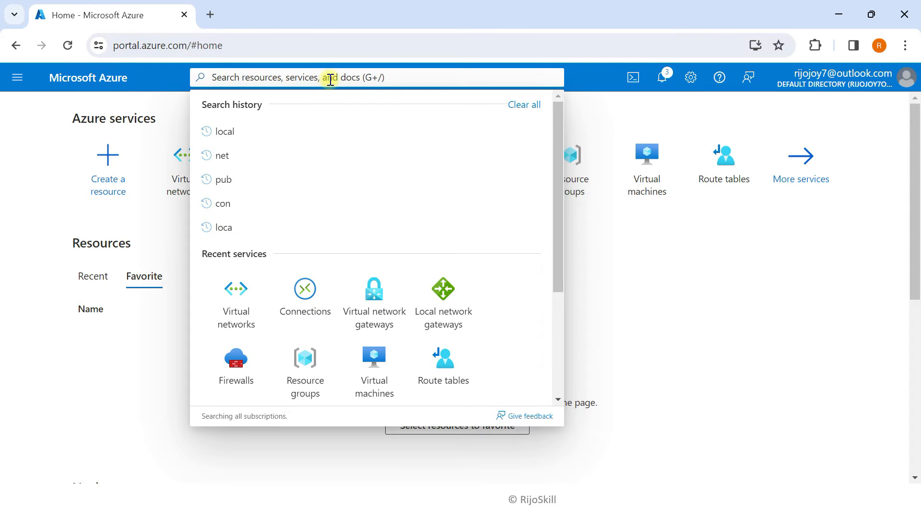
pyautogui.write('route')
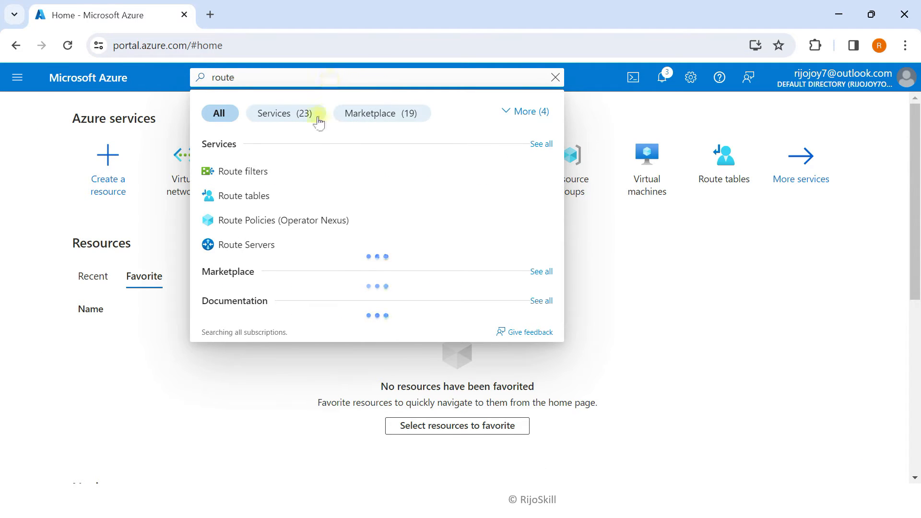
pyautogui.click(257, 193)
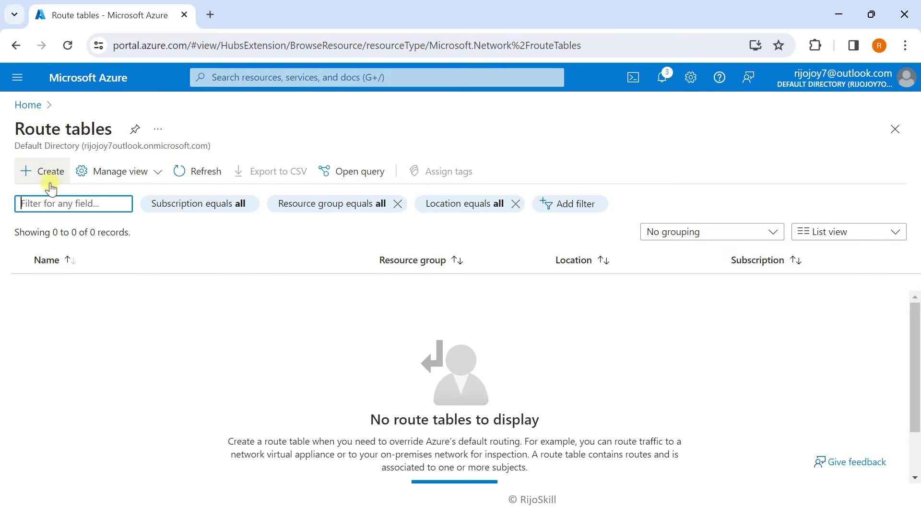
pyautogui.click(49, 183)
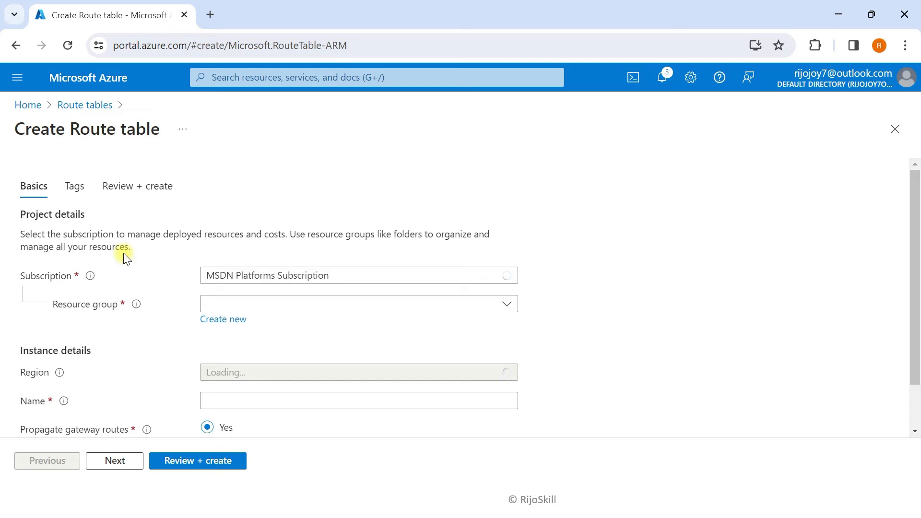
pyautogui.click(270, 303)
pyautogui.click(245, 375)
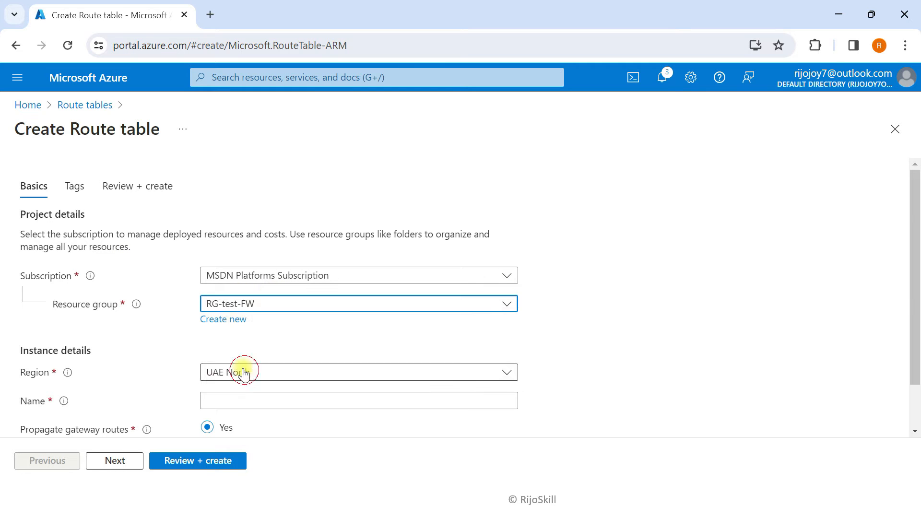
pyautogui.scroll(-1, 230, 384)
pyautogui.click(216, 345)
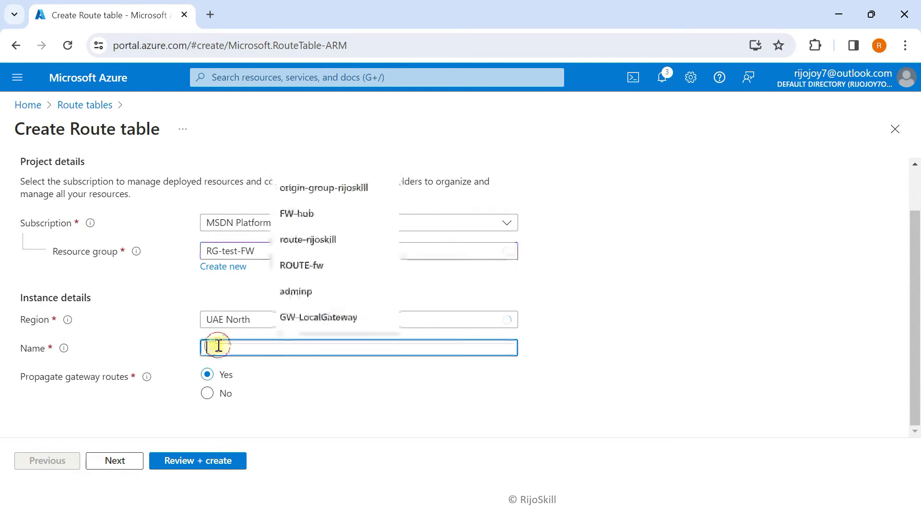
pyautogui.write('Hub-FW-spoke')
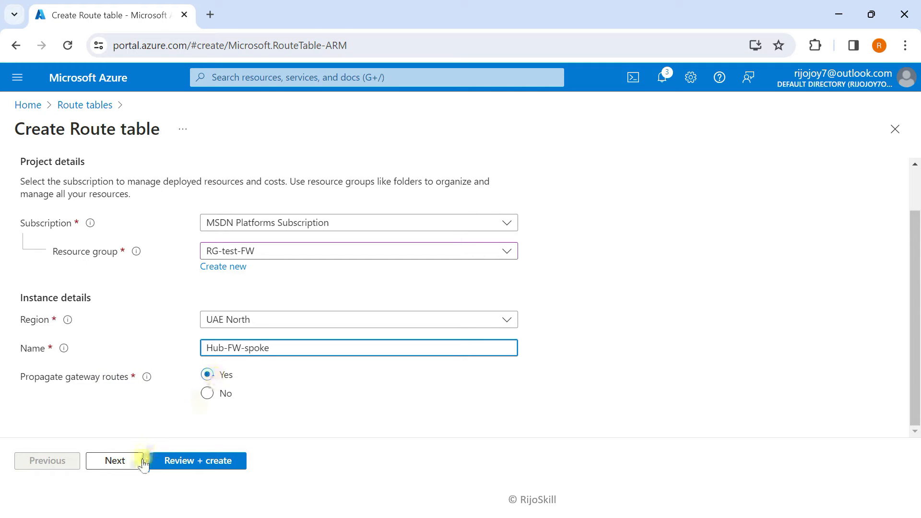
pyautogui.click(115, 460)
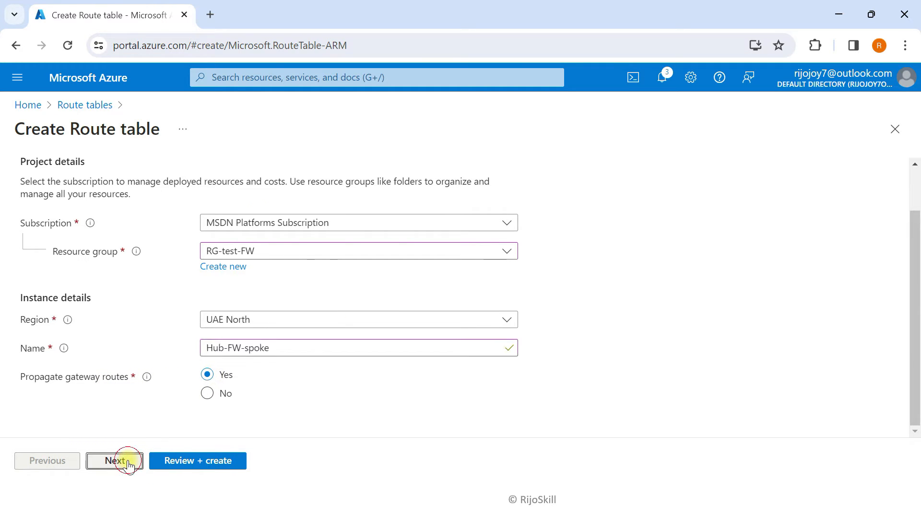
pyautogui.click(181, 461)
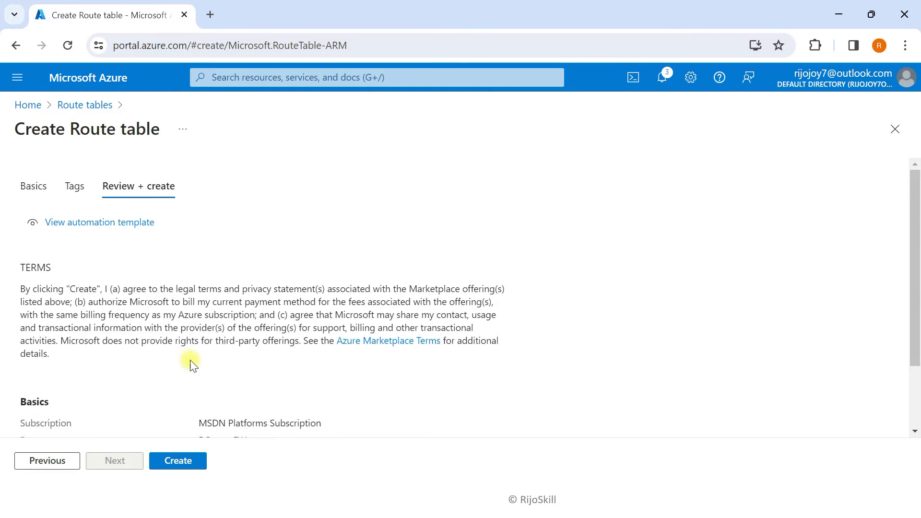
pyautogui.click(188, 462)
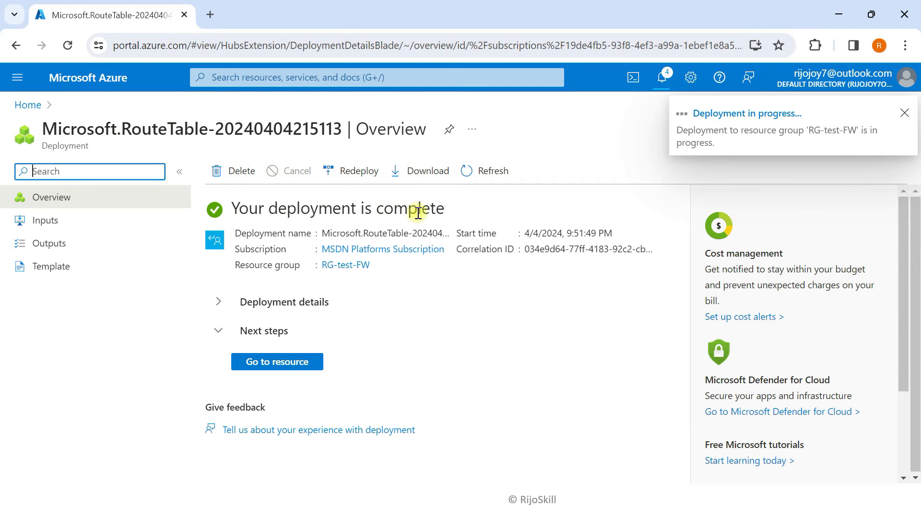
# Refresh the Route tables list until Hub-FW-spoke appears
pyautogui.click(904, 114)
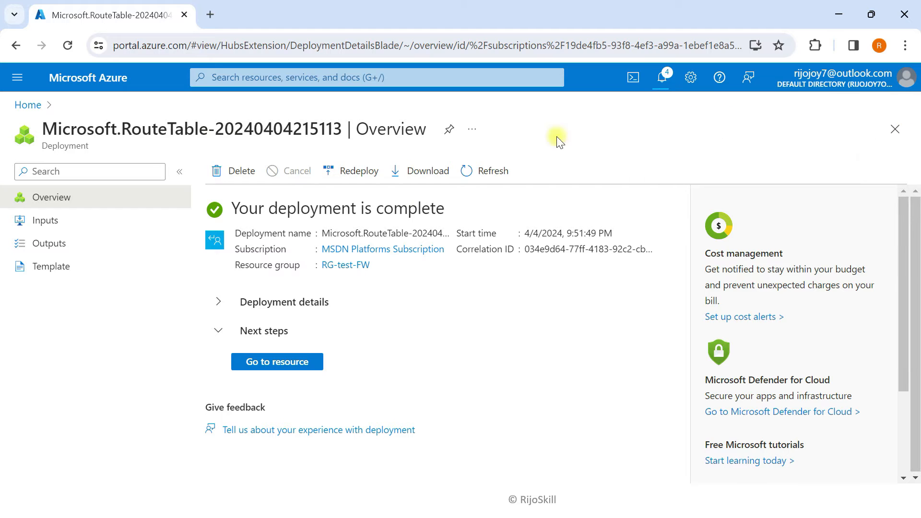
pyautogui.click(126, 89)
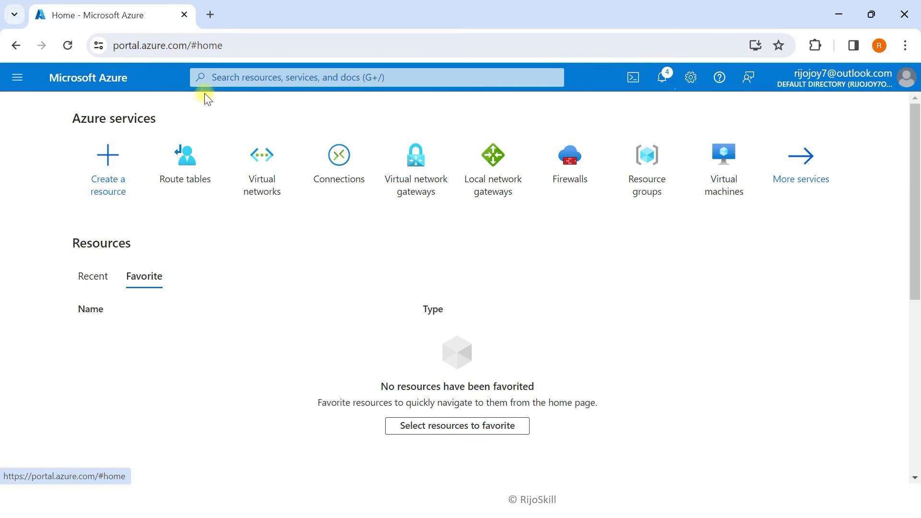
pyautogui.click(195, 184)
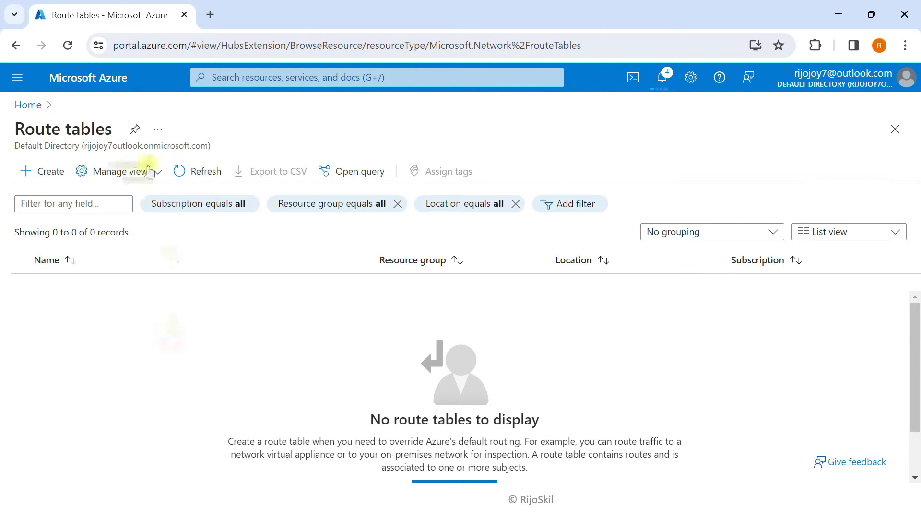
pyautogui.click(182, 172)
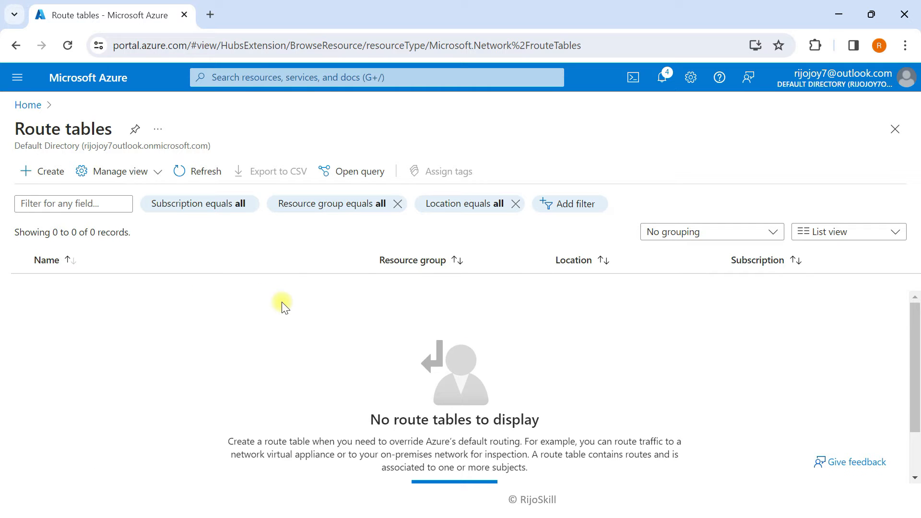
pyautogui.click(194, 175)
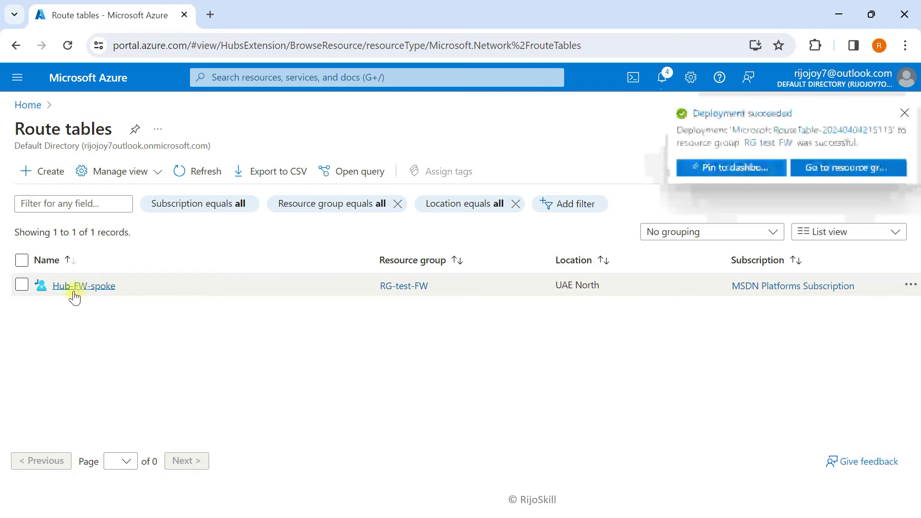
pyautogui.click(904, 113)
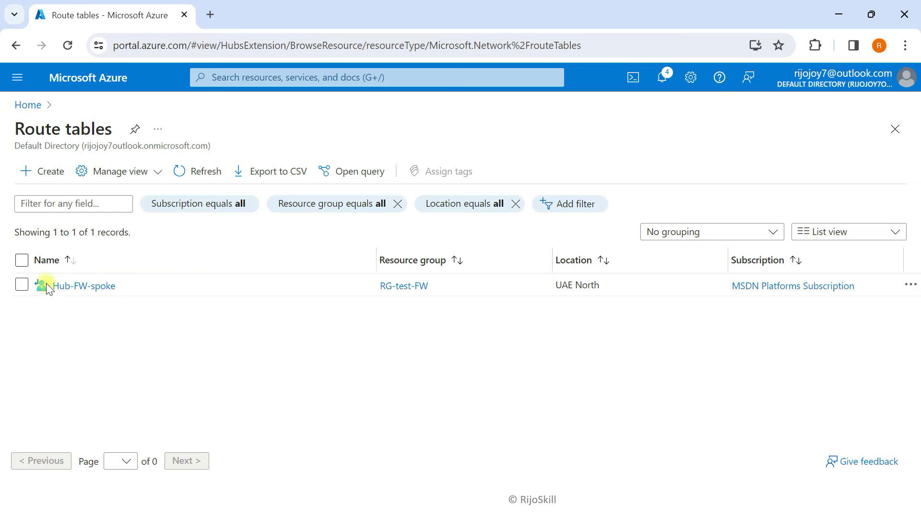
# Open Hub-FW-spoke's Routes page and begin adding a new route
pyautogui.click(68, 286)
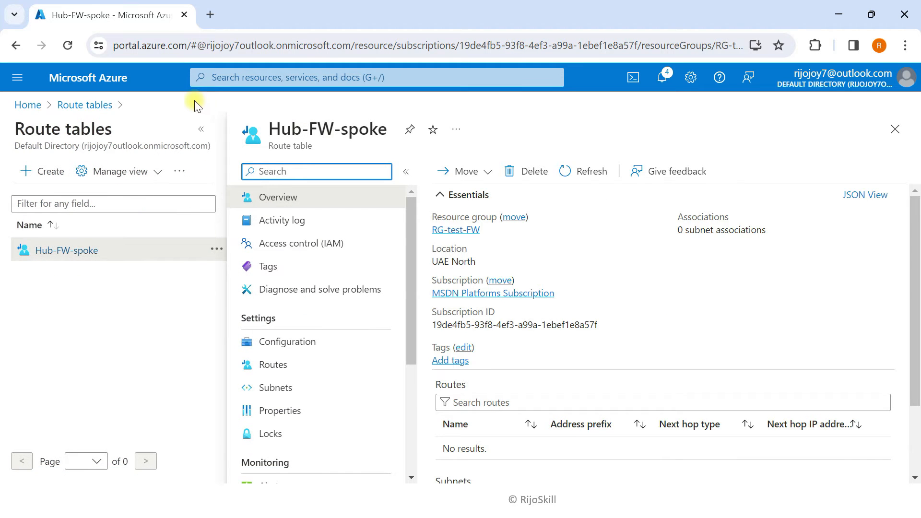
pyautogui.click(202, 129)
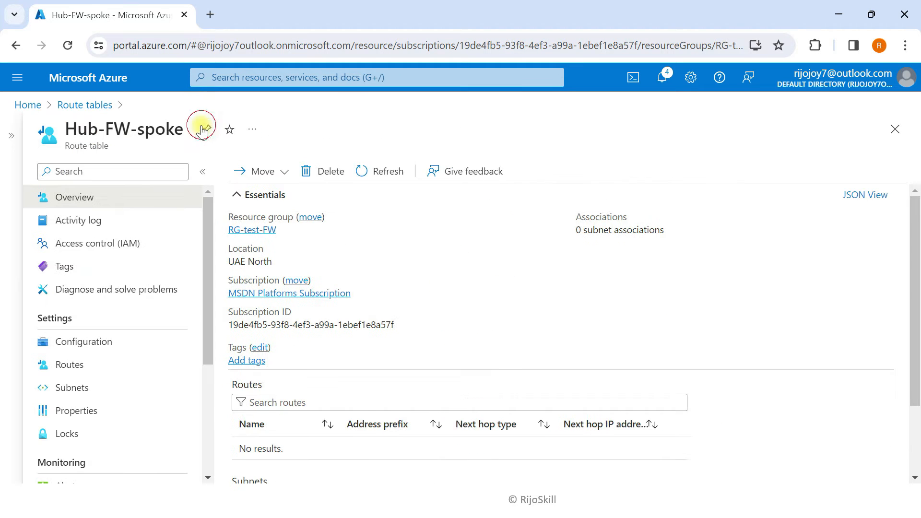
pyautogui.click(84, 368)
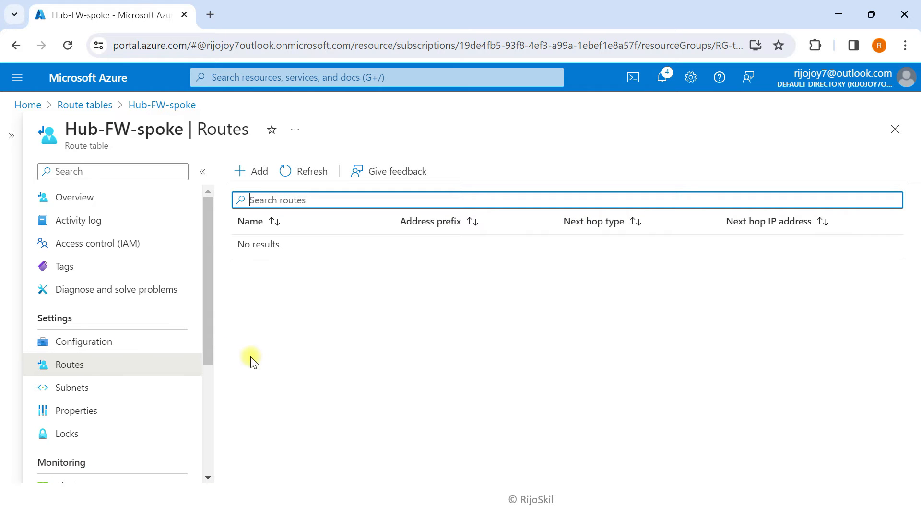
pyautogui.click(255, 179)
# Name the route Hub-to-soke-route, set destination type to IP Addresses, then open Task View
pyautogui.click(560, 224)
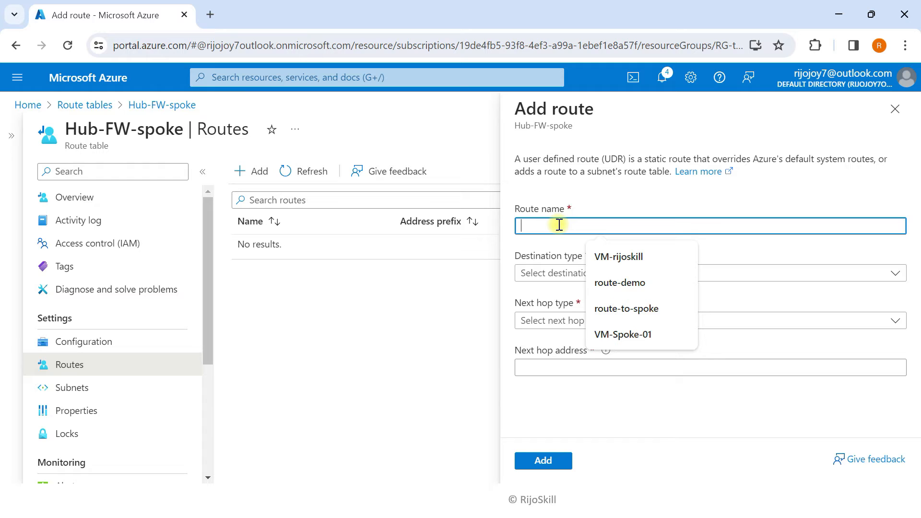
pyautogui.write('Hub-to-soke')
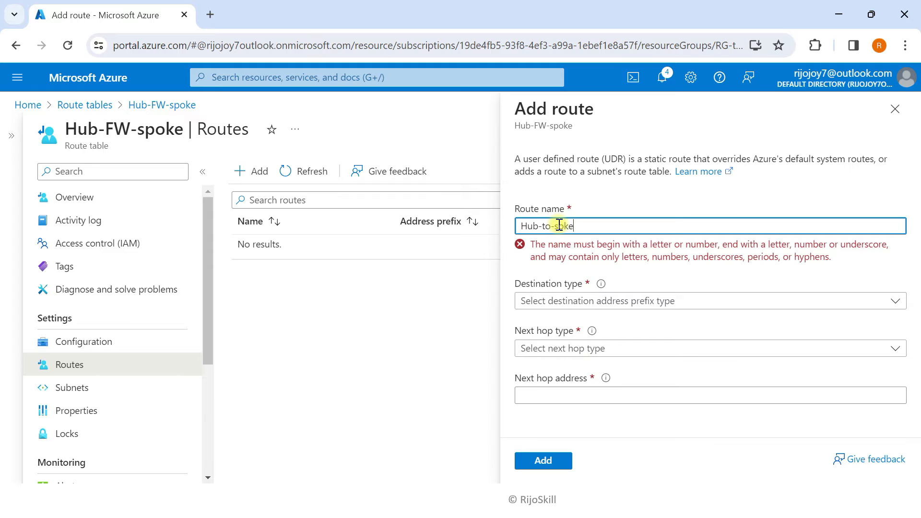
pyautogui.write('-route')
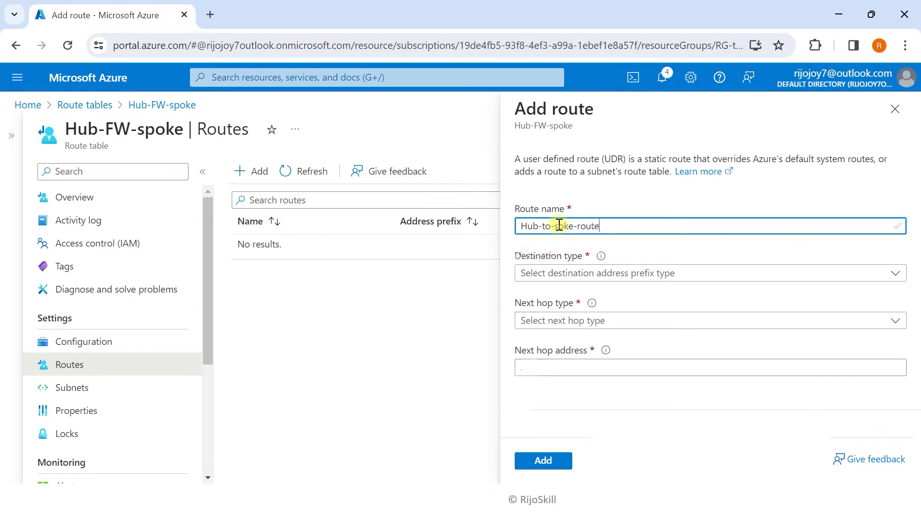
pyautogui.click(593, 274)
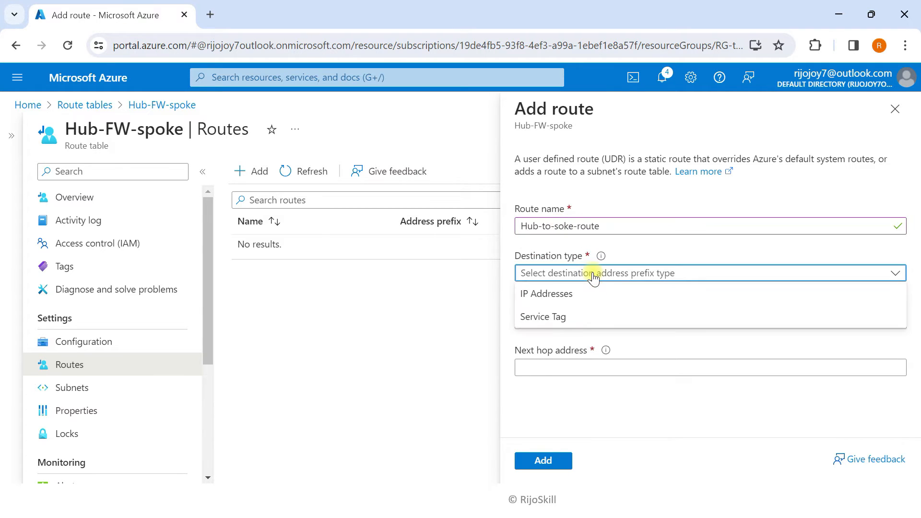
pyautogui.click(551, 294)
pyautogui.click(556, 322)
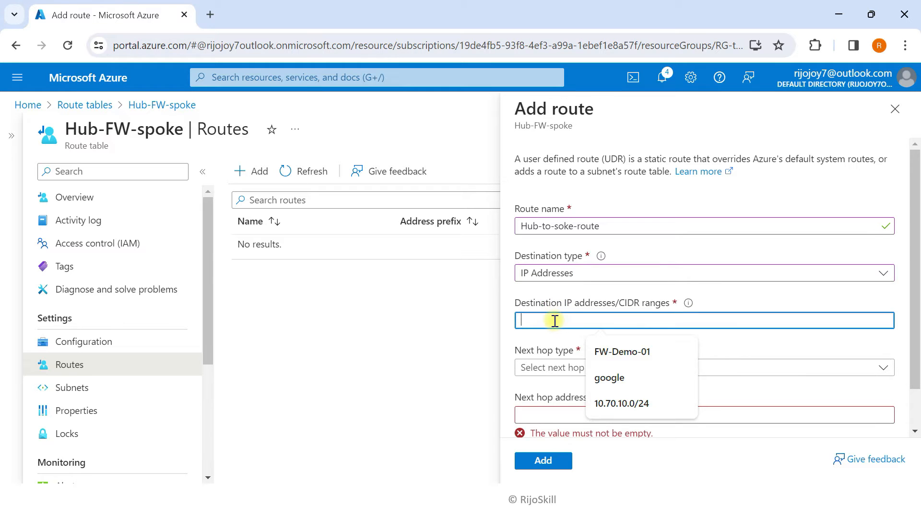
pyautogui.scroll(-1, 555, 322)
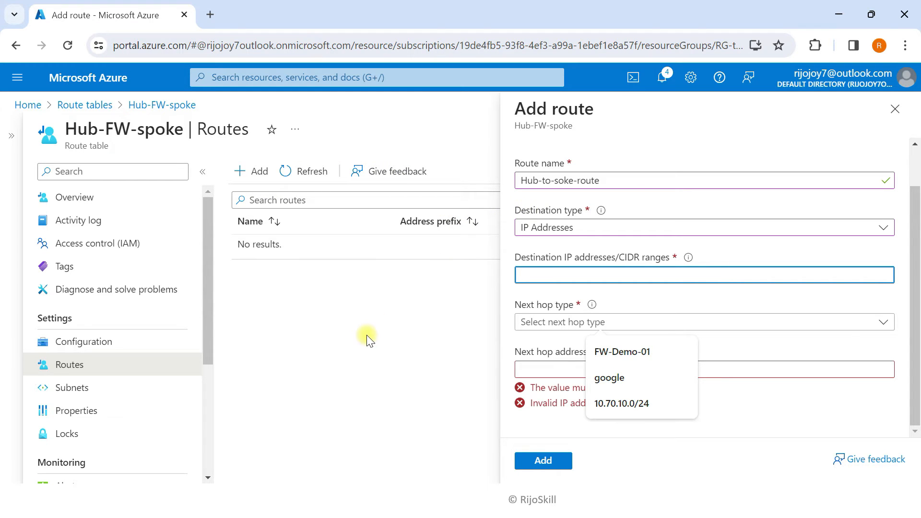
pyautogui.press('super+Tab')
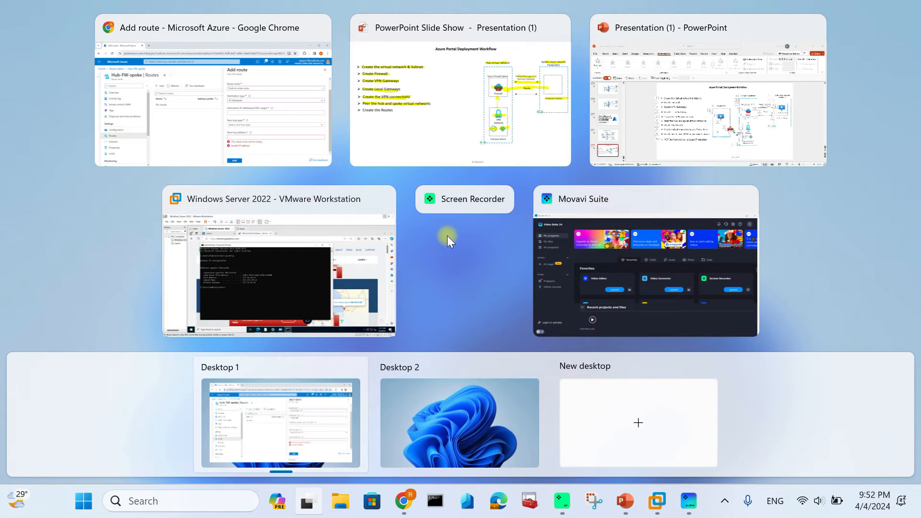
# Highlight the slide's traffic path from VPN Gateway through Firewall into Production, crossing out the direct path
pyautogui.click(421, 149)
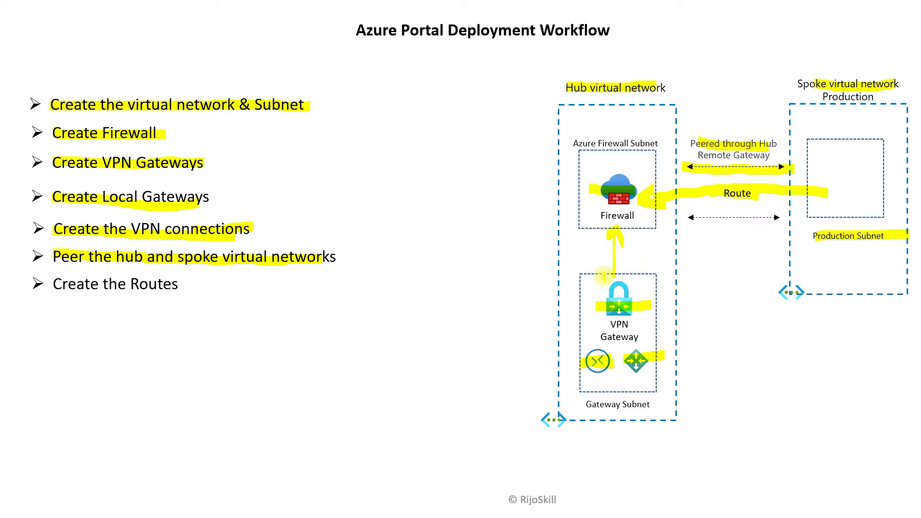
pyautogui.moveTo(448, 327)
pyautogui.mouseDown()
pyautogui.moveTo(445, 382)
pyautogui.moveTo(476, 341)
pyautogui.mouseUp()
pyautogui.moveTo(459, 374); pyautogui.dragTo(591, 361)
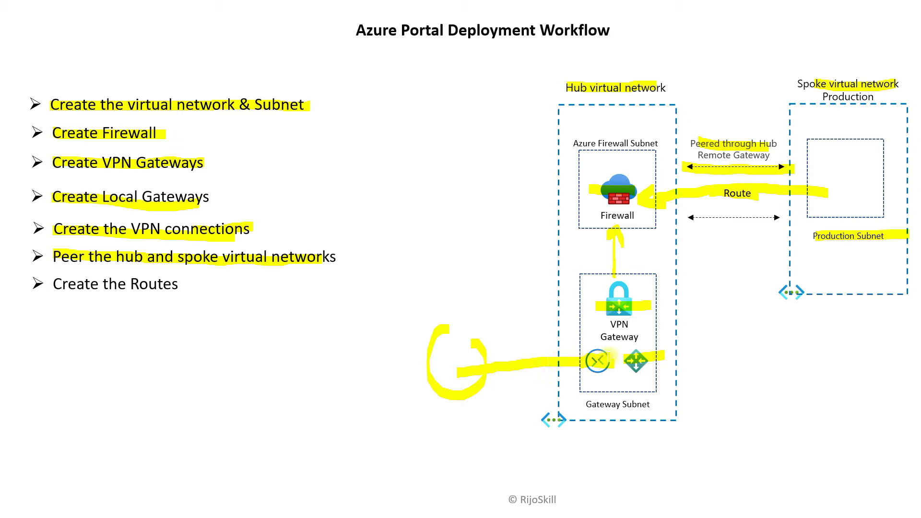
pyautogui.moveTo(623, 326)
pyautogui.mouseDown()
pyautogui.moveTo(729, 251)
pyautogui.moveTo(705, 242)
pyautogui.moveTo(739, 264)
pyautogui.moveTo(708, 290)
pyautogui.mouseUp()
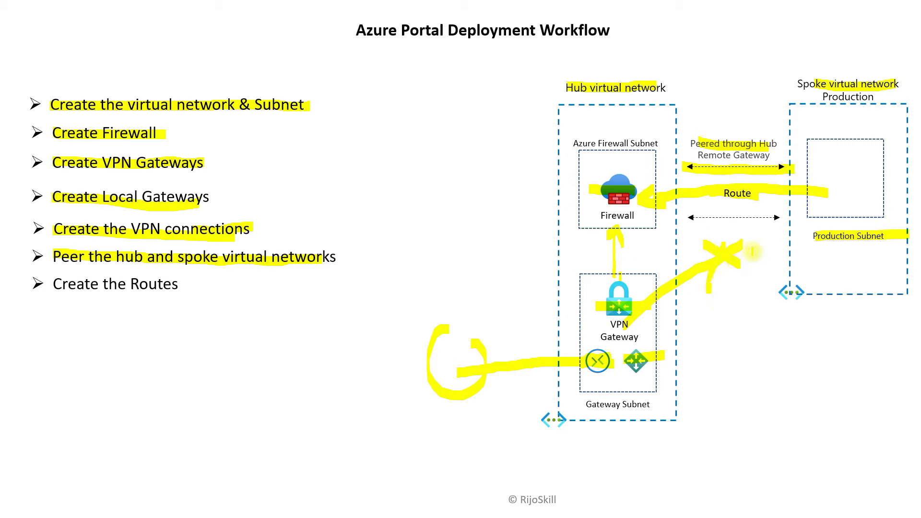
pyautogui.moveTo(732, 233); pyautogui.dragTo(742, 264)
pyautogui.moveTo(612, 320); pyautogui.dragTo(609, 197)
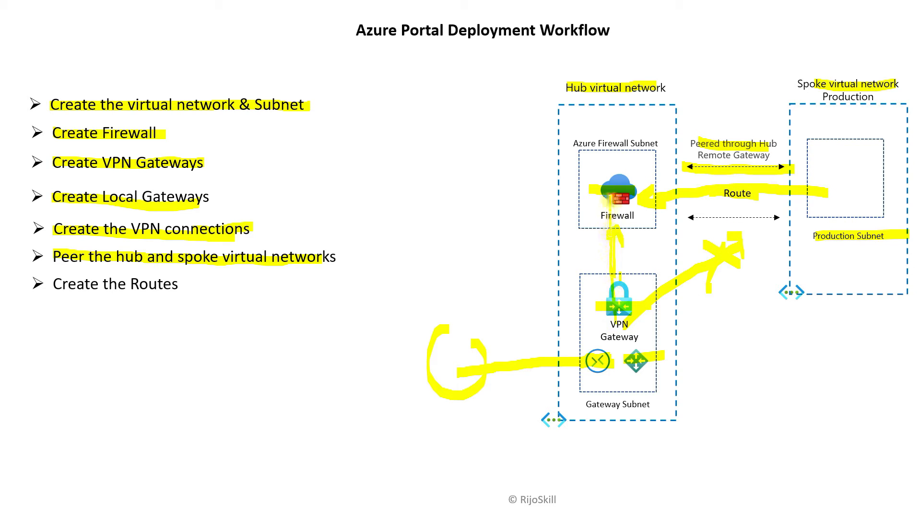
pyautogui.moveTo(796, 194)
pyautogui.mouseDown()
pyautogui.moveTo(858, 193)
pyautogui.moveTo(857, 218)
pyautogui.mouseUp()
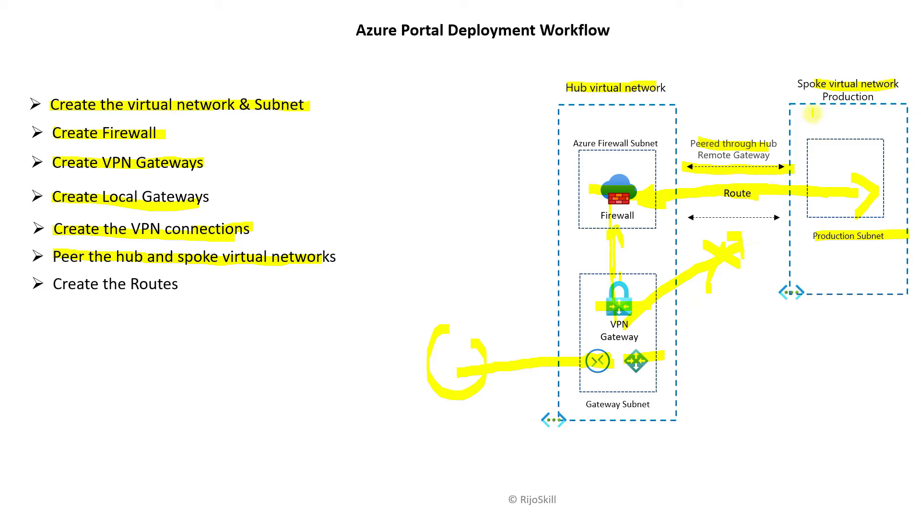
pyautogui.moveTo(790, 82); pyautogui.dragTo(859, 78)
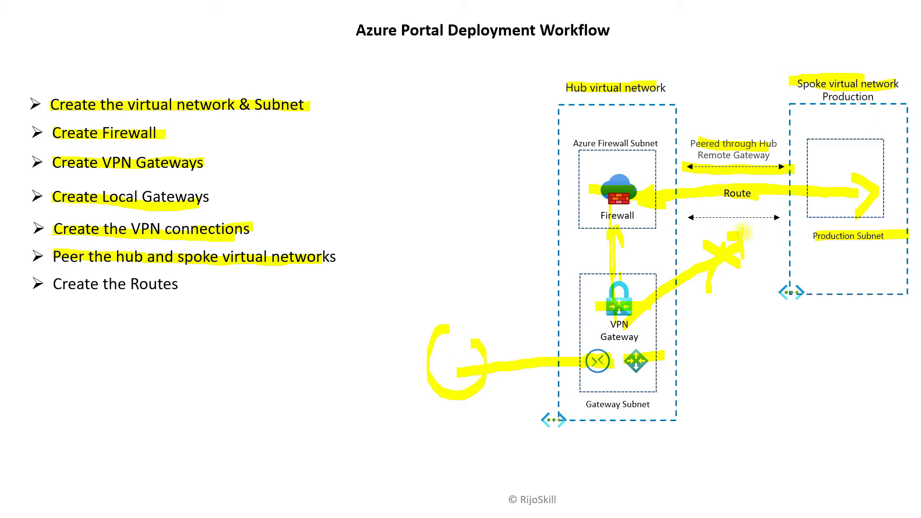
pyautogui.press('super+Tab')
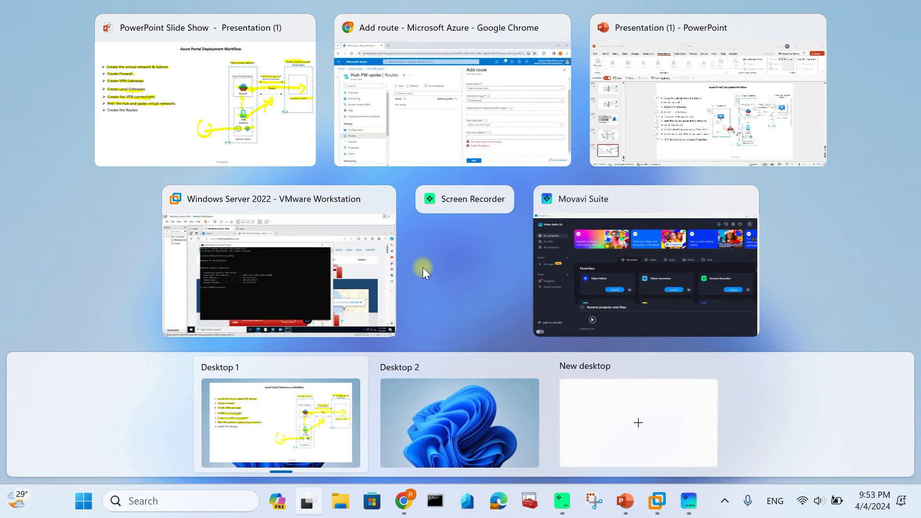
# In a new portal tab, copy VNet-Spoke-Production's address space 10.40.0.0/16
pyautogui.click(505, 102)
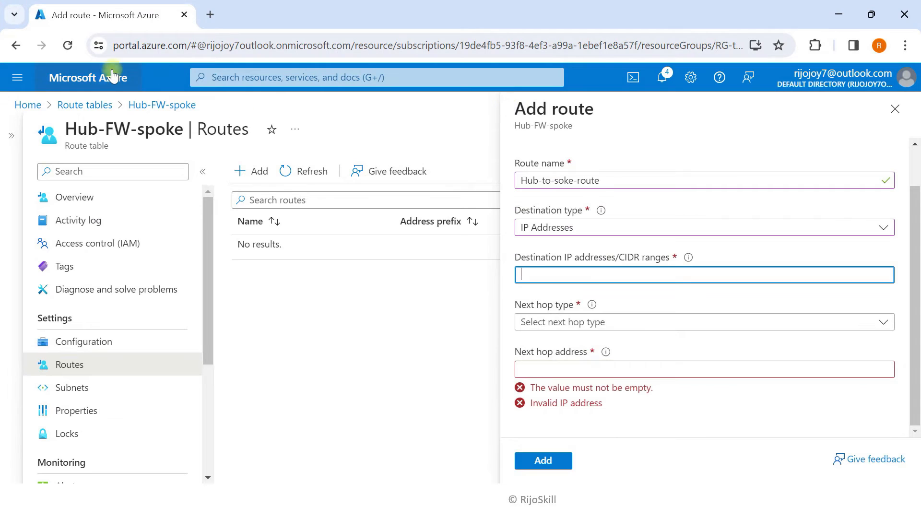
pyautogui.rightClick(103, 76)
pyautogui.click(144, 88)
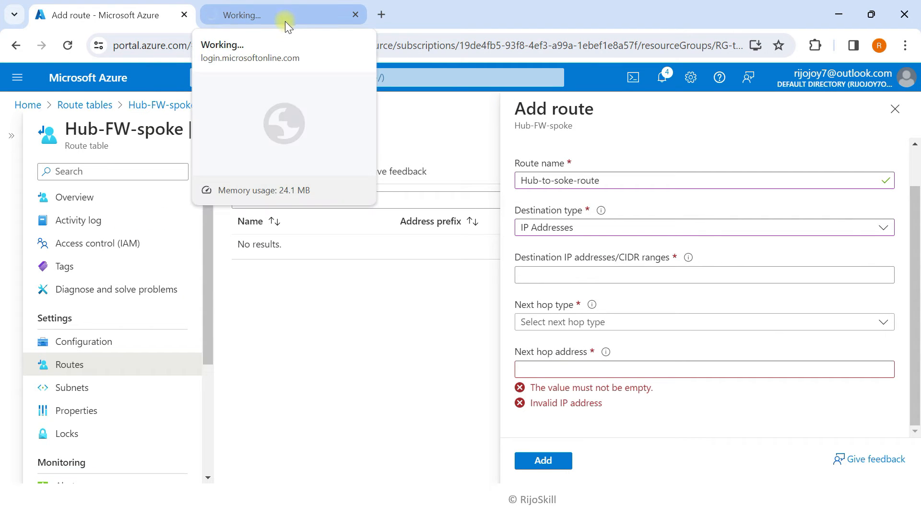
pyautogui.click(285, 17)
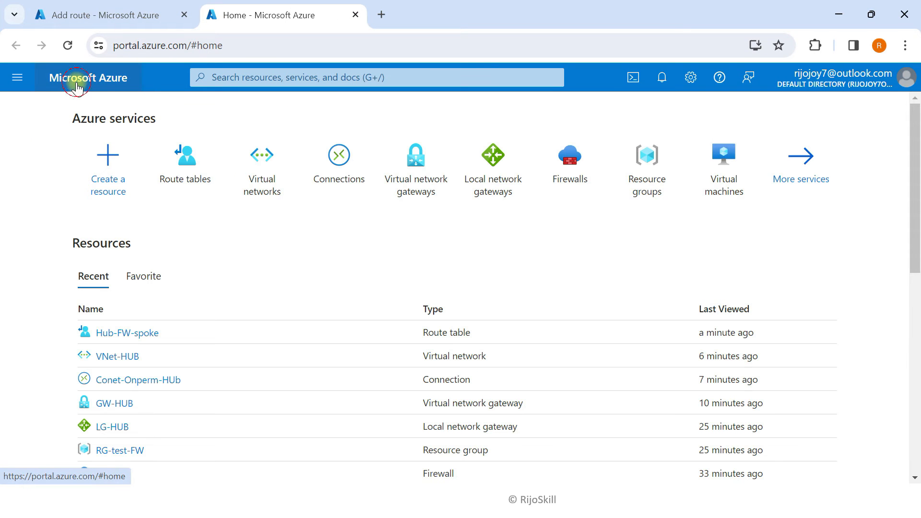
pyautogui.click(262, 166)
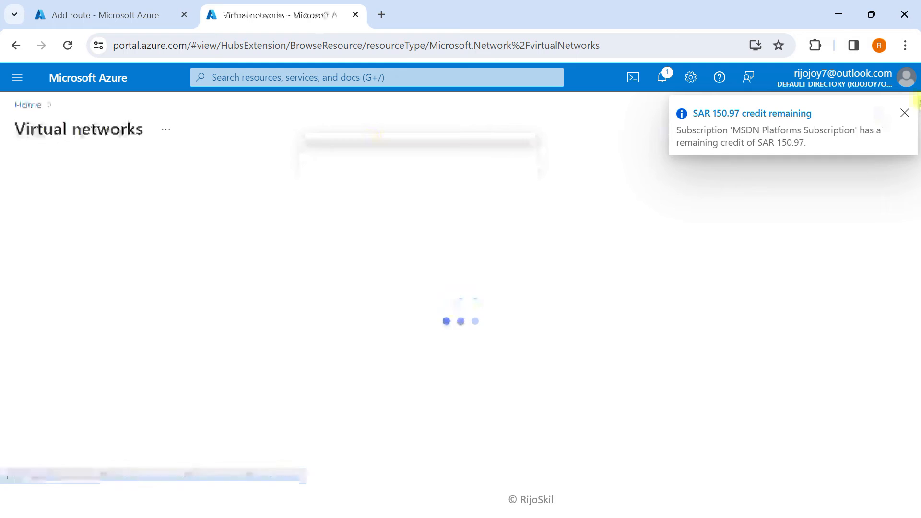
pyautogui.click(904, 115)
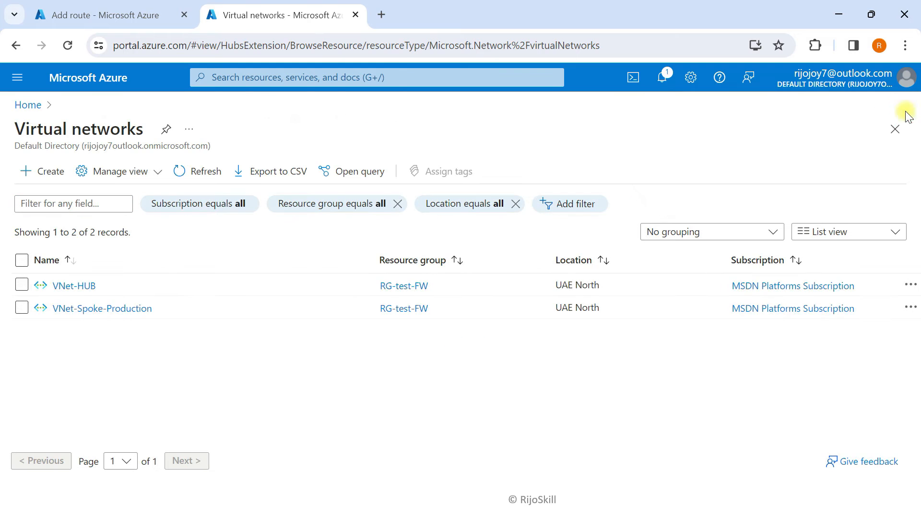
pyautogui.click(95, 314)
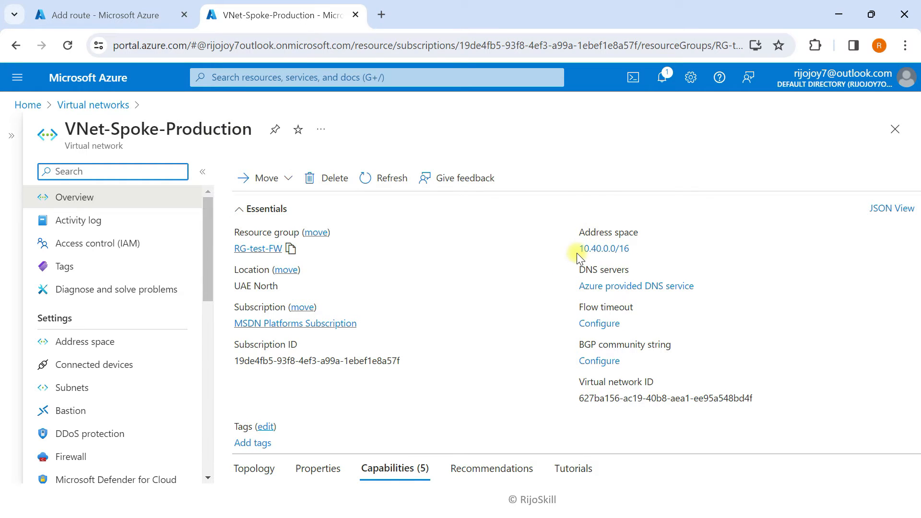
pyautogui.click(638, 248)
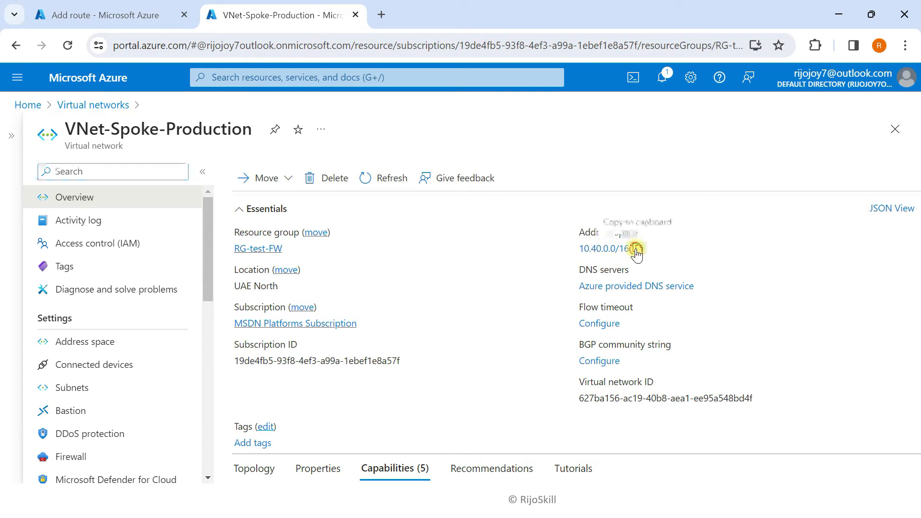
# Use 10.40.0.0/16 as the route destination and set next hop type to Virtual appliance
pyautogui.click(115, 17)
pyautogui.click(545, 275)
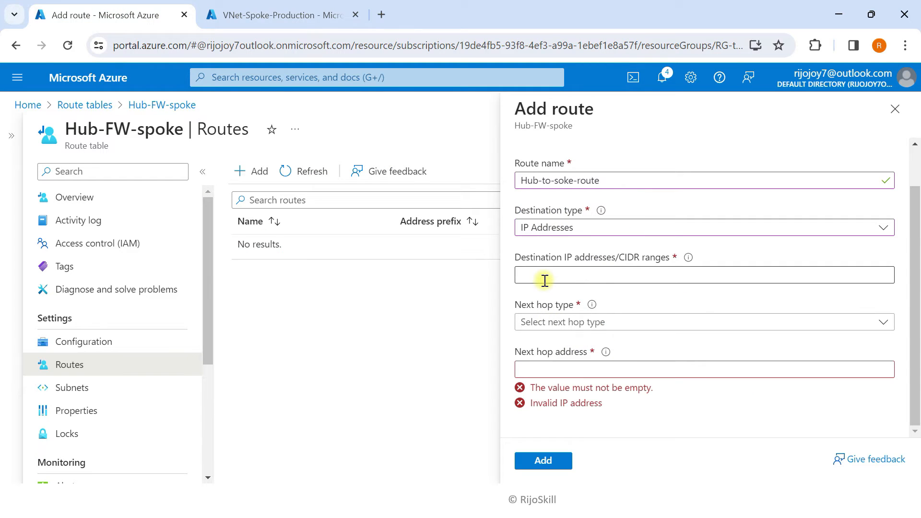
pyautogui.hotkey('ctrl', 'v')
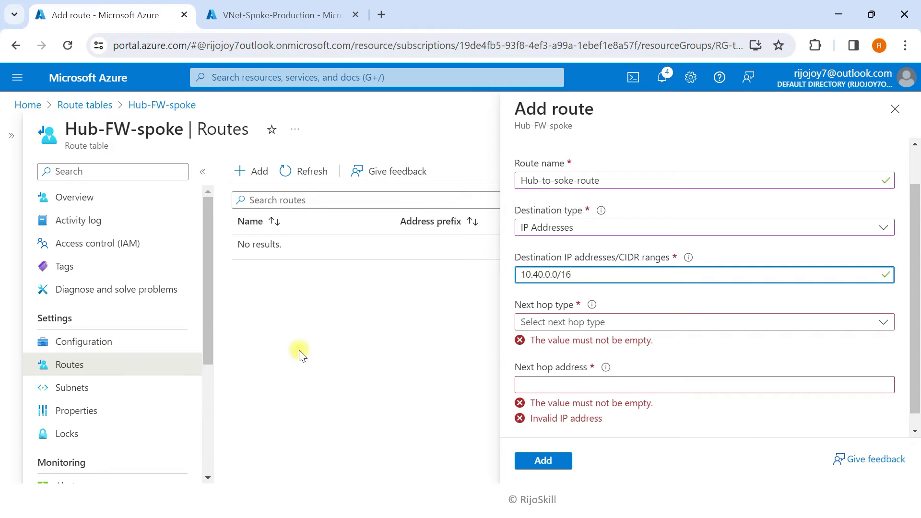
pyautogui.click(584, 321)
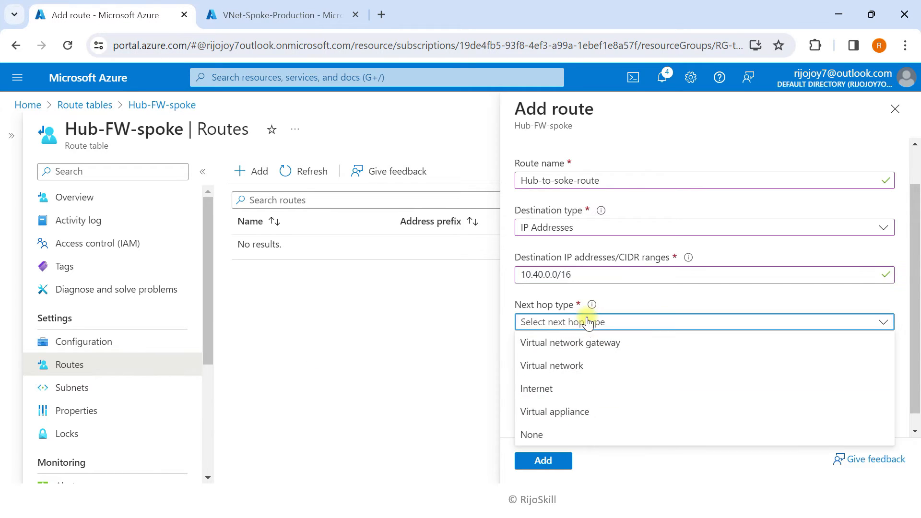
pyautogui.click(554, 411)
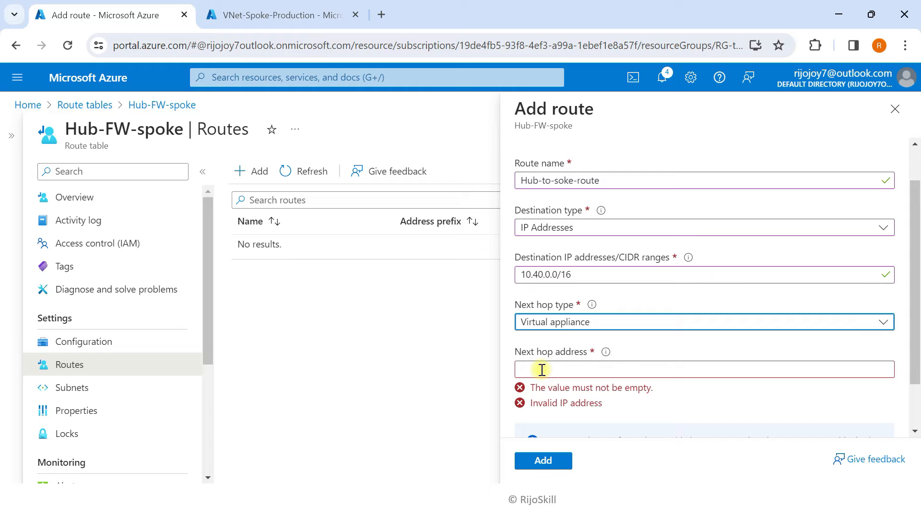
pyautogui.click(542, 370)
# Copy firewall FW-01's private IP address 10.30.10.4
pyautogui.click(243, 14)
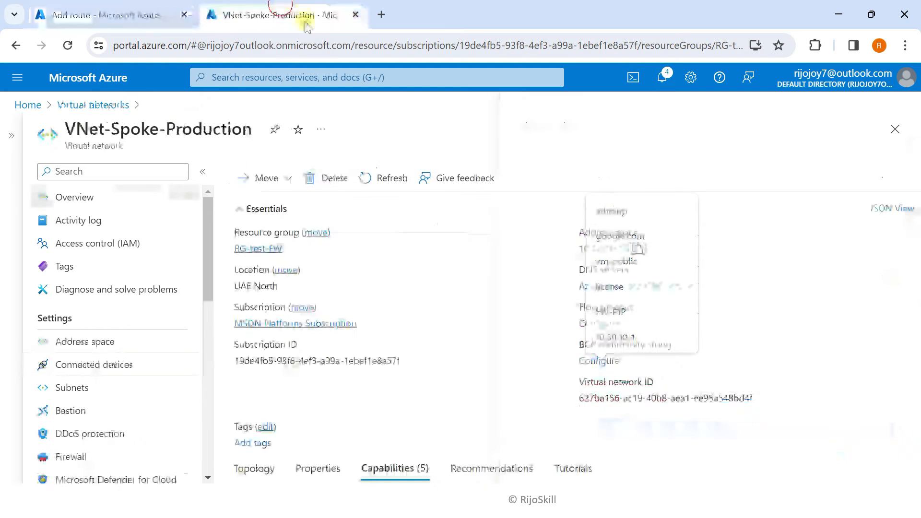
pyautogui.click(133, 83)
pyautogui.click(577, 170)
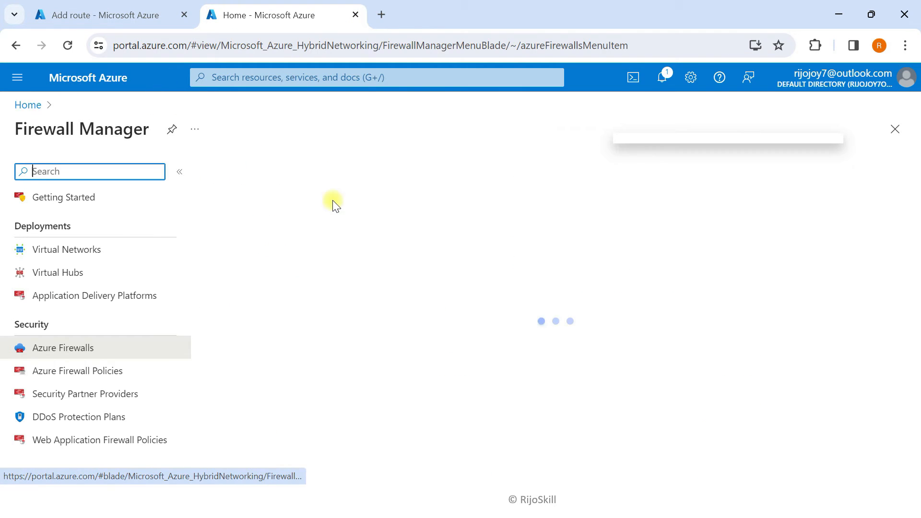
pyautogui.click(255, 286)
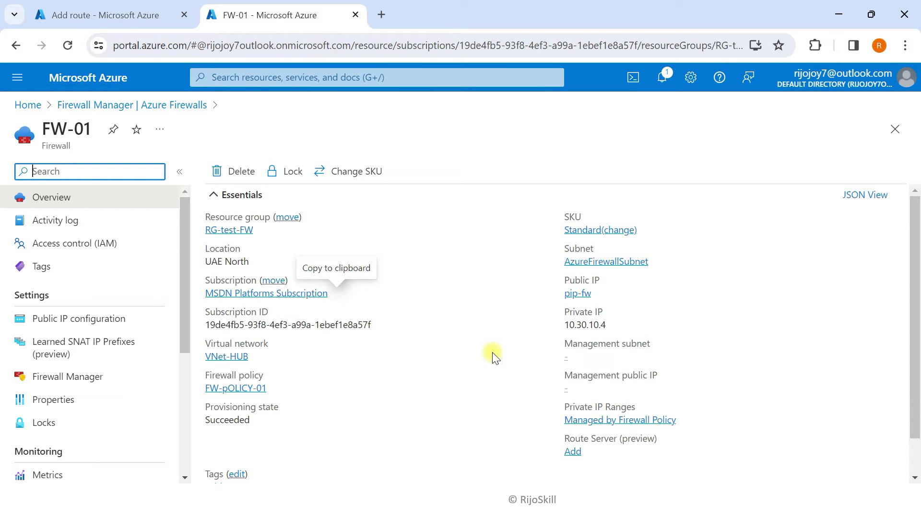
pyautogui.click(614, 324)
# Enter 10.30.10.4 as the next hop address and add the route
pyautogui.click(99, 16)
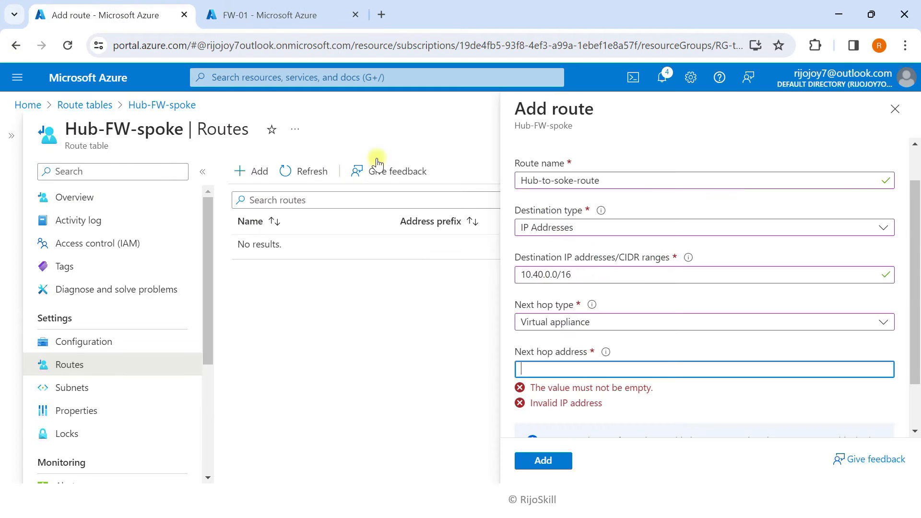
pyautogui.click(527, 366)
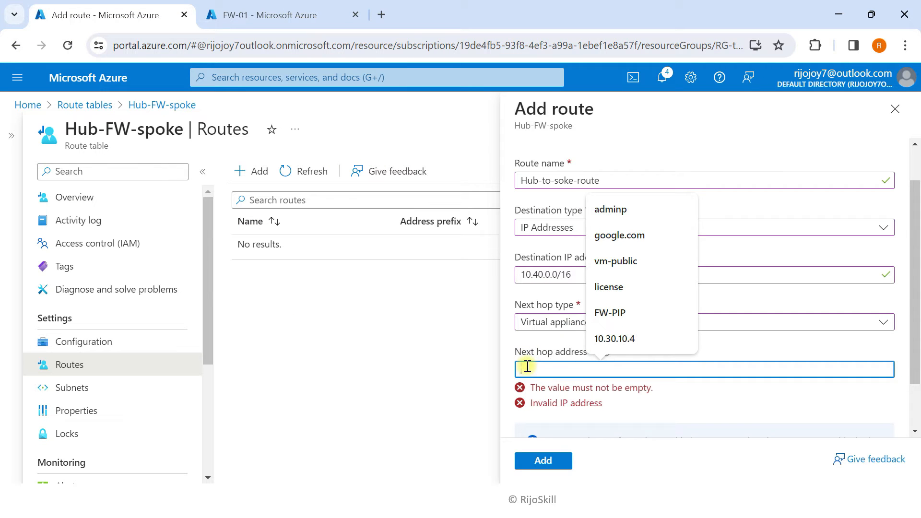
pyautogui.hotkey('ctrl', 'v')
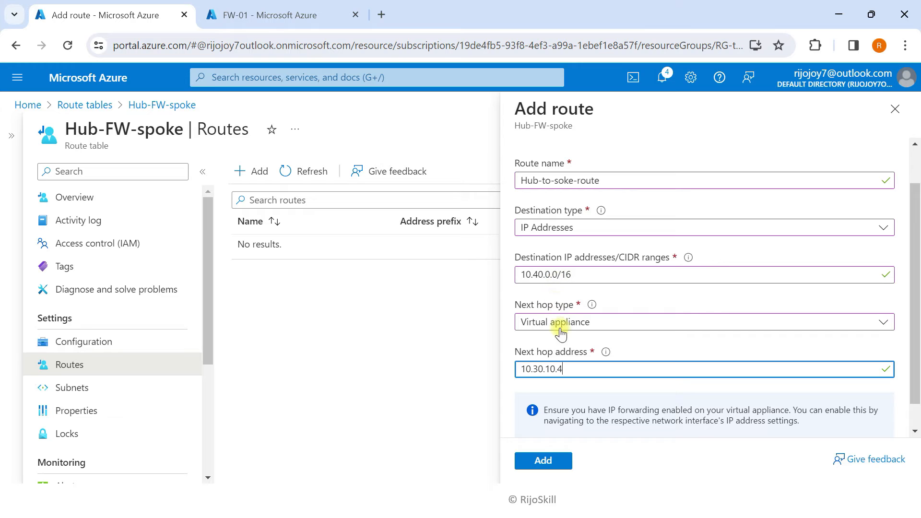
pyautogui.click(541, 462)
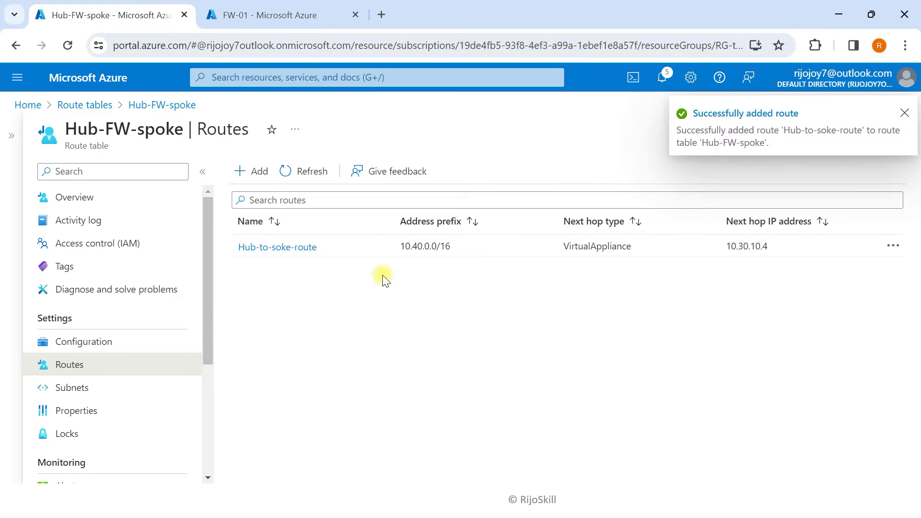
pyautogui.click(905, 117)
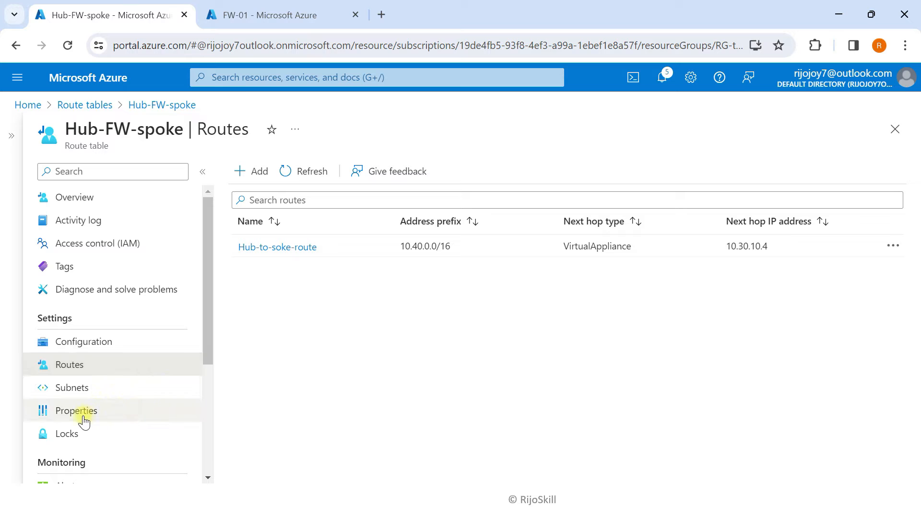
# Associate Hub-FW-spoke with VNet-HUB's GatewaySubnet, then return to the portal home
pyautogui.click(71, 393)
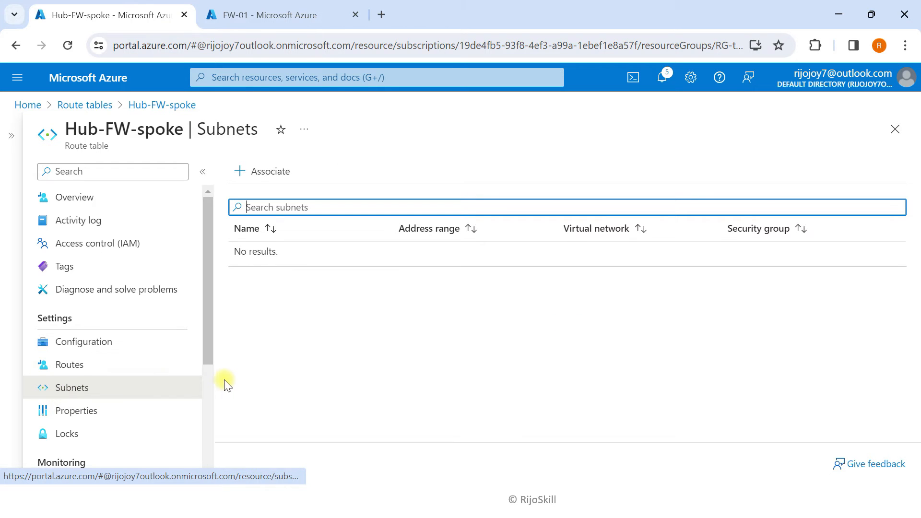
pyautogui.click(263, 172)
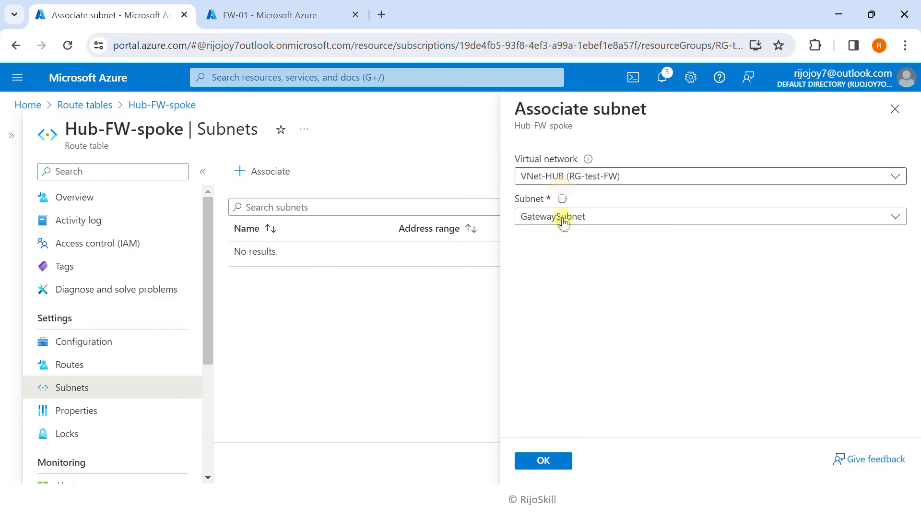
pyautogui.click(561, 219)
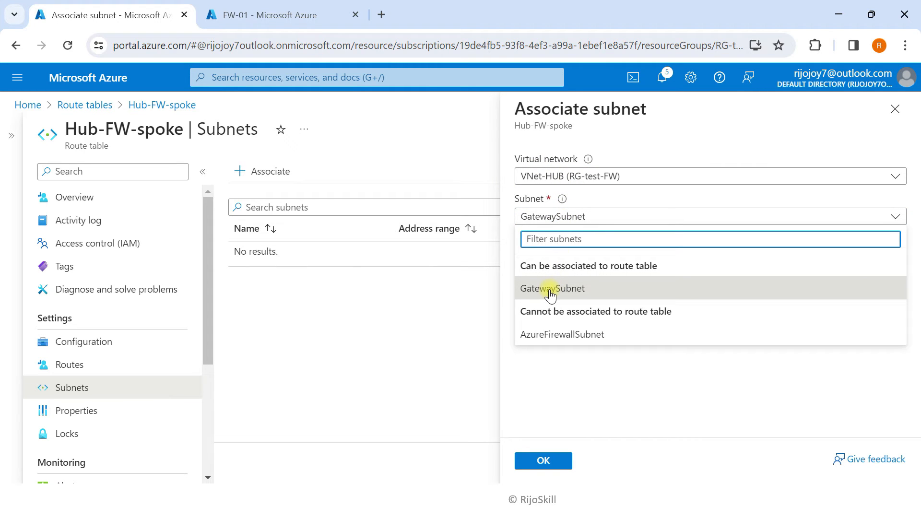
pyautogui.click(550, 288)
pyautogui.click(558, 460)
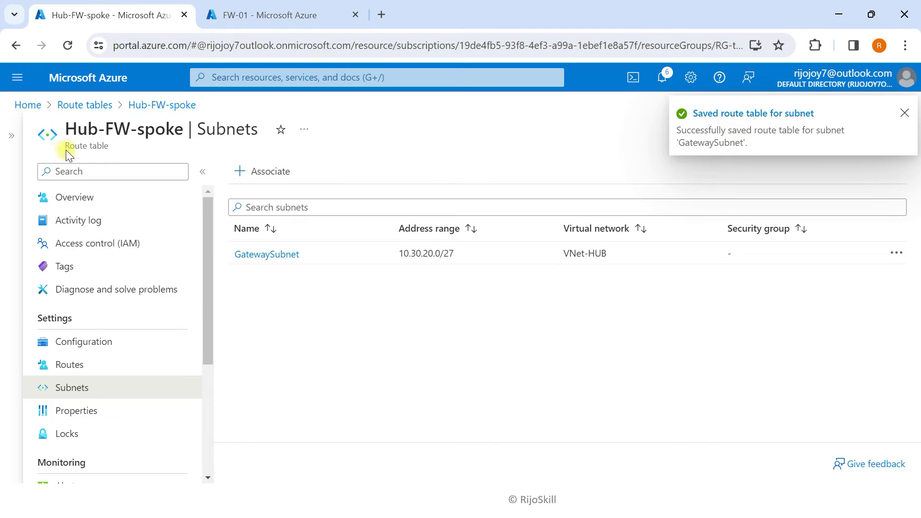
pyautogui.click(96, 82)
# Create route table Spoke-to-HUB-route in RG-test-FW with gateway route propagation set to No
pyautogui.click(903, 114)
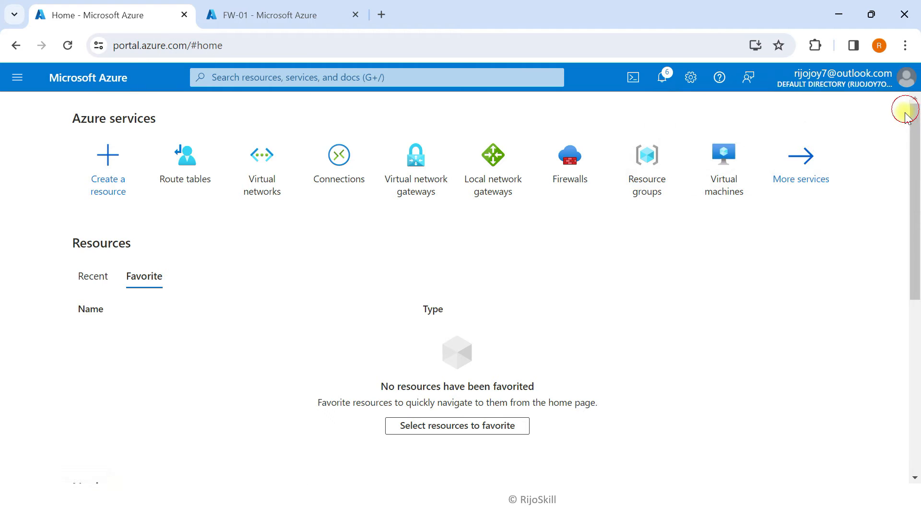
pyautogui.click(188, 187)
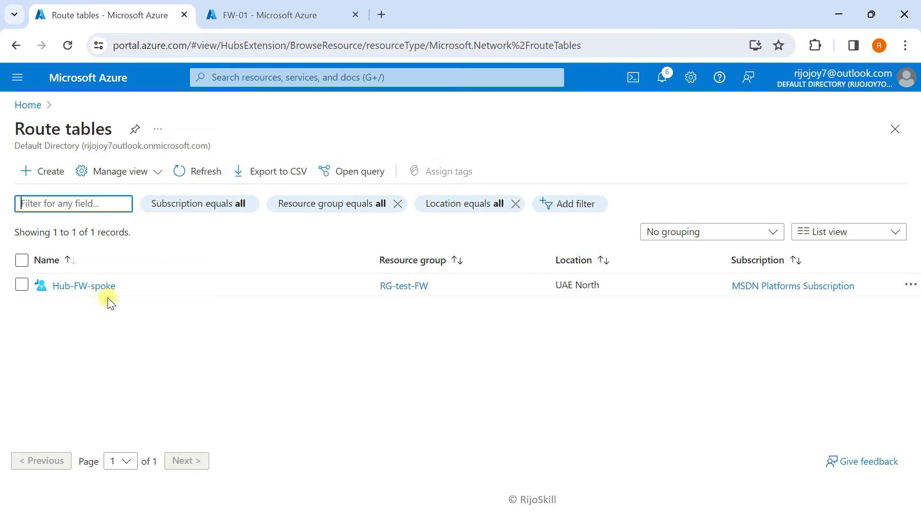
pyautogui.click(44, 177)
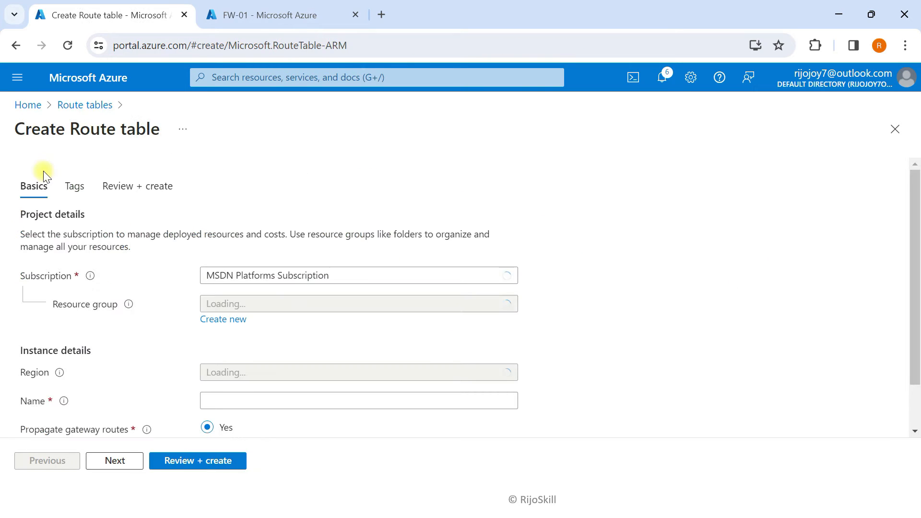
pyautogui.click(265, 248)
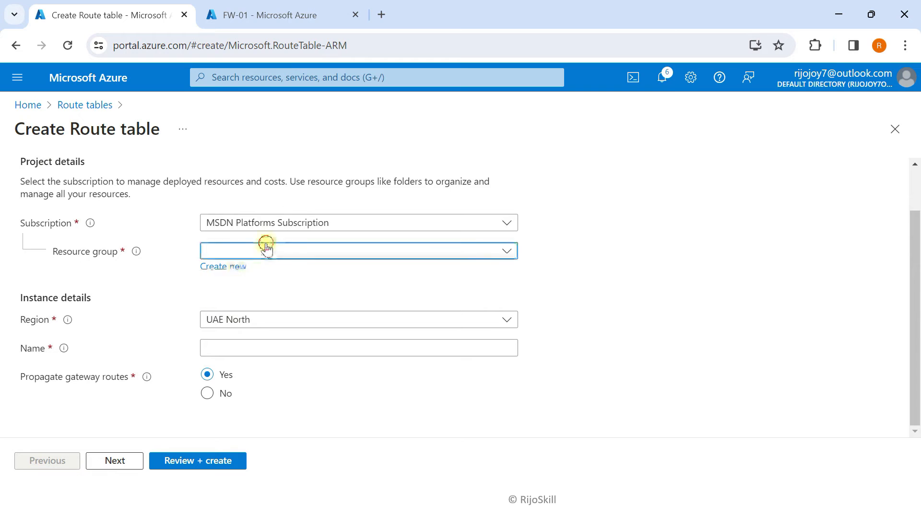
pyautogui.click(240, 321)
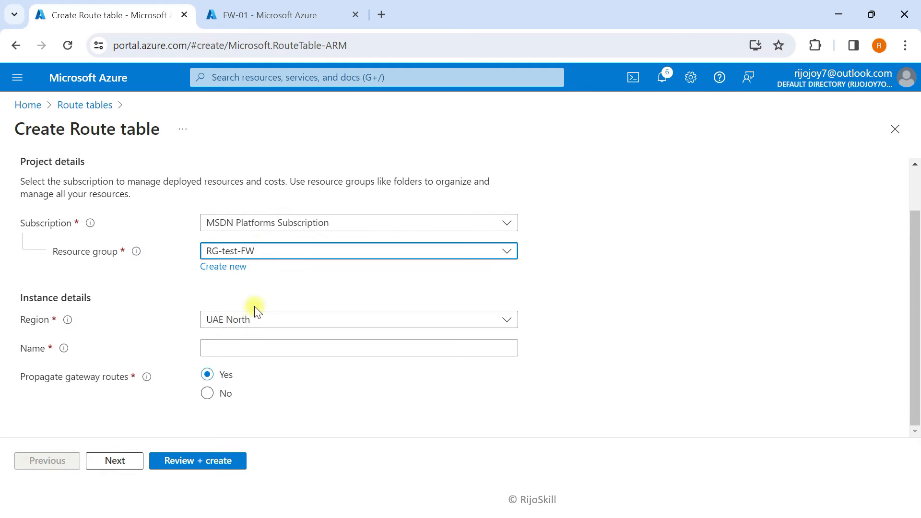
pyautogui.click(237, 341)
pyautogui.write('Spoke-to-HUB-route')
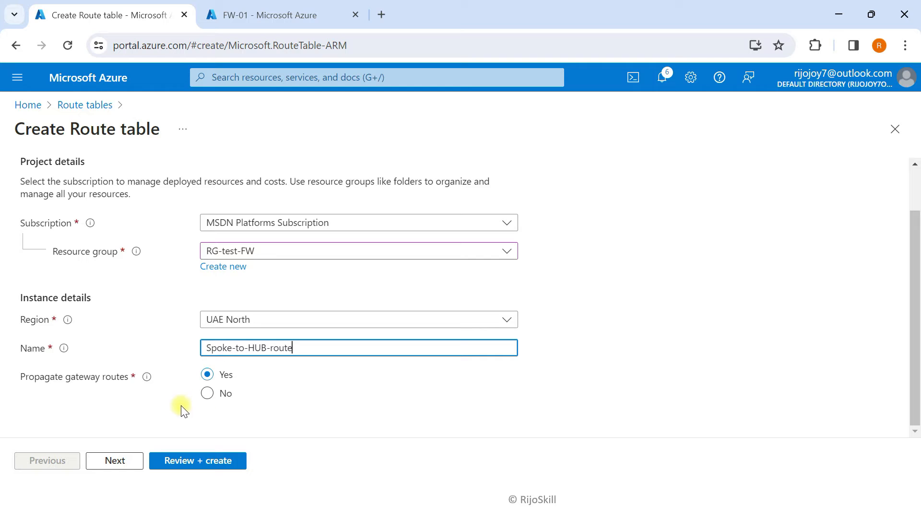
pyautogui.click(206, 393)
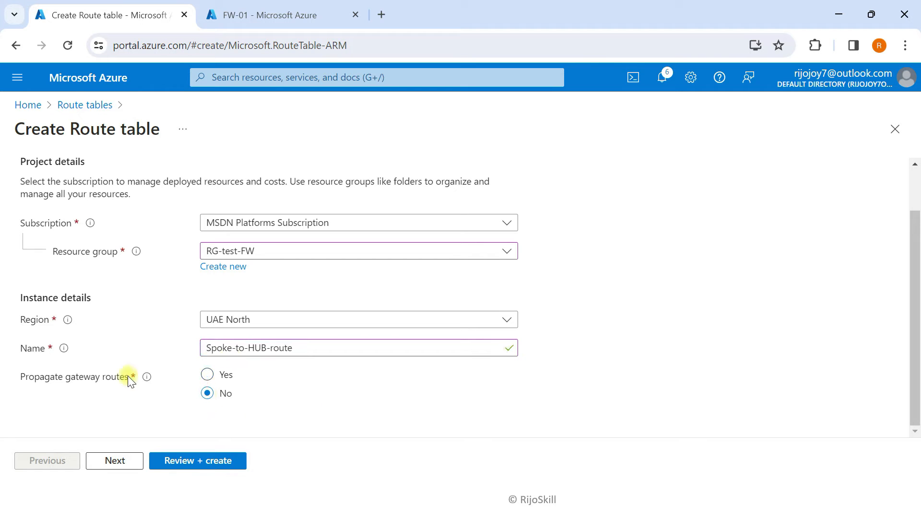
pyautogui.click(116, 460)
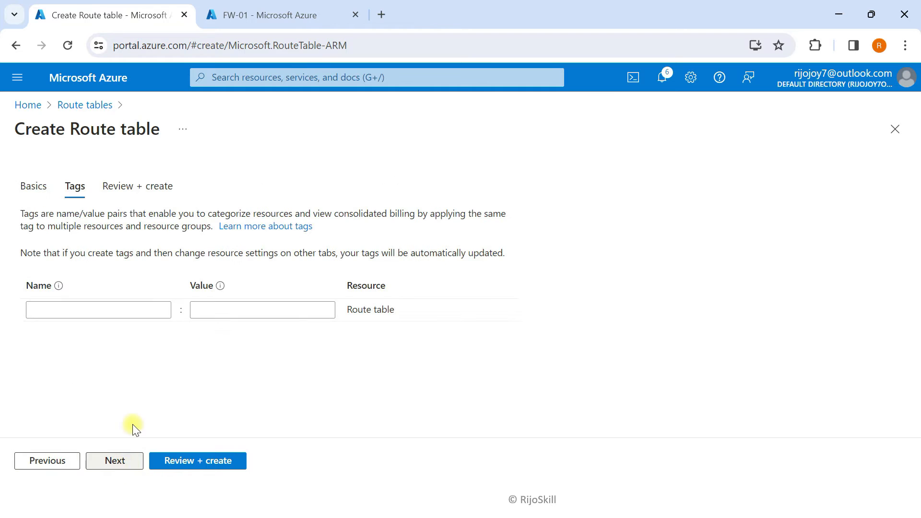
pyautogui.click(190, 462)
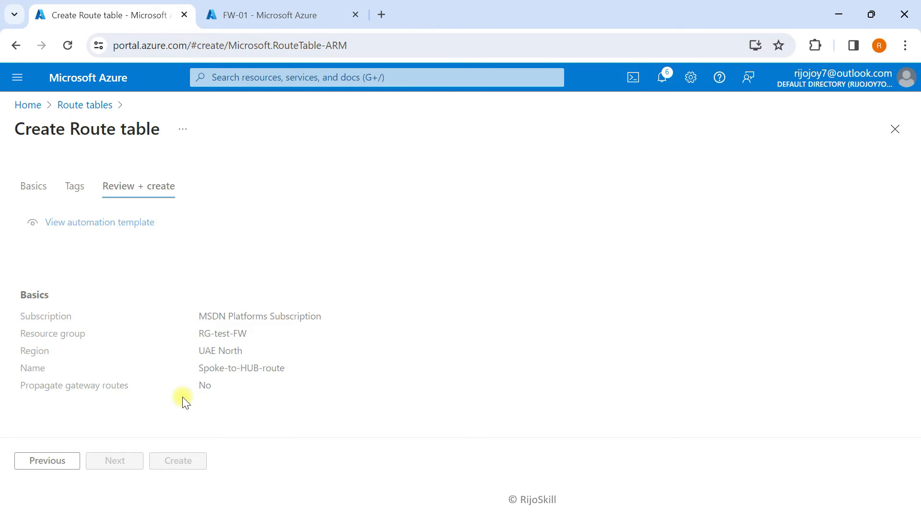
pyautogui.click(178, 460)
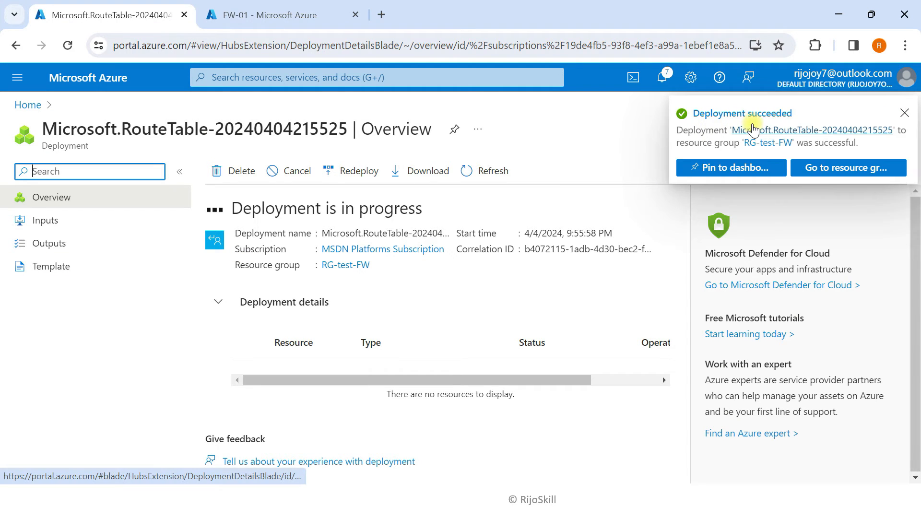
# Refresh the Route tables list until Spoke-to-HUB-route appears
pyautogui.click(906, 114)
pyautogui.click(113, 74)
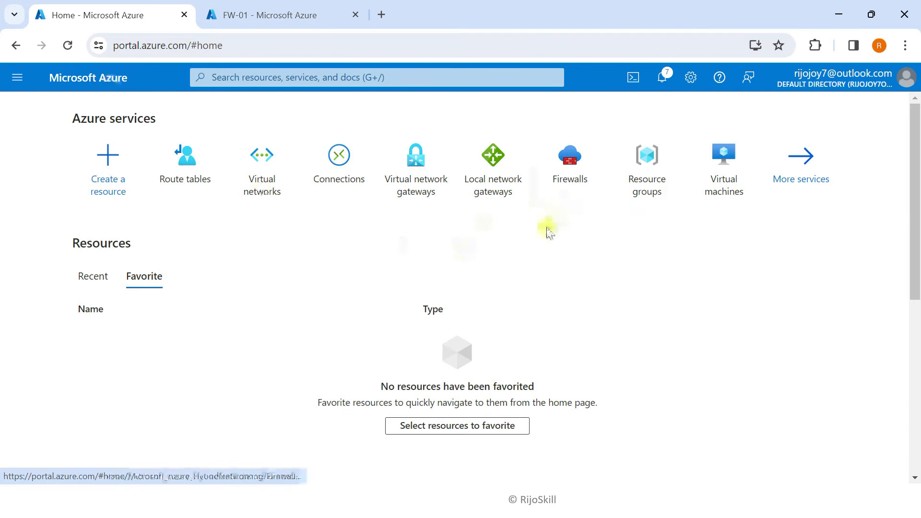
pyautogui.click(178, 177)
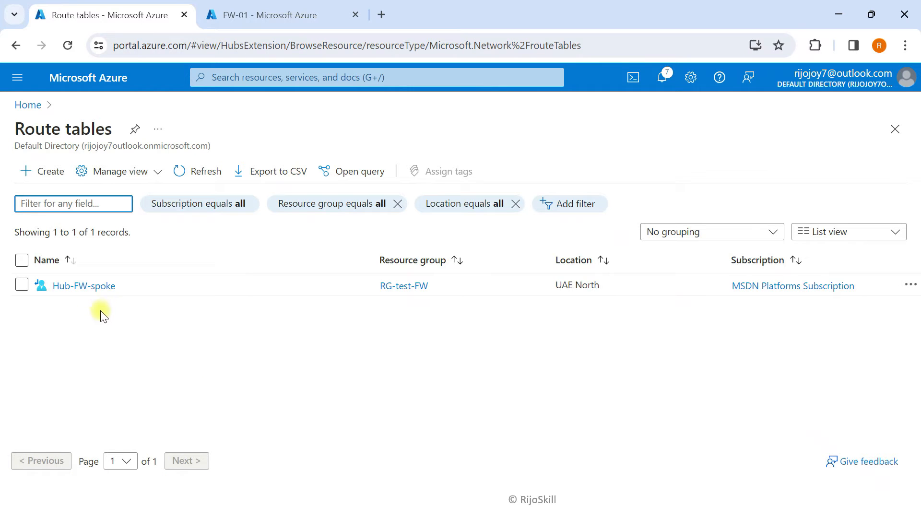
pyautogui.click(199, 171)
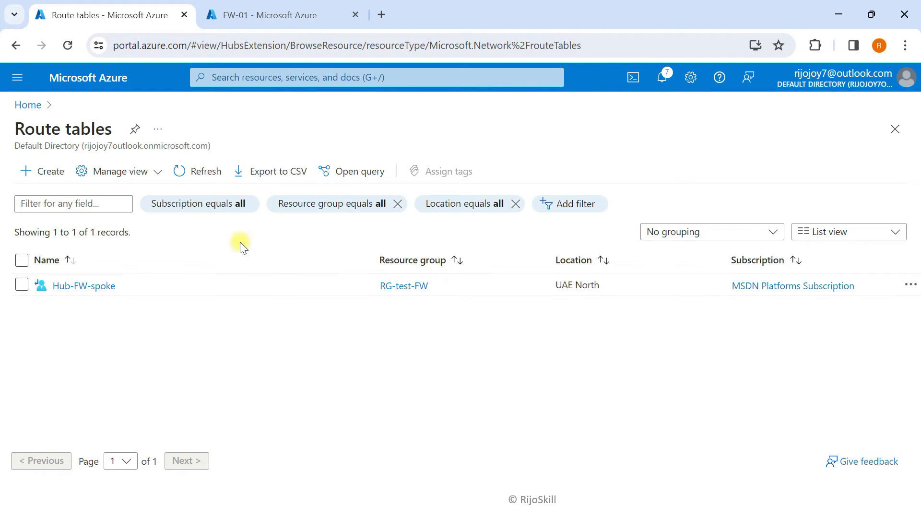
pyautogui.click(202, 185)
pyautogui.click(205, 171)
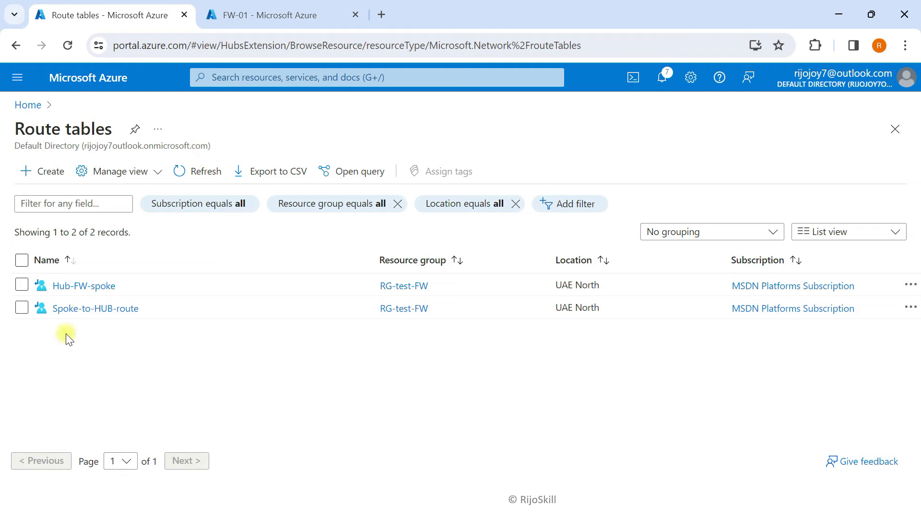
# Open Spoke-to-HUB-route's Routes page and start a new route, then open Task View
pyautogui.click(101, 312)
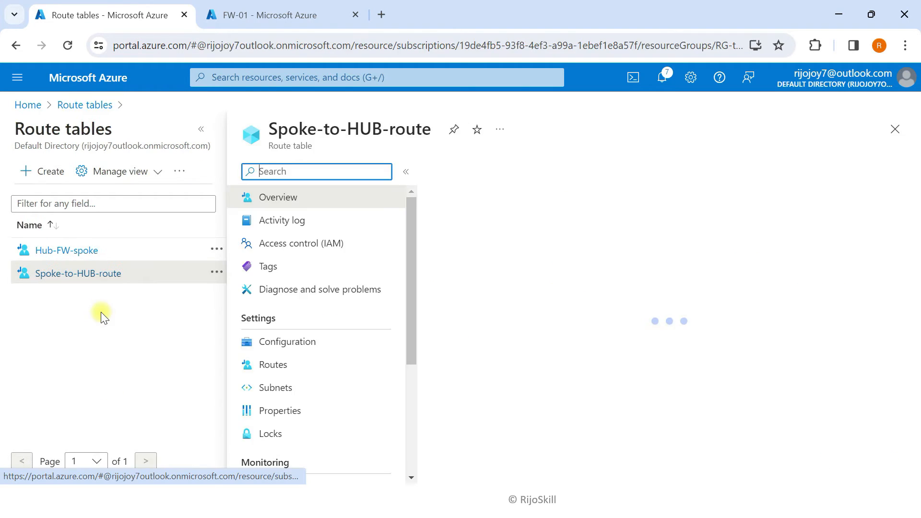
pyautogui.click(191, 136)
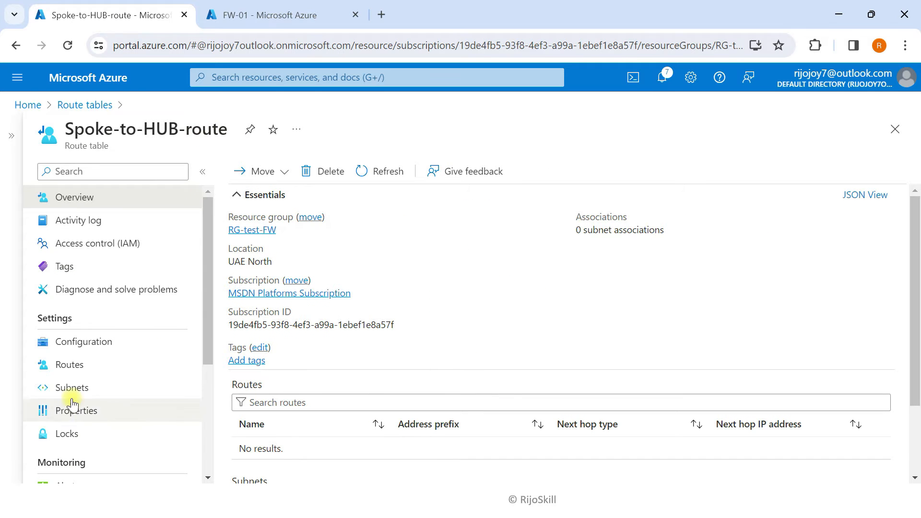
pyautogui.click(72, 369)
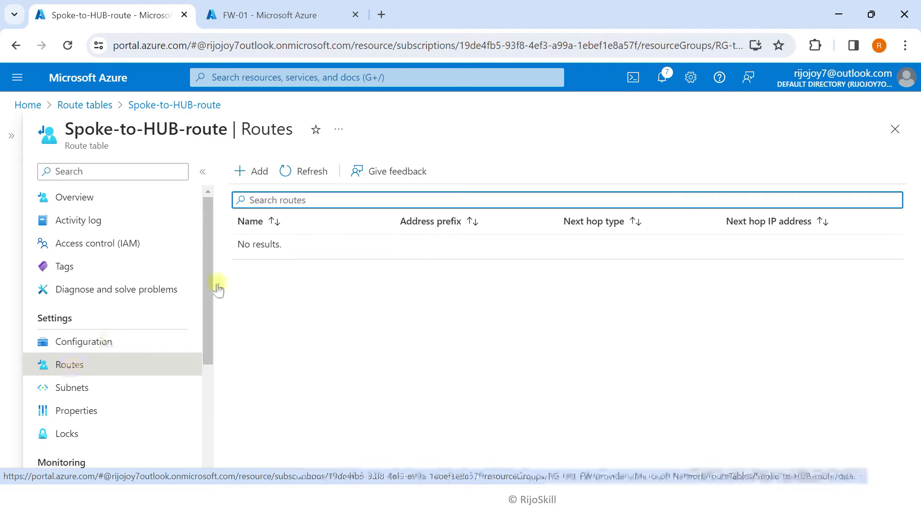
pyautogui.click(240, 173)
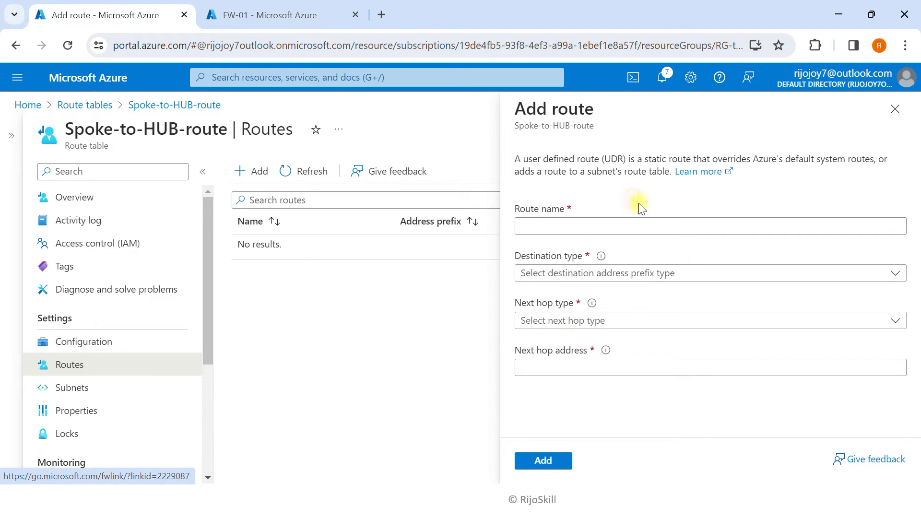
pyautogui.click(706, 227)
pyautogui.press('super+Tab')
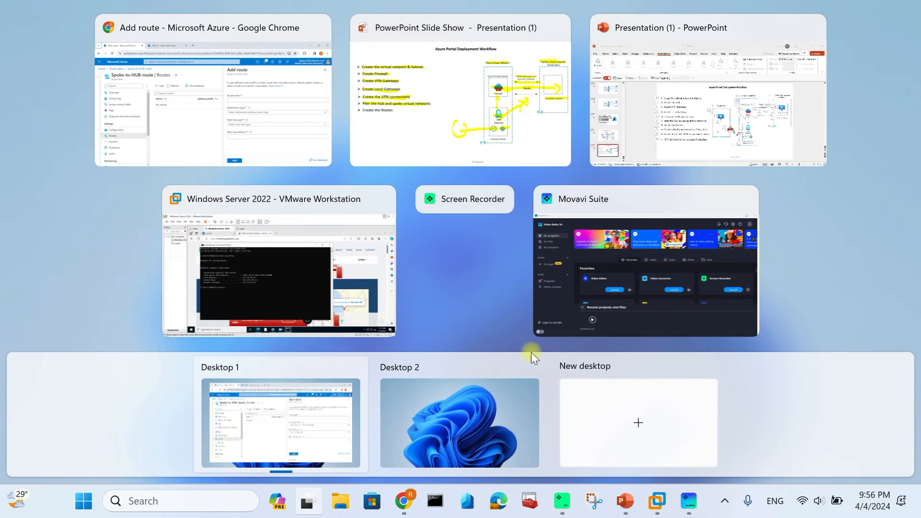
# Highlight the slide's return path from the spoke to Firewall and down to VPN Gateway
pyautogui.click(512, 151)
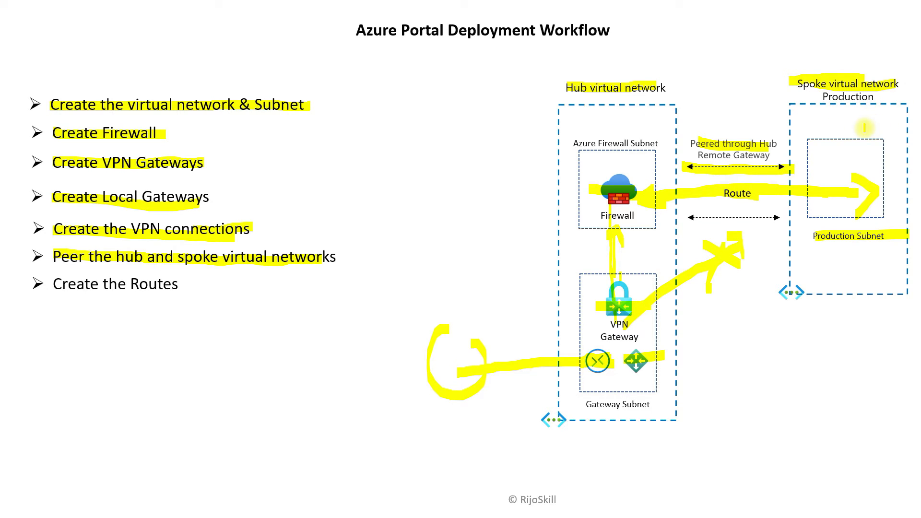
pyautogui.moveTo(862, 127)
pyautogui.mouseDown()
pyautogui.moveTo(697, 120)
pyautogui.moveTo(639, 158)
pyautogui.moveTo(656, 157)
pyautogui.mouseUp()
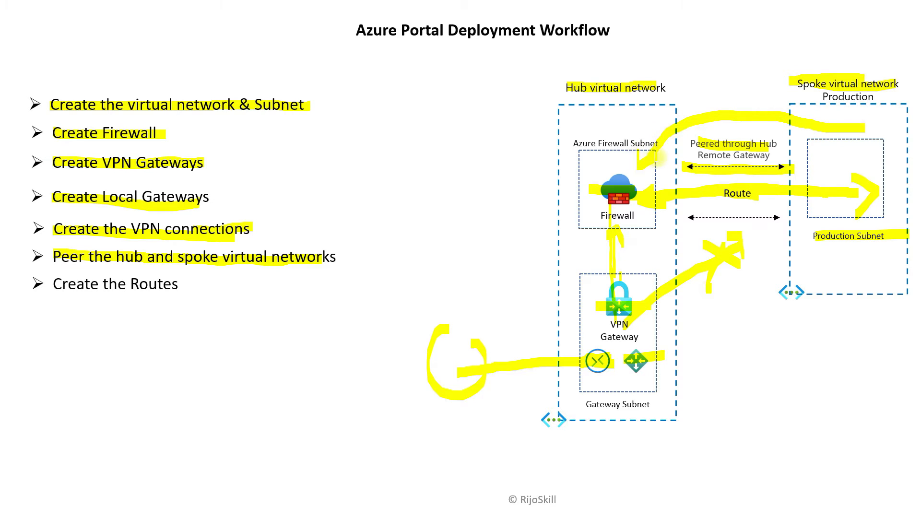
pyautogui.moveTo(614, 224); pyautogui.dragTo(622, 320)
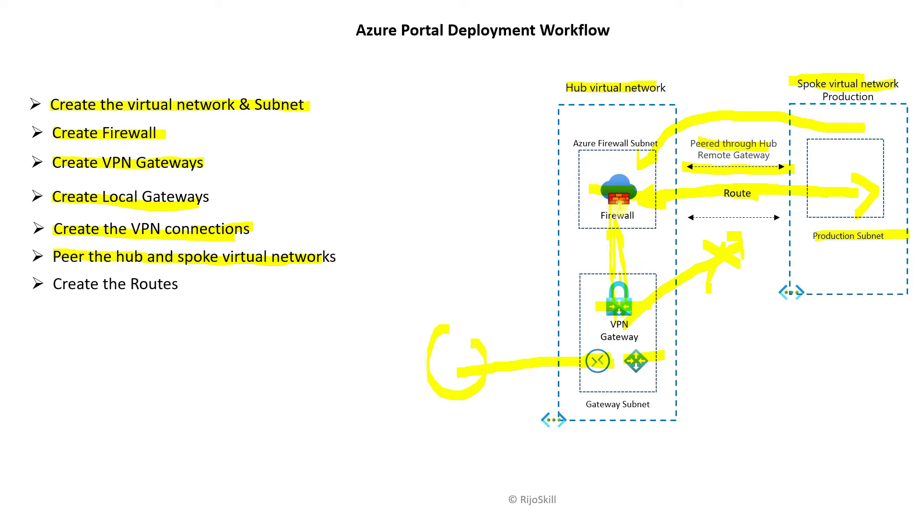
pyautogui.moveTo(858, 128)
pyautogui.mouseDown()
pyautogui.moveTo(650, 147)
pyautogui.moveTo(624, 176)
pyautogui.moveTo(663, 162)
pyautogui.mouseUp()
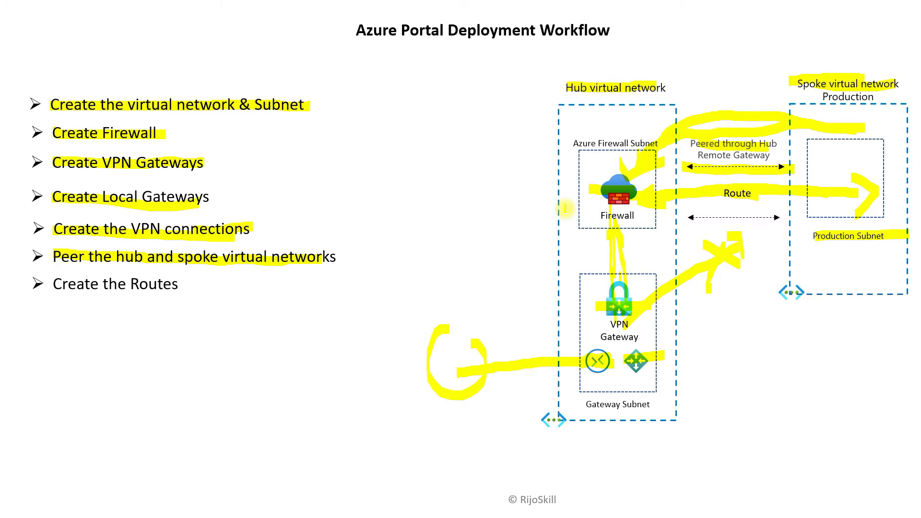
pyautogui.press('super+Tab')
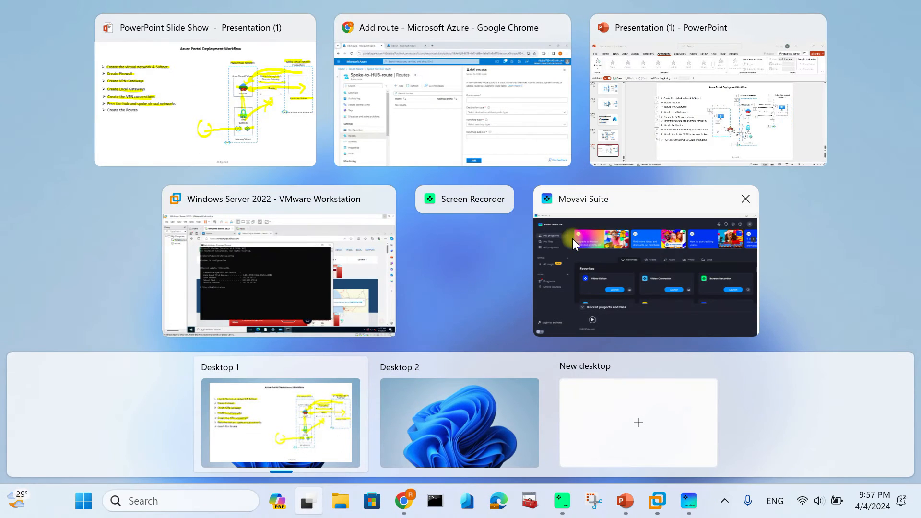
pyautogui.click(476, 118)
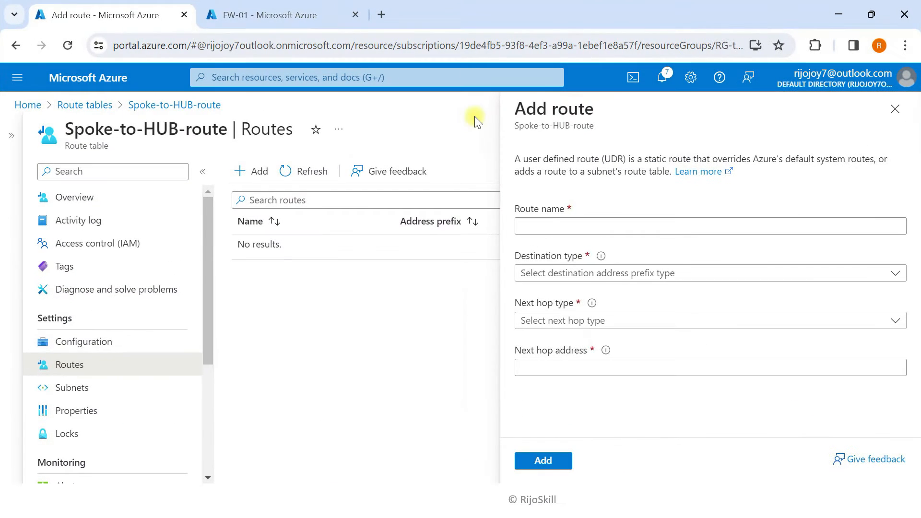
# Enter route Spok-to-FW with IP Addresses destination 172.16.16.0, then switch to the Windows Server 2022 VM
pyautogui.click(543, 223)
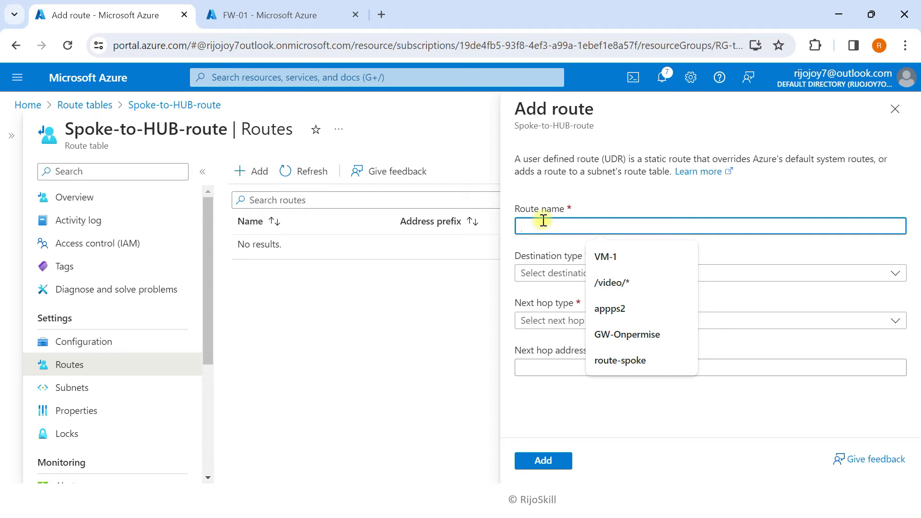
pyautogui.write('Spok-to-FW')
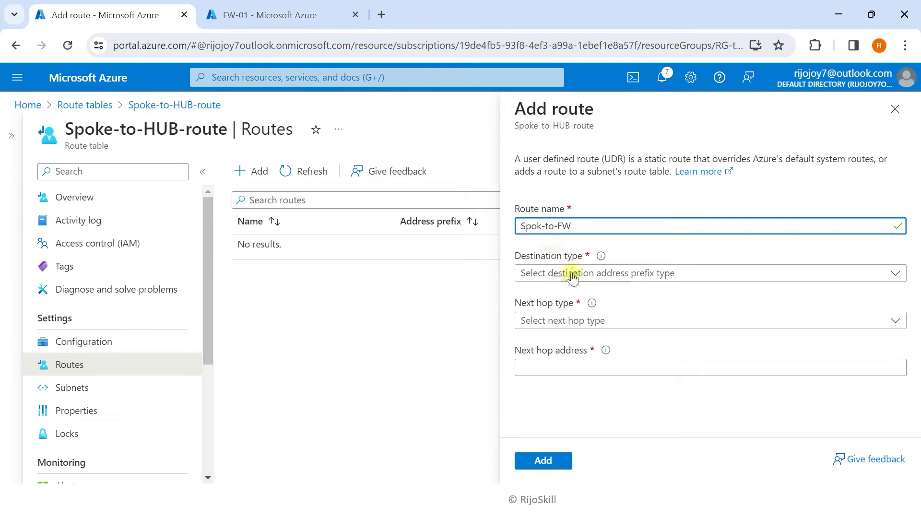
pyautogui.click(572, 275)
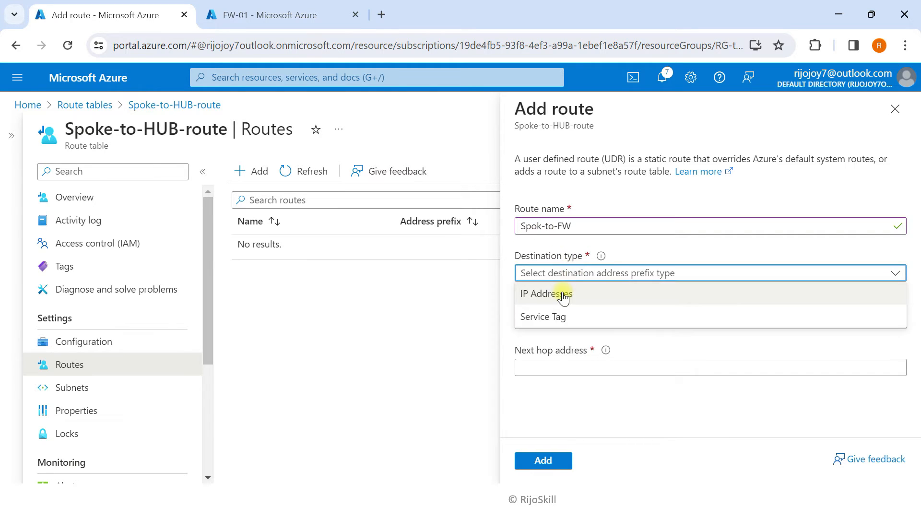
pyautogui.click(559, 294)
pyautogui.click(549, 321)
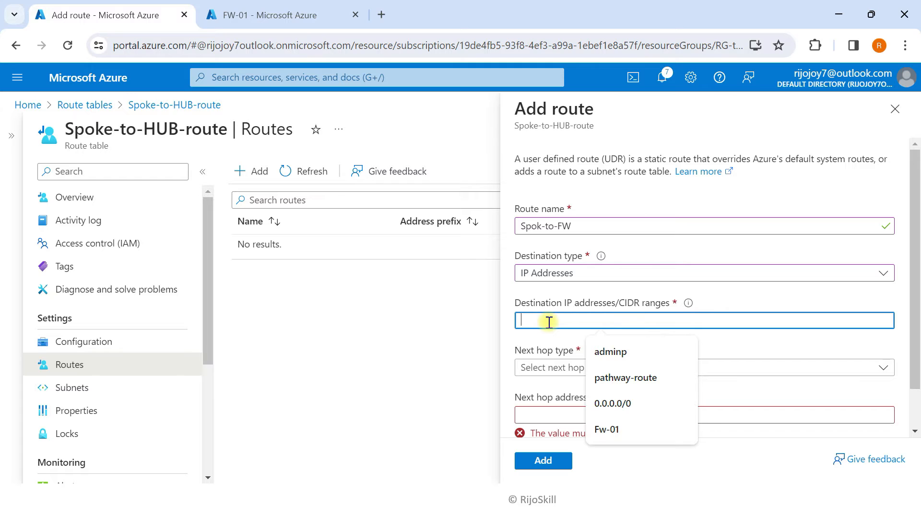
pyautogui.write('17')
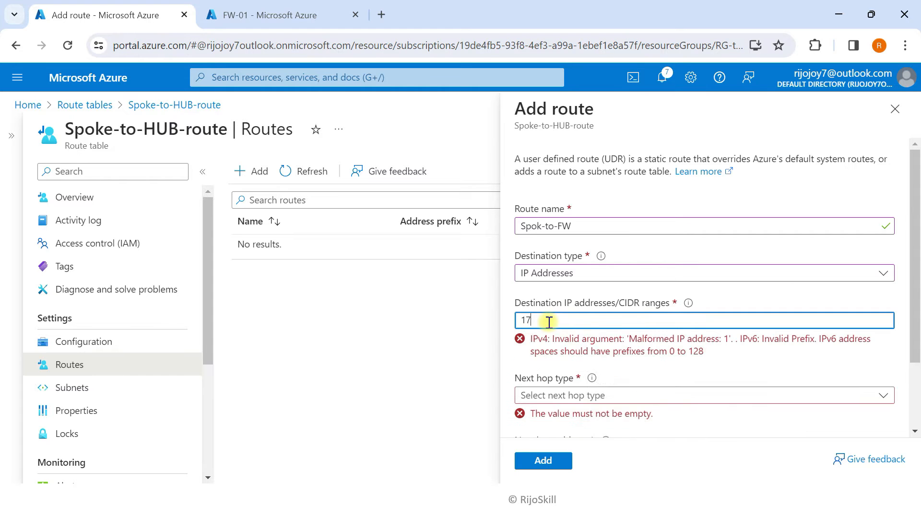
pyautogui.write('2.16.16.0')
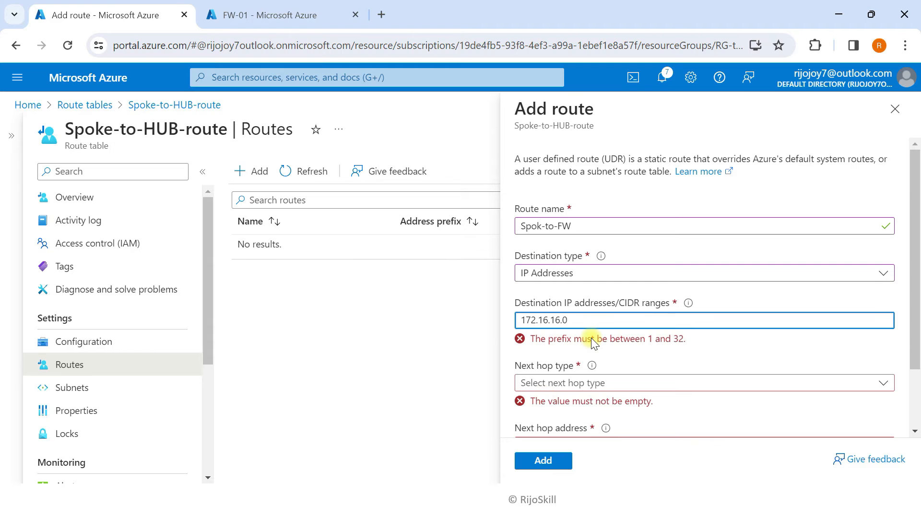
pyautogui.press('super+Tab')
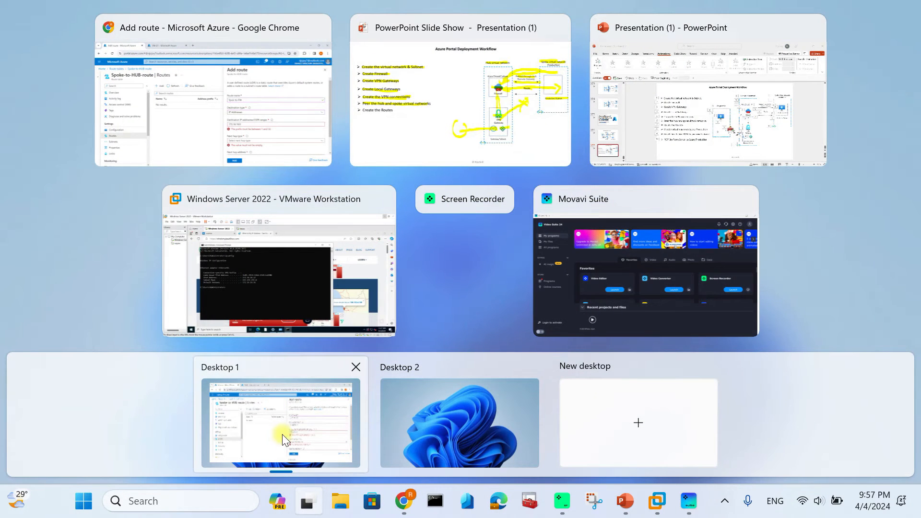
pyautogui.click(289, 282)
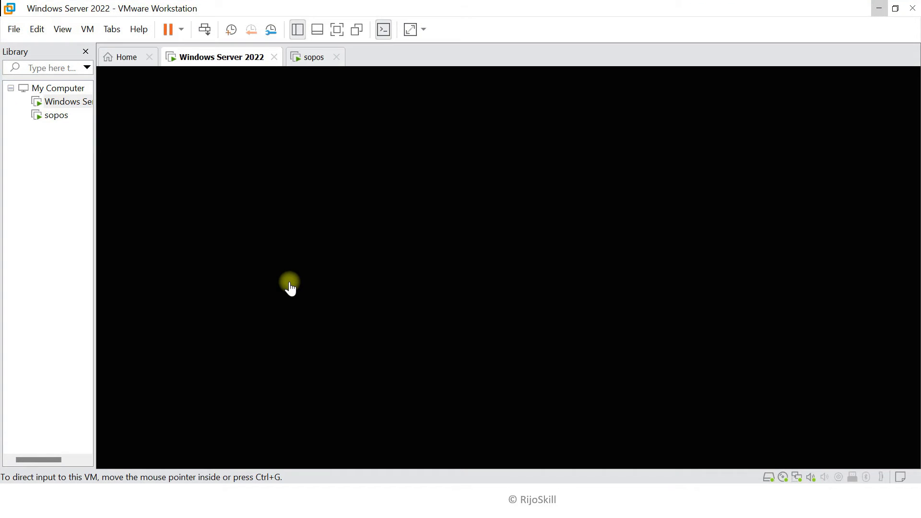
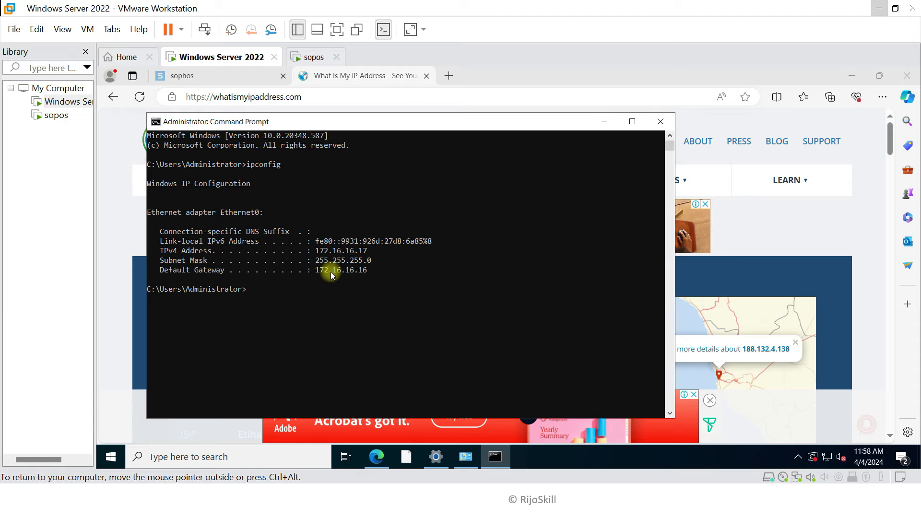
# Send route Spok-to-FW to Virtual appliance 10.30.10.4, FW-01's private IP, and add it
pyautogui.click(878, 10)
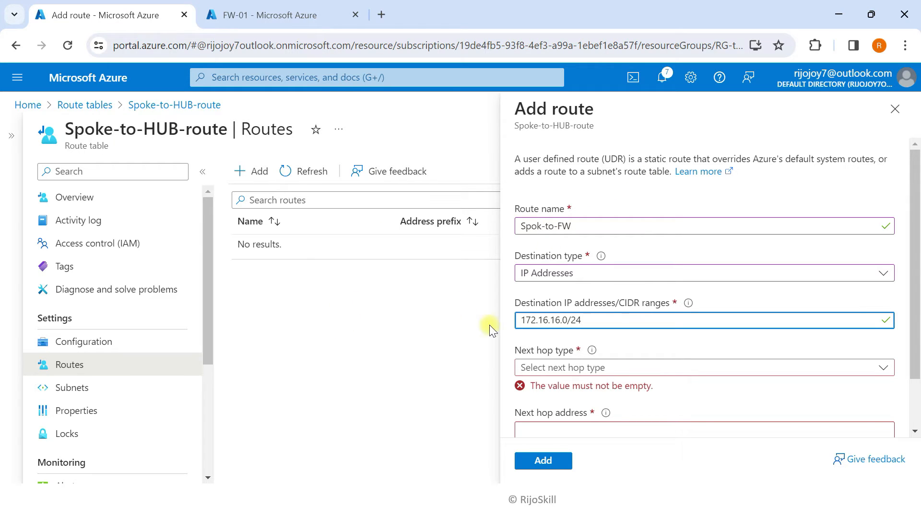
pyautogui.click(567, 371)
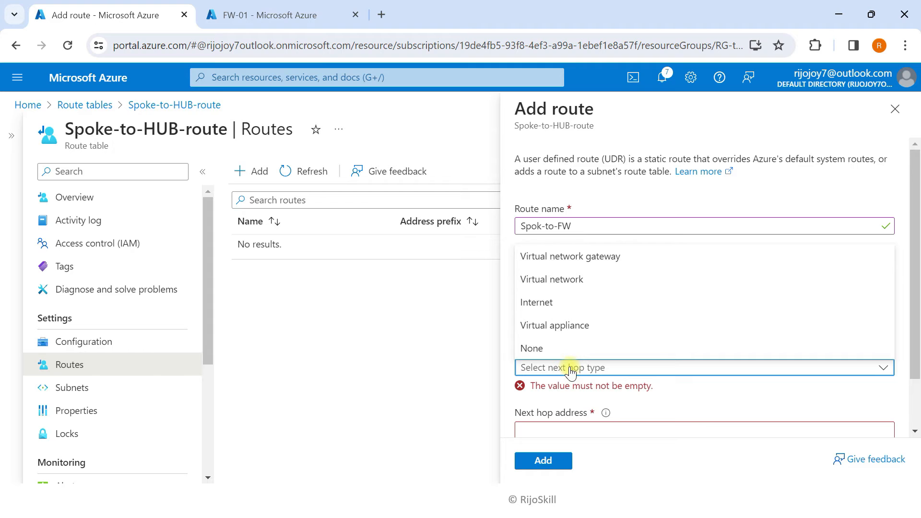
pyautogui.click(565, 326)
pyautogui.click(555, 412)
pyautogui.click(267, 14)
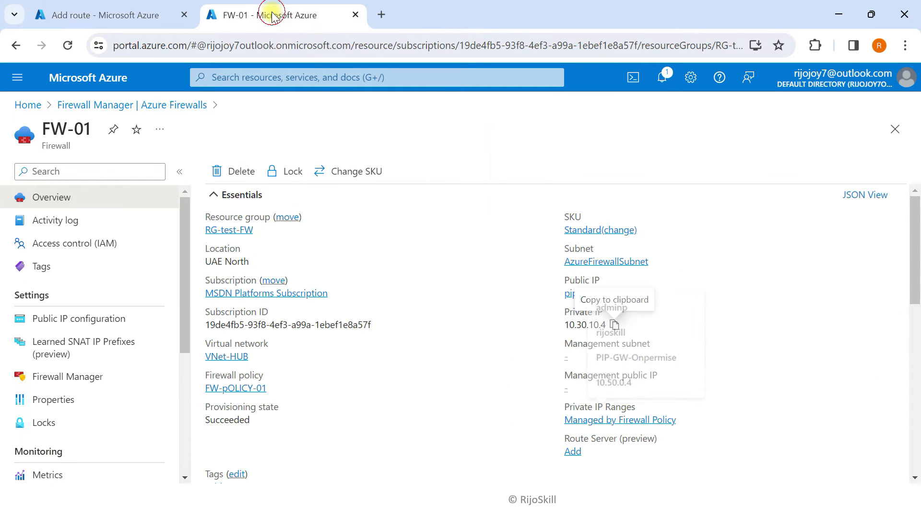
pyautogui.click(614, 325)
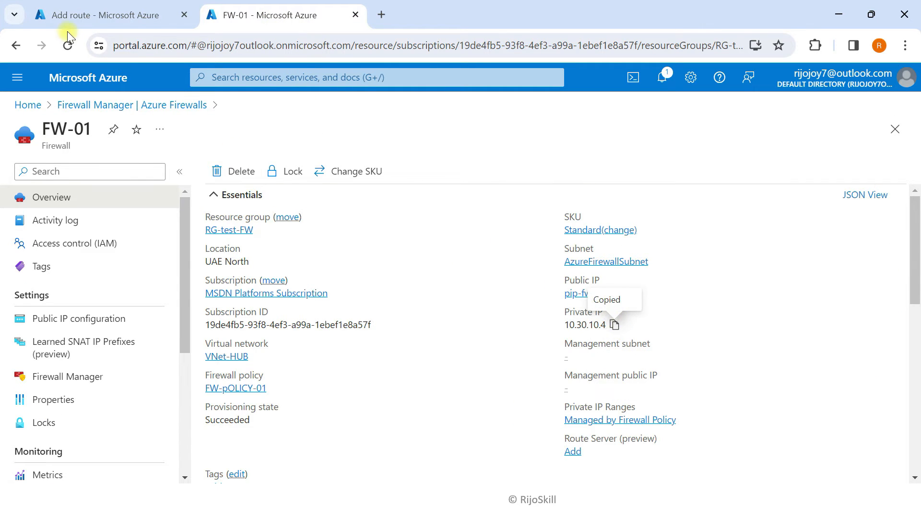
pyautogui.click(79, 17)
pyautogui.click(547, 413)
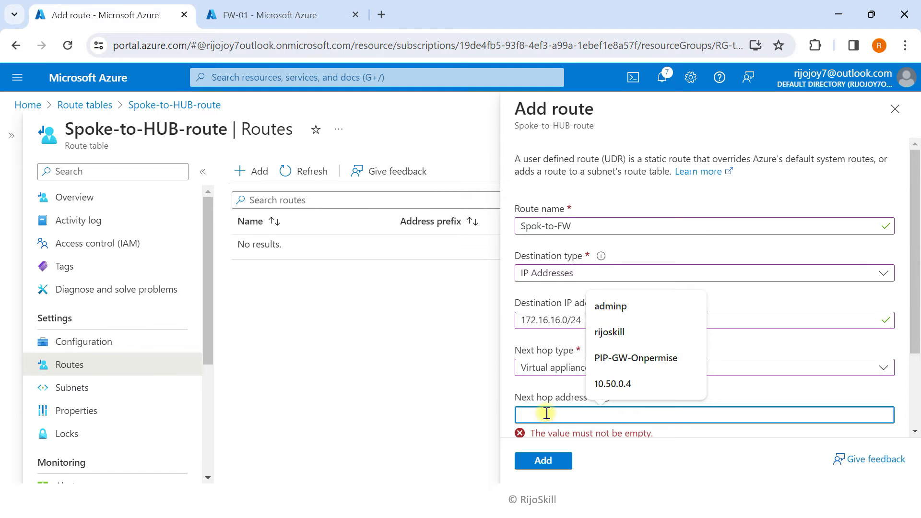
pyautogui.hotkey('ctrl', 'v')
pyautogui.click(552, 461)
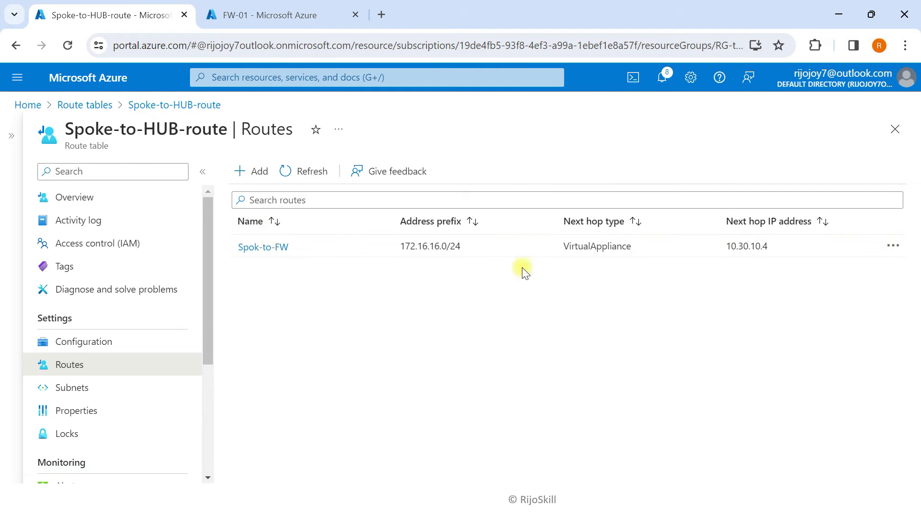
# Associate Spoke-to-HUB-route with subnet SN-Prod-VM-Spoke in VNet-Spoke-Production and dismiss the notification
pyautogui.click(83, 392)
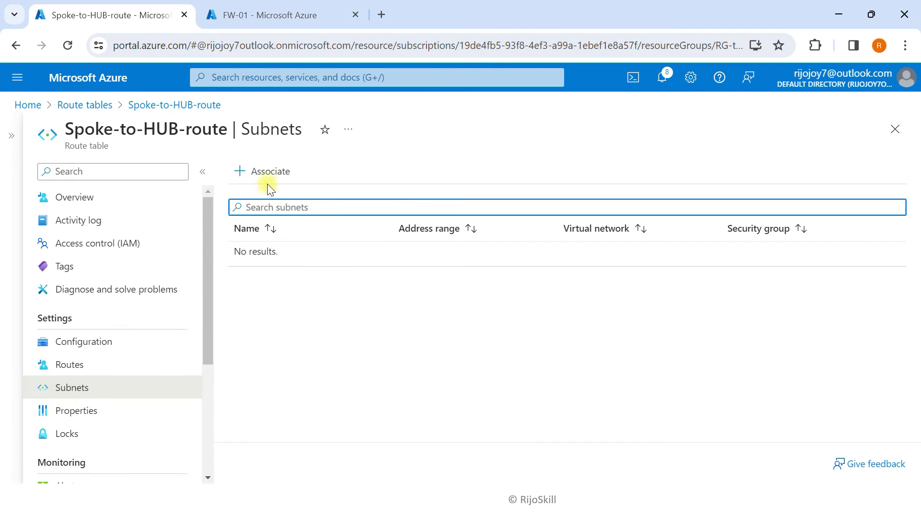
pyautogui.click(268, 174)
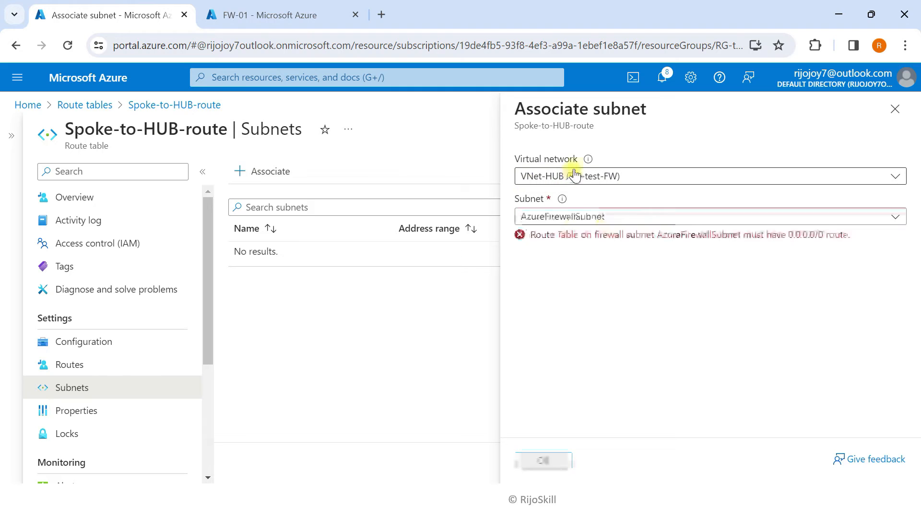
pyautogui.click(574, 174)
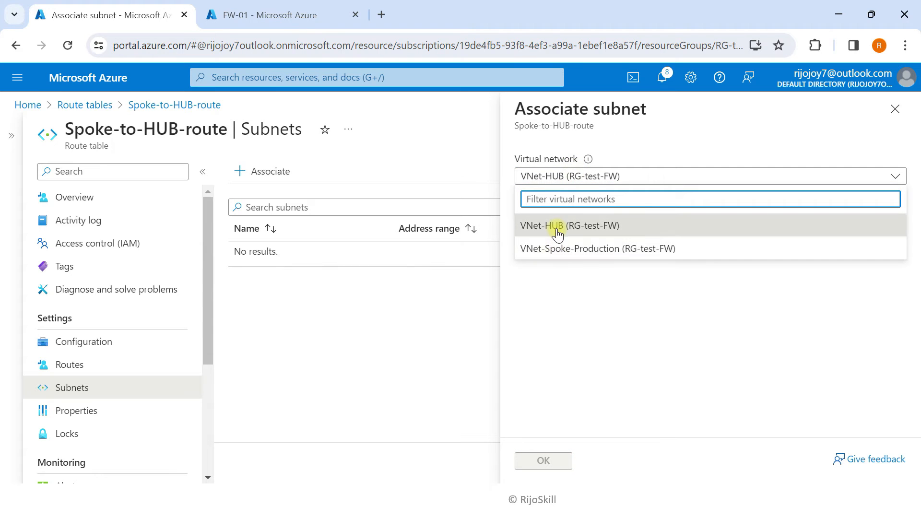
pyautogui.click(559, 252)
pyautogui.click(559, 217)
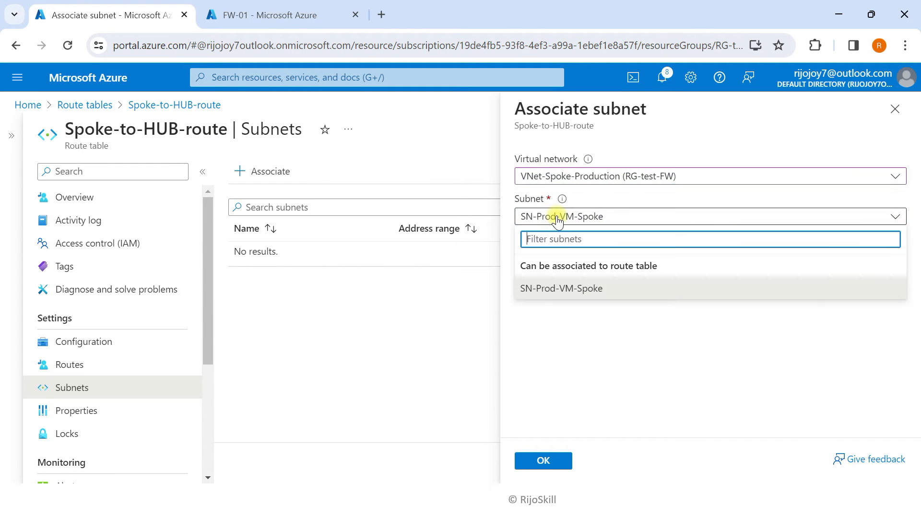
pyautogui.click(548, 291)
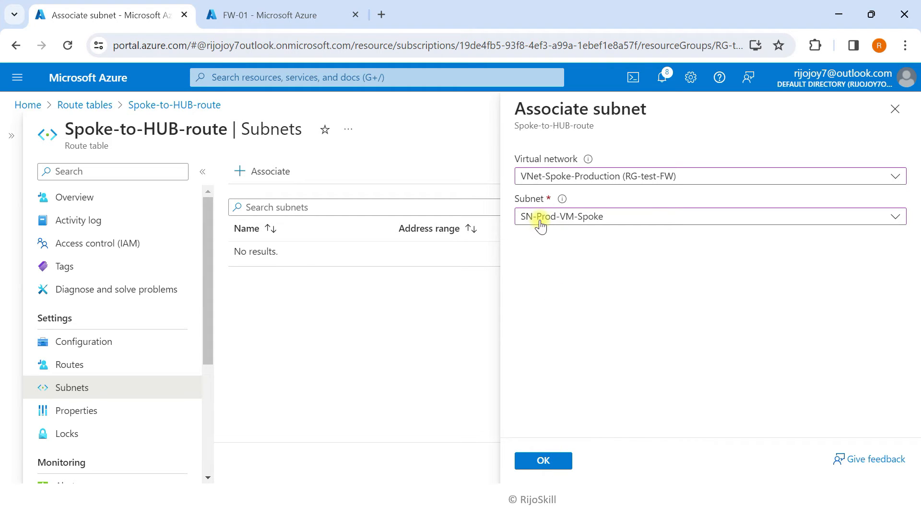
pyautogui.click(543, 462)
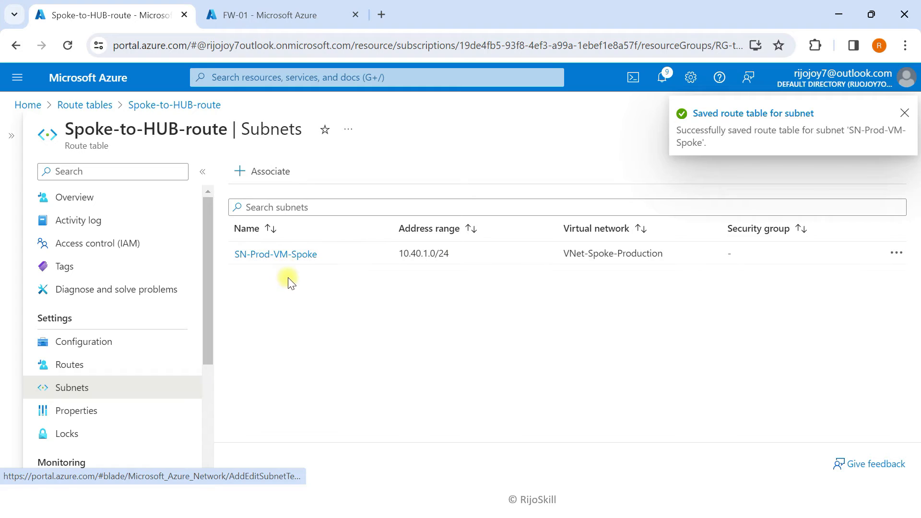
pyautogui.click(904, 114)
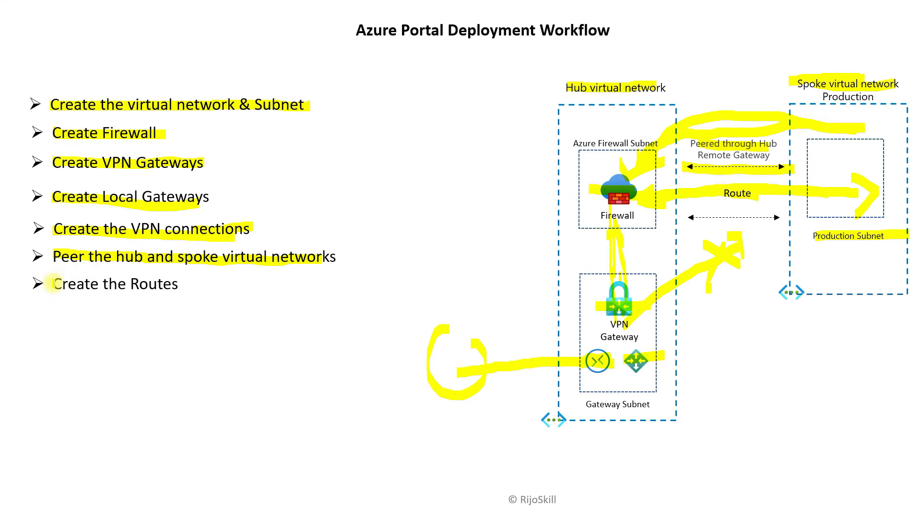
# Highlight Create the Routes and the route arrow, then reveal and mark the Production VM step and icon
pyautogui.moveTo(53, 284); pyautogui.dragTo(176, 286)
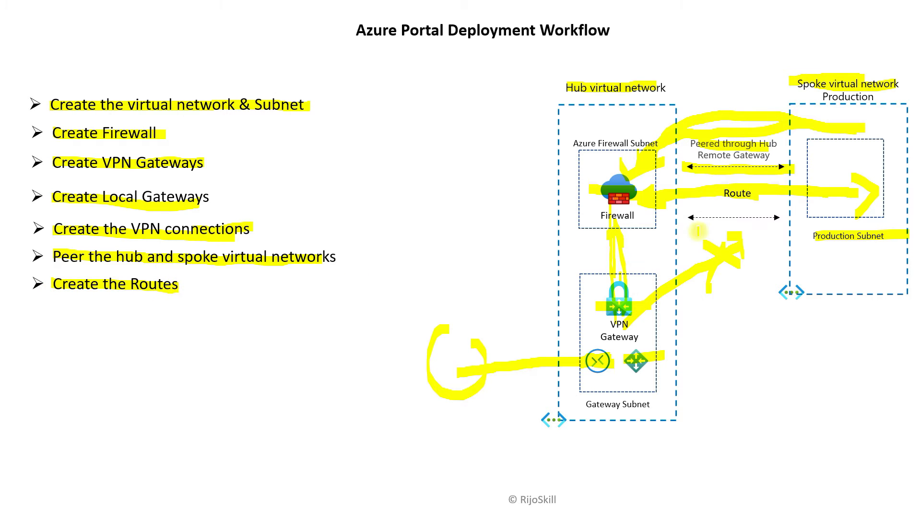
pyautogui.moveTo(689, 216); pyautogui.dragTo(792, 217)
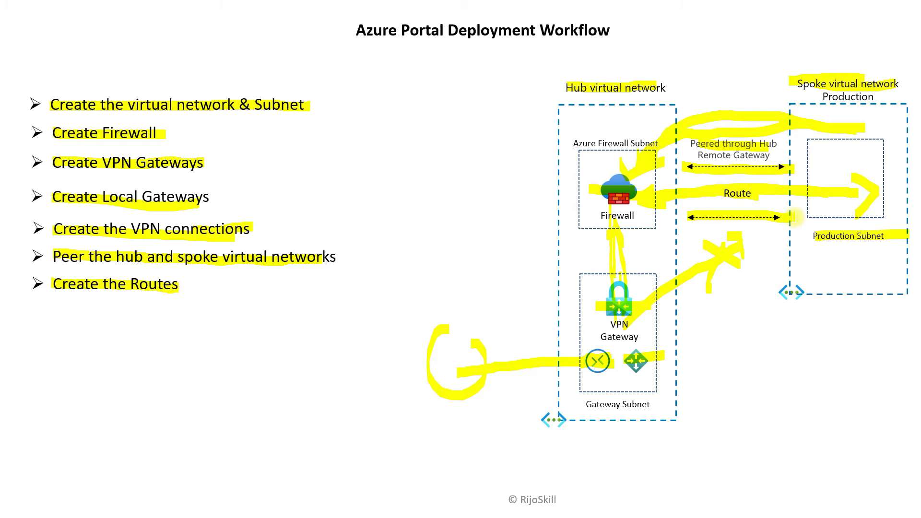
pyautogui.press('Right')
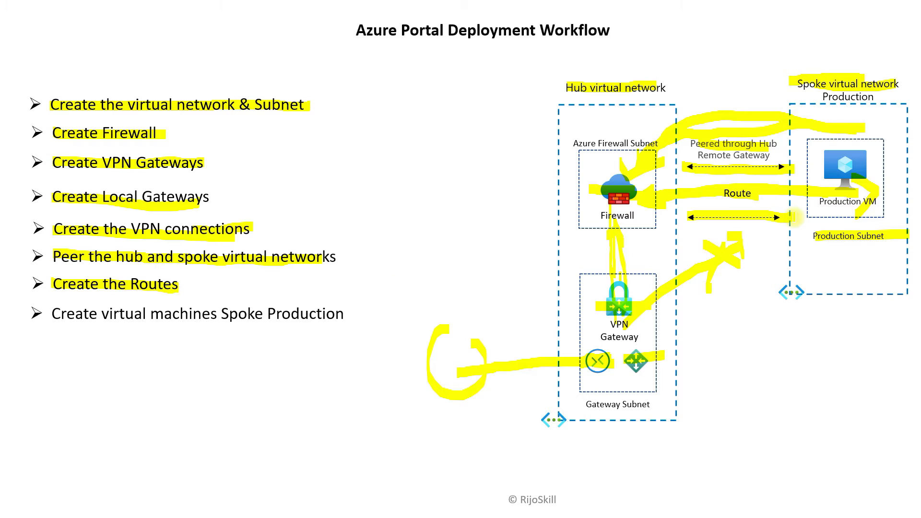
pyautogui.moveTo(47, 314); pyautogui.dragTo(331, 312)
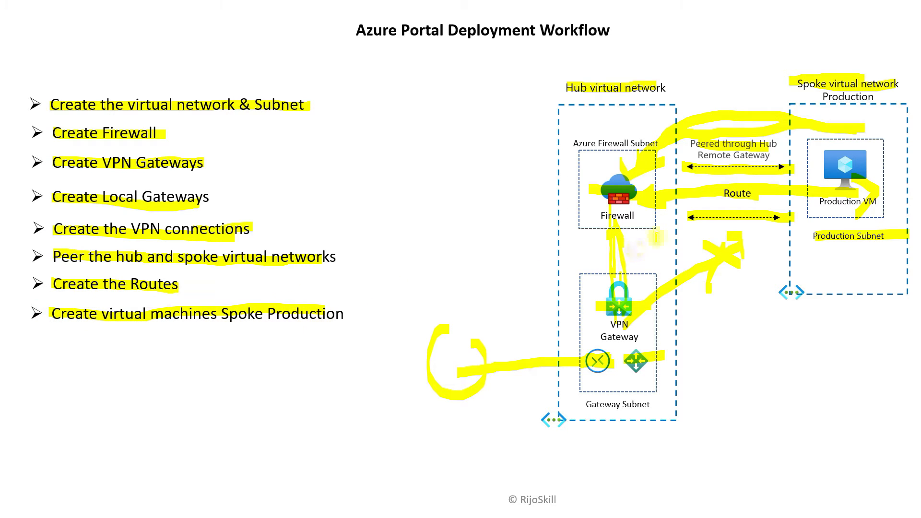
pyautogui.moveTo(828, 179)
pyautogui.mouseDown()
pyautogui.moveTo(861, 154)
pyautogui.moveTo(845, 188)
pyautogui.mouseUp()
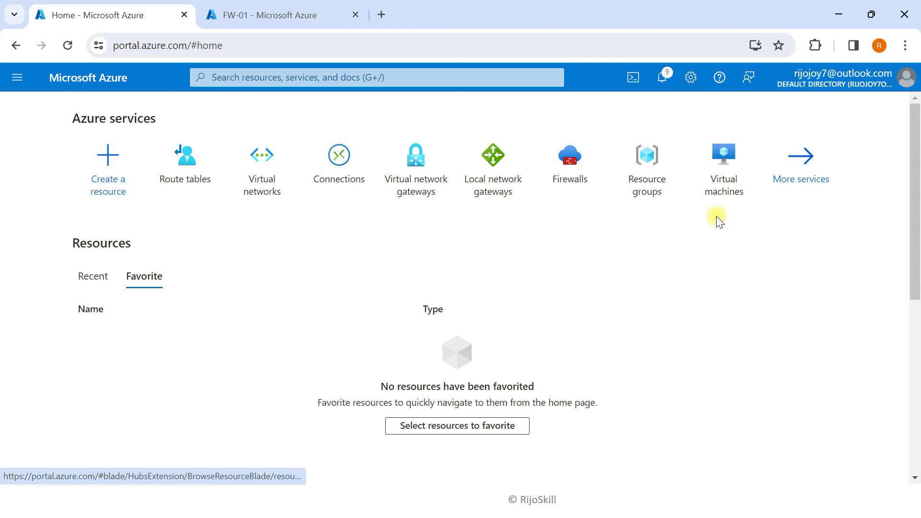
# Start creating an Azure virtual machine in resource group RG-test-FW
pyautogui.click(722, 180)
pyautogui.click(447, 477)
pyautogui.click(497, 342)
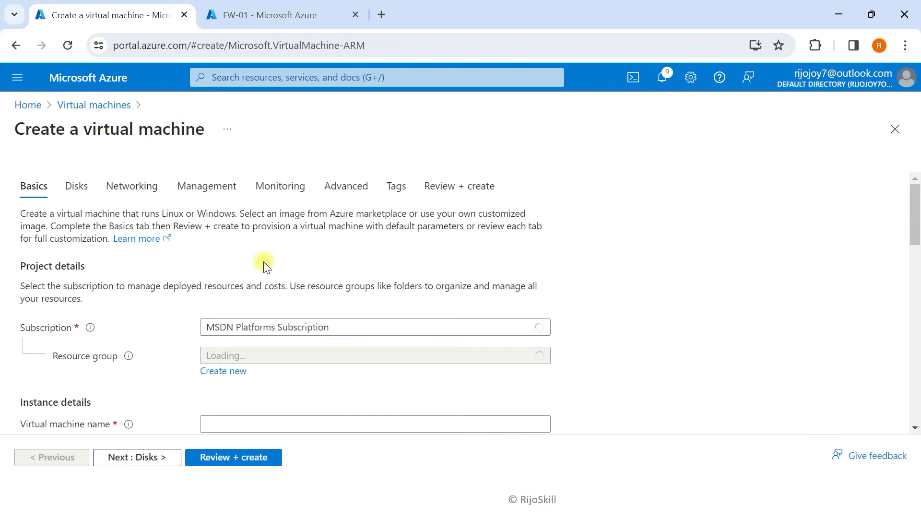
pyautogui.scroll(-1, 149, 228)
pyautogui.click(274, 292)
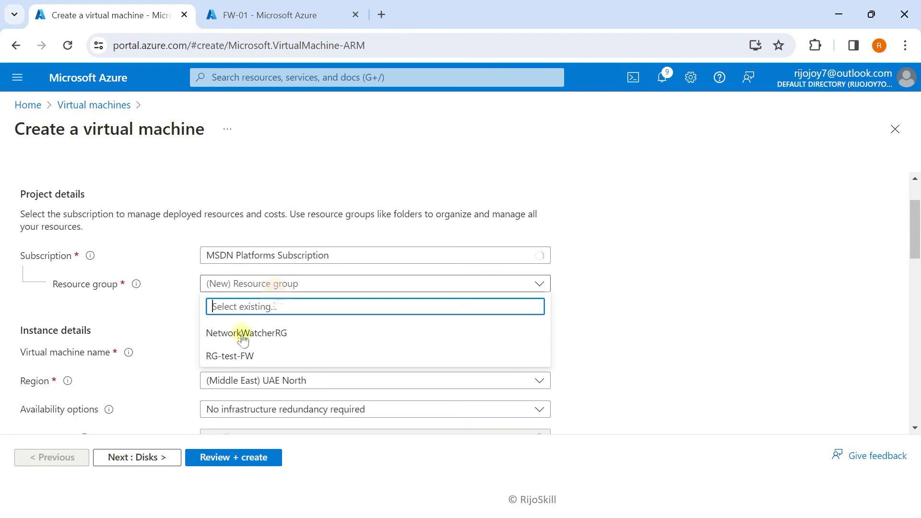
pyautogui.click(232, 357)
pyautogui.scroll(-1, 225, 302)
# Name the VM Vm-01-Pro with no infrastructure redundancy and Standard security type
pyautogui.click(240, 277)
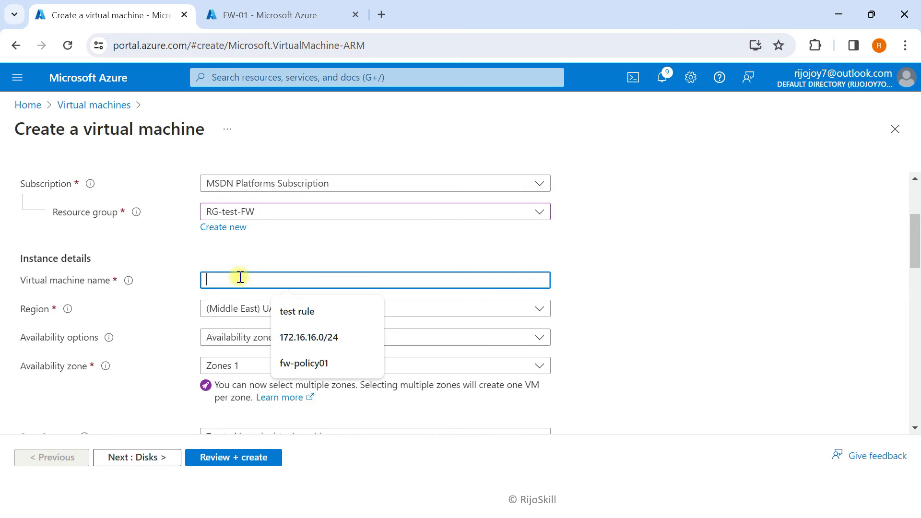
pyautogui.write('Vm-')
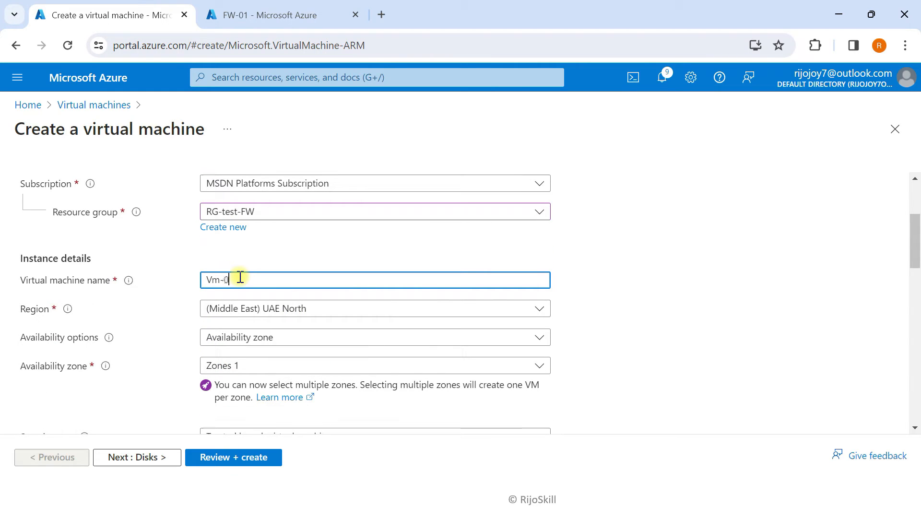
pyautogui.write('01-')
pyautogui.click(236, 338)
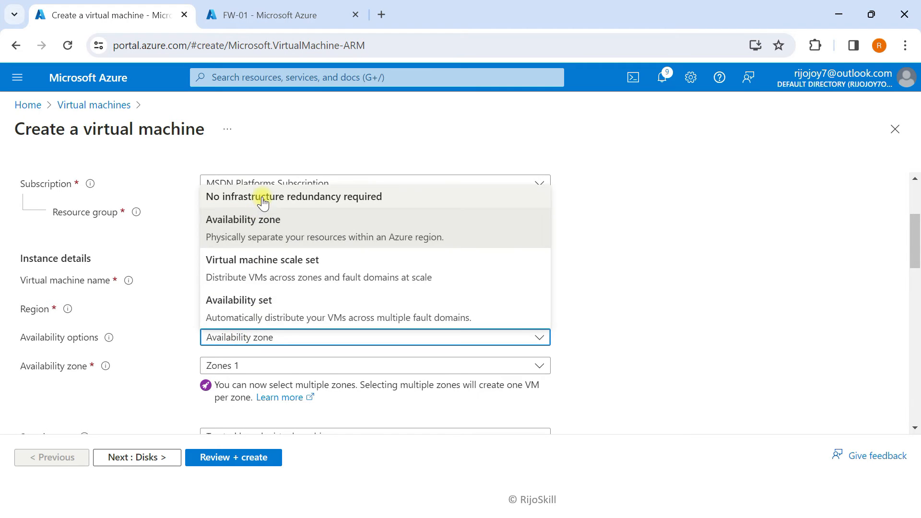
pyautogui.click(213, 197)
pyautogui.scroll(-2, 246, 318)
pyautogui.click(246, 296)
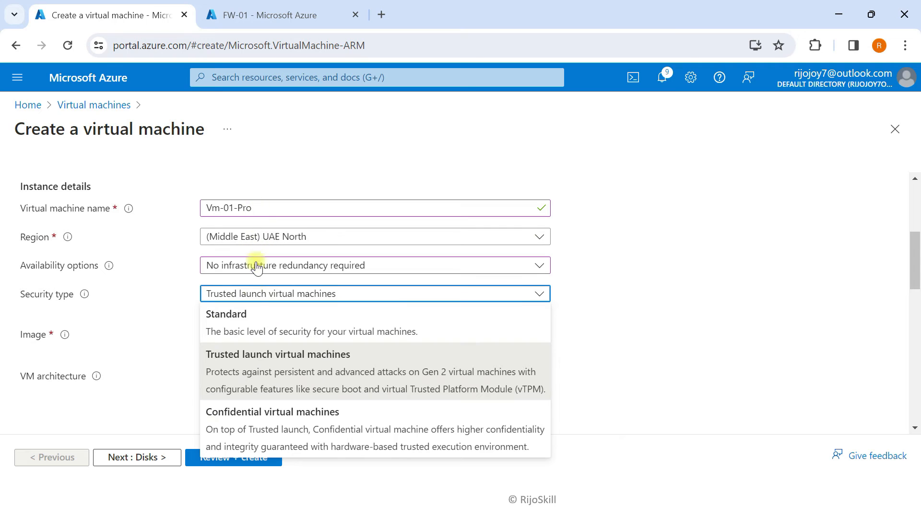
pyautogui.click(246, 320)
# Enter the administrator username and password, then continue to the Disks settings
pyautogui.scroll(-2, 123, 353)
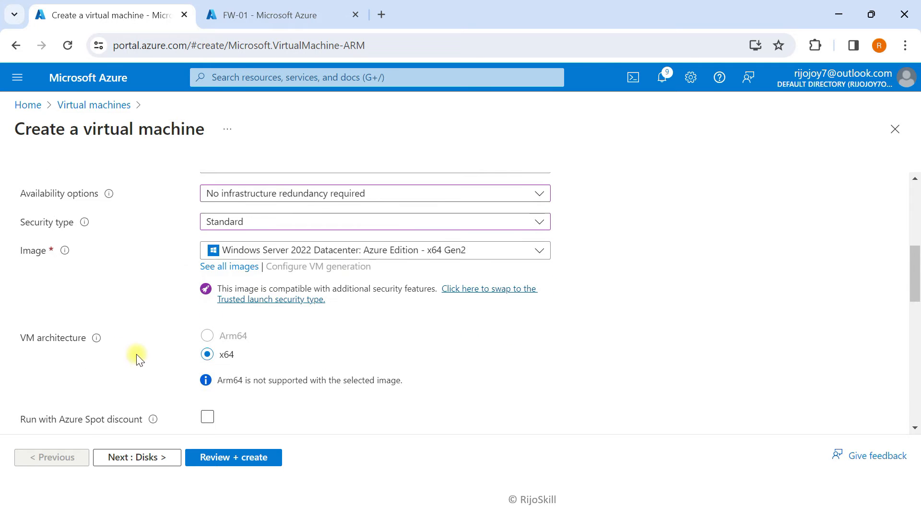
pyautogui.scroll(-2, 185, 352)
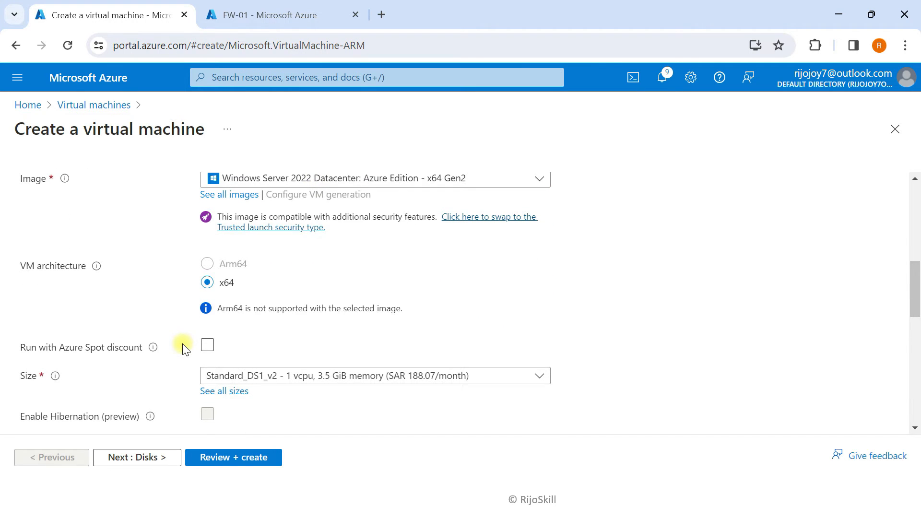
pyautogui.scroll(-7, 150, 323)
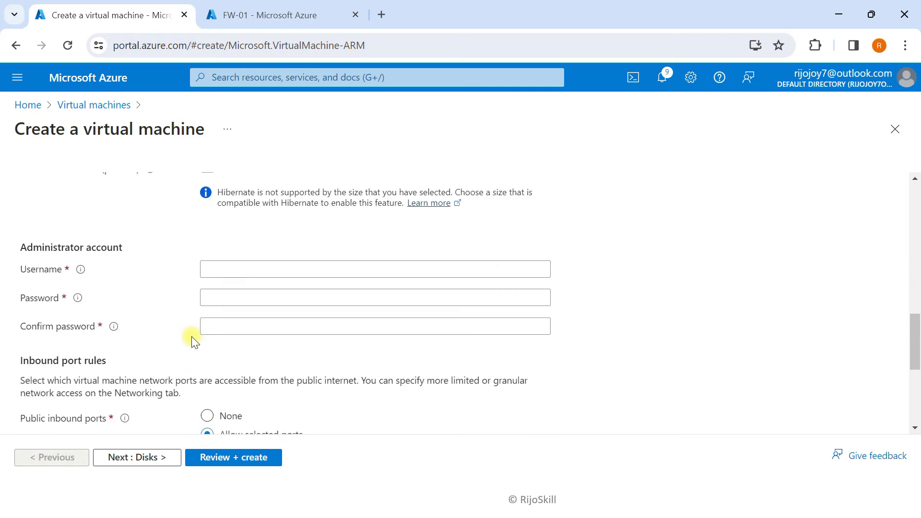
pyautogui.scroll(-1, 192, 341)
pyautogui.click(237, 226)
pyautogui.write('adminp')
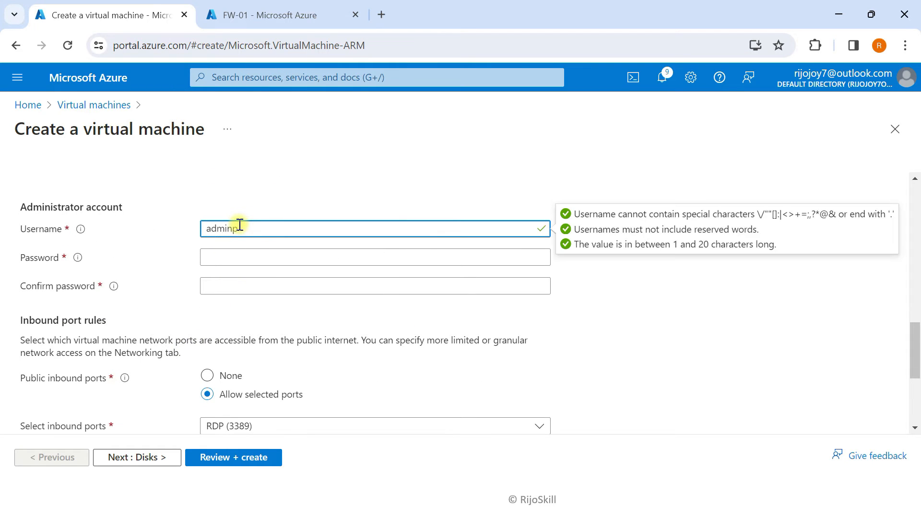
pyautogui.press('Tab')
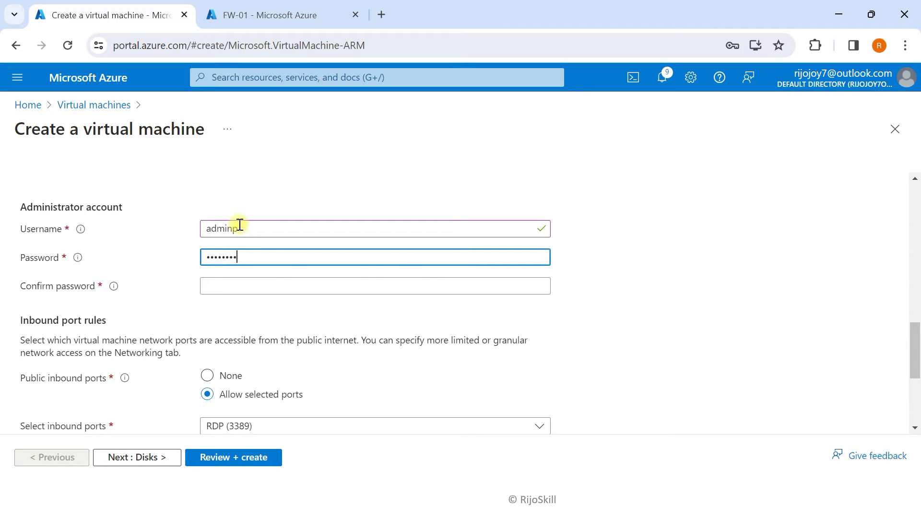
pyautogui.write('13')
pyautogui.press('Tab')
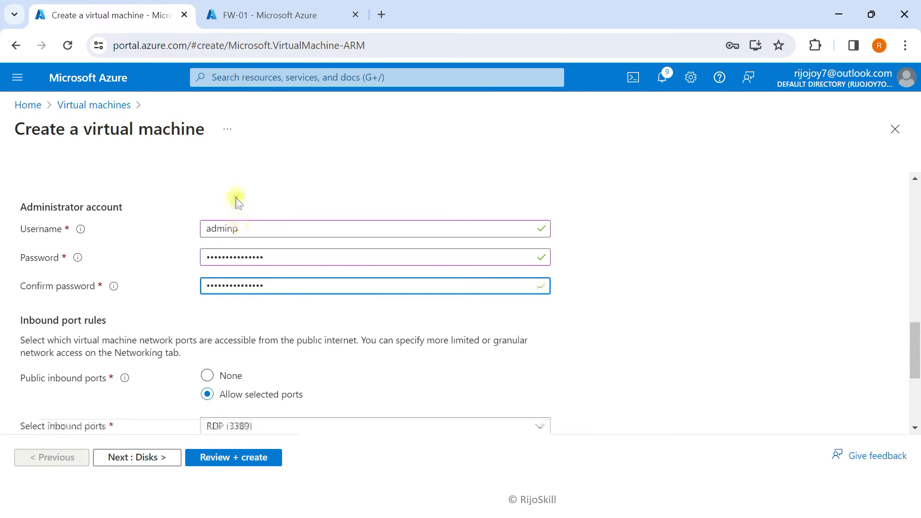
pyautogui.scroll(-1, 96, 307)
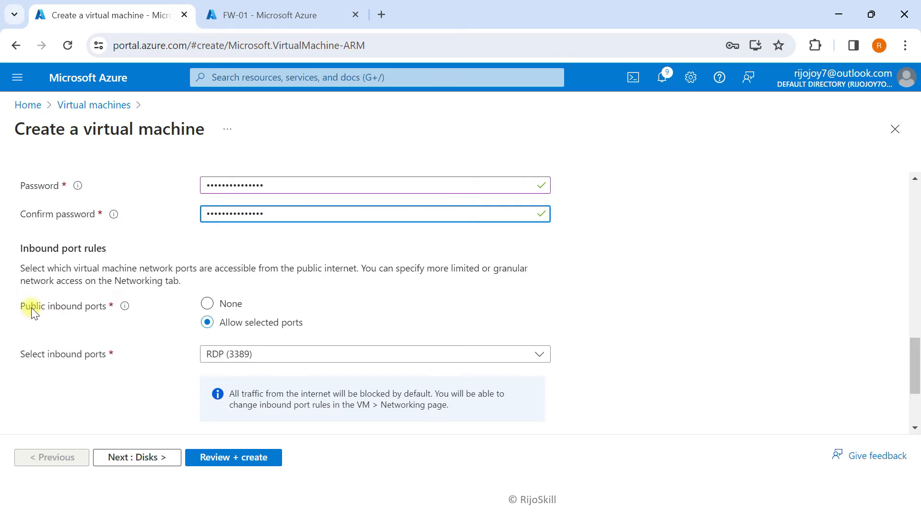
pyautogui.click(127, 457)
pyautogui.scroll(-1, 192, 374)
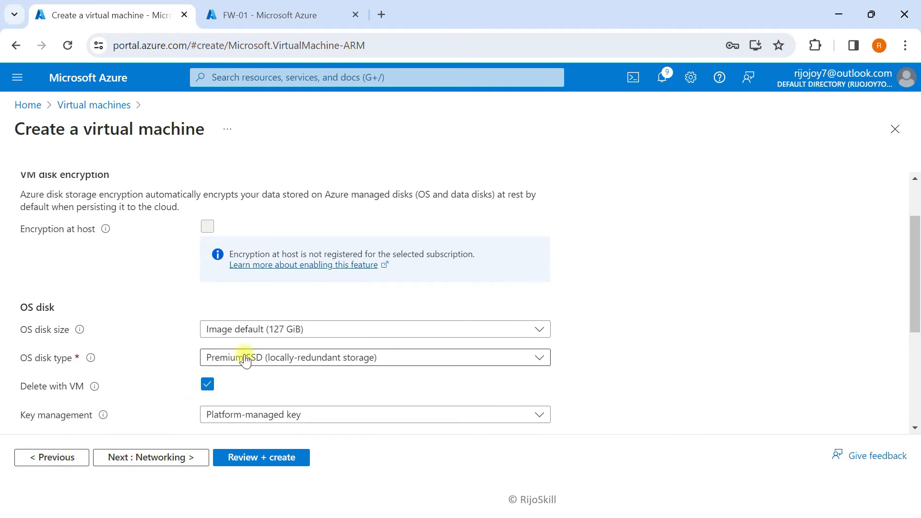
# On Networking, place the VM in VNet-Spoke-Production with subnet SN-Prod-VM-Spoke
pyautogui.click(144, 457)
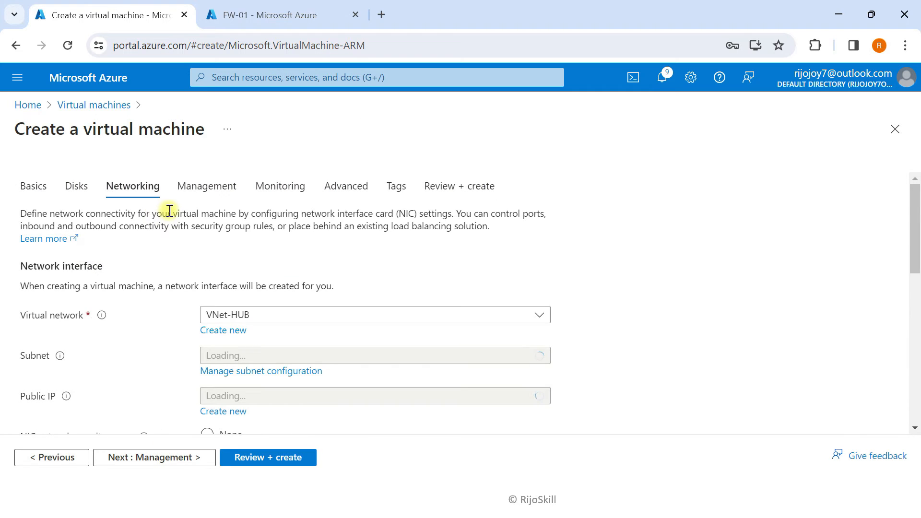
pyautogui.scroll(-1, 158, 240)
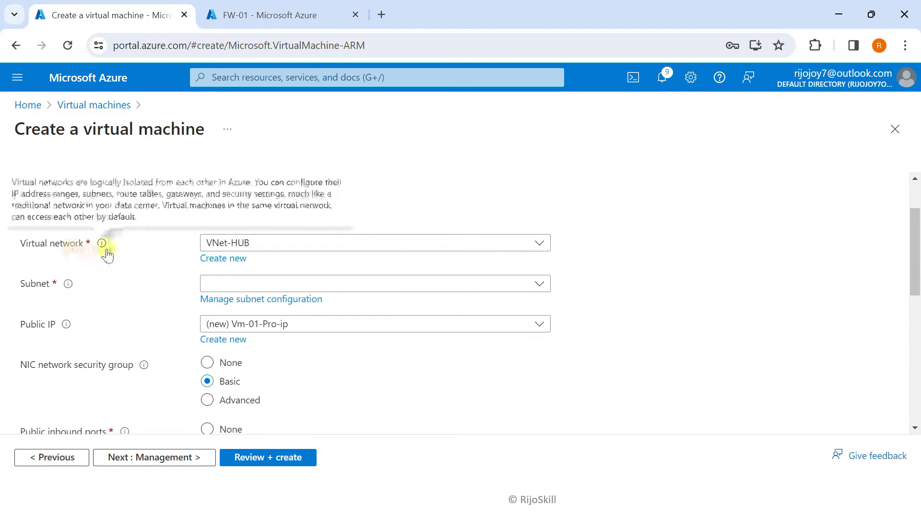
pyautogui.click(235, 243)
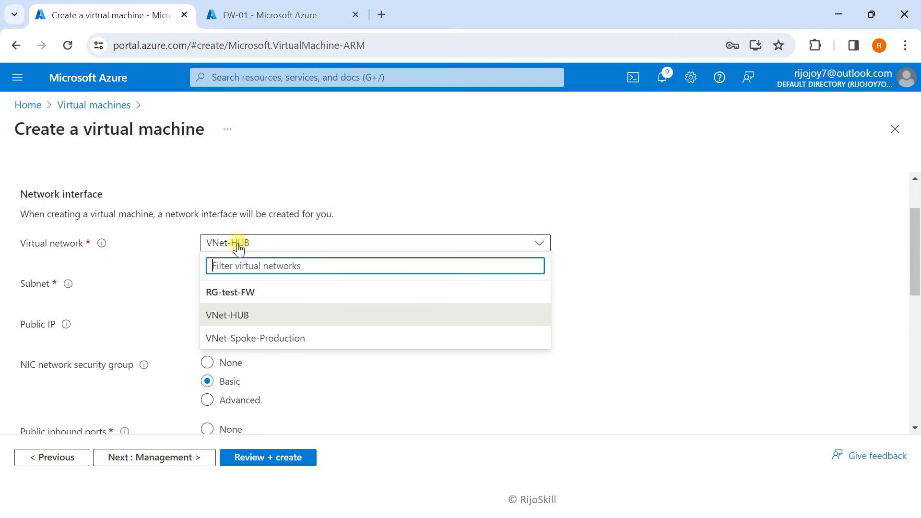
pyautogui.click(246, 339)
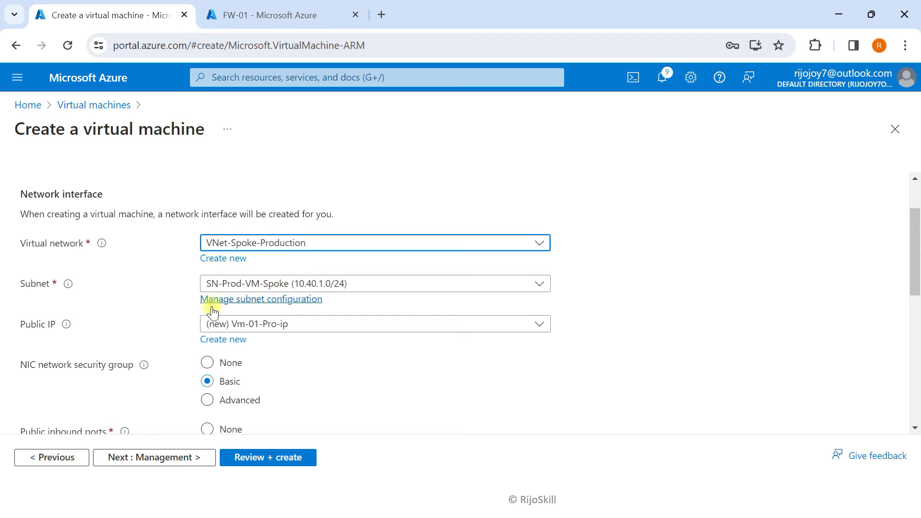
pyautogui.scroll(-3, 240, 287)
pyautogui.scroll(-1, 218, 434)
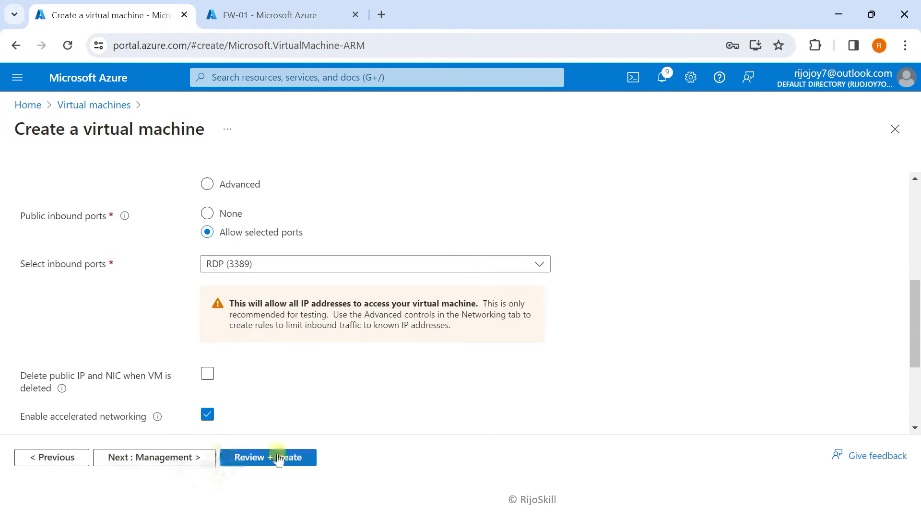
# Skip through Management, Monitoring, Advanced and Tags to Review + create, then create Vm-01-Pro
pyautogui.click(200, 456)
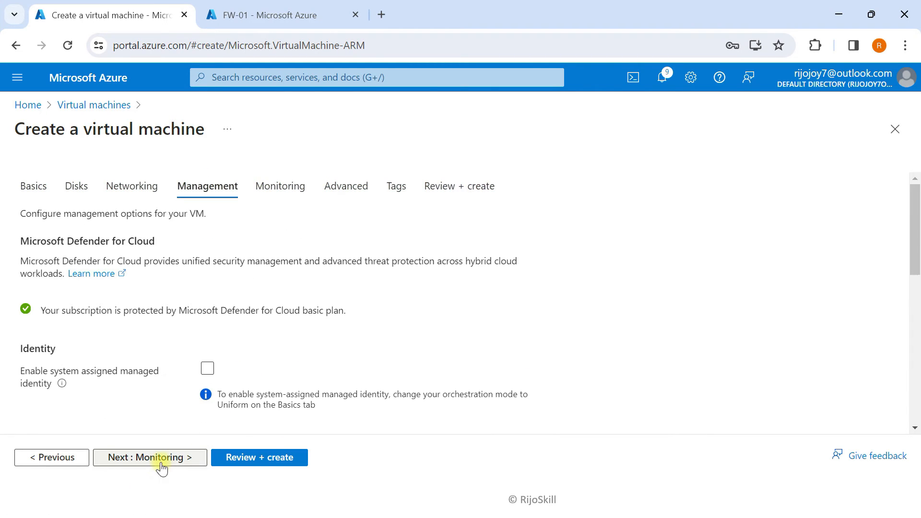
pyautogui.click(160, 461)
pyautogui.click(162, 462)
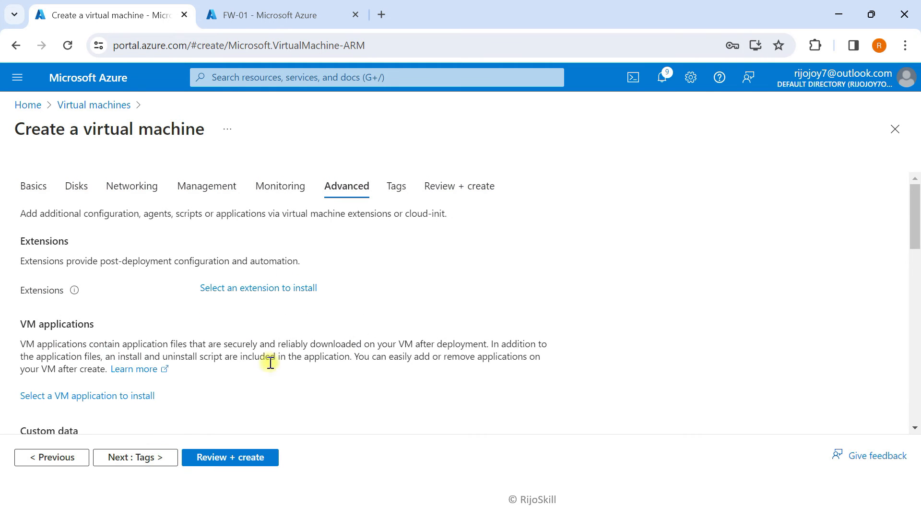
pyautogui.click(160, 459)
pyautogui.click(167, 458)
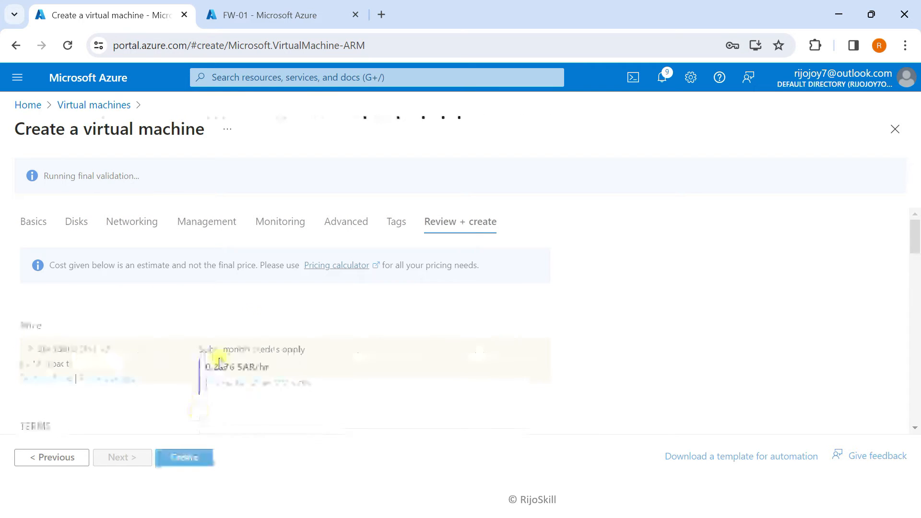
pyautogui.click(185, 460)
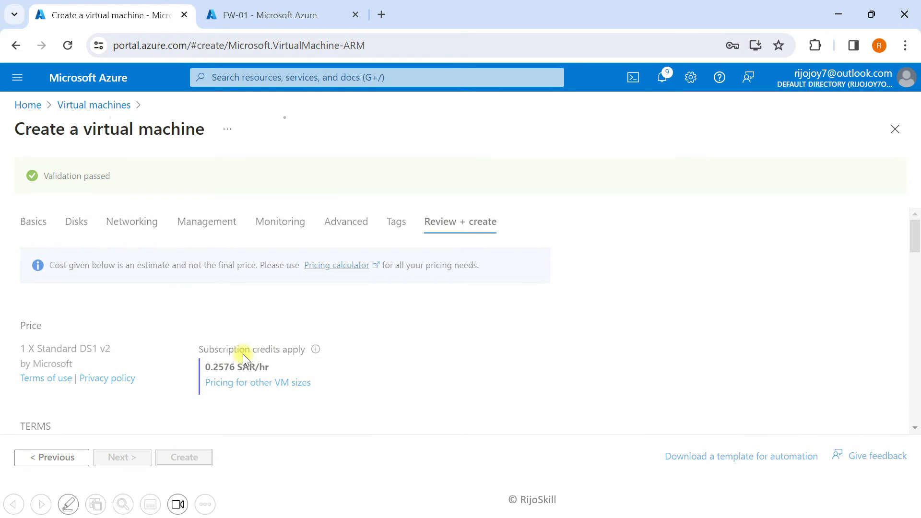
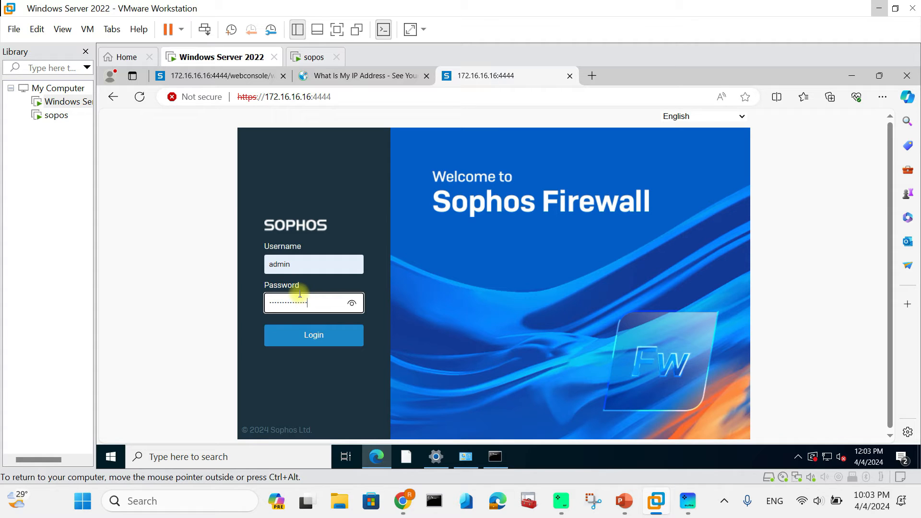
# Log in to the Sophos web console and view the appliance's LAN address 172.16.16.16 on its console
pyautogui.click(329, 338)
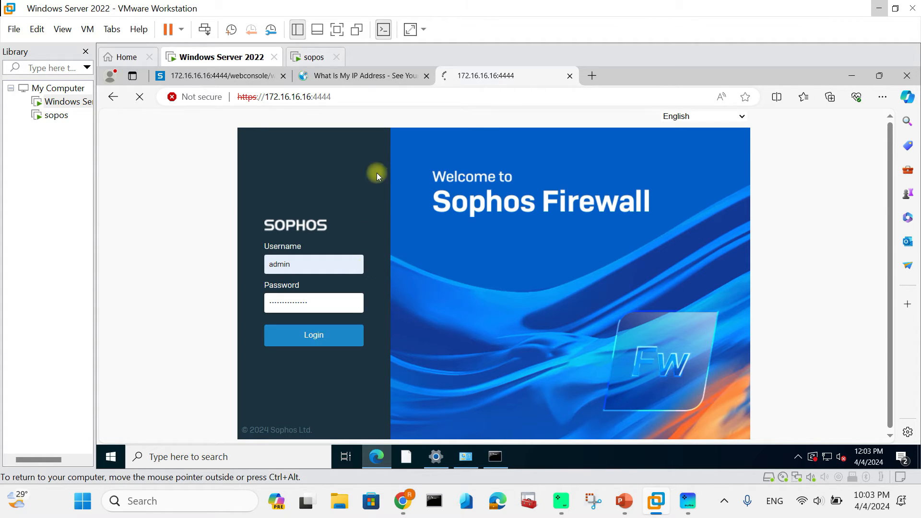
pyautogui.click(305, 57)
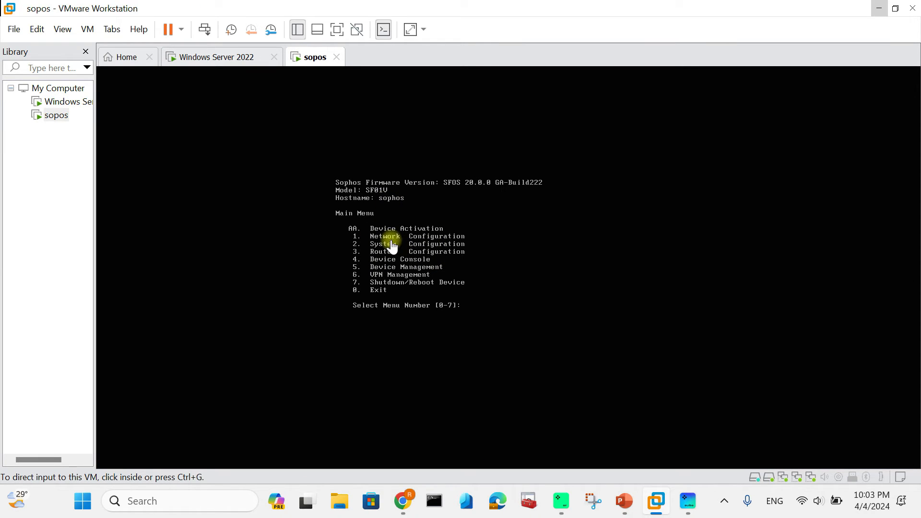
pyautogui.click(481, 312)
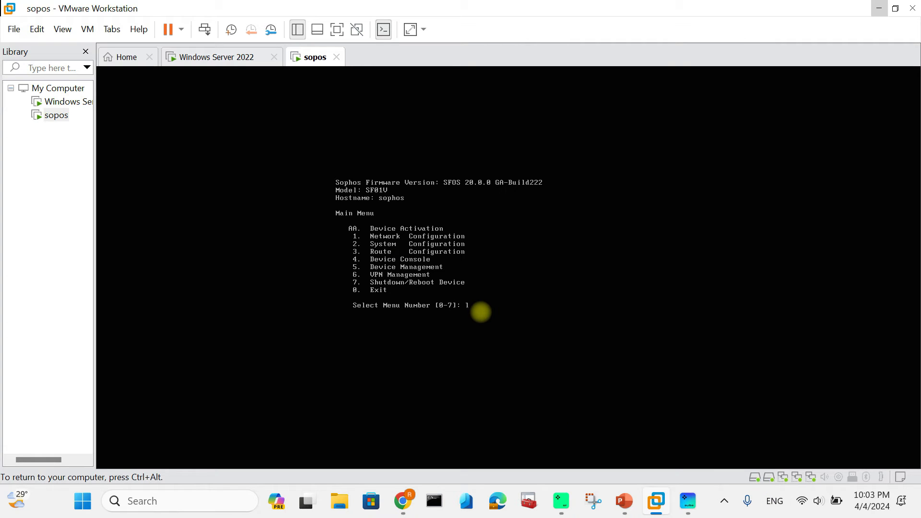
pyautogui.press('Return')
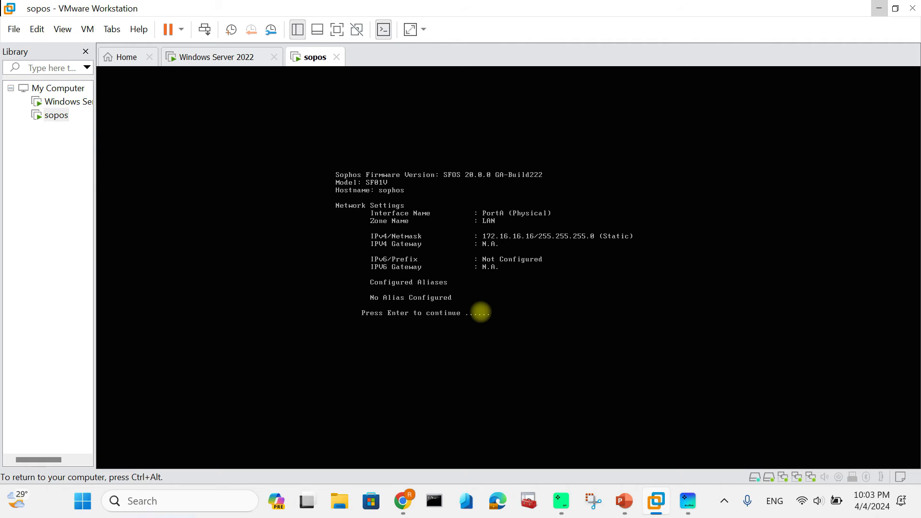
# Return to the Windows Server 2022 VM showing the Sophos dashboard
pyautogui.press('super+Tab')
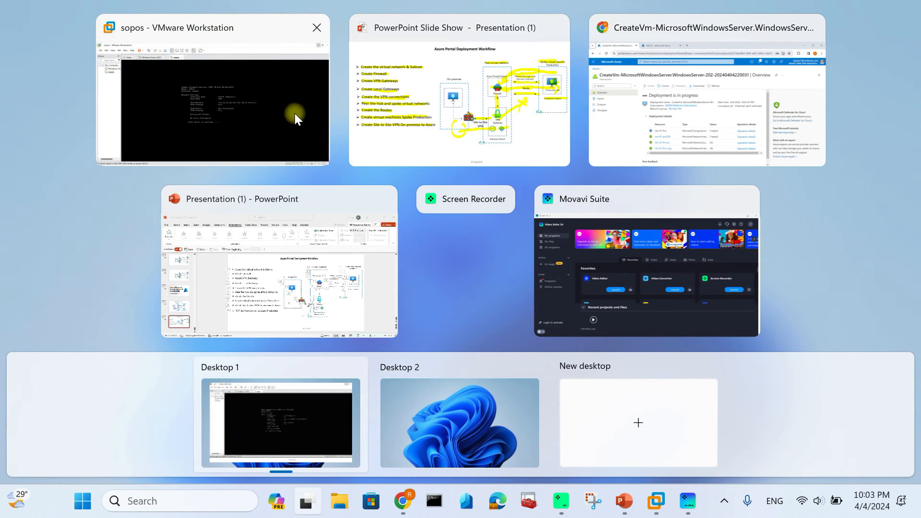
pyautogui.click(232, 97)
pyautogui.click(203, 57)
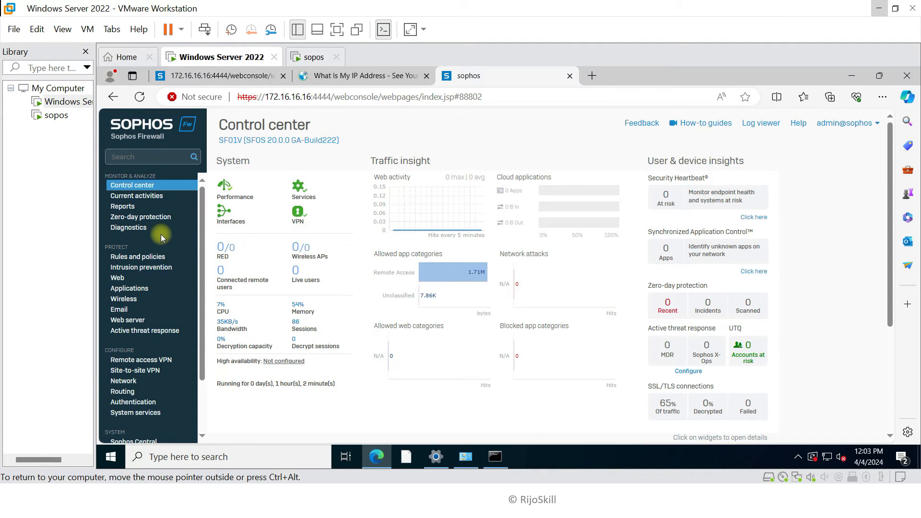
# Add a new IPsec site-to-site connection named S2SAzvpn
pyautogui.scroll(-1, 160, 244)
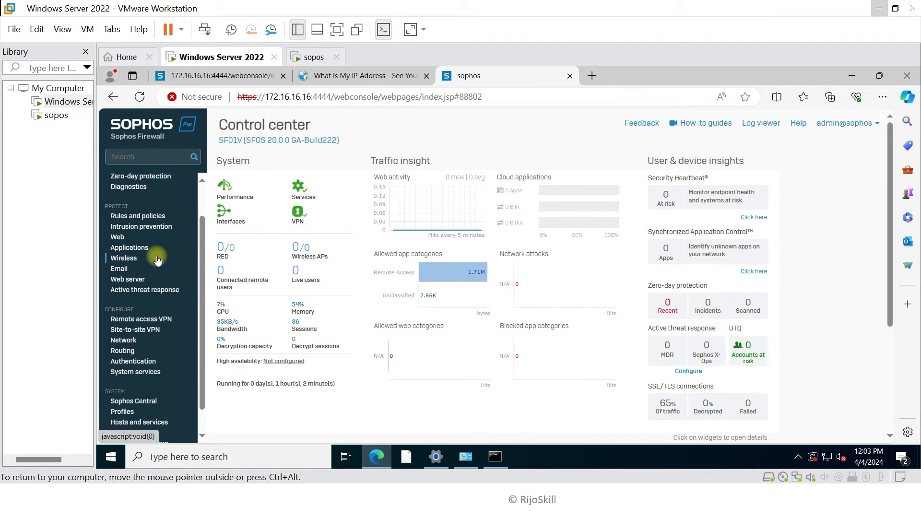
pyautogui.click(146, 333)
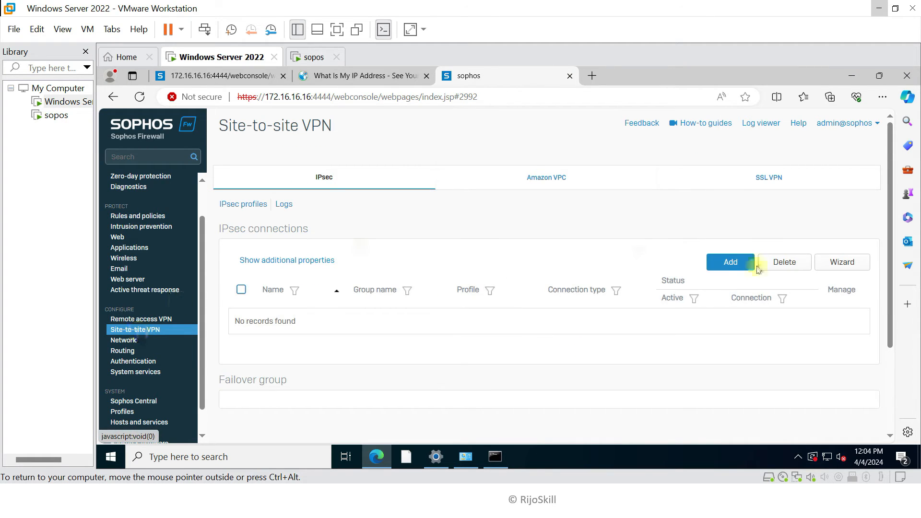
pyautogui.click(724, 263)
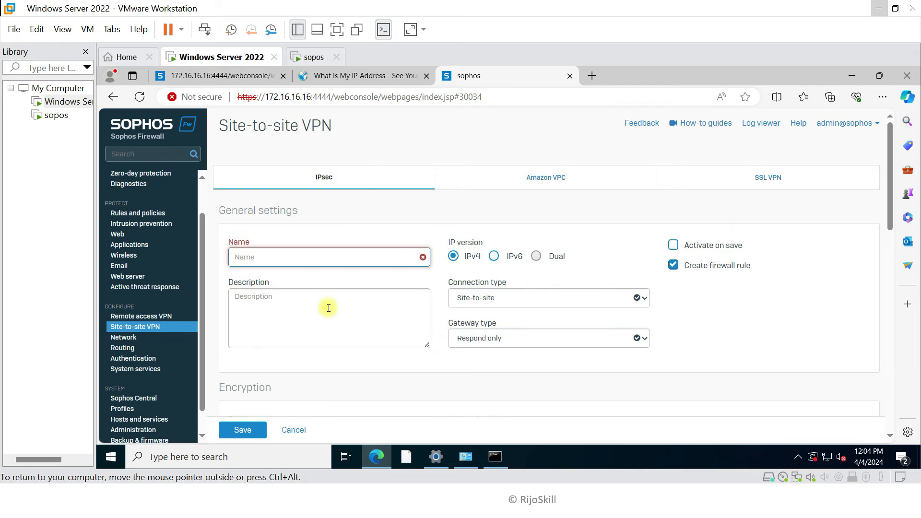
pyautogui.click(302, 261)
pyautogui.write('S@')
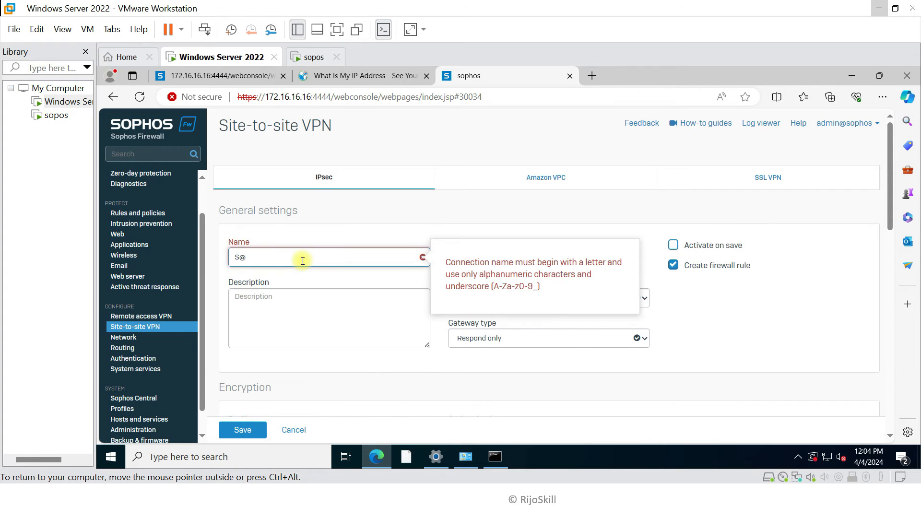
pyautogui.press('BackSpace')
pyautogui.press('BackSpace')
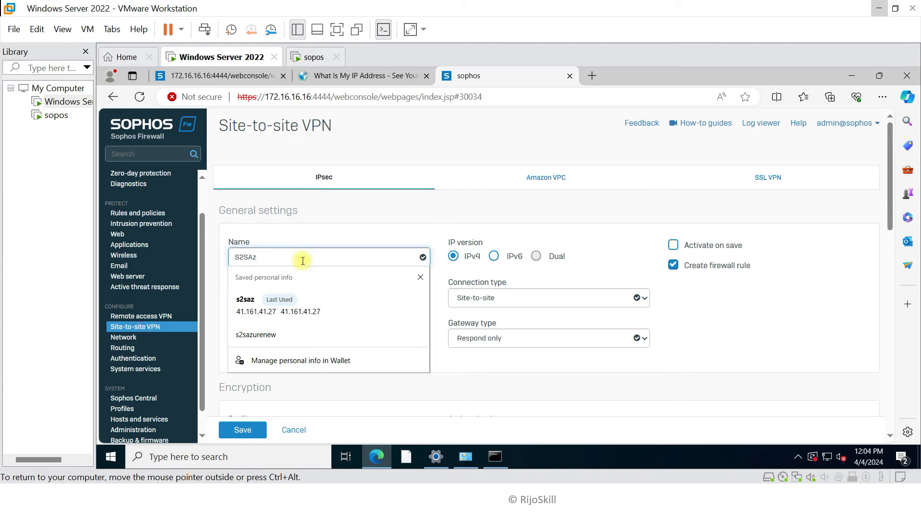
pyautogui.write('vo')
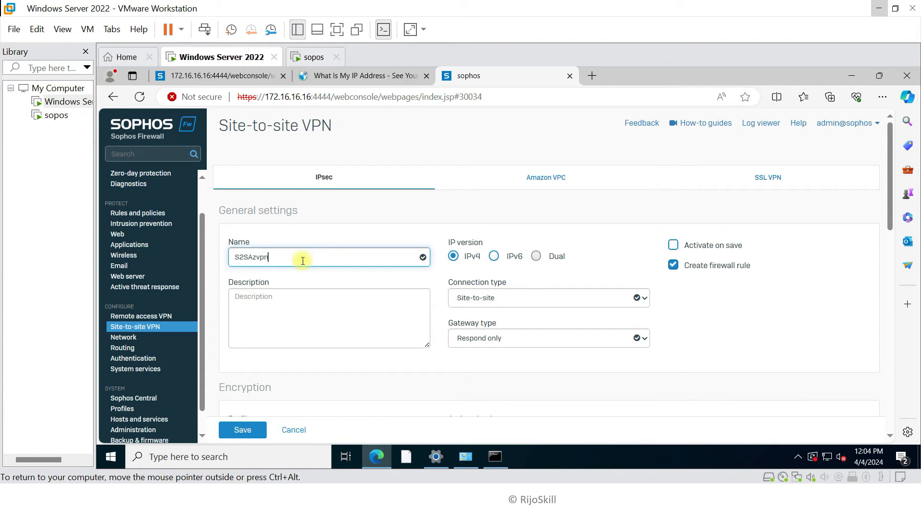
# Set the connection type to Tunnel interface and enable Activate on save
pyautogui.click(477, 304)
pyautogui.click(484, 336)
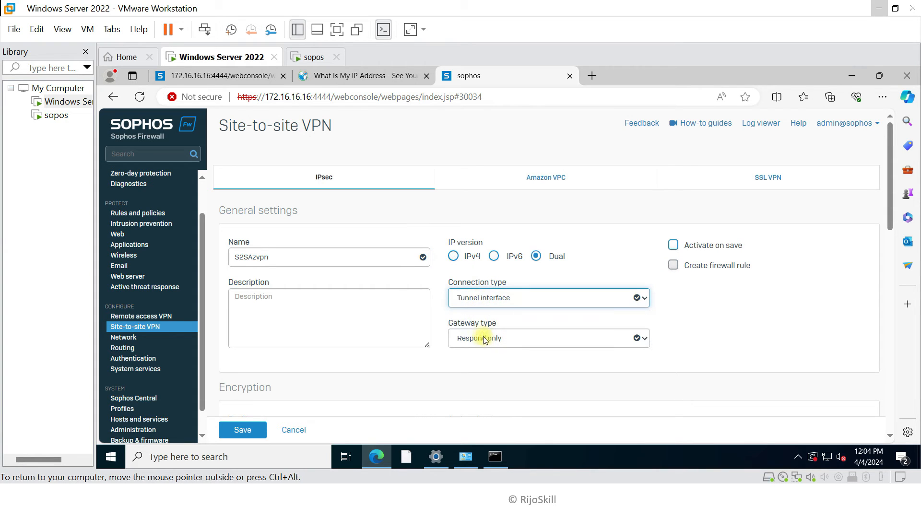
pyautogui.click(676, 247)
pyautogui.click(278, 309)
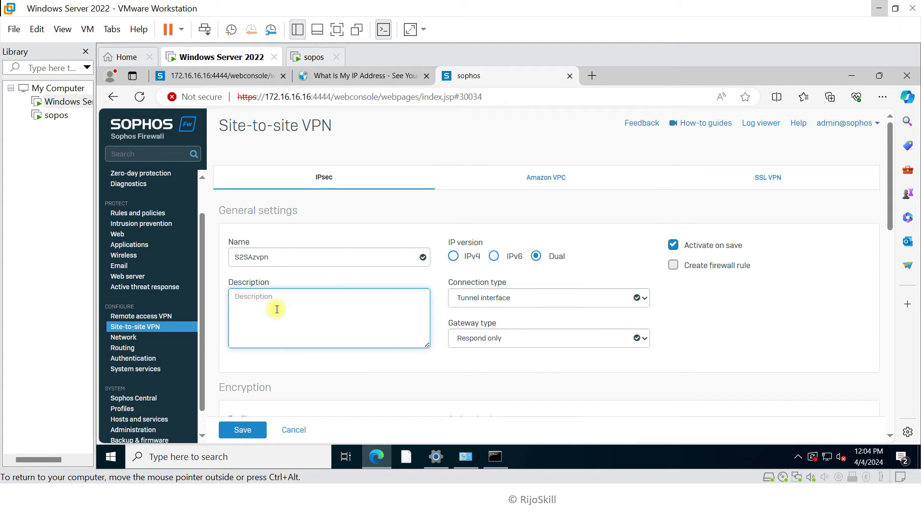
pyautogui.click(478, 338)
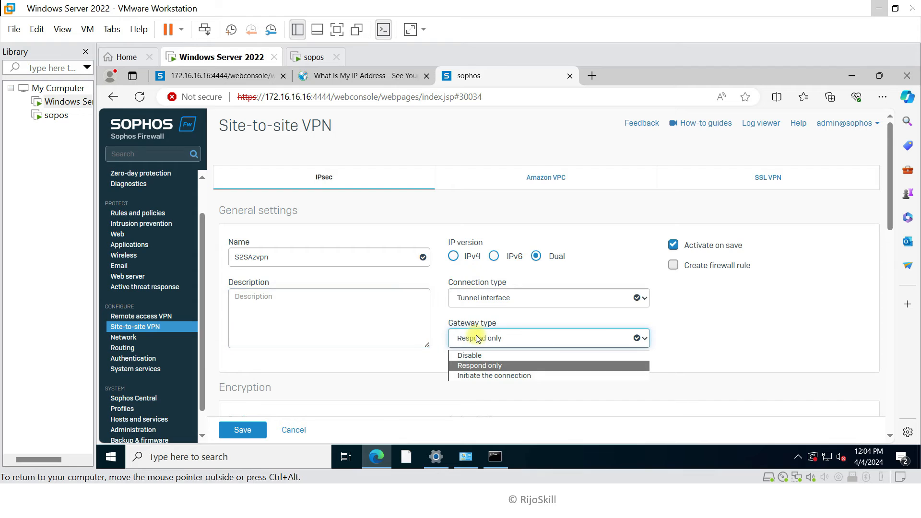
pyautogui.scroll(-1, 477, 338)
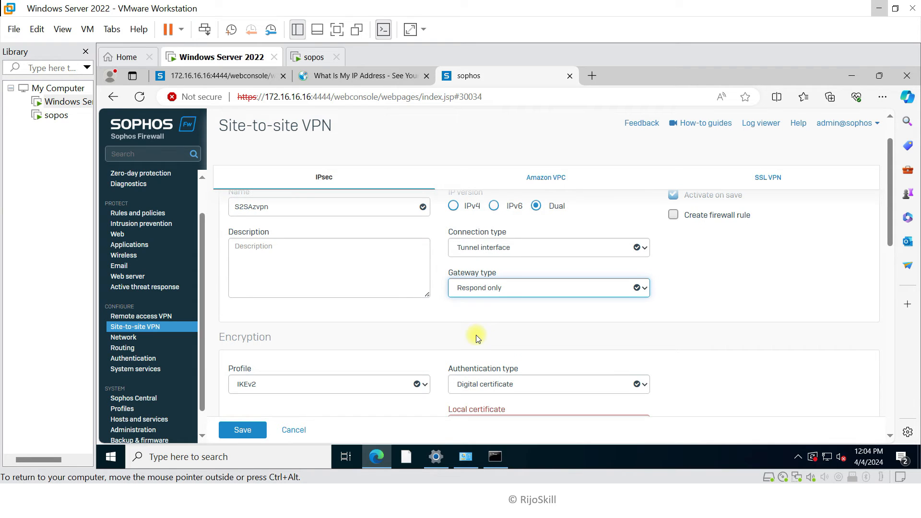
# Set gateway type Initiate the connection, profile Microsoft Azure (IKEv2), authentication Preshared key
pyautogui.click(484, 289)
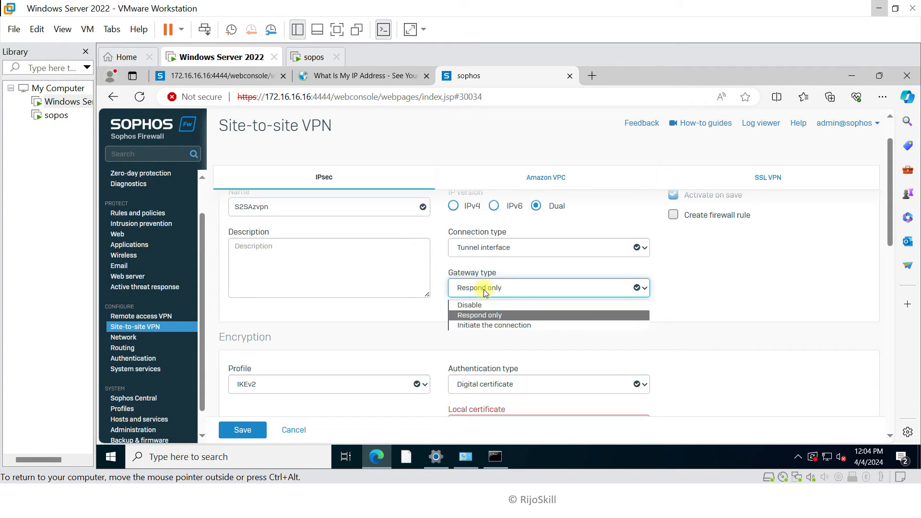
pyautogui.click(491, 326)
pyautogui.scroll(-2, 384, 331)
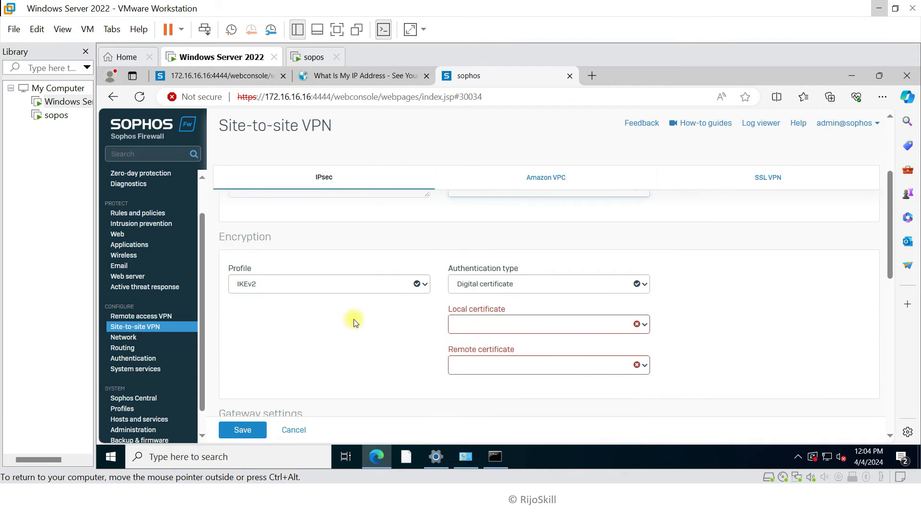
pyautogui.click(285, 286)
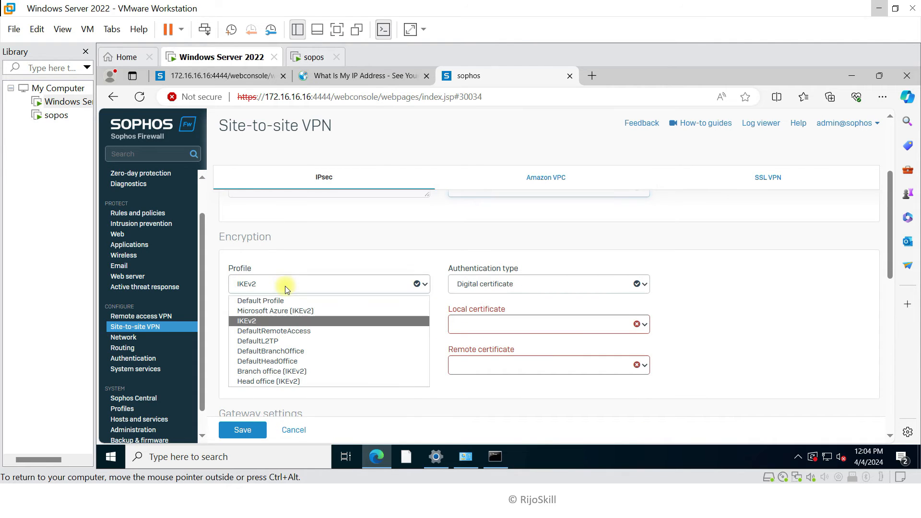
pyautogui.click(282, 312)
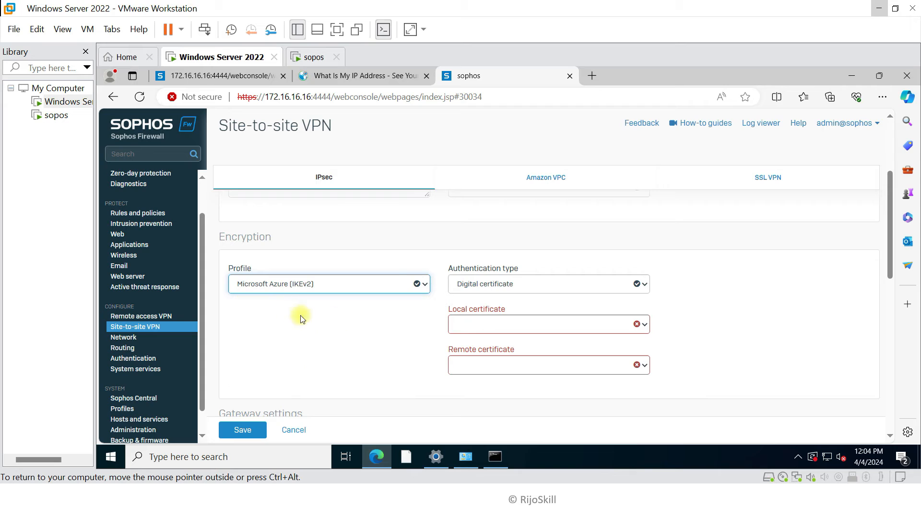
pyautogui.click(497, 288)
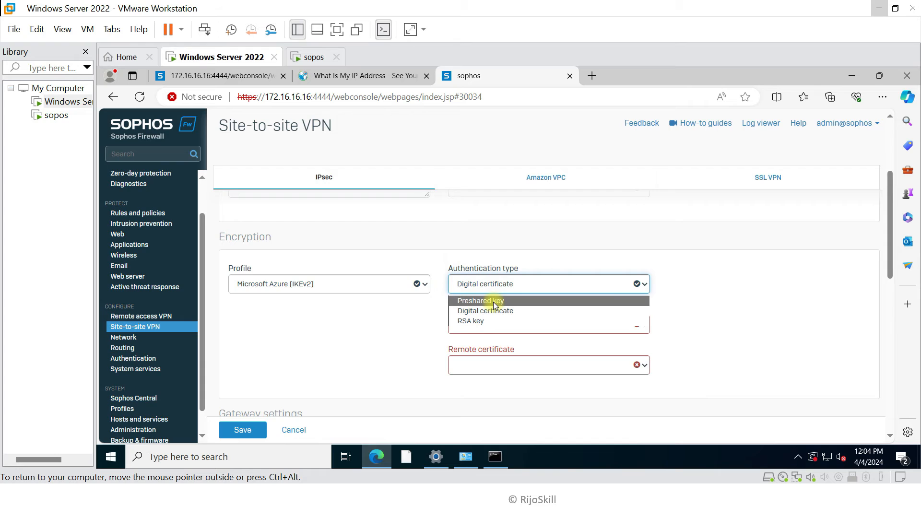
pyautogui.click(494, 302)
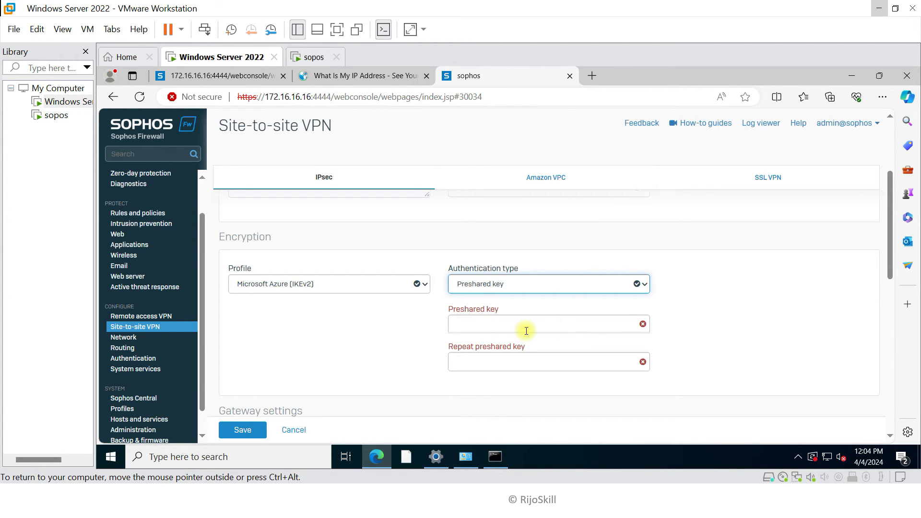
pyautogui.press('super+Tab')
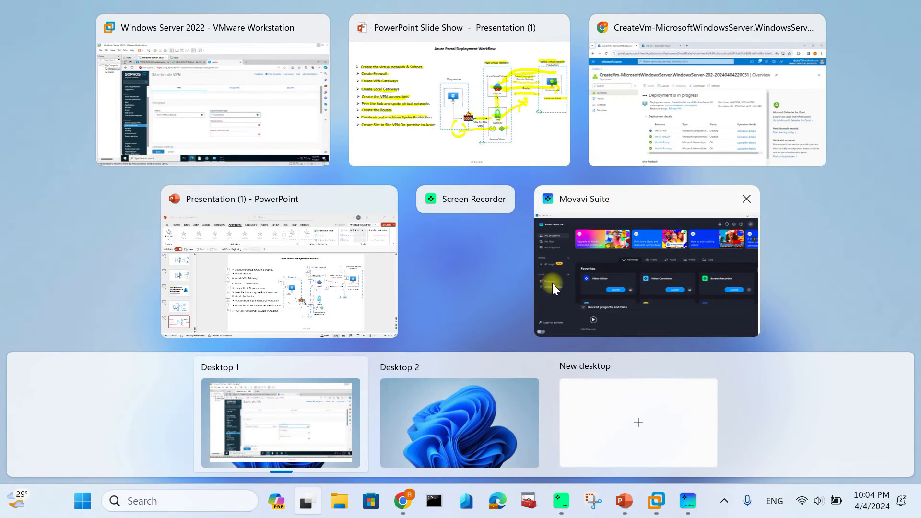
# In the Azure portal, open the Conet-Onperm-HUb connection's shared key settings
pyautogui.click(686, 79)
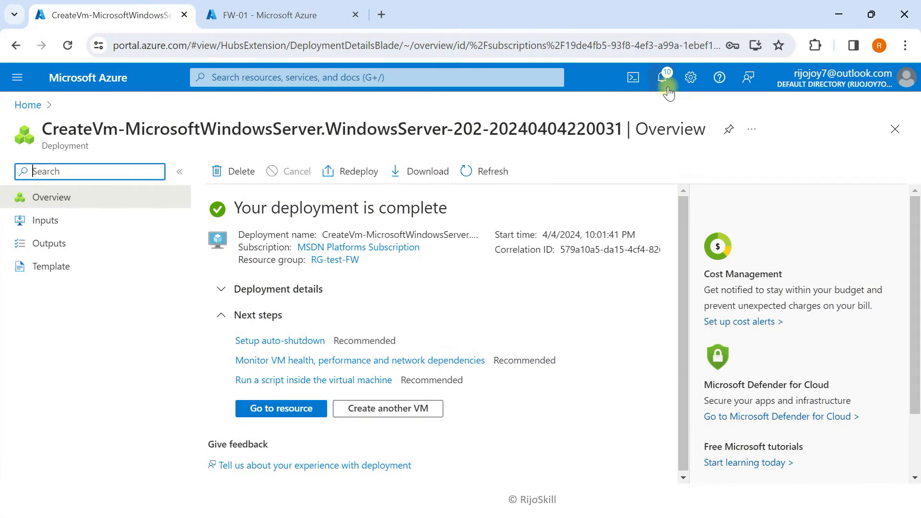
pyautogui.click(87, 77)
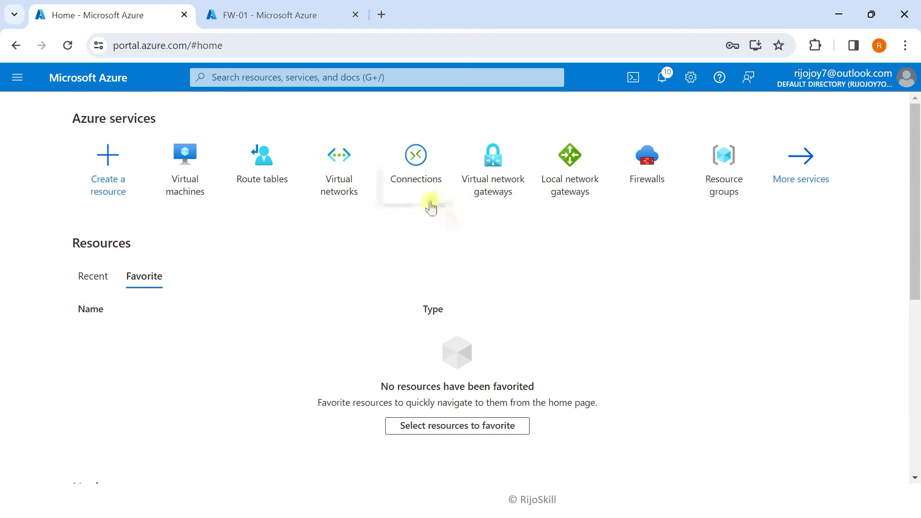
pyautogui.click(425, 182)
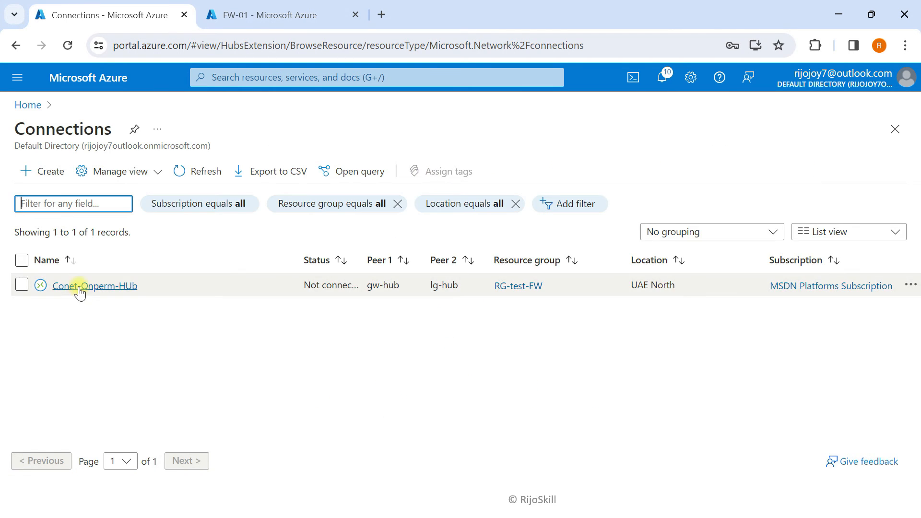
pyautogui.click(79, 287)
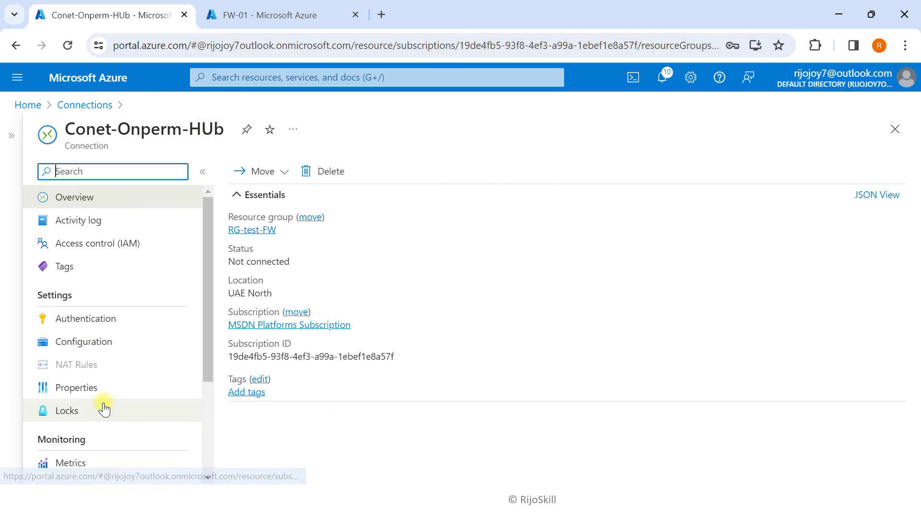
pyautogui.click(91, 322)
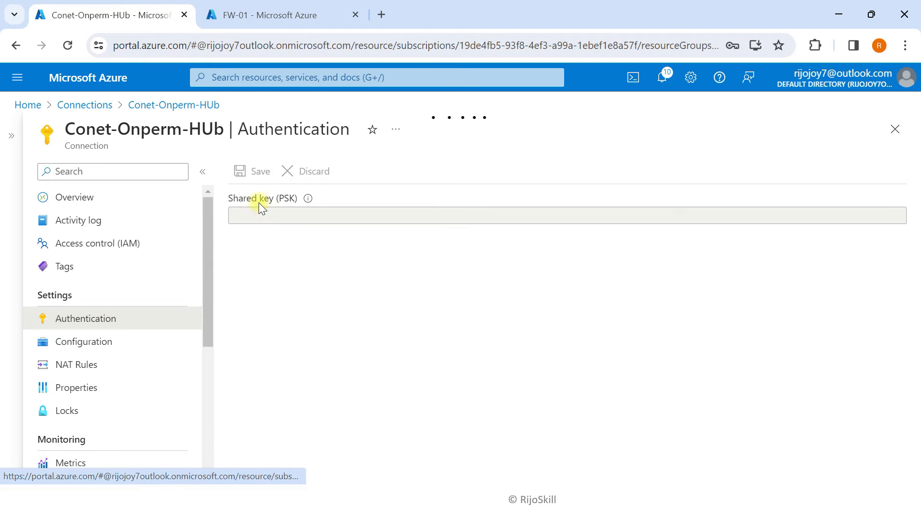
# Replace the shared key with the new key, save, and confirm the success notification
pyautogui.click(272, 211)
pyautogui.hotkey('ctrl', 'v')
pyautogui.click(897, 215)
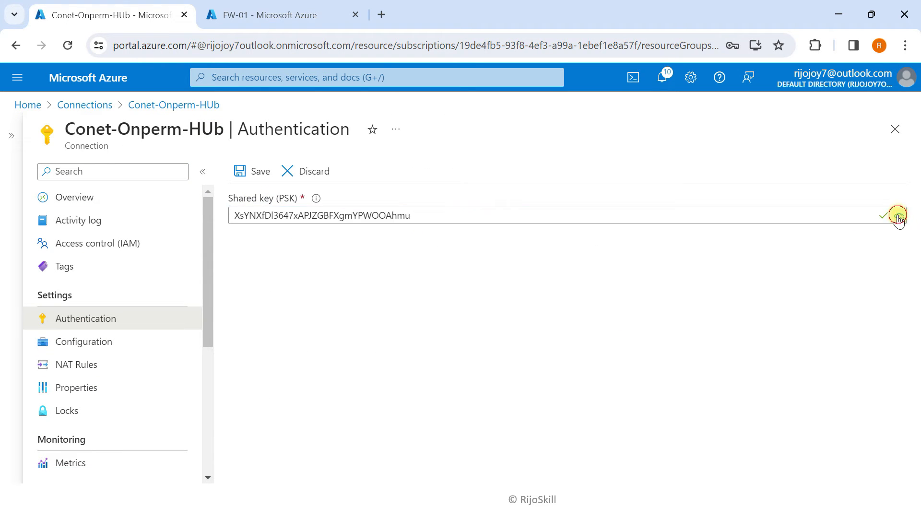
pyautogui.doubleClick(435, 221)
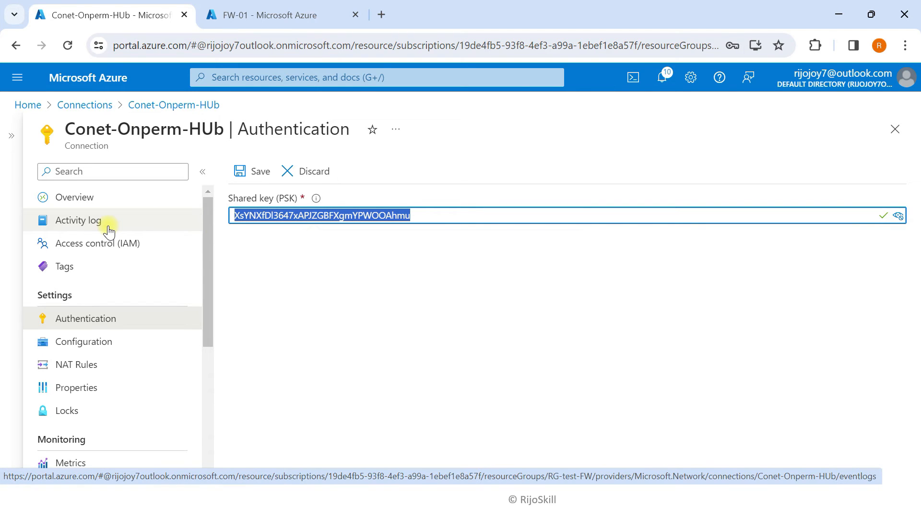
pyautogui.press('BackSpace')
pyautogui.write('abc123')
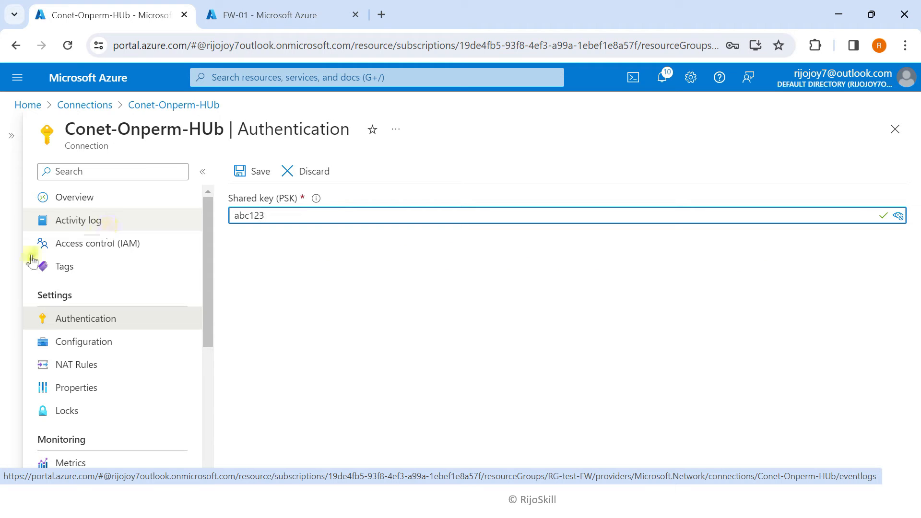
pyautogui.click(237, 172)
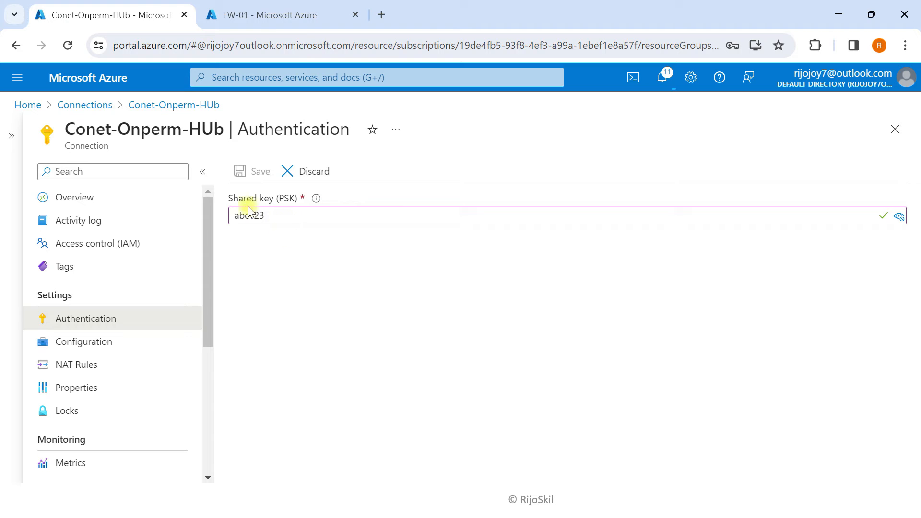
pyautogui.click(663, 78)
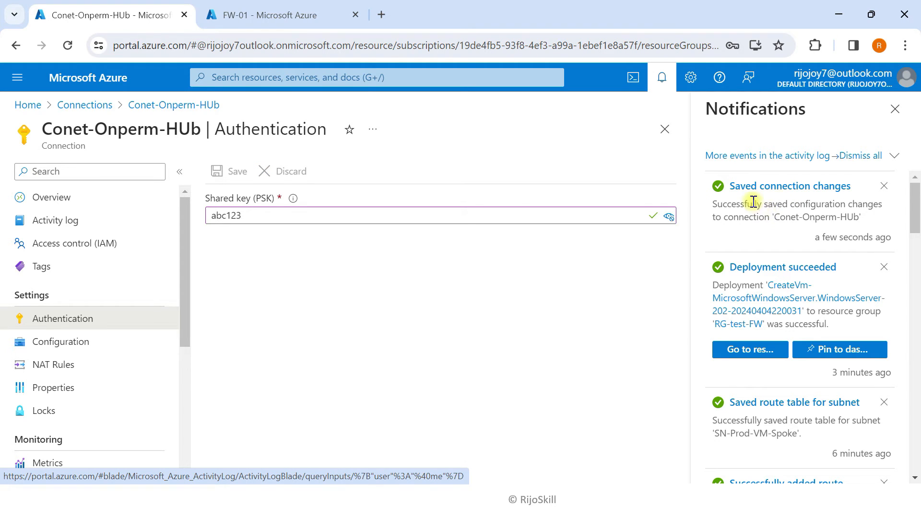
pyautogui.click(838, 14)
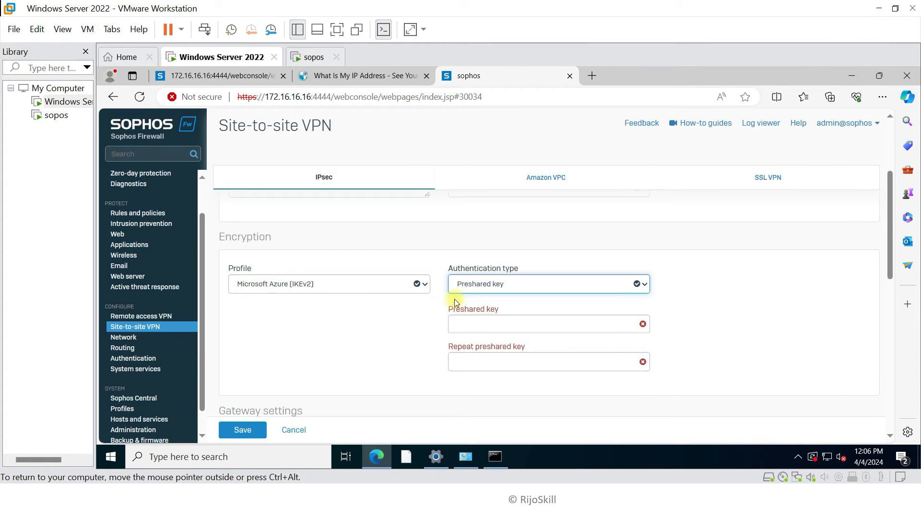
# Enter the preshared key and repeat it in the confirmation field
pyautogui.click(477, 320)
pyautogui.write('••••••')
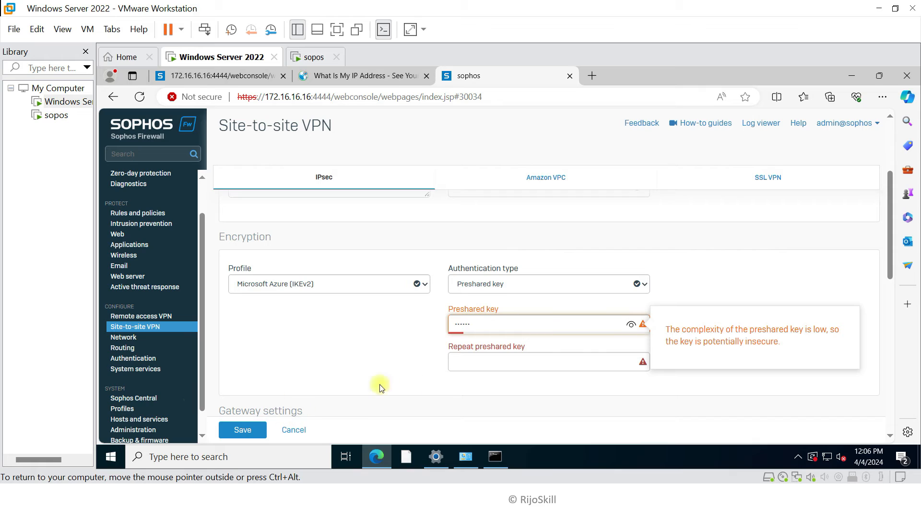
pyautogui.click(451, 365)
pyautogui.write('••••••')
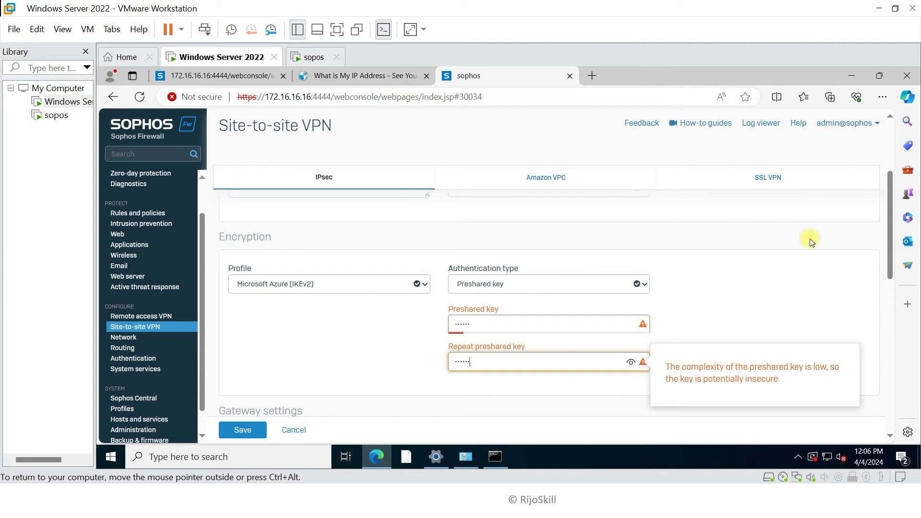
# Set listening interface to PortB - 192.168.243.227 and clear the gateway address placeholder
pyautogui.moveTo(889, 240); pyautogui.dragTo(891, 308)
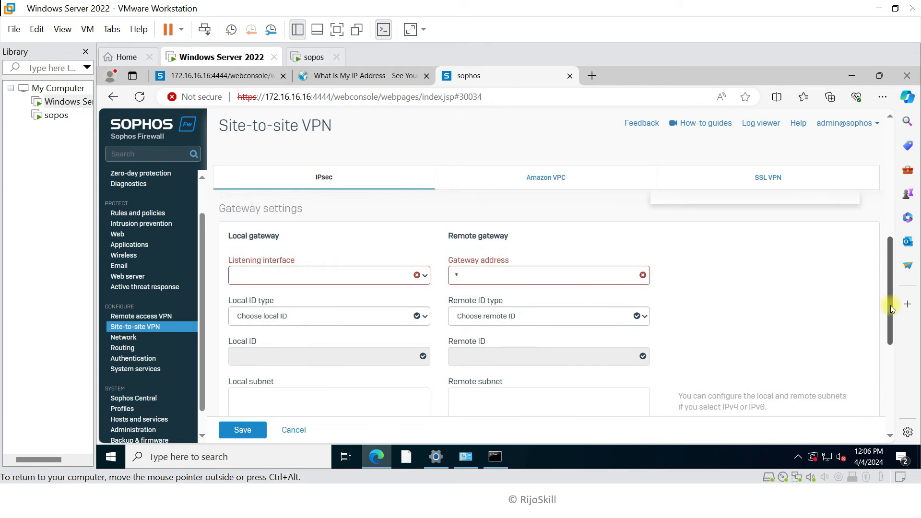
pyautogui.click(291, 283)
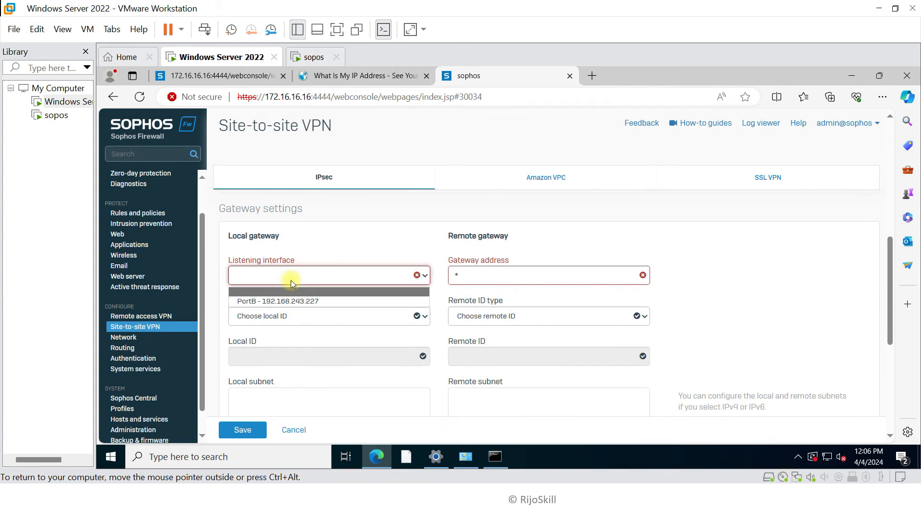
pyautogui.click(276, 301)
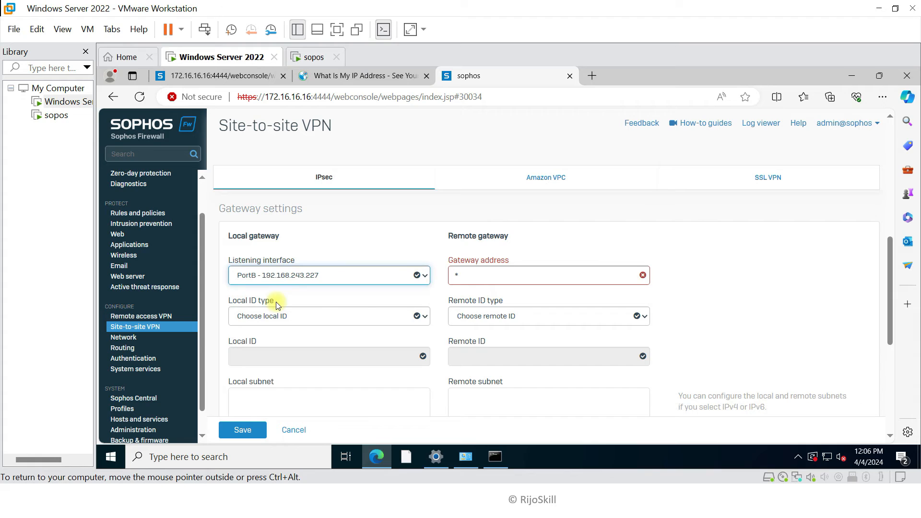
pyautogui.click(476, 278)
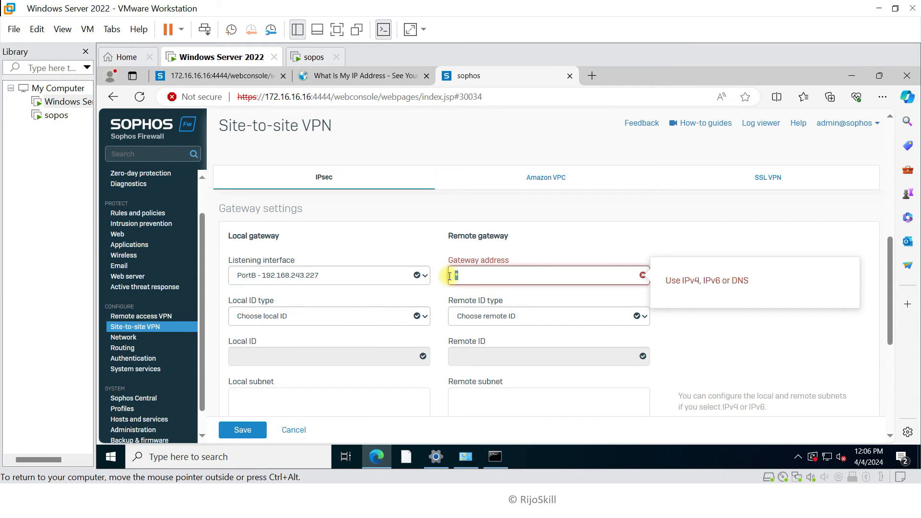
pyautogui.press('BackSpace')
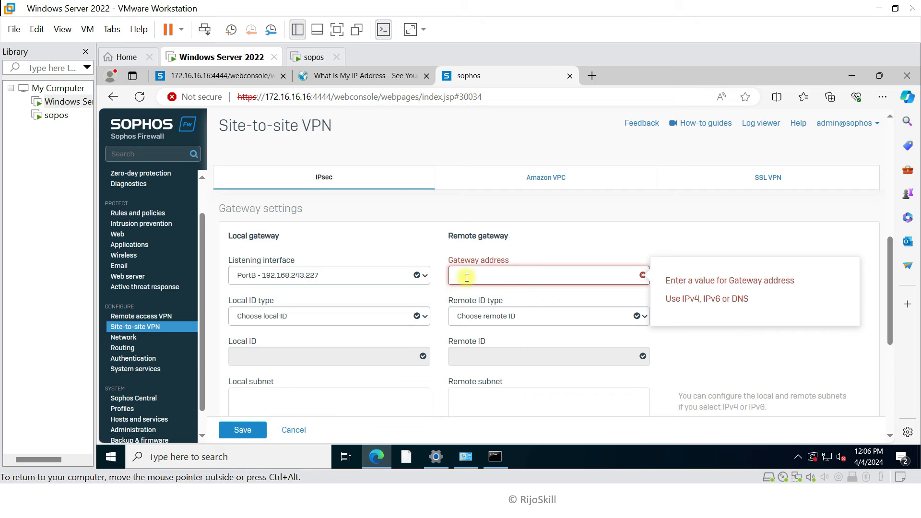
pyautogui.click(878, 7)
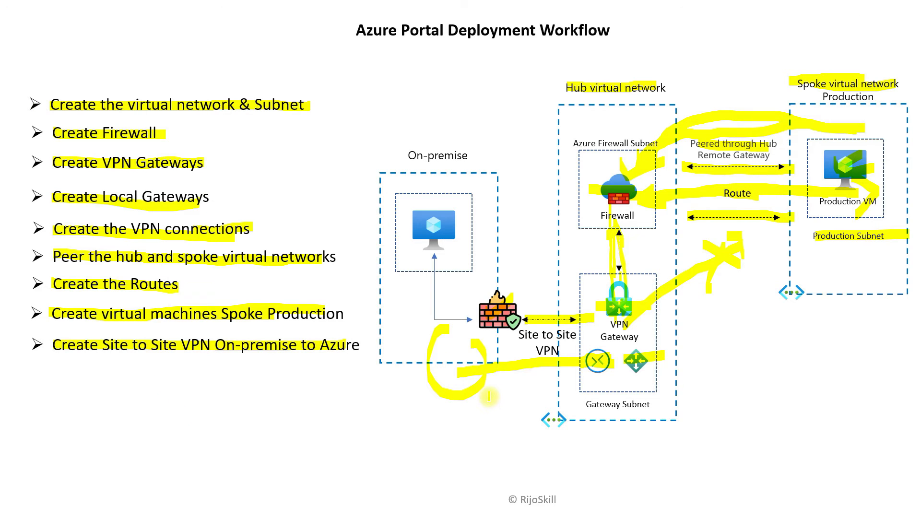
# Look up the GW-HUB gateway's public IP address 40.120.98.71 on its Overview
pyautogui.press('super+Tab')
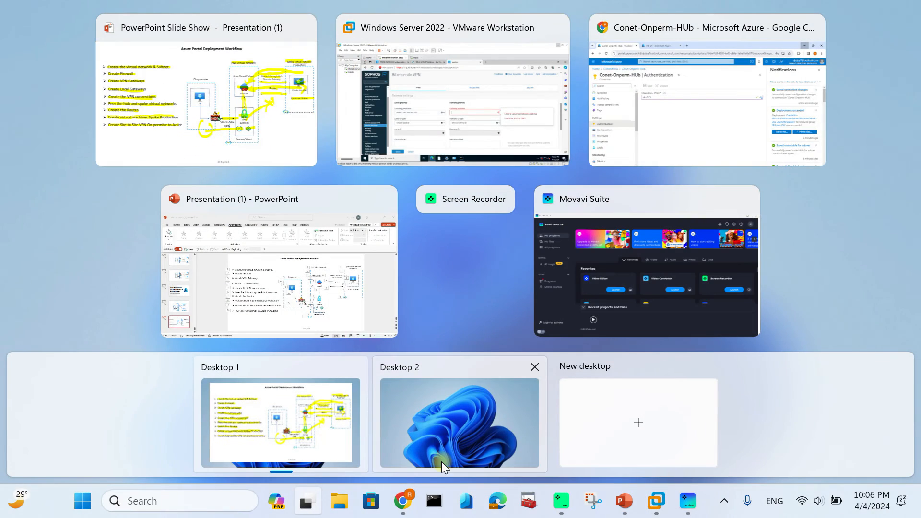
pyautogui.click(651, 101)
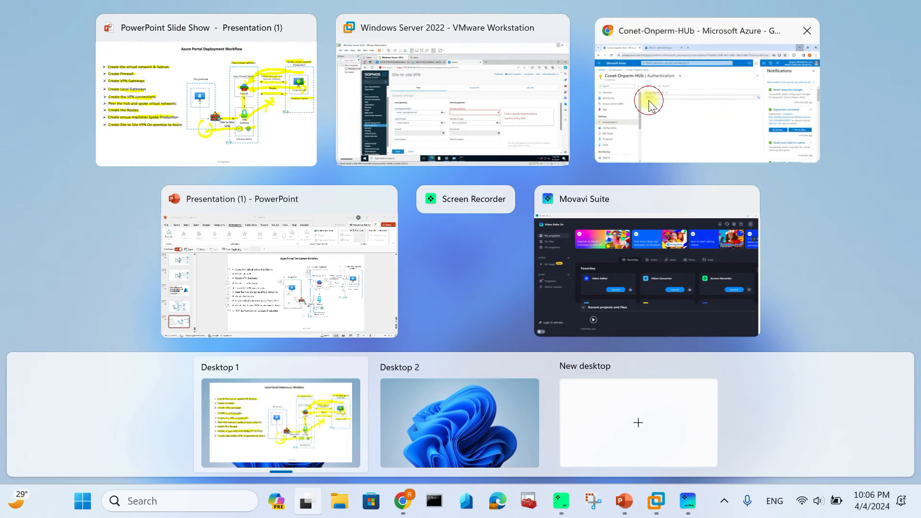
pyautogui.click(111, 78)
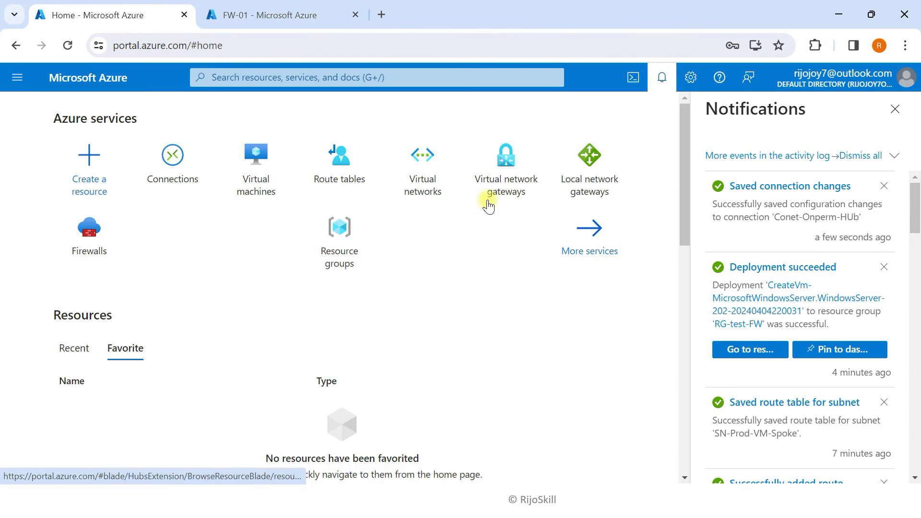
pyautogui.click(506, 176)
pyautogui.click(895, 109)
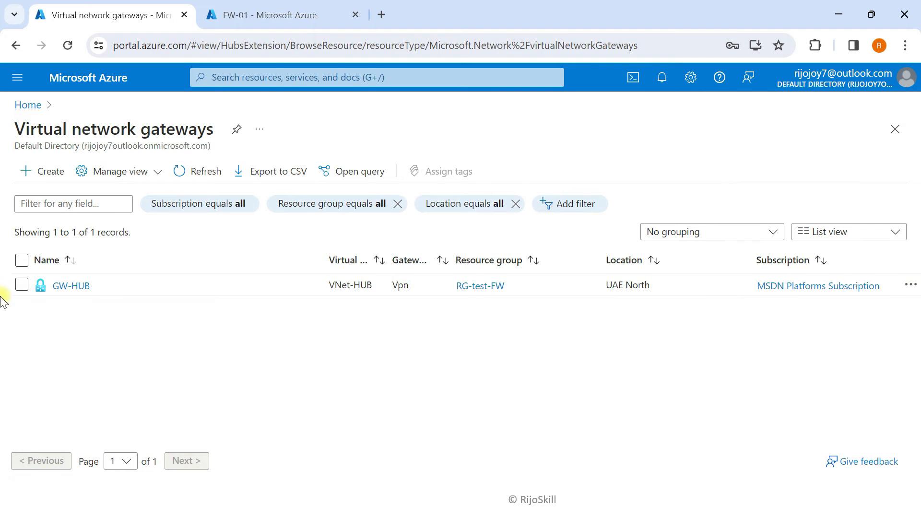
pyautogui.click(71, 286)
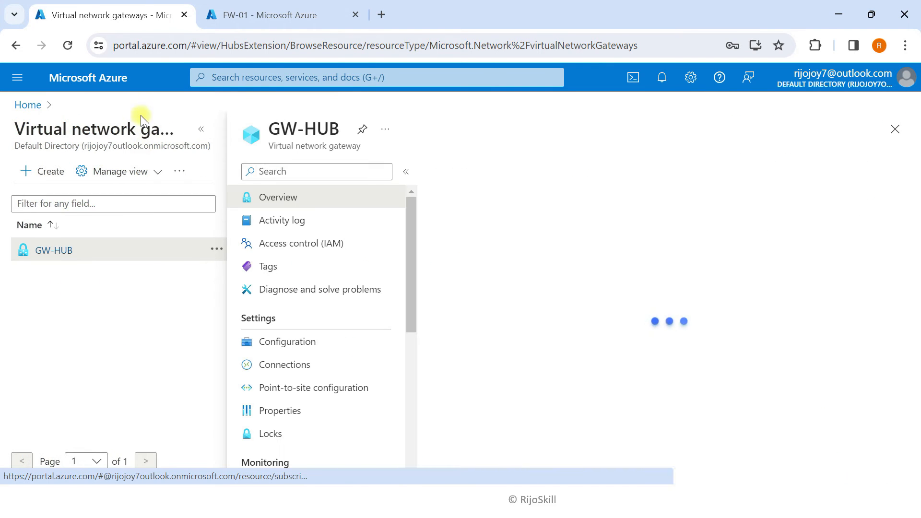
pyautogui.click(199, 132)
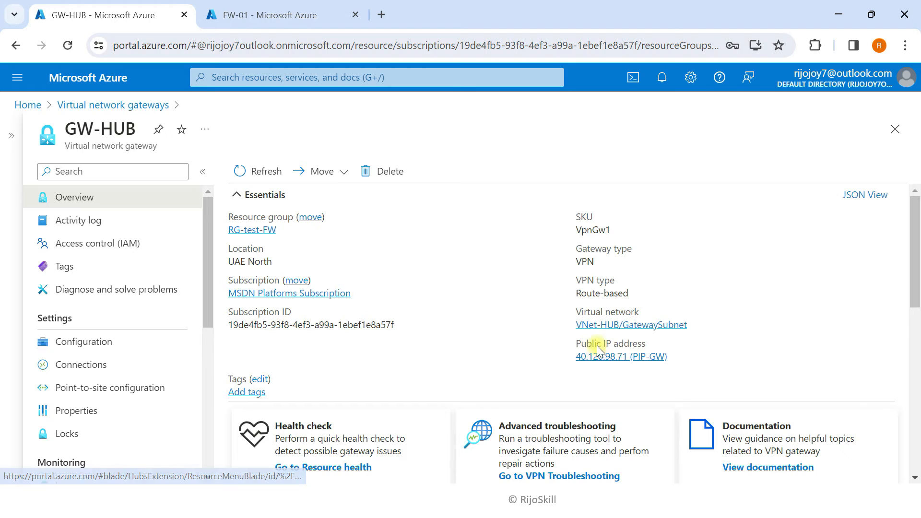
pyautogui.moveTo(670, 368)
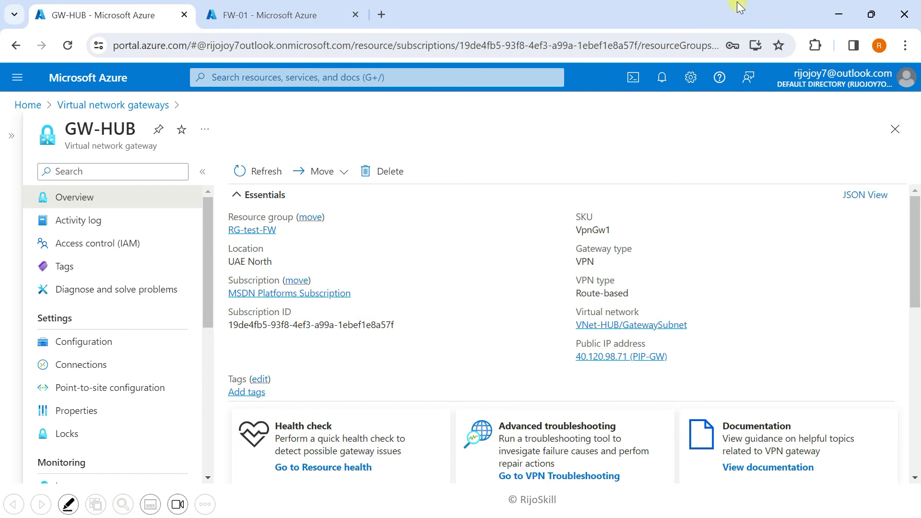
pyautogui.click(847, 11)
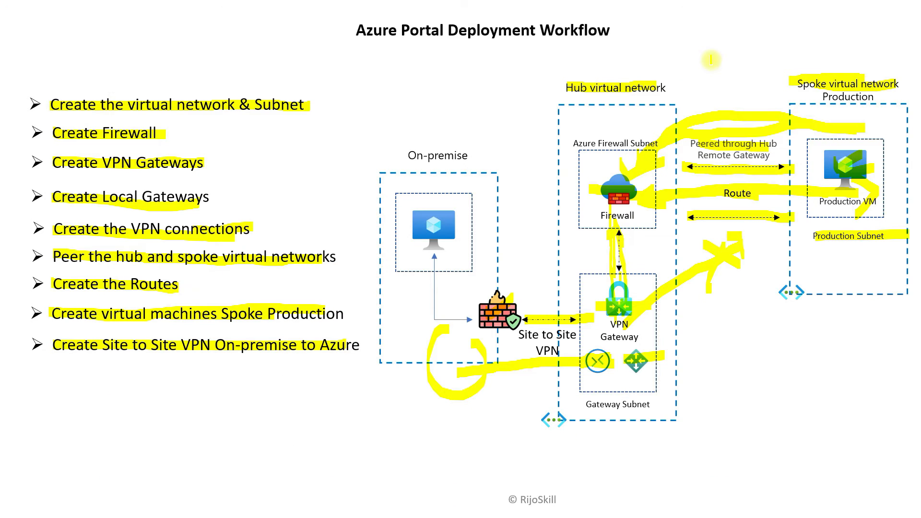
# Bring the Sophos firewall window back to the S2SAzvpn connection form
pyautogui.press('super+Tab')
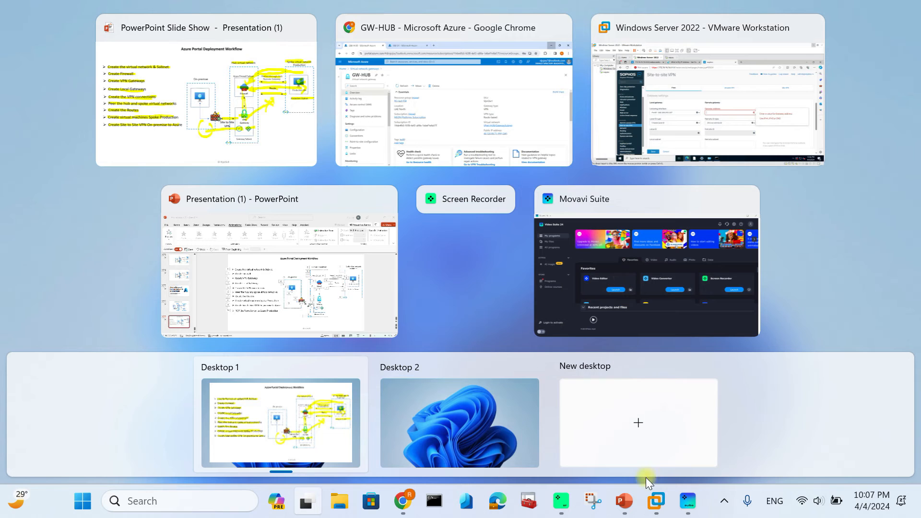
pyautogui.click(649, 508)
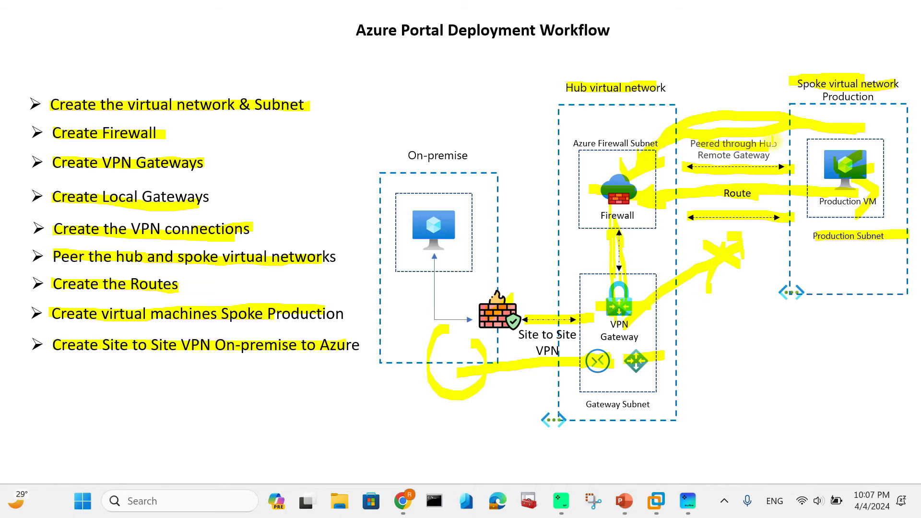
pyautogui.press('super+Tab')
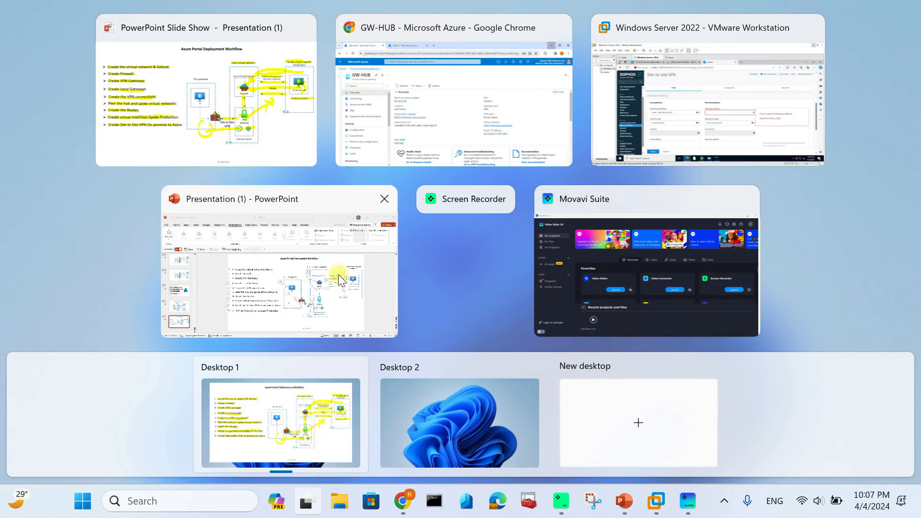
pyautogui.click(627, 122)
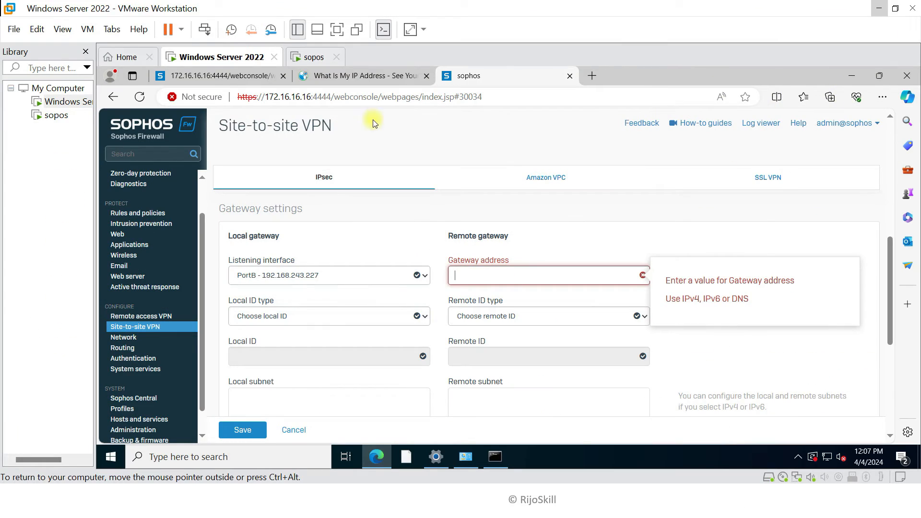
pyautogui.scroll(-1, 384, 323)
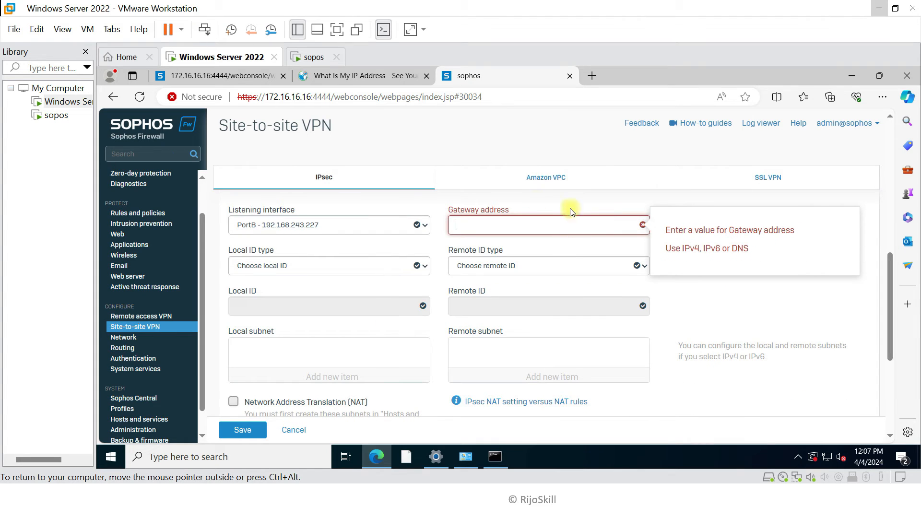
# Set the remote gateway to 40.120.98.71 and remote ID type IP address 40.120.98.71
pyautogui.click(466, 225)
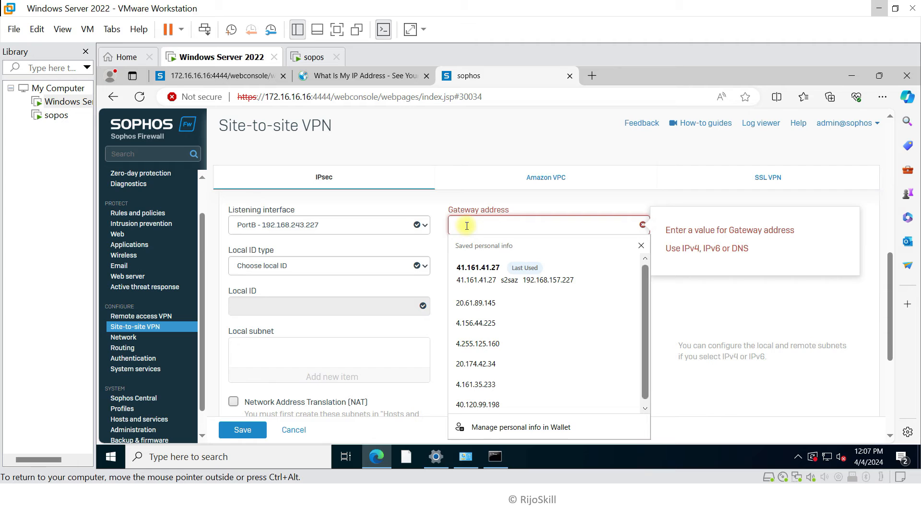
pyautogui.write('40')
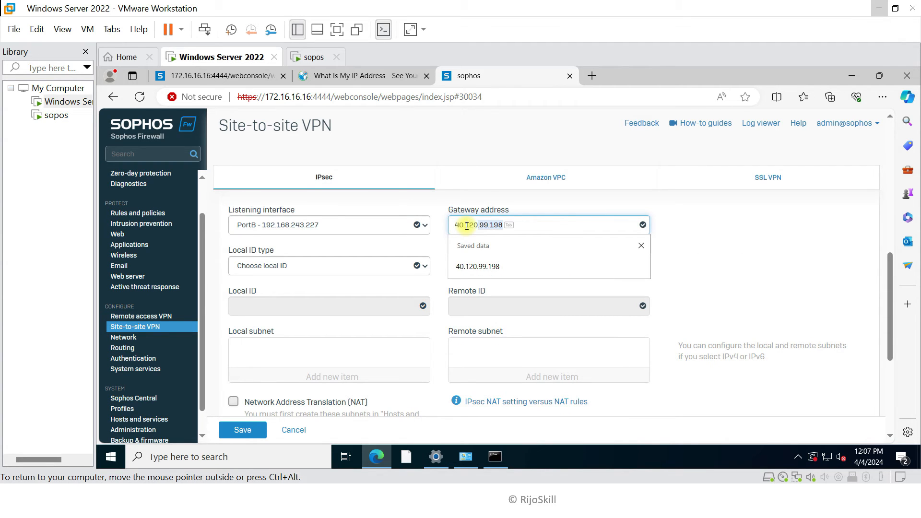
pyautogui.write('.120.98.71')
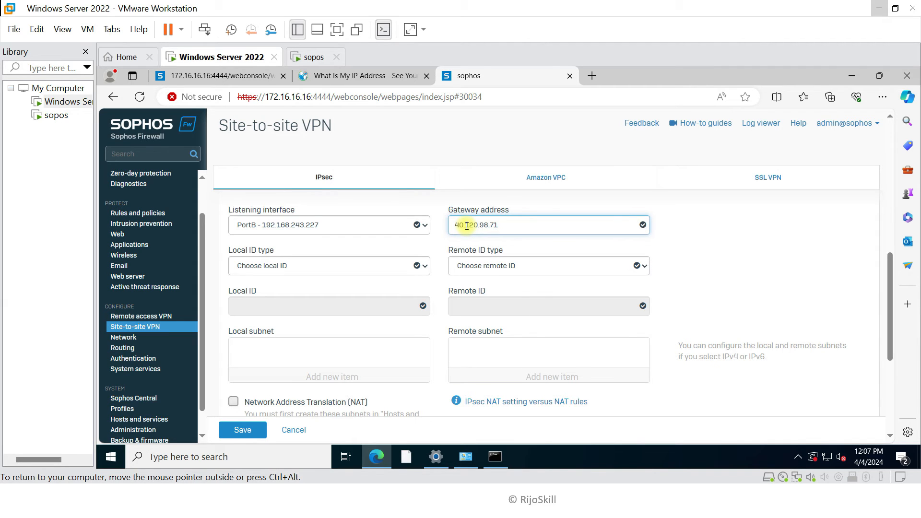
pyautogui.click(484, 266)
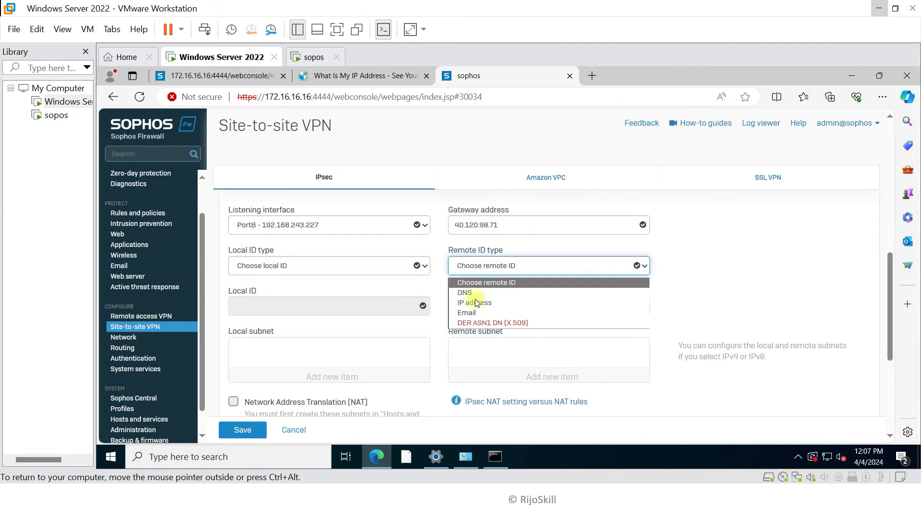
pyautogui.click(476, 302)
pyautogui.click(485, 314)
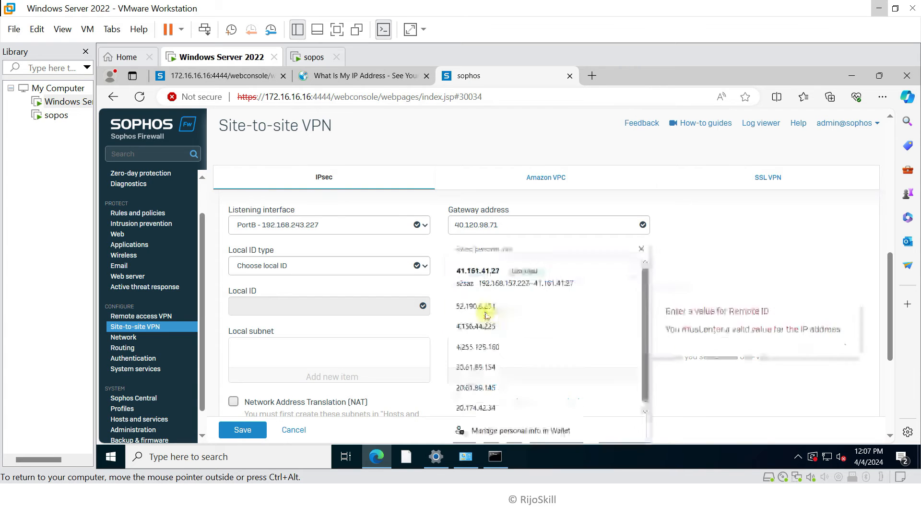
pyautogui.click(715, 258)
pyautogui.click(515, 307)
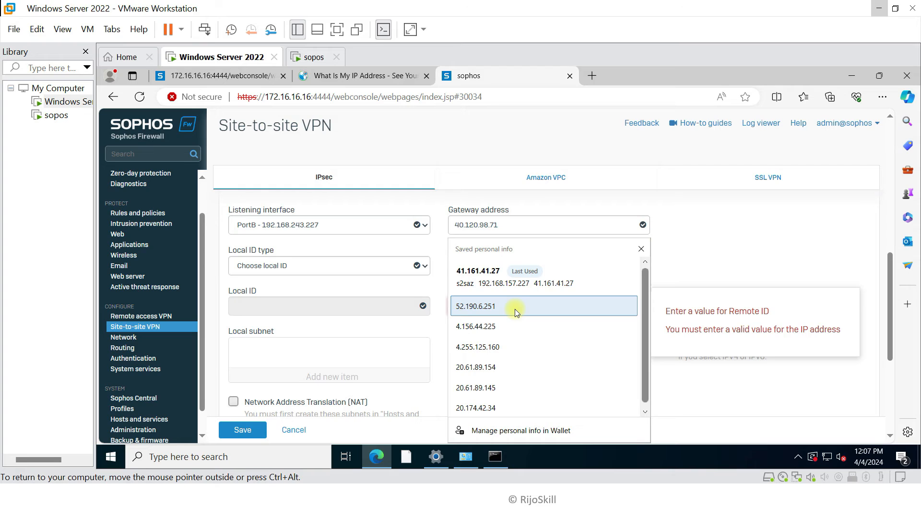
pyautogui.write('40.120.')
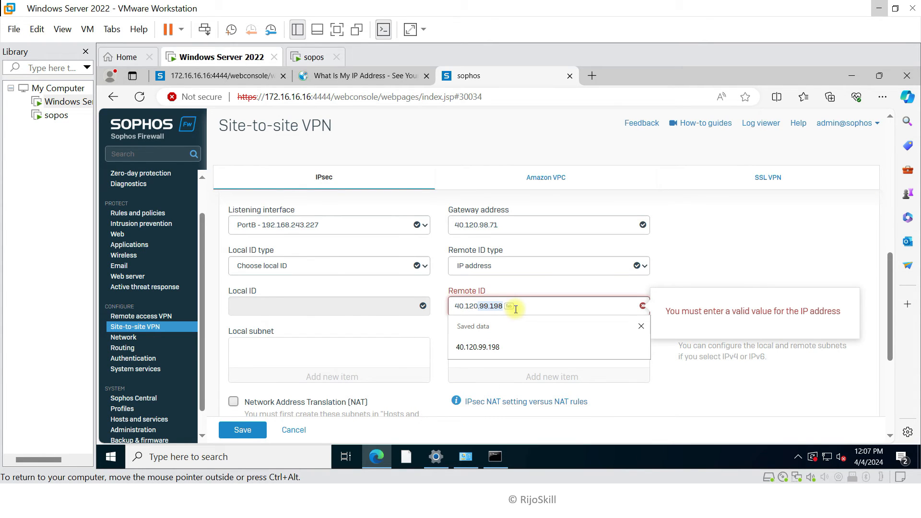
pyautogui.write('98.71')
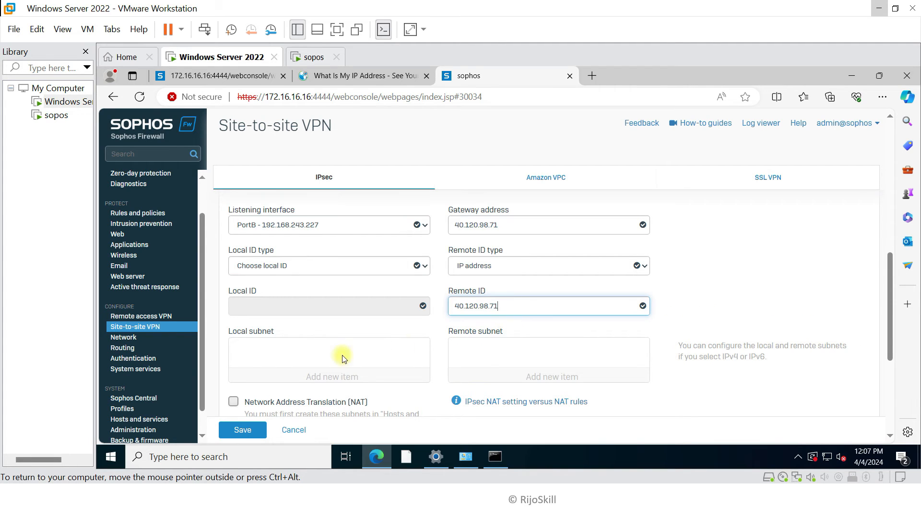
# Set the Local ID type to IP address
pyautogui.click(270, 271)
pyautogui.click(267, 301)
pyautogui.click(248, 303)
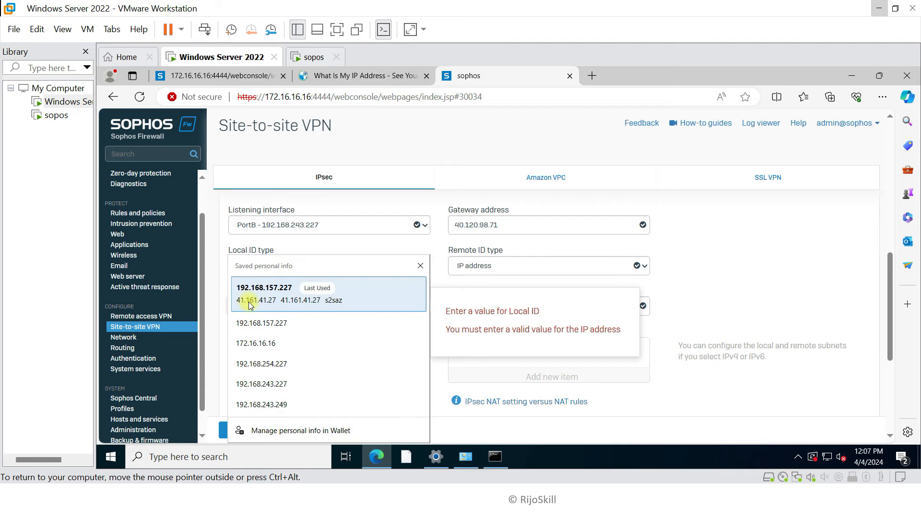
pyautogui.click(446, 281)
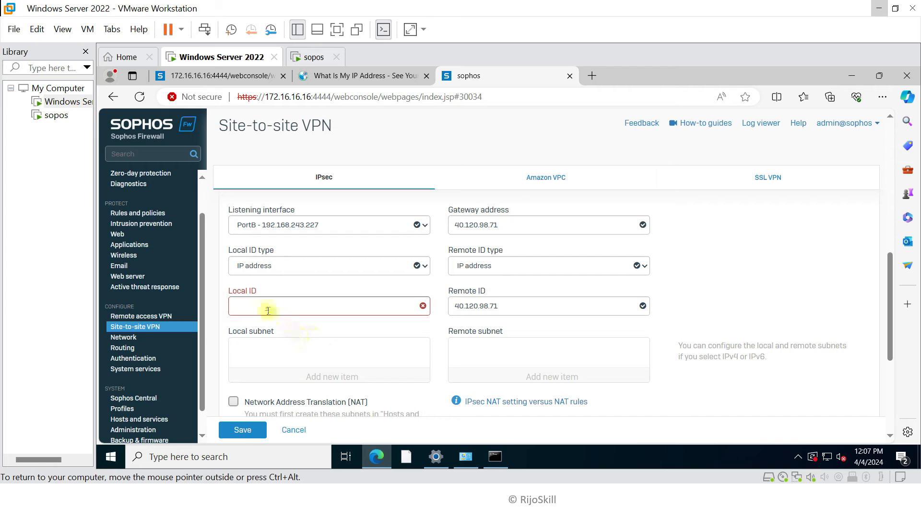
pyautogui.click(310, 59)
# Display the sopos console network settings: WAN PortB 192.168.243.227, gateway 192.168.243.249
pyautogui.click(535, 297)
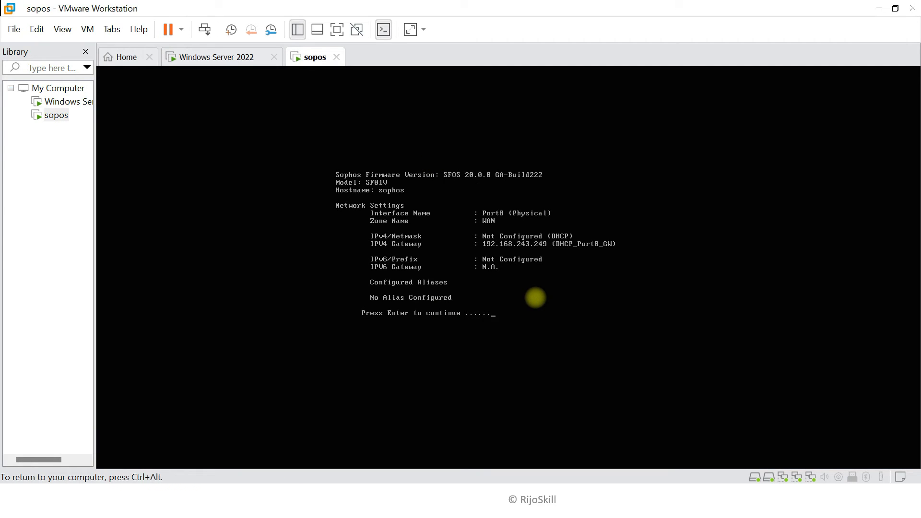
pyautogui.press('Return')
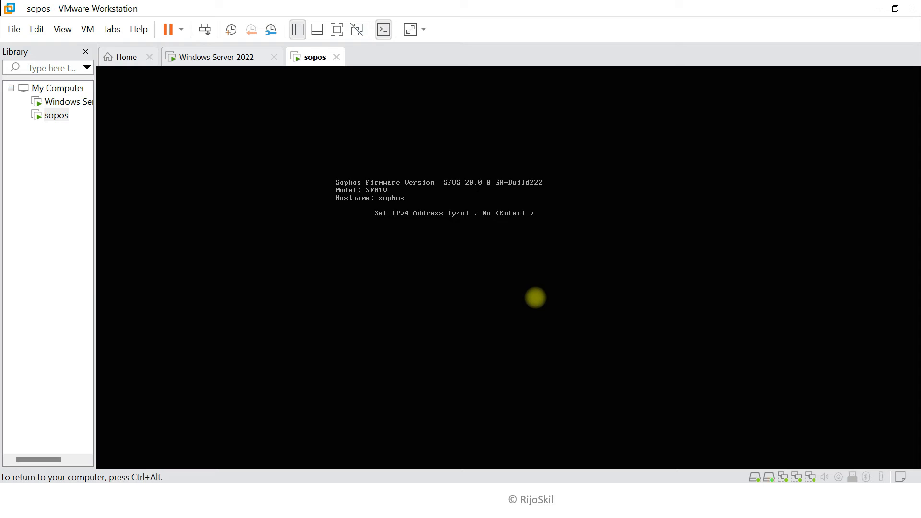
pyautogui.press('Return')
pyautogui.press('Return')
pyautogui.write('1')
pyautogui.press('Return')
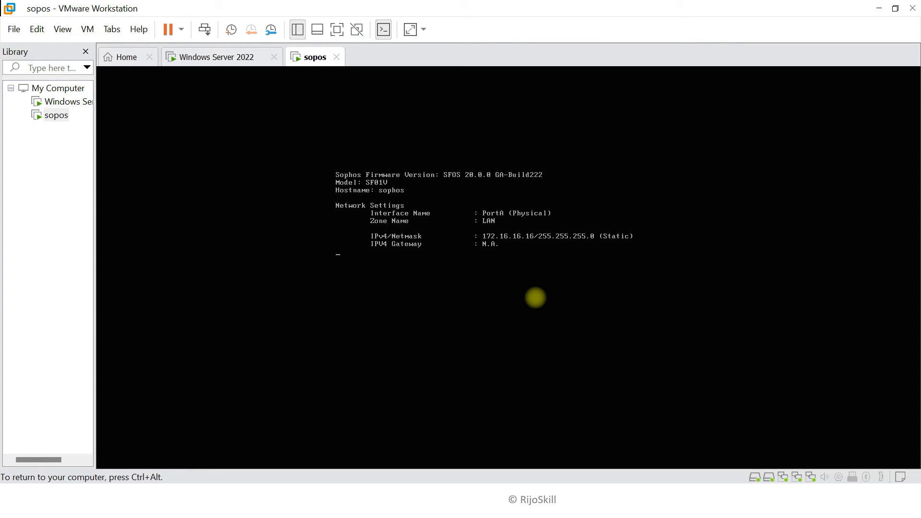
pyautogui.press('Return')
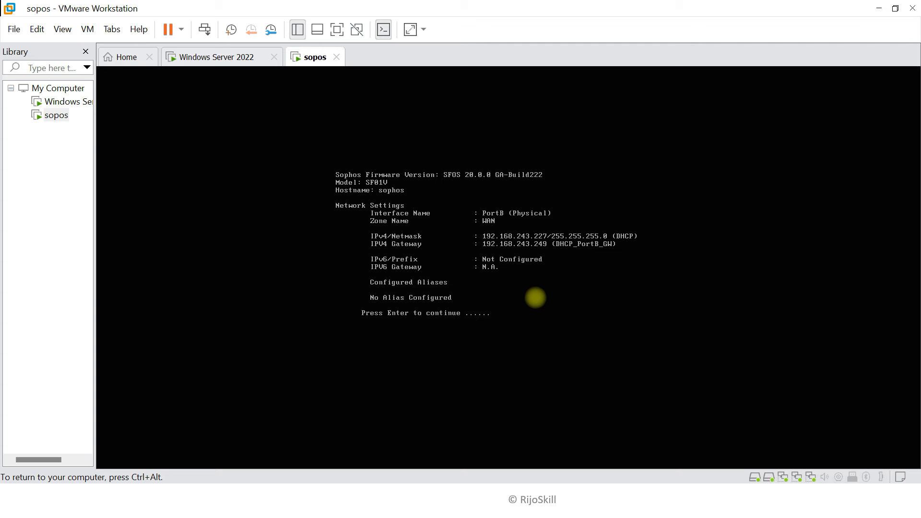
pyautogui.press('super+Tab')
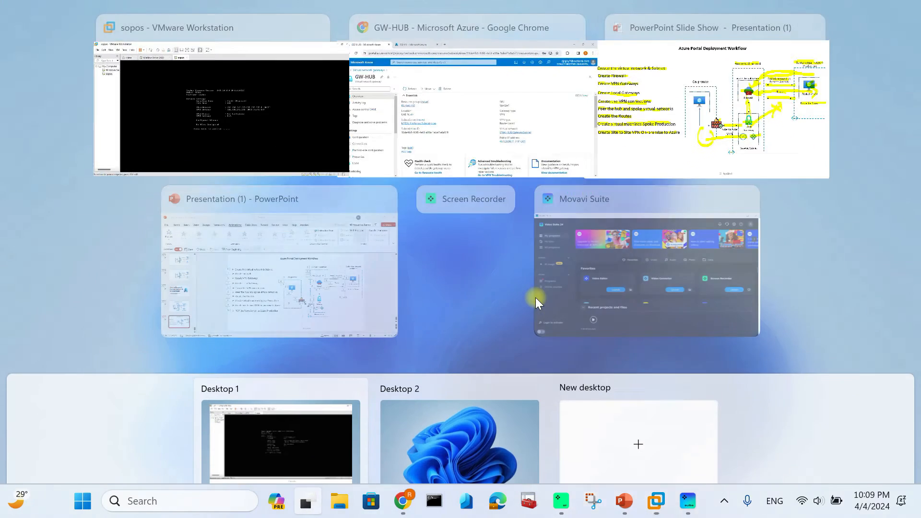
pyautogui.click(302, 115)
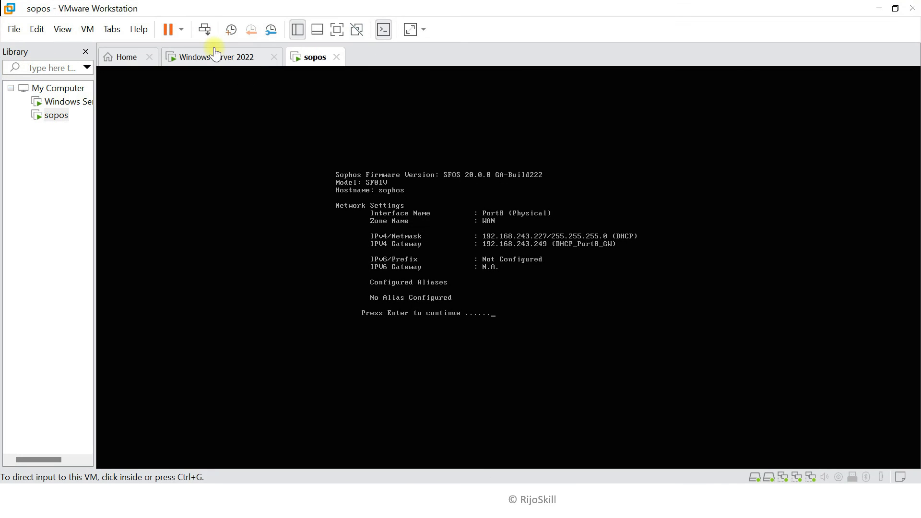
# Enter Local ID 192.168.243.249 and save the S2SAzvpn IPsec connection
pyautogui.click(220, 59)
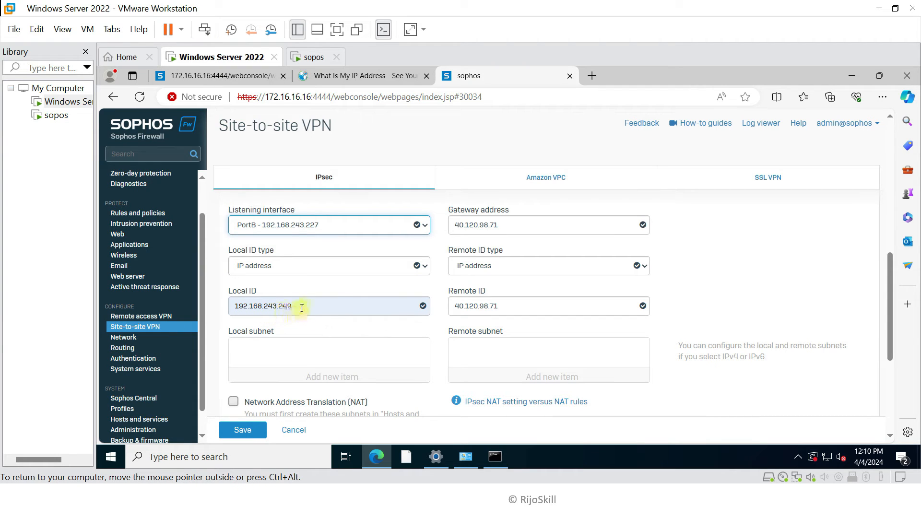
pyautogui.scroll(-2, 301, 307)
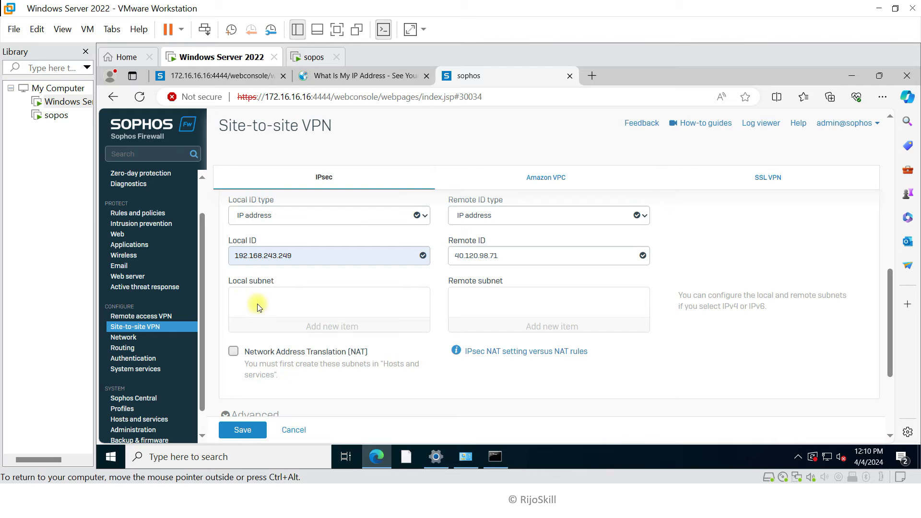
pyautogui.scroll(-2, 286, 357)
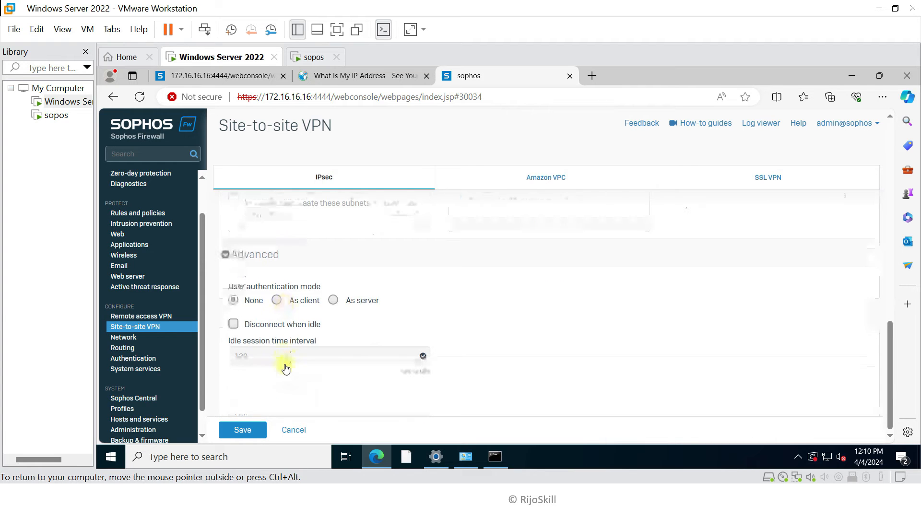
pyautogui.scroll(4, 443, 360)
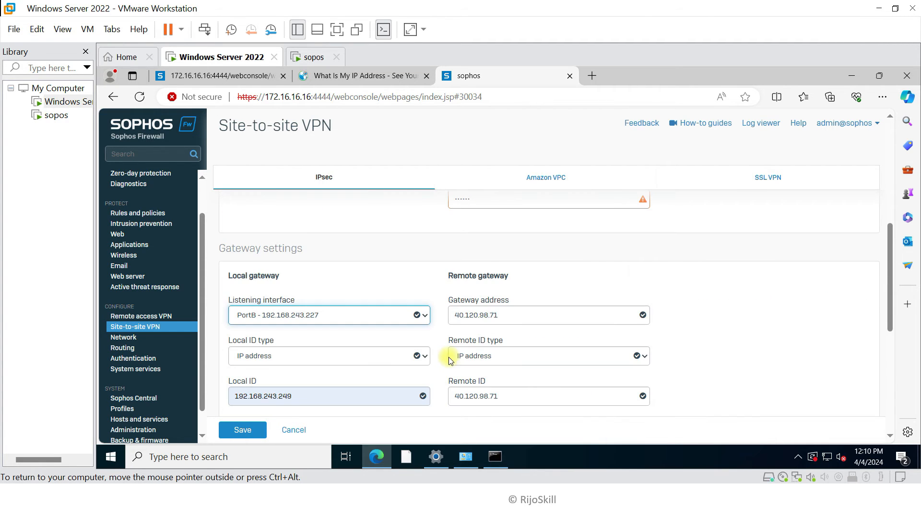
pyautogui.scroll(-1, 455, 321)
pyautogui.scroll(-1, 455, 321)
pyautogui.scroll(1, 448, 333)
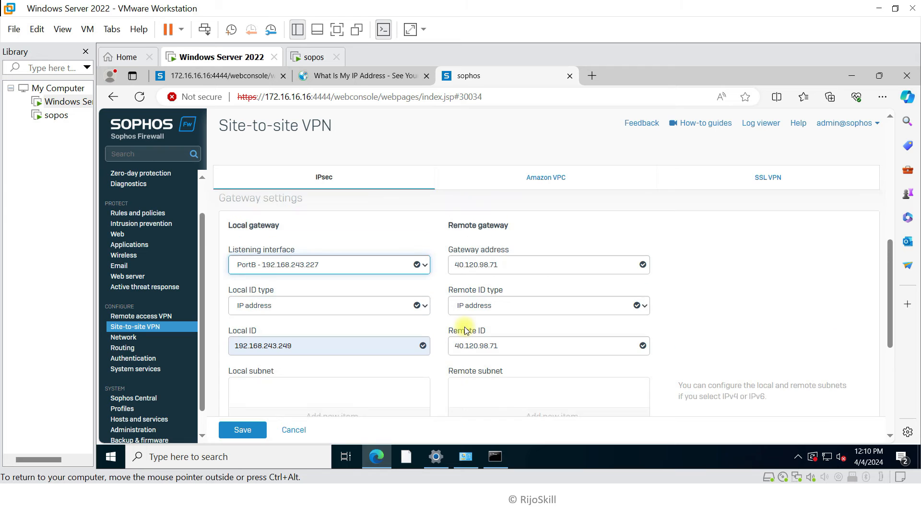
pyautogui.scroll(1, 453, 302)
pyautogui.scroll(2, 460, 295)
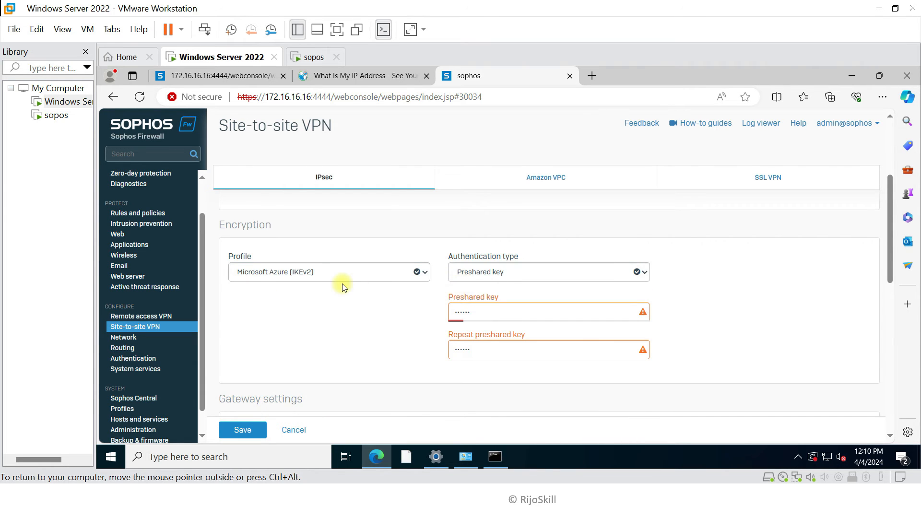
pyautogui.scroll(-7, 326, 302)
pyautogui.scroll(-1, 312, 326)
pyautogui.click(242, 429)
# Accept the preshared key warning, then open the xfrm1 tunnel interface's IPv4 address field
pyautogui.click(473, 322)
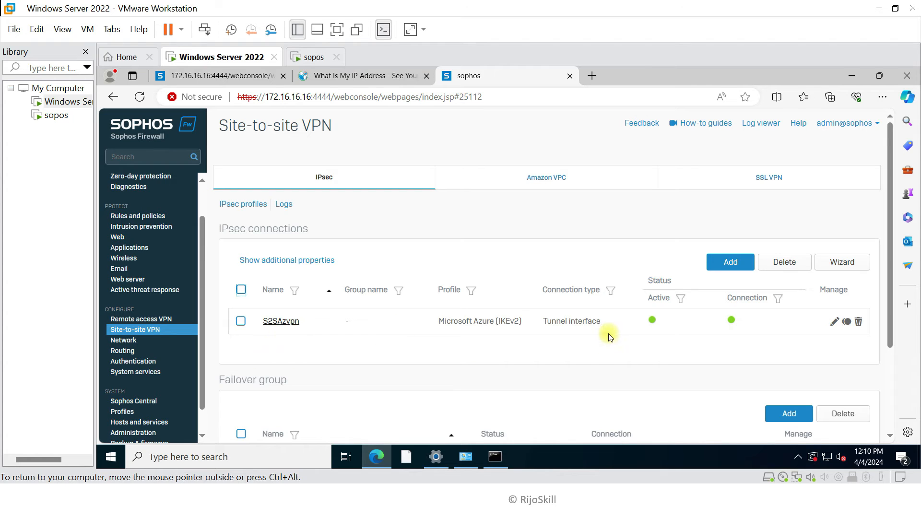
pyautogui.scroll(-3, 582, 361)
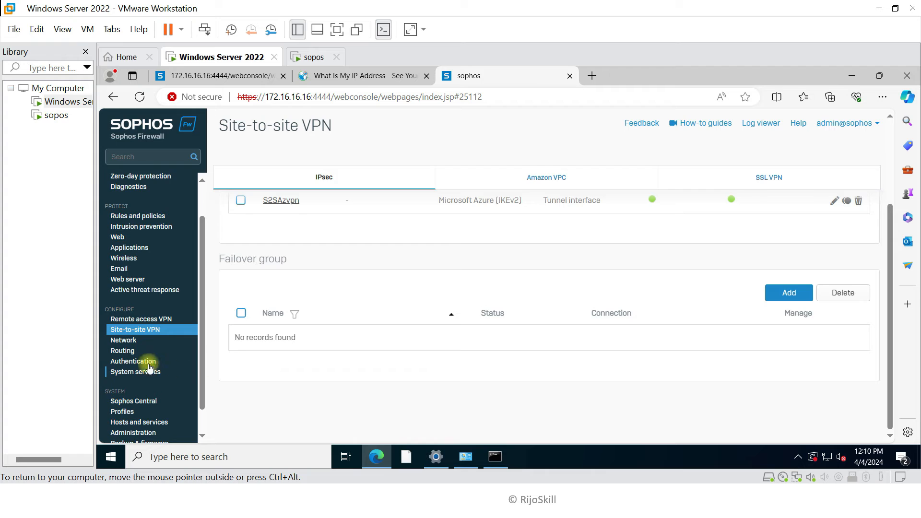
pyautogui.click(134, 340)
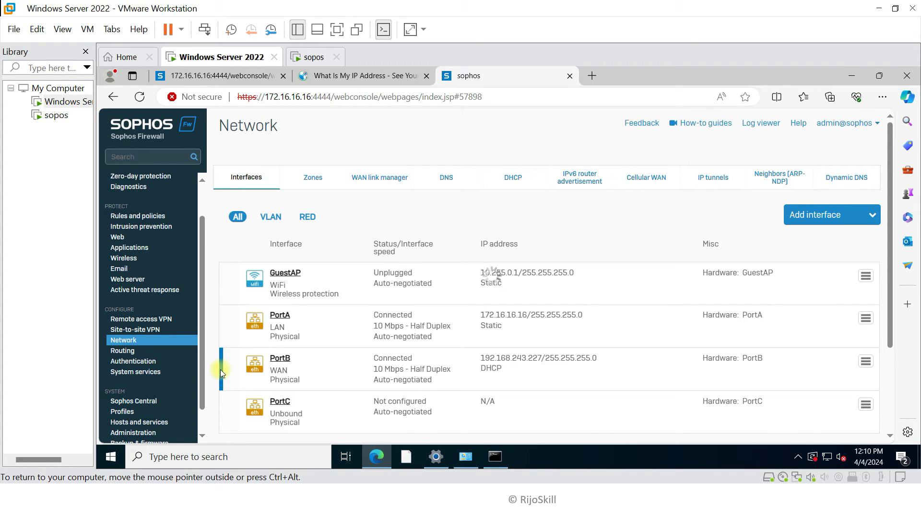
pyautogui.scroll(-1, 280, 363)
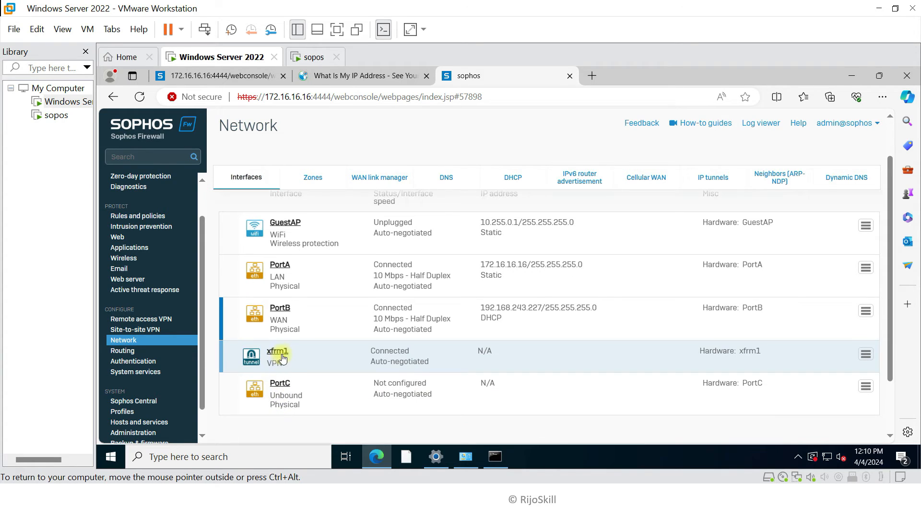
pyautogui.click(281, 353)
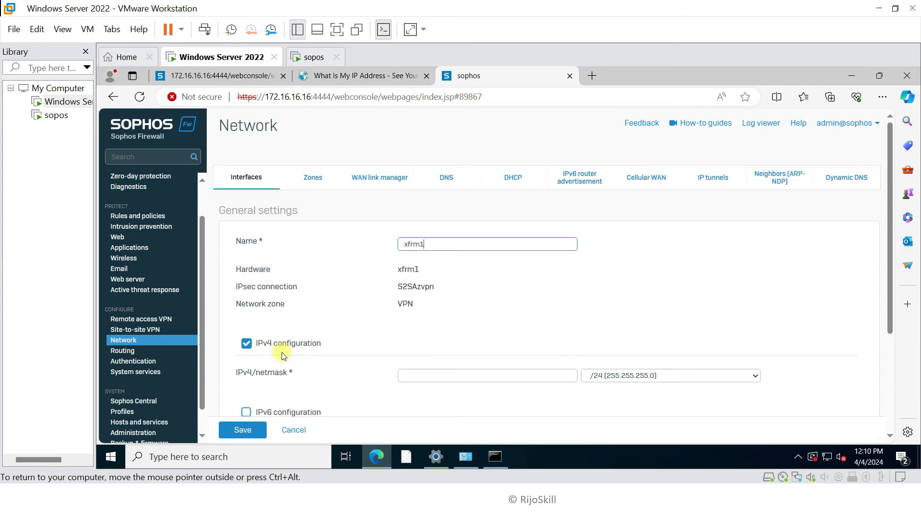
pyautogui.scroll(-1, 324, 298)
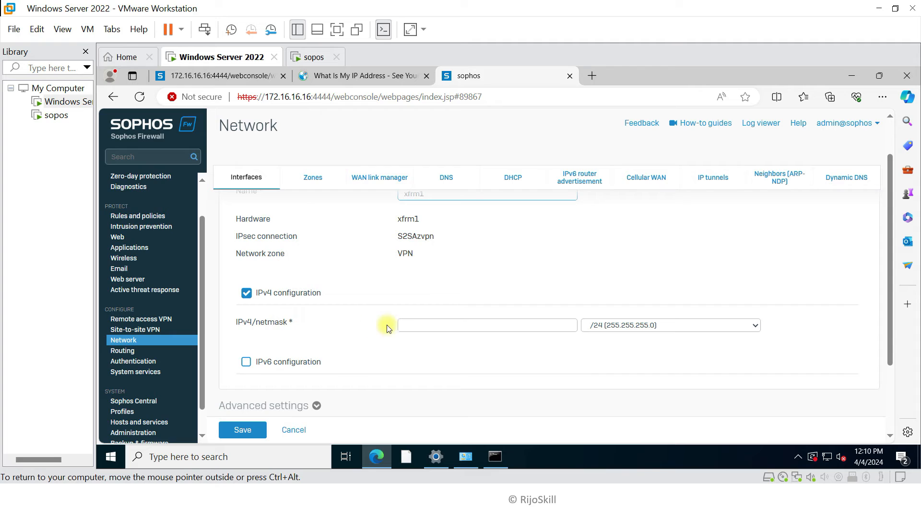
pyautogui.click(407, 325)
pyautogui.click(369, 314)
# Open the Conet-Onperm-HUb VPN connection from the Azure portal home page
pyautogui.press('super+Tab')
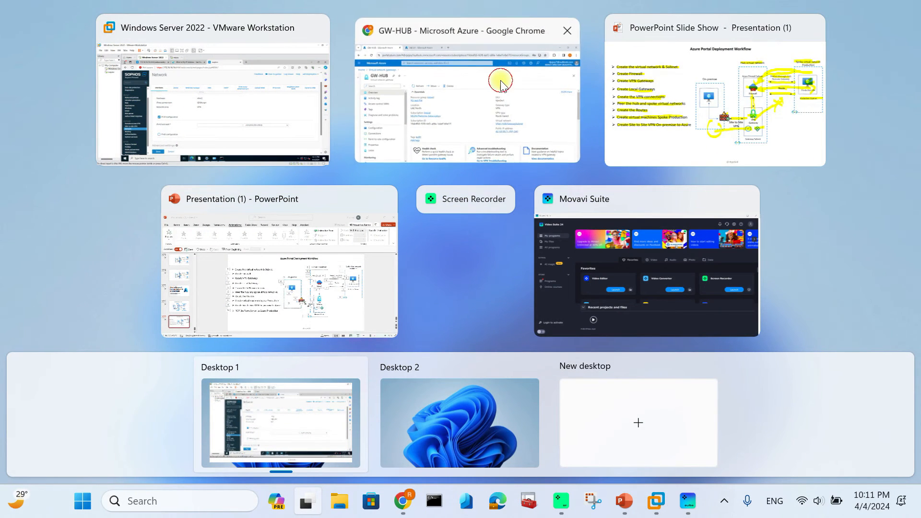
pyautogui.click(501, 82)
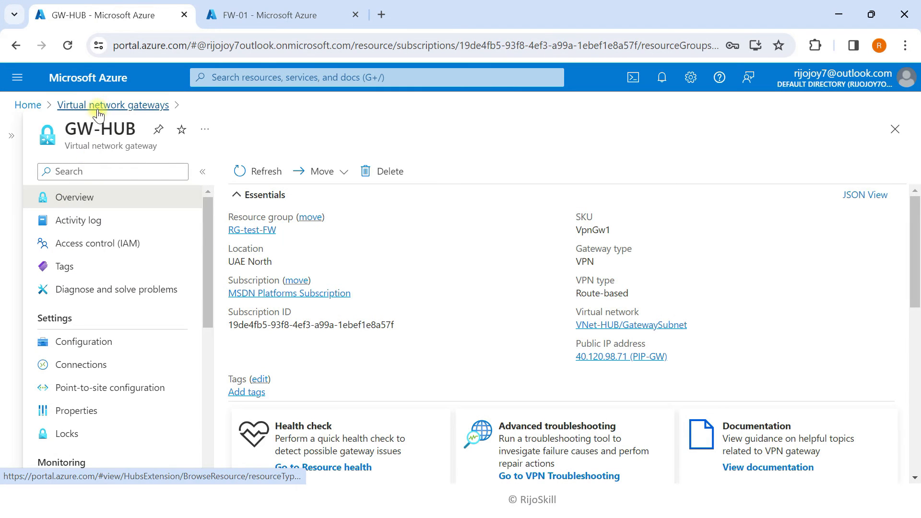
pyautogui.click(92, 82)
pyautogui.click(266, 187)
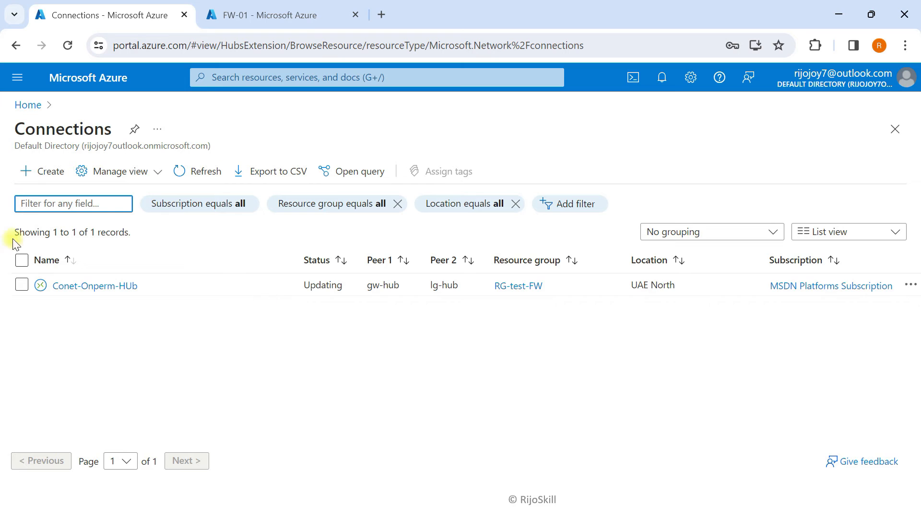
pyautogui.click(67, 287)
pyautogui.click(205, 130)
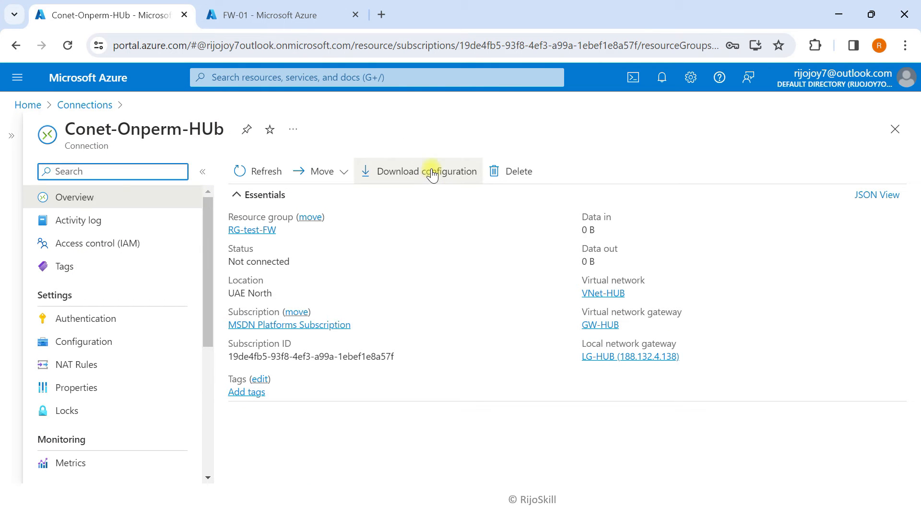
# Download the Generic Samples, Device Parameters, Generic-Samples-Device-Parameters configuration and show it in its folder
pyautogui.click(432, 175)
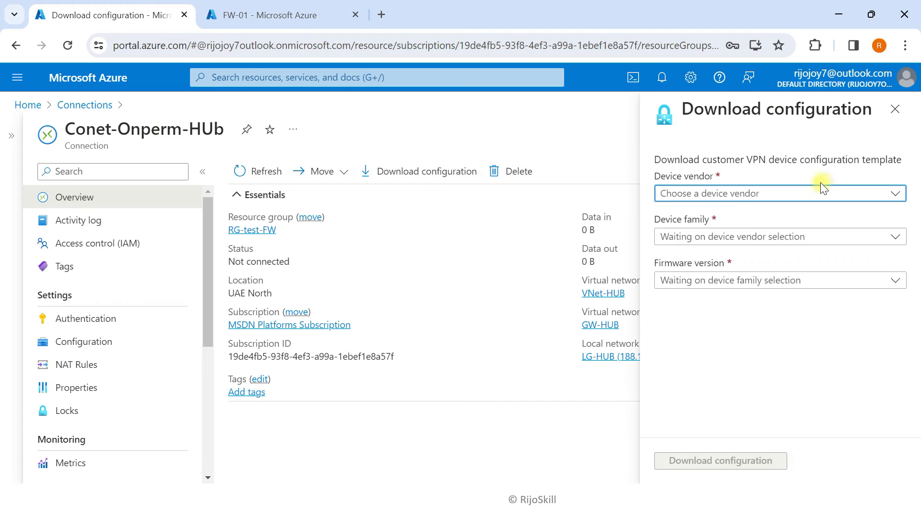
pyautogui.click(734, 193)
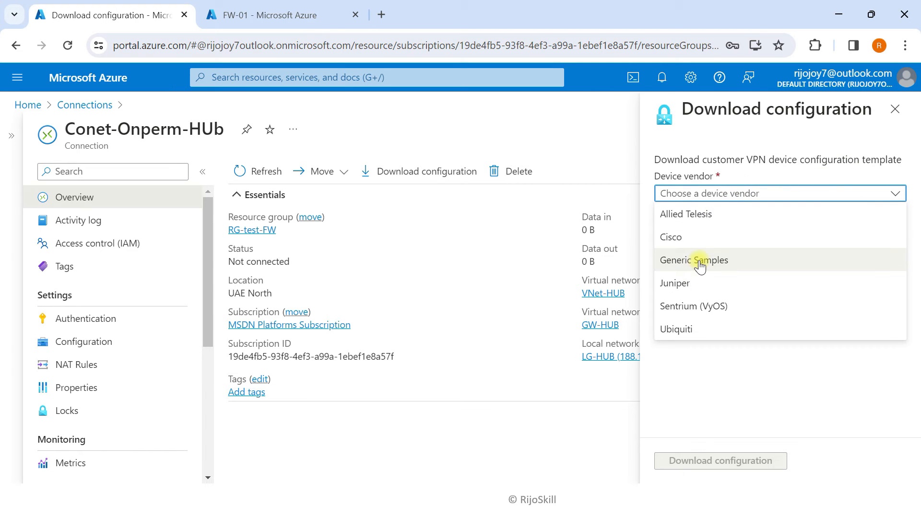
pyautogui.click(700, 264)
pyautogui.click(737, 236)
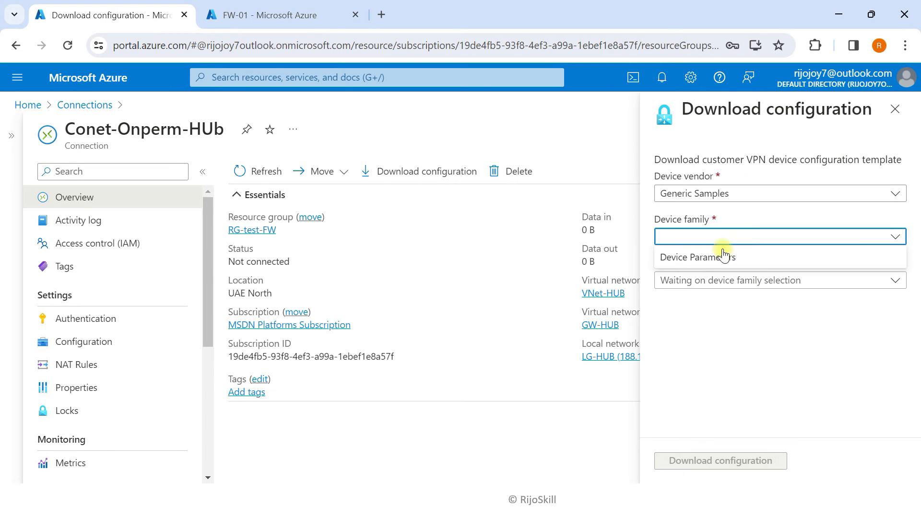
pyautogui.click(710, 263)
pyautogui.click(709, 280)
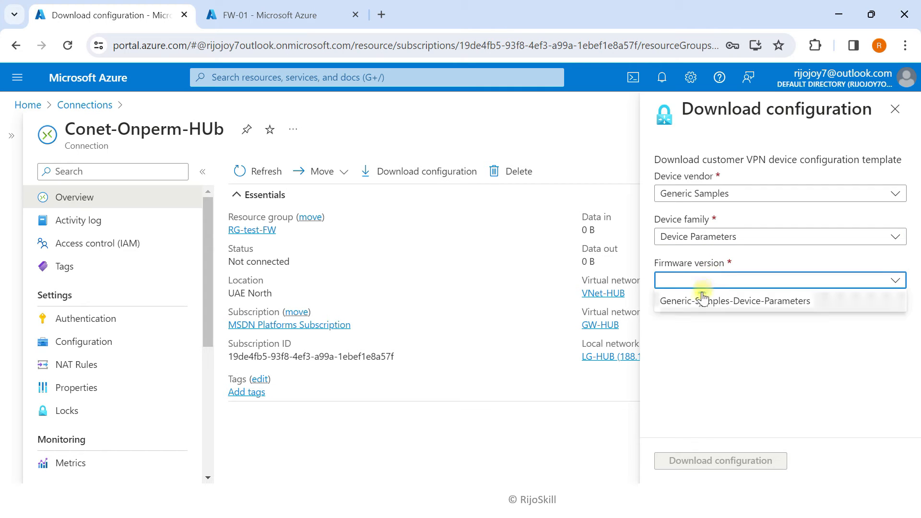
pyautogui.click(699, 302)
pyautogui.click(714, 461)
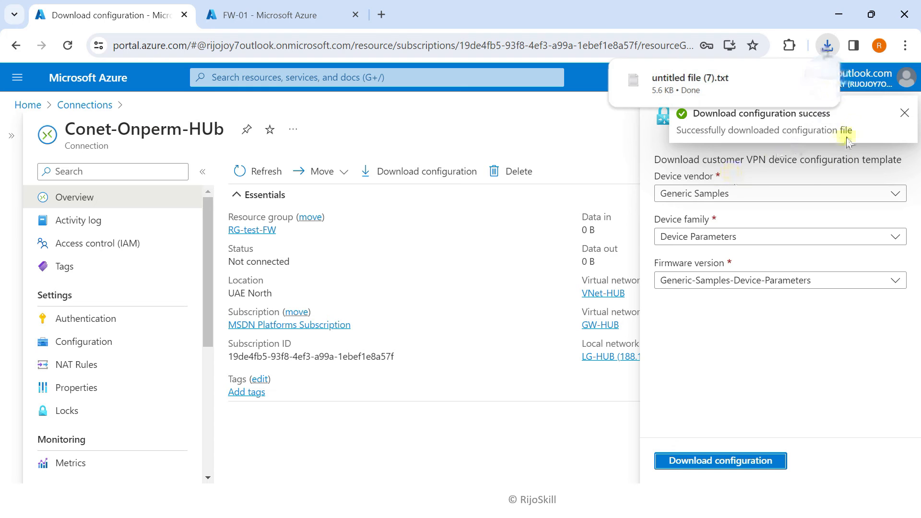
pyautogui.click(787, 79)
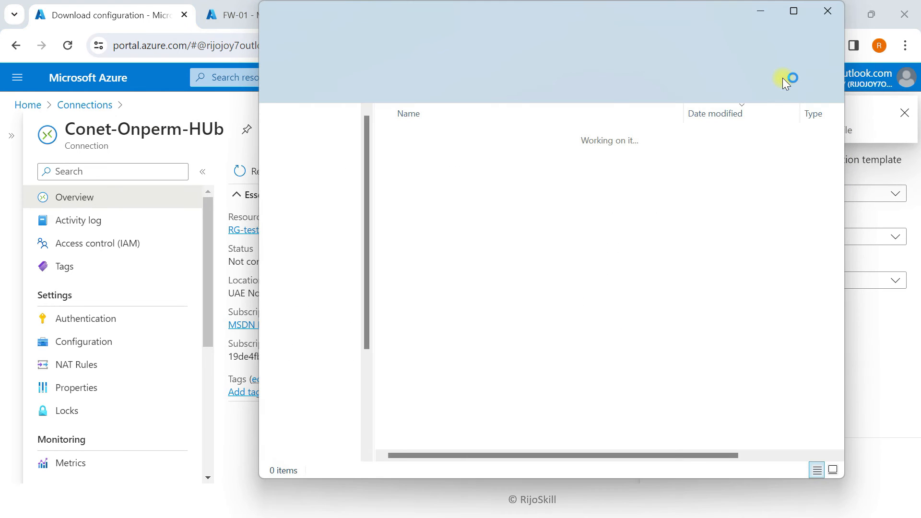
# Open untitled file (7).txt maximized in Notepad and scroll down to the tunnel section
pyautogui.doubleClick(444, 154)
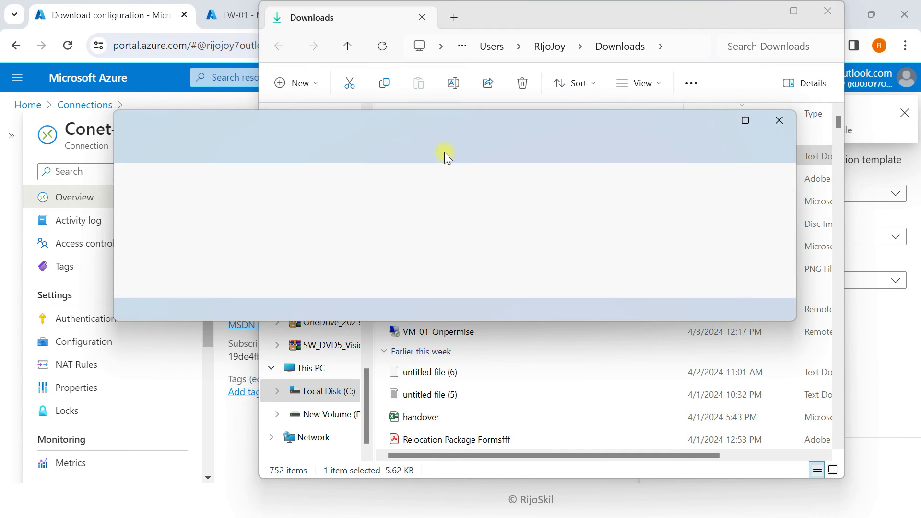
pyautogui.click(749, 124)
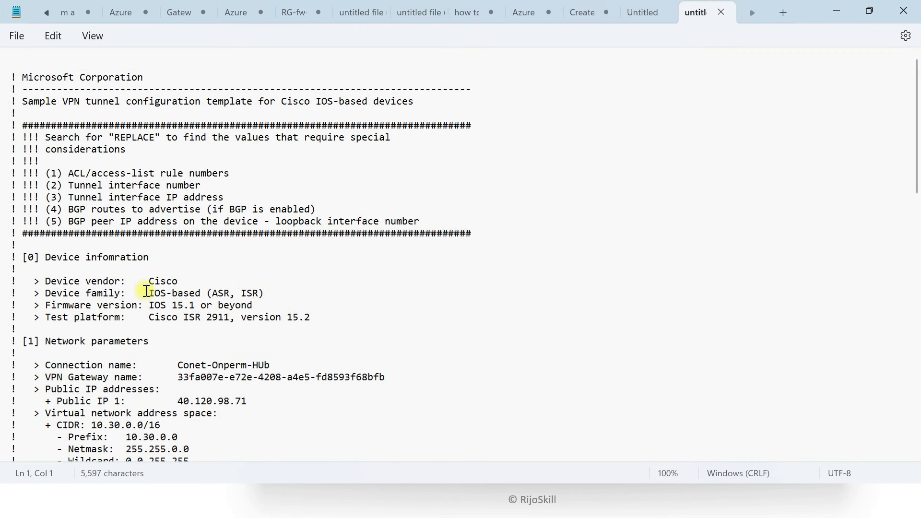
pyautogui.scroll(-3, 146, 301)
pyautogui.scroll(-10, 146, 300)
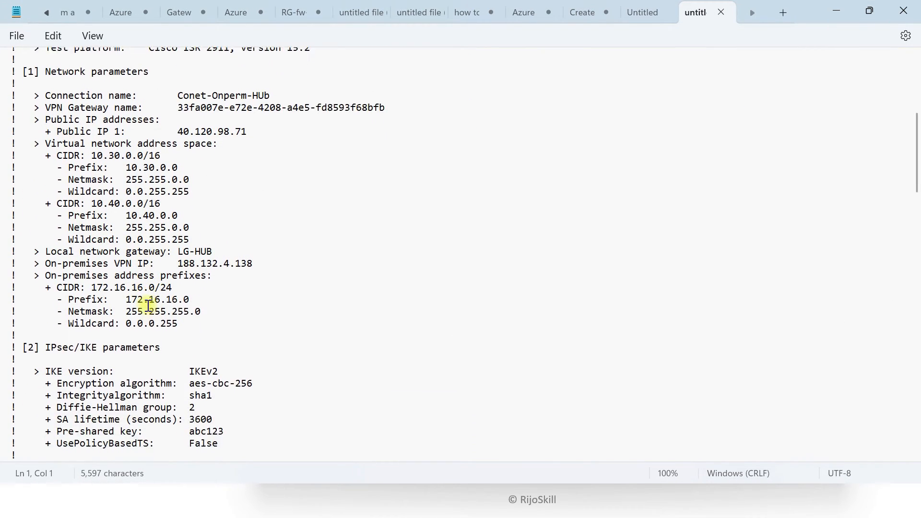
pyautogui.scroll(-10, 149, 314)
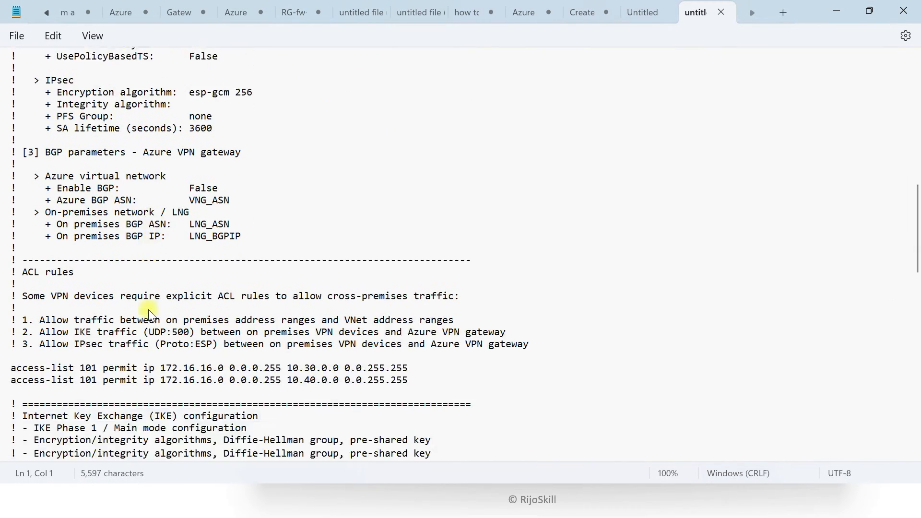
pyautogui.scroll(-15, 149, 312)
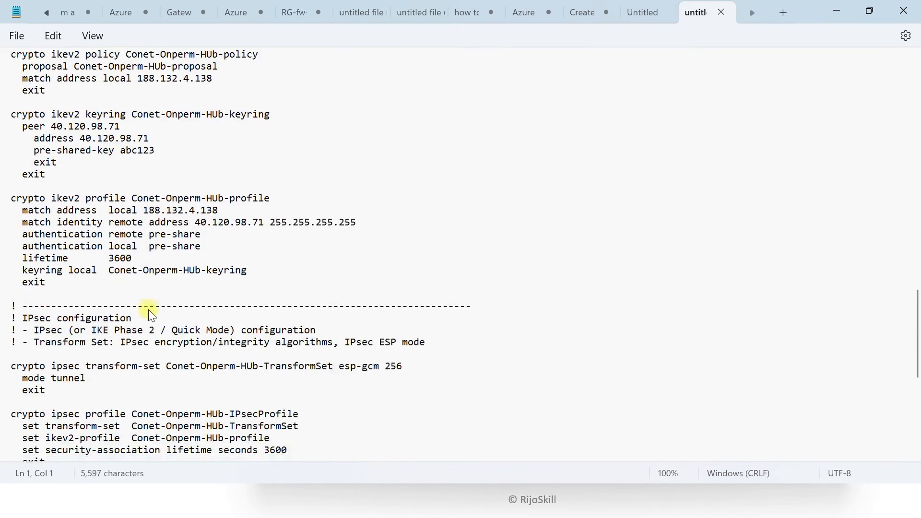
pyautogui.scroll(-4, 148, 309)
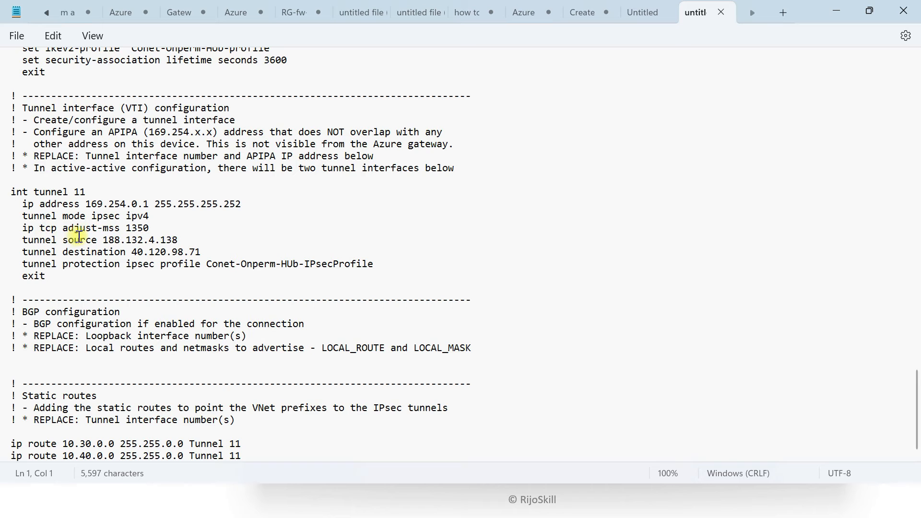
# Select the Tunnel interface (VTI) heading and address 169.254.0.1, then switch to the firewall VM
pyautogui.moveTo(22, 108); pyautogui.dragTo(216, 112)
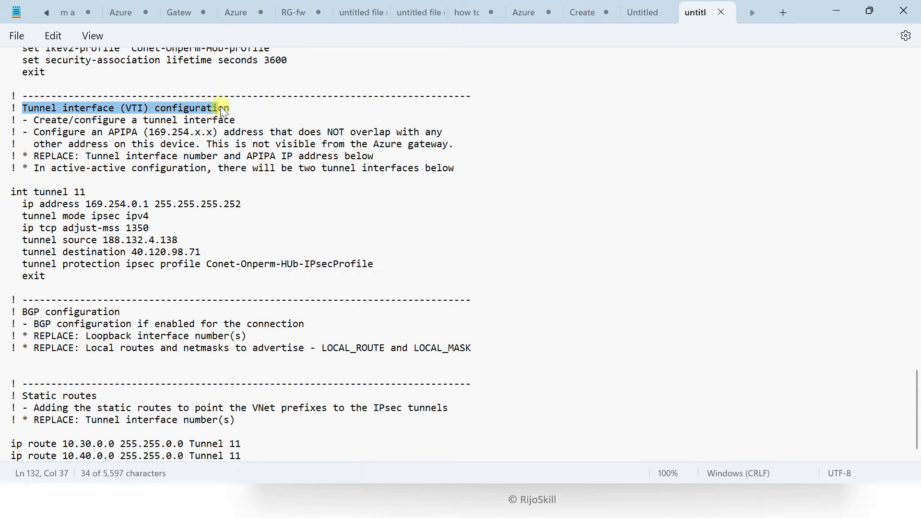
pyautogui.moveTo(23, 204); pyautogui.dragTo(152, 213)
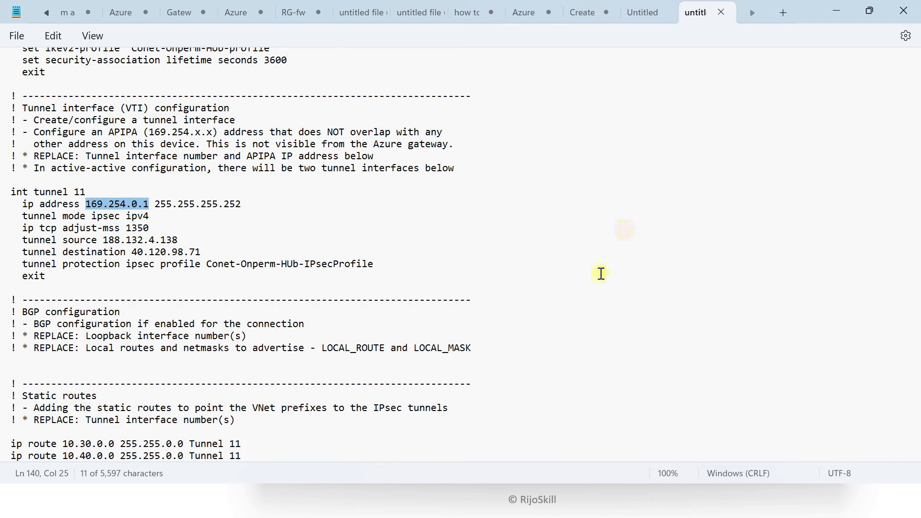
pyautogui.press('super+Tab')
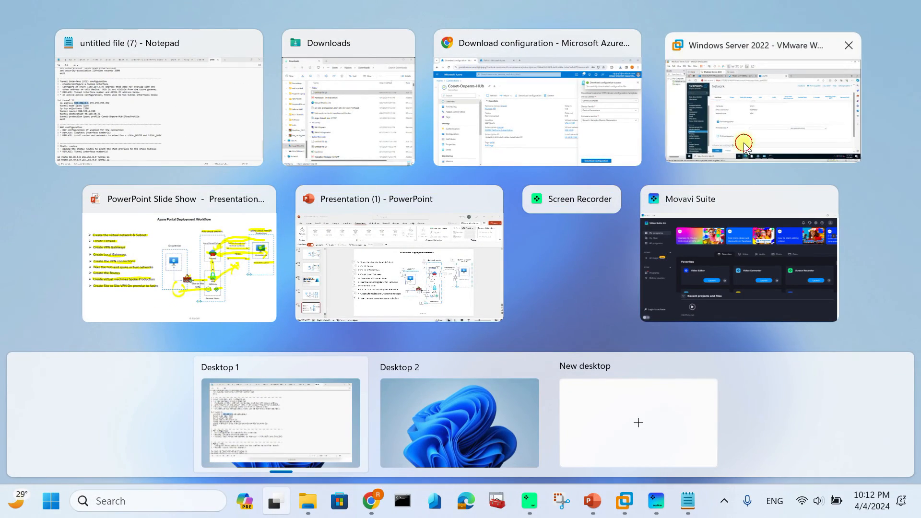
pyautogui.click(744, 143)
# Enter 169.254.0.1 as xfrm1's IPv4 address with netmask /30 (255.255.255.252)
pyautogui.click(426, 324)
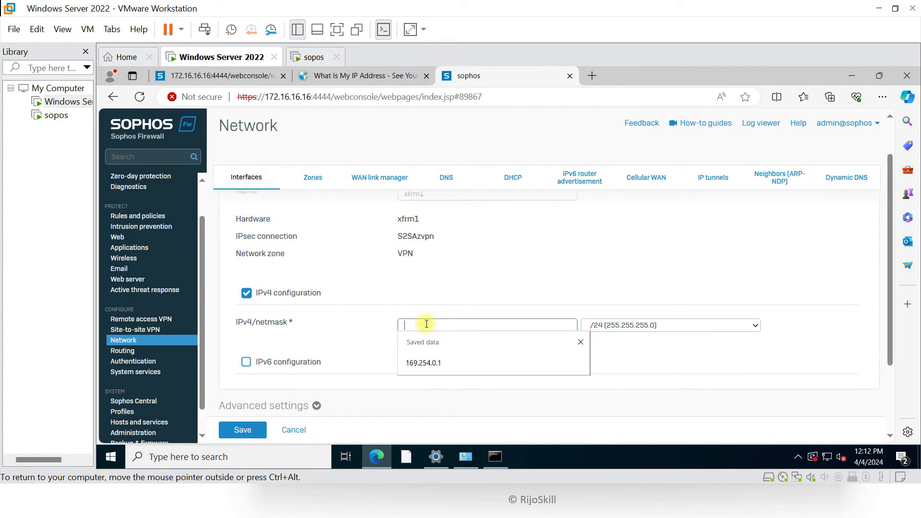
pyautogui.write('1')
pyautogui.click(442, 362)
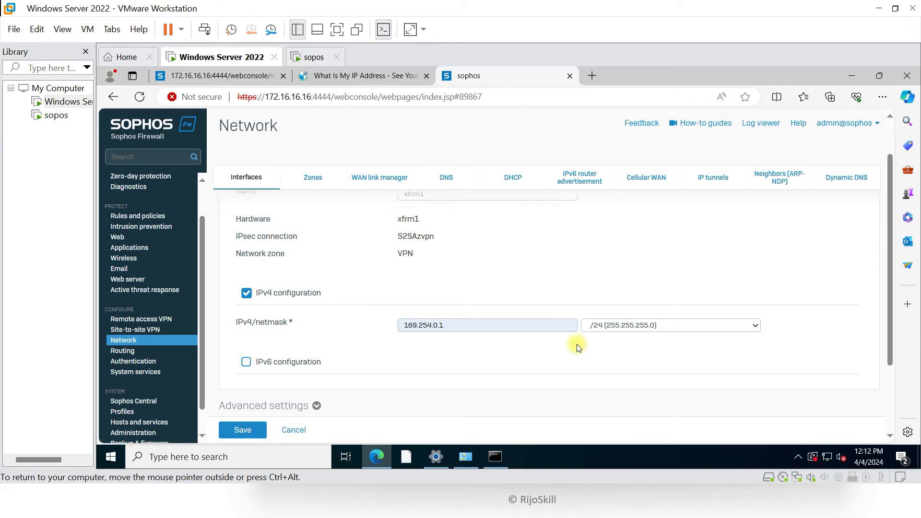
pyautogui.click(601, 326)
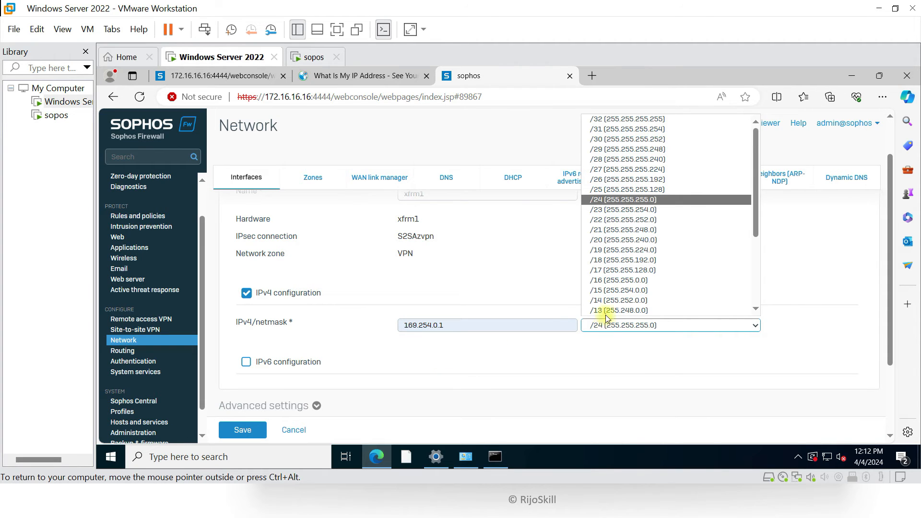
pyautogui.click(628, 139)
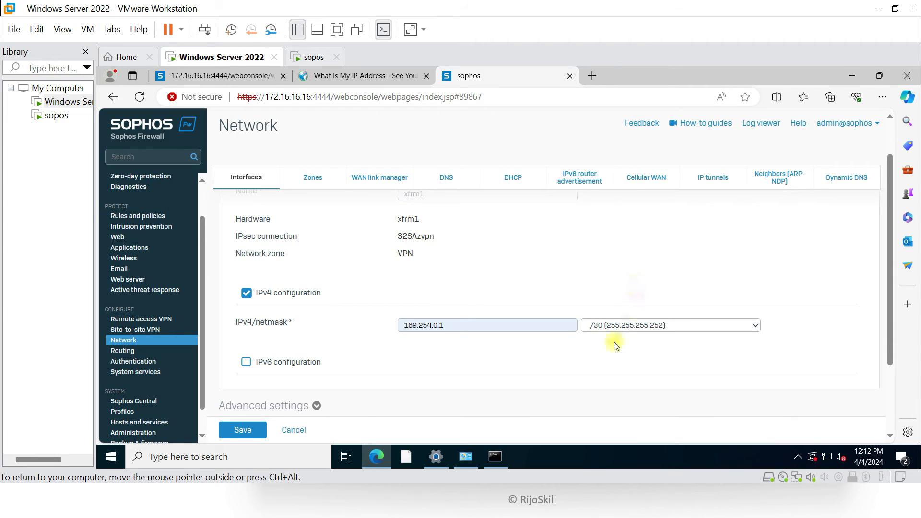
# Cross-check the 255.255.255.252 netmask in the Notepad config, then return to the firewall VM
pyautogui.press('super+Tab')
pyautogui.click(690, 512)
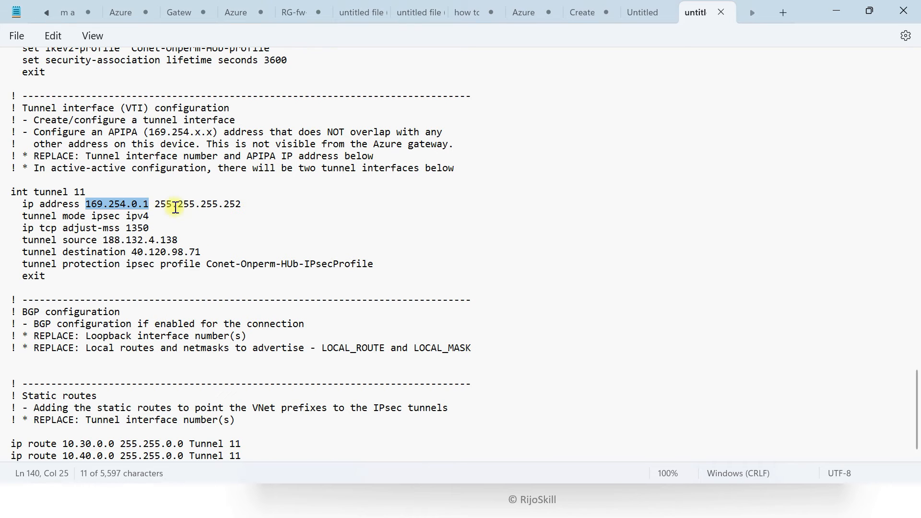
pyautogui.moveTo(149, 206); pyautogui.dragTo(239, 218)
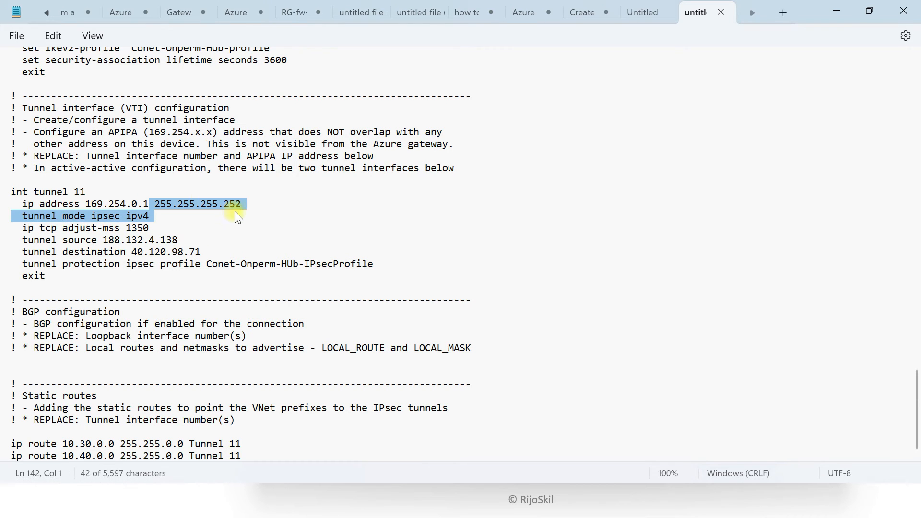
pyautogui.click(235, 223)
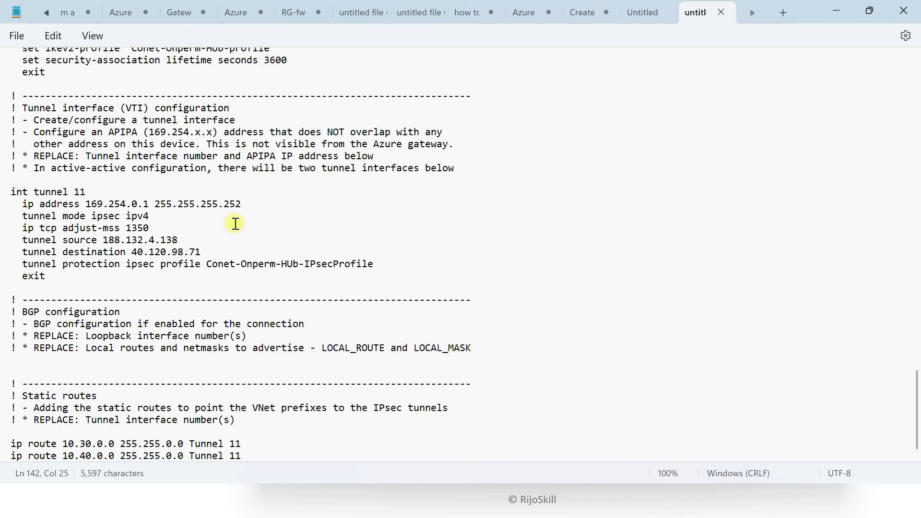
pyautogui.press('super+Tab')
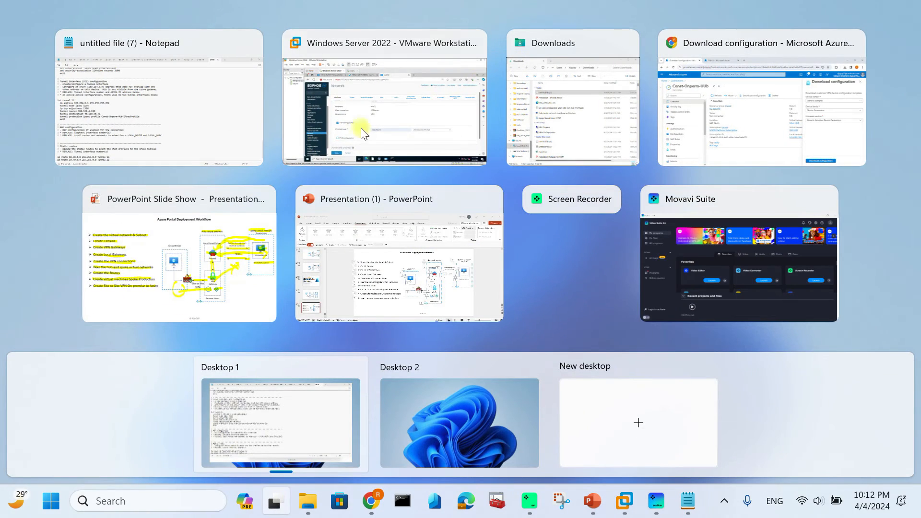
pyautogui.click(341, 85)
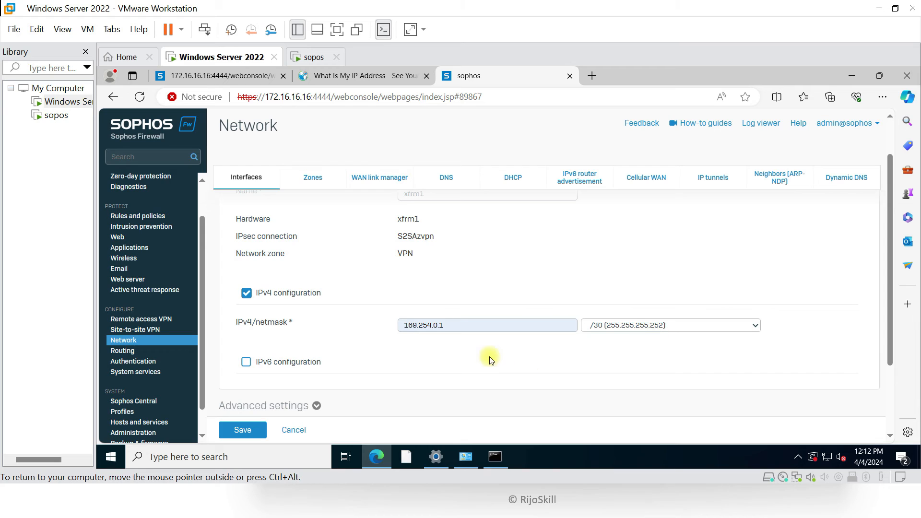
# Expand xfrm1's advanced settings, enable Override MSS and edit its value
pyautogui.scroll(-1, 418, 373)
pyautogui.click(261, 359)
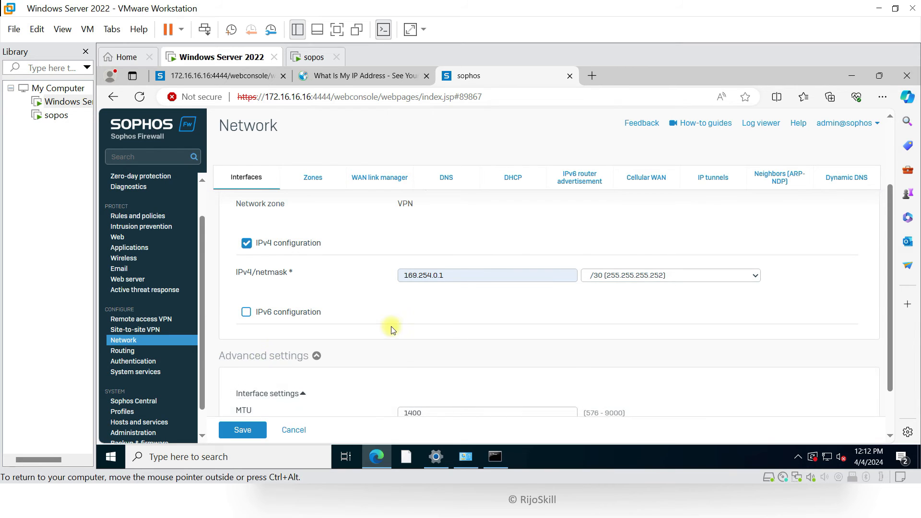
pyautogui.scroll(-1, 380, 331)
pyautogui.click(240, 375)
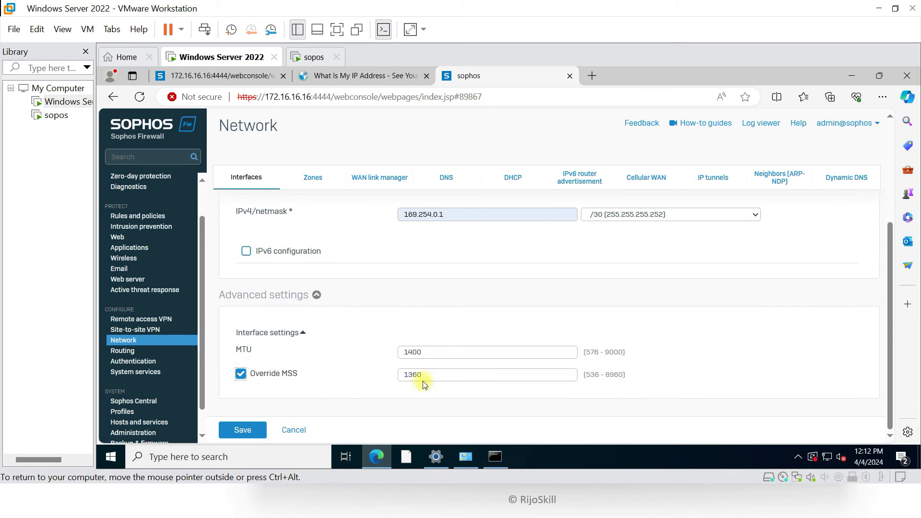
pyautogui.click(413, 374)
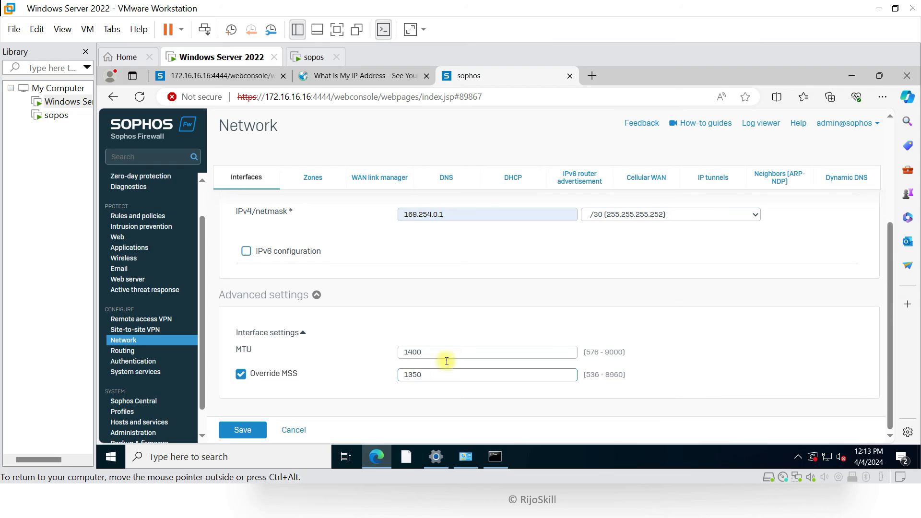
# Check the ip tcp adjust-mss 1350 value in the Notepad config, then return to the firewall
pyautogui.press('super+Tab')
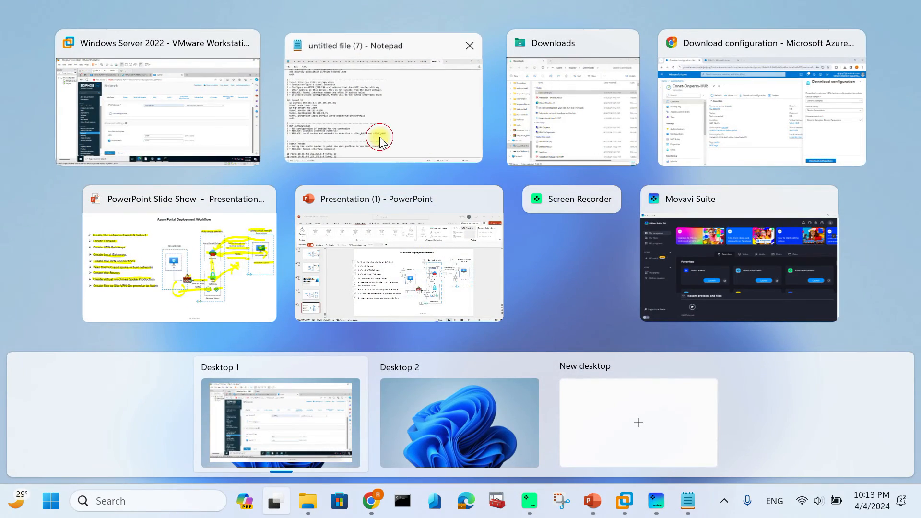
pyautogui.click(379, 139)
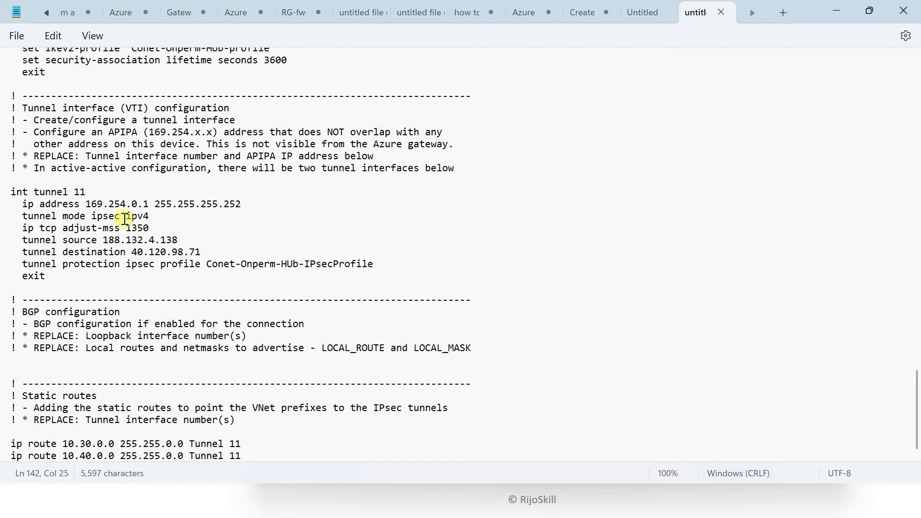
pyautogui.moveTo(129, 225); pyautogui.dragTo(148, 233)
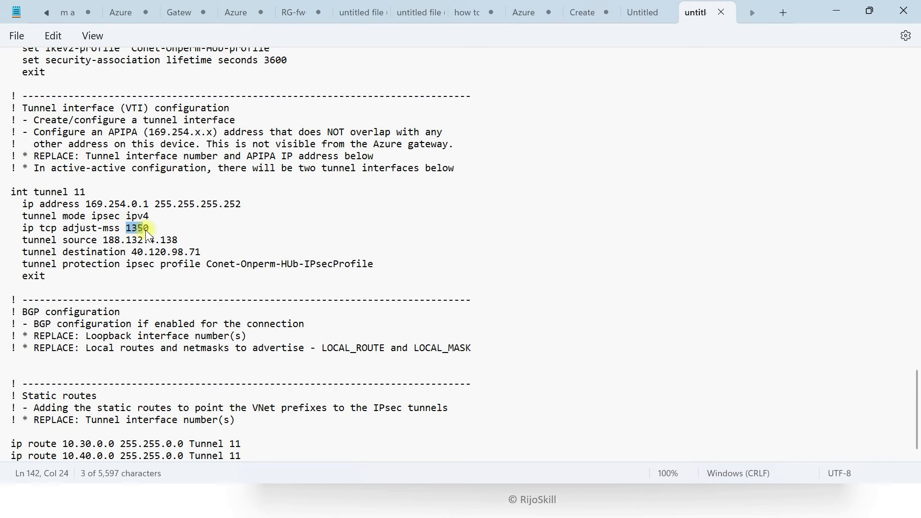
pyautogui.moveTo(22, 228); pyautogui.dragTo(119, 230)
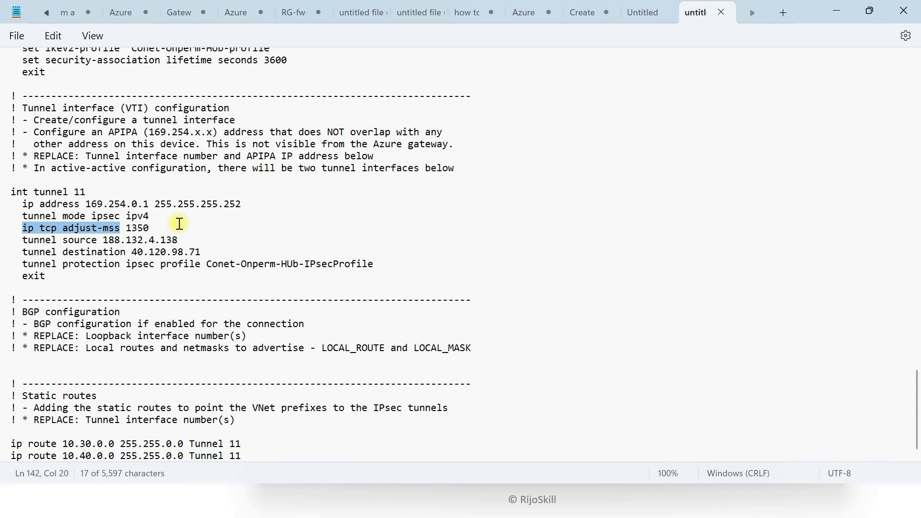
pyautogui.press('super+Tab')
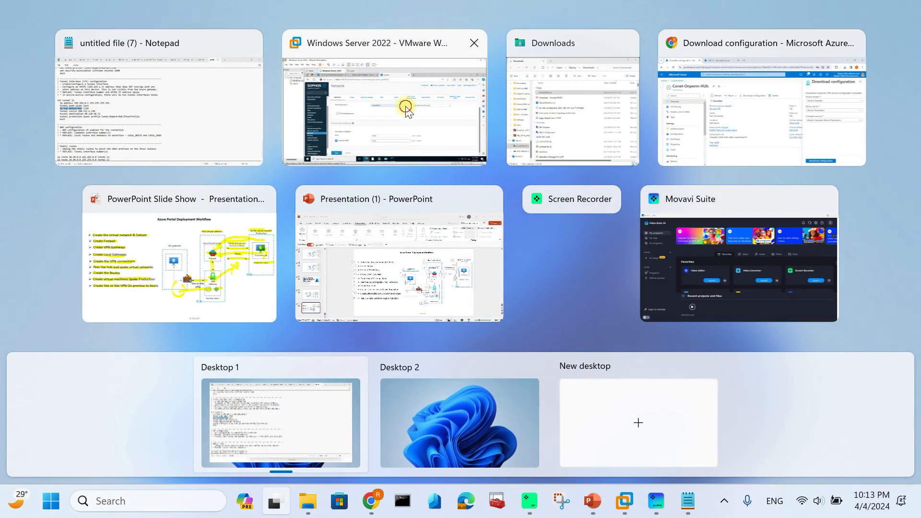
pyautogui.click(406, 105)
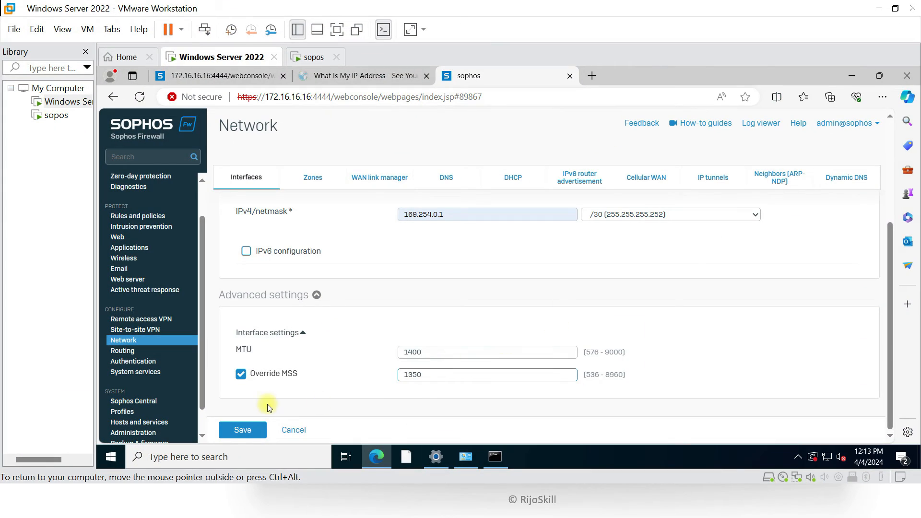
# Save and confirm the xfrm1 interface update, then start an IPv4 unicast static route under Routing
pyautogui.click(238, 434)
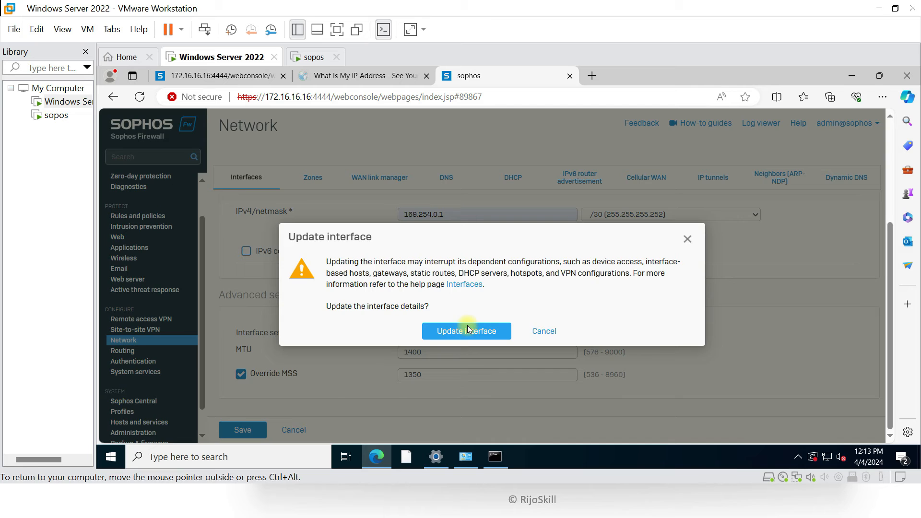
pyautogui.click(466, 331)
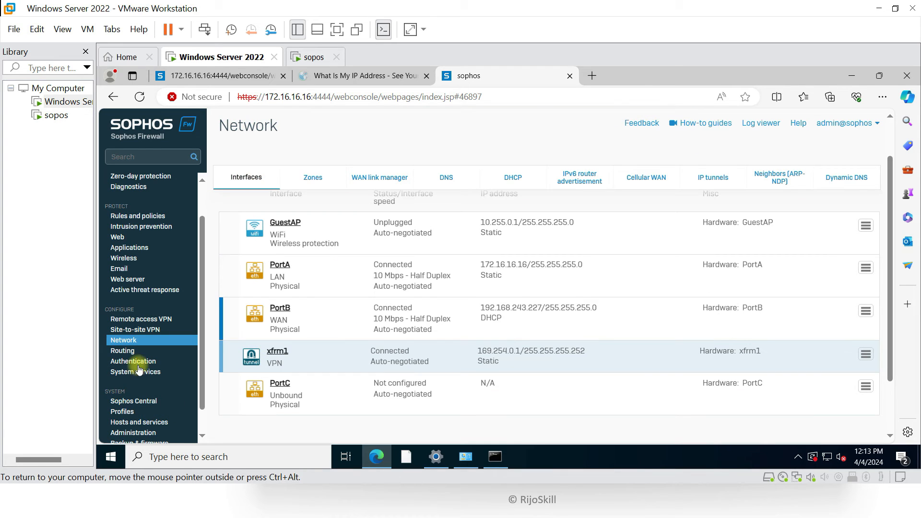
pyautogui.click(123, 352)
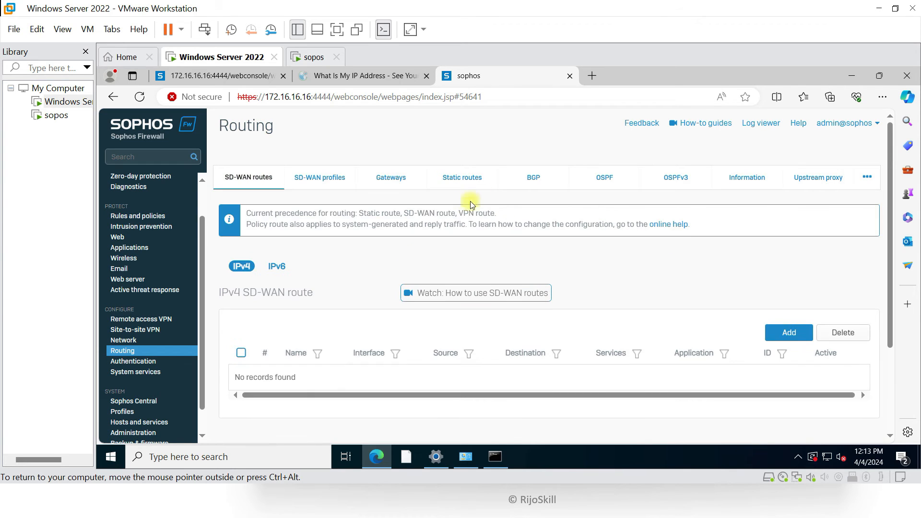
pyautogui.click(478, 177)
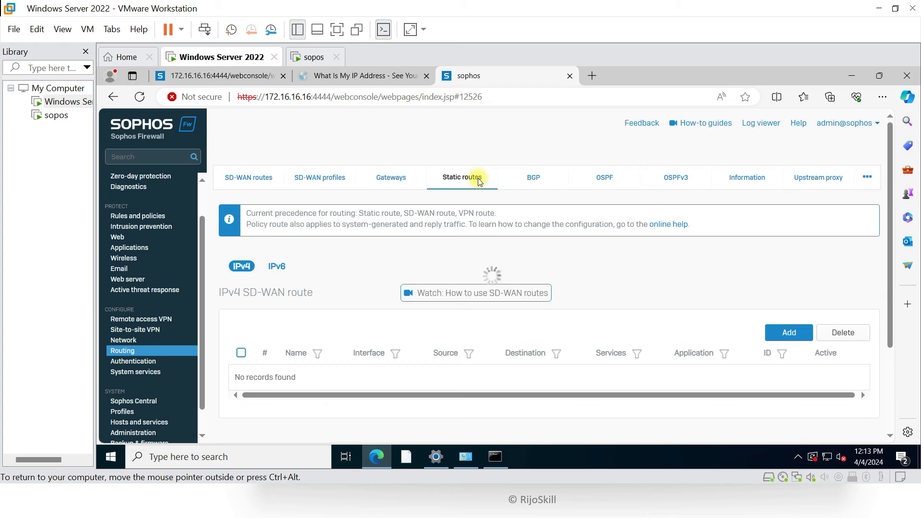
pyautogui.click(787, 244)
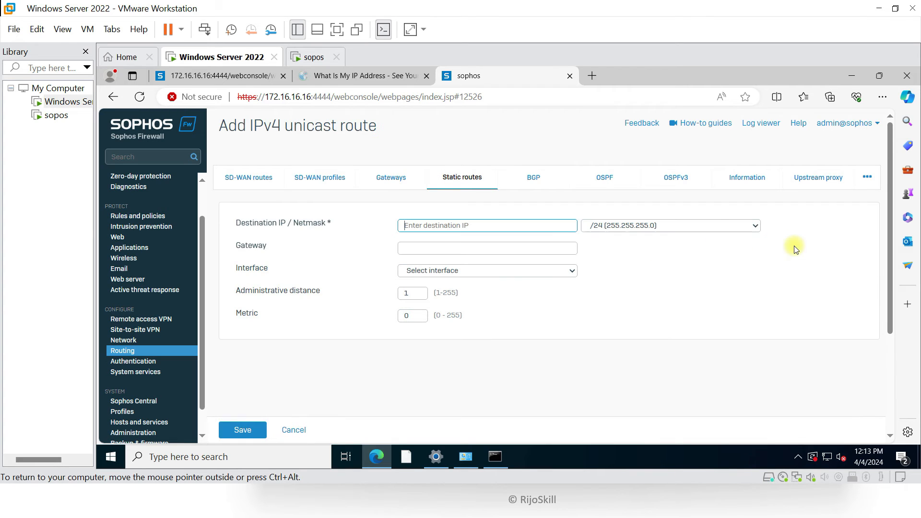
pyautogui.moveTo(233, 225); pyautogui.dragTo(329, 234)
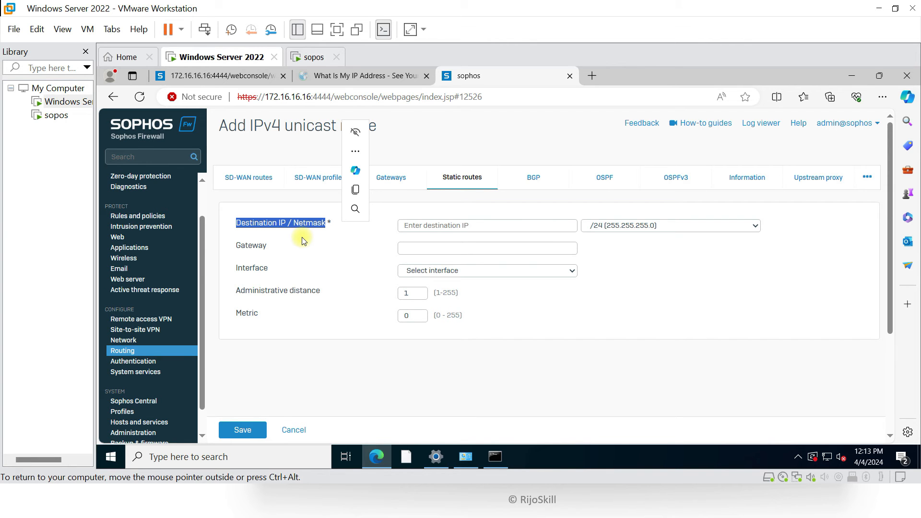
# Open VNet-Spoke-Production under Virtual networks and copy its 10.40.0.0/16 address space
pyautogui.press('super+Tab')
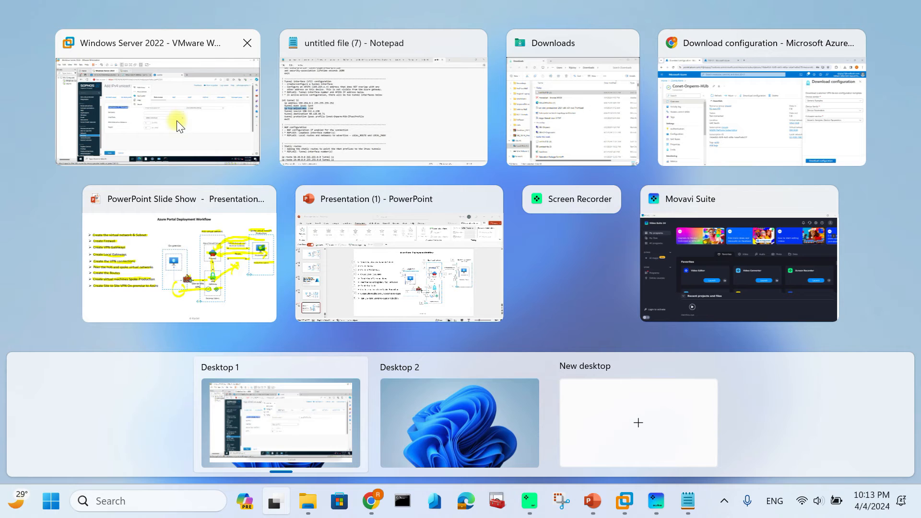
pyautogui.click(700, 120)
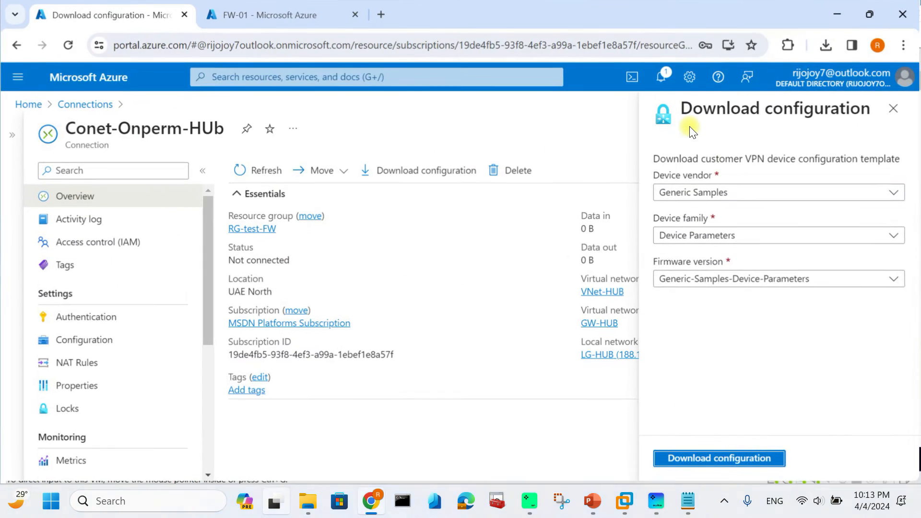
pyautogui.click(93, 80)
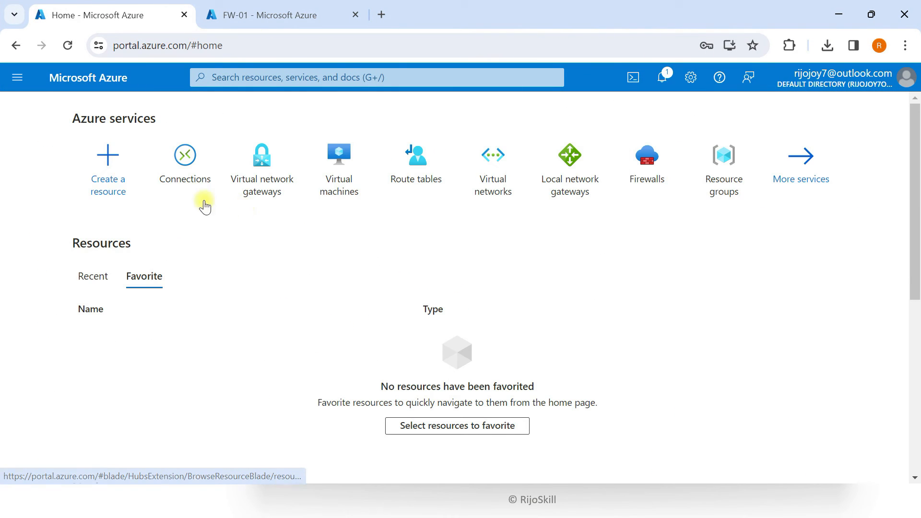
pyautogui.click(244, 18)
pyautogui.click(79, 17)
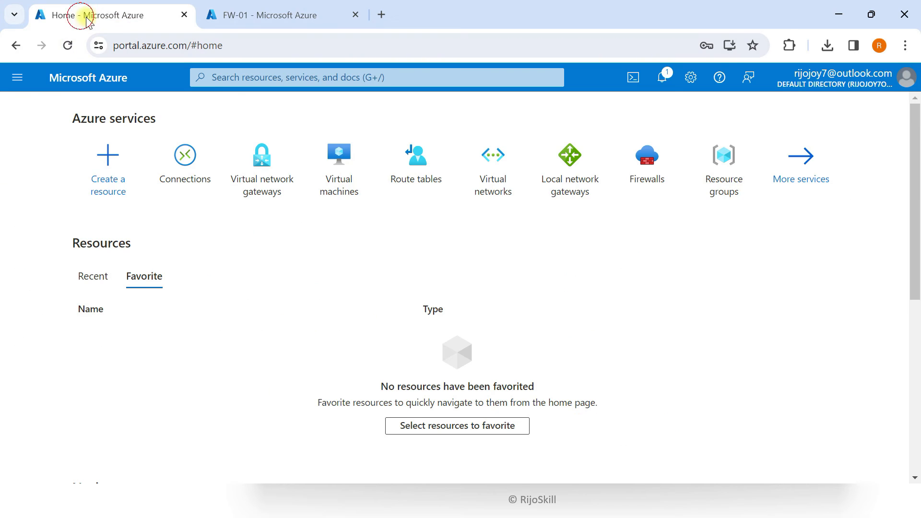
pyautogui.click(490, 173)
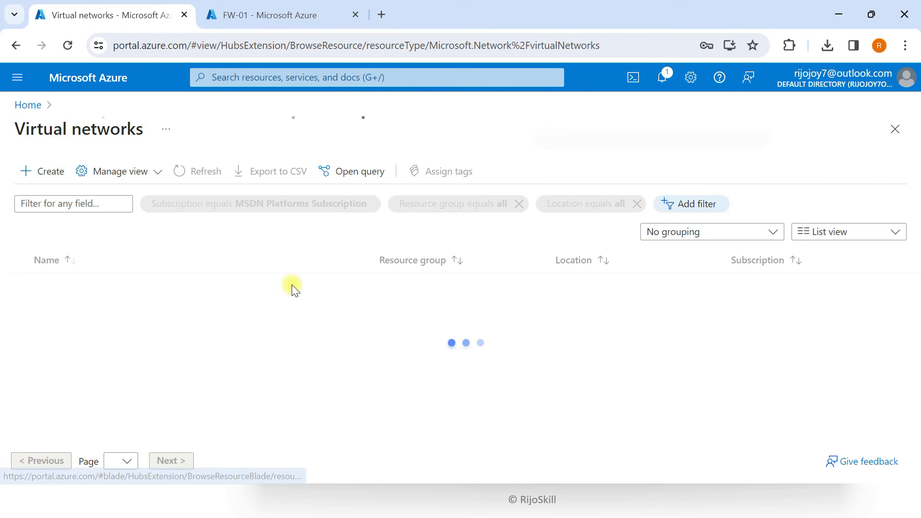
pyautogui.click(107, 308)
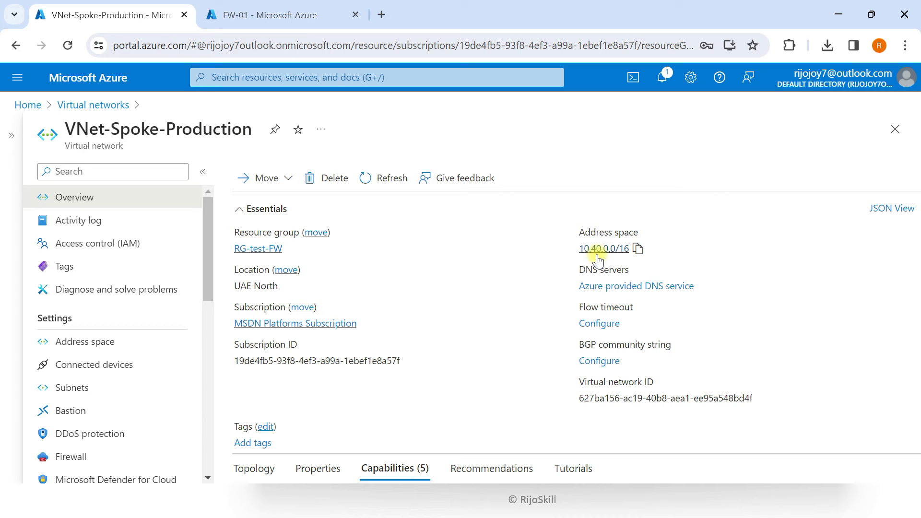
pyautogui.click(637, 248)
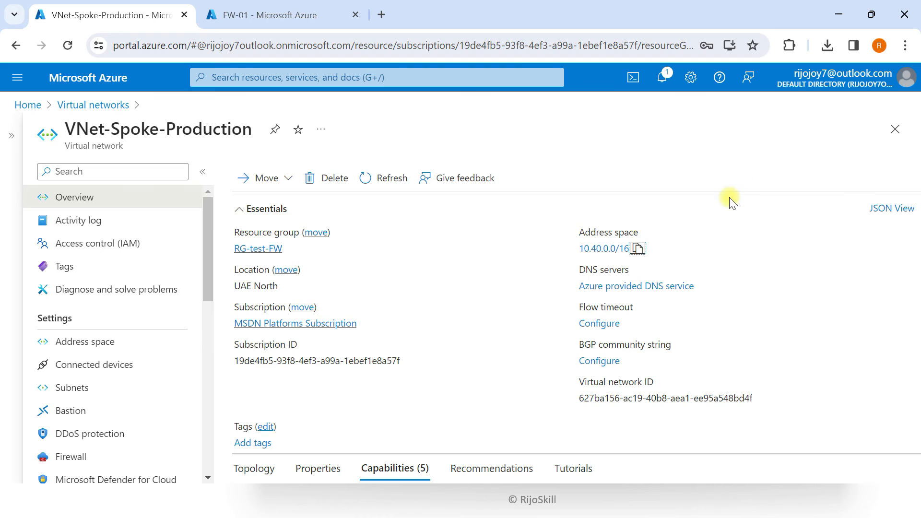
pyautogui.press('super+Tab')
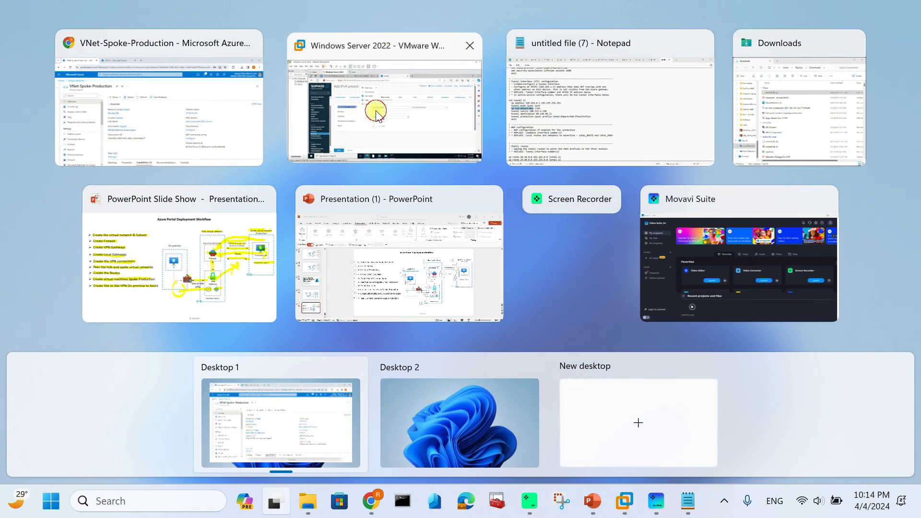
pyautogui.click(376, 112)
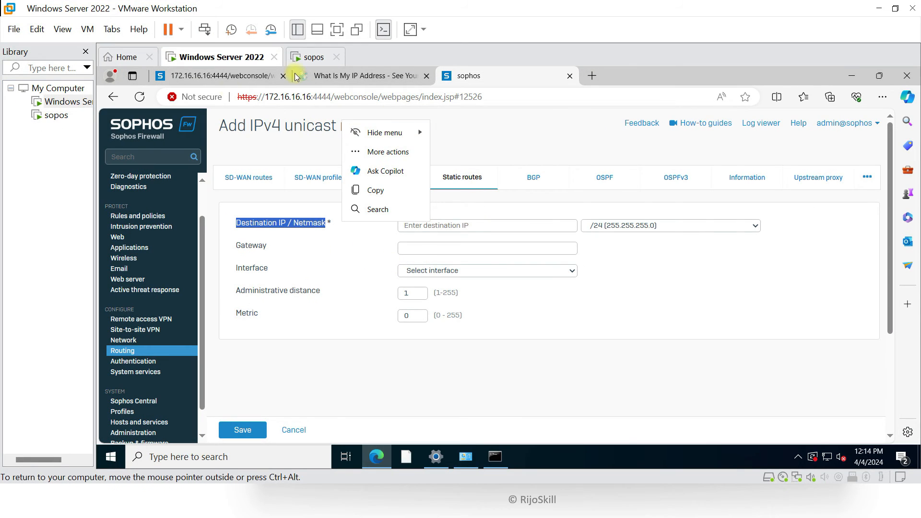
# Set the static route destination to 10.40.0.0 with a /16 netmask
pyautogui.click(485, 225)
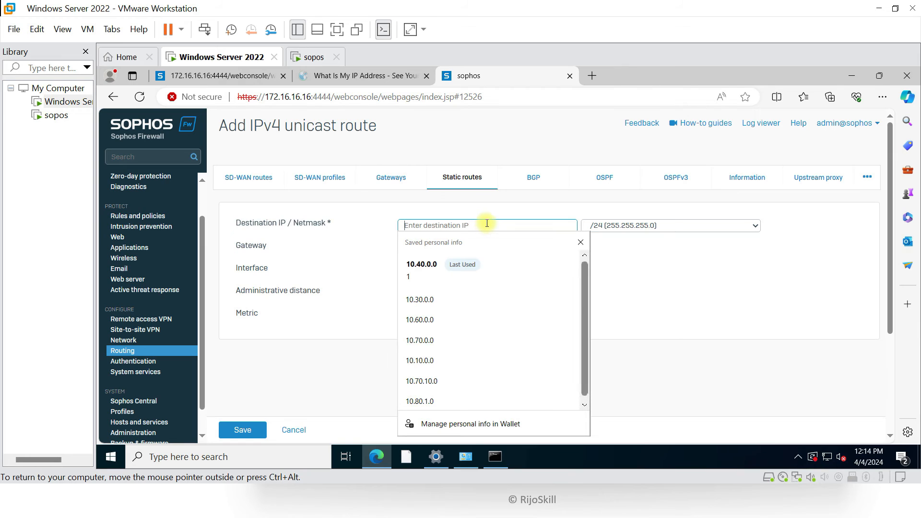
pyautogui.write('10.4')
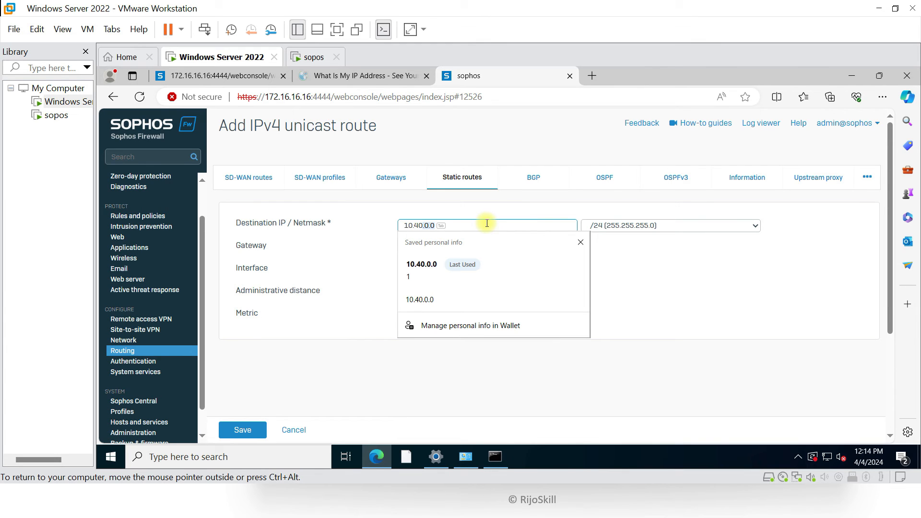
pyautogui.press('Tab')
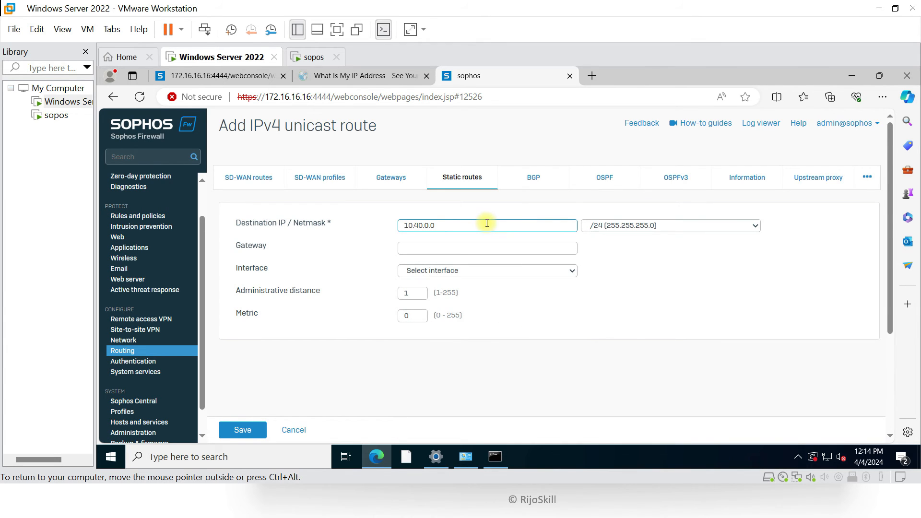
pyautogui.click(626, 230)
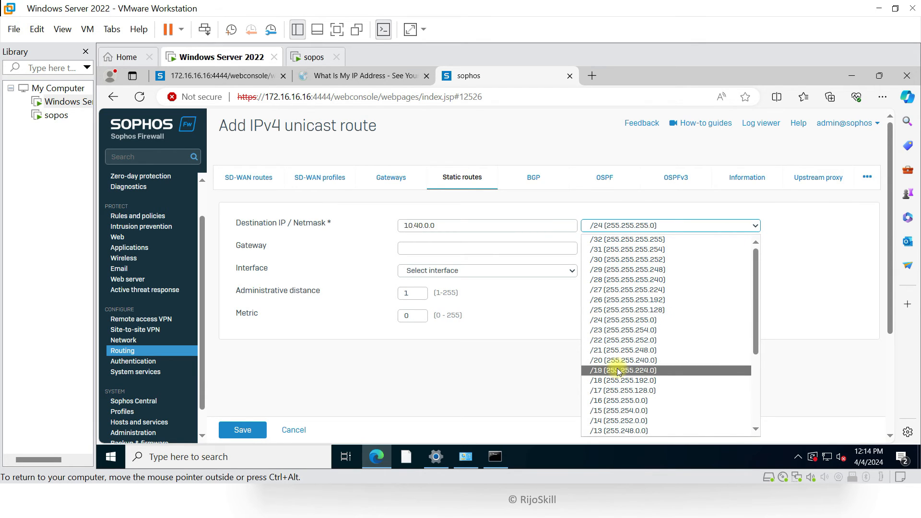
pyautogui.click(619, 401)
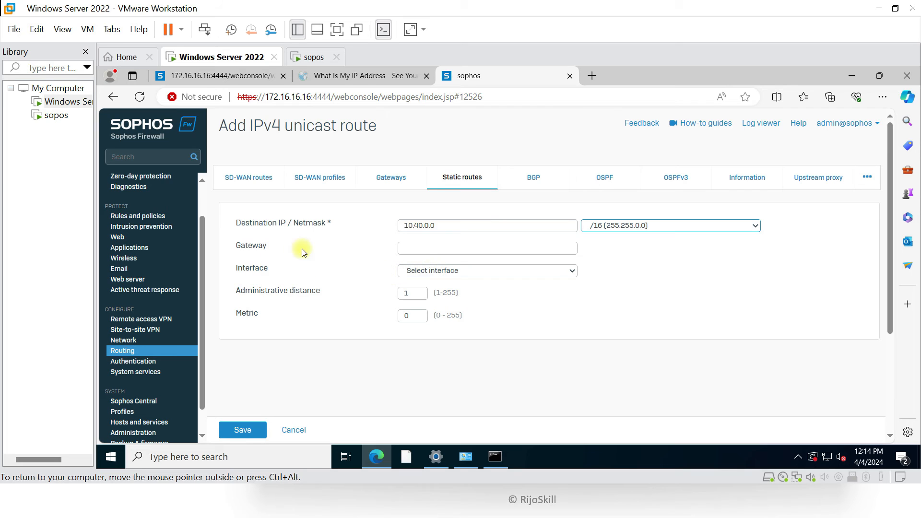
# Route it through the xfrm1 interface with metric 1 and save the static route
pyautogui.click(412, 272)
pyautogui.click(429, 325)
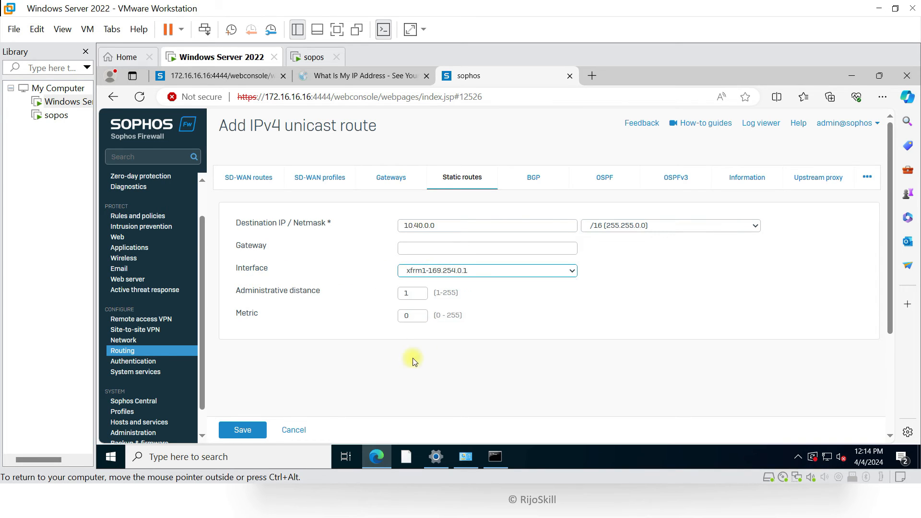
pyautogui.press('Tab')
pyautogui.press('Tab')
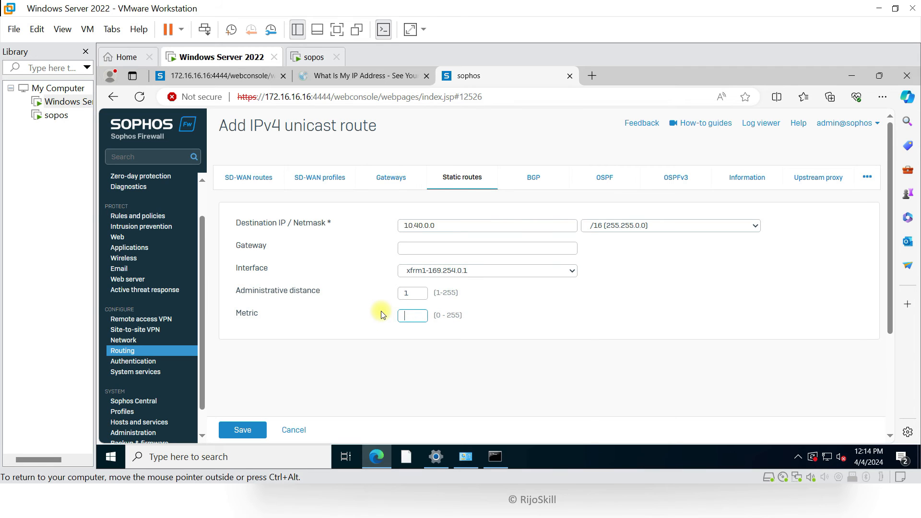
pyautogui.write('1')
pyautogui.click(236, 430)
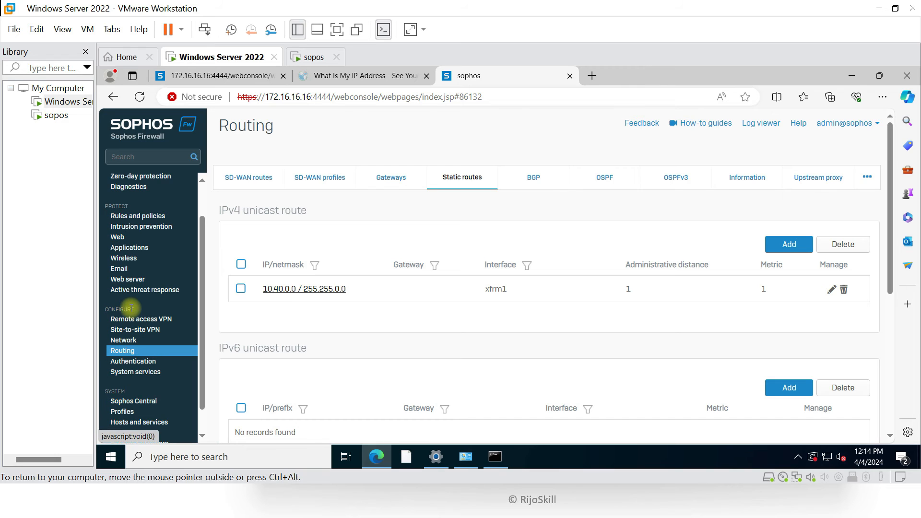
pyautogui.click(136, 216)
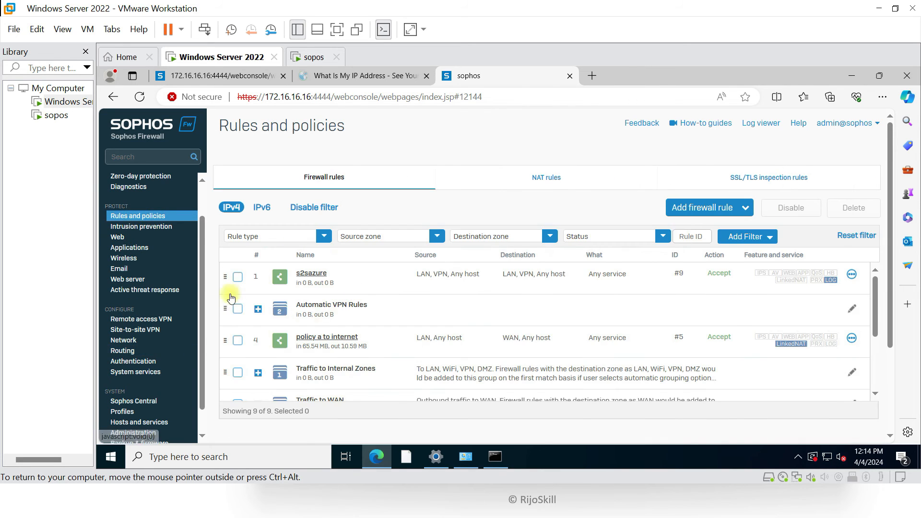
# Inspect the s2sazure rule's LAN and VPN source and destination zones, then cancel without saving
pyautogui.click(315, 273)
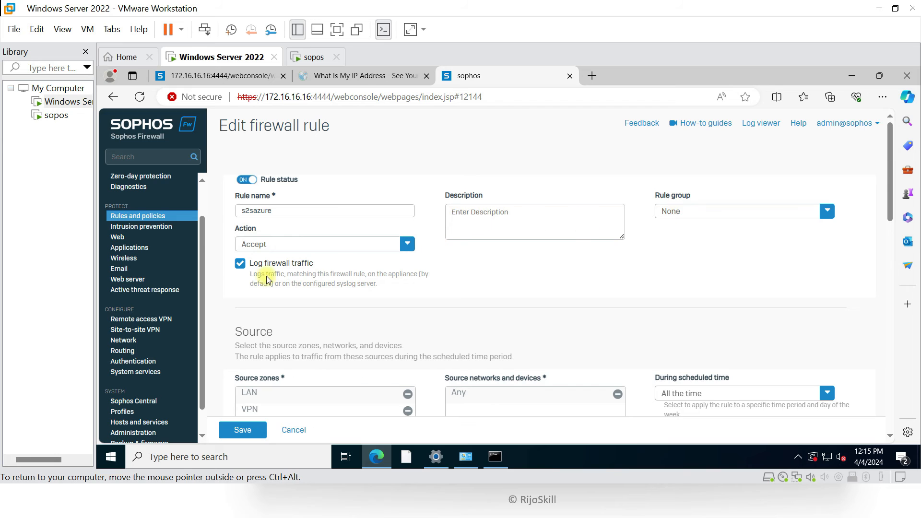
pyautogui.scroll(-2, 259, 259)
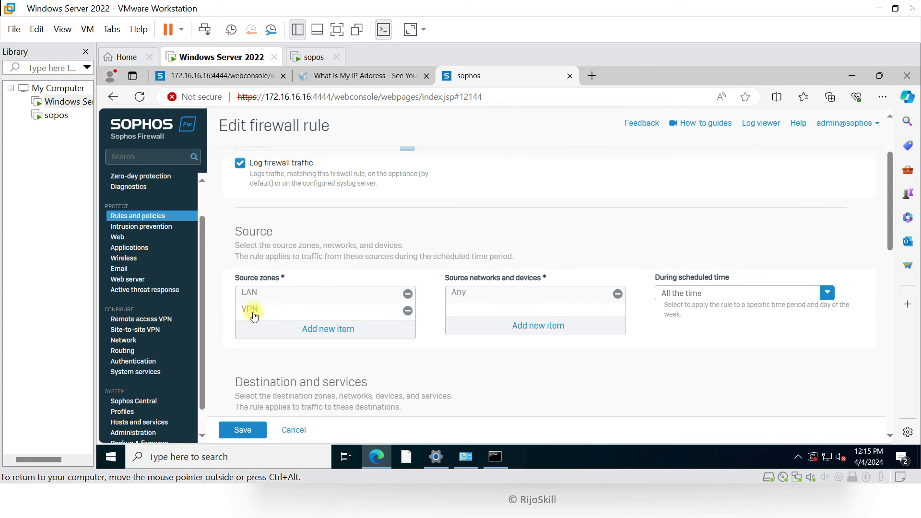
pyautogui.scroll(1, 253, 315)
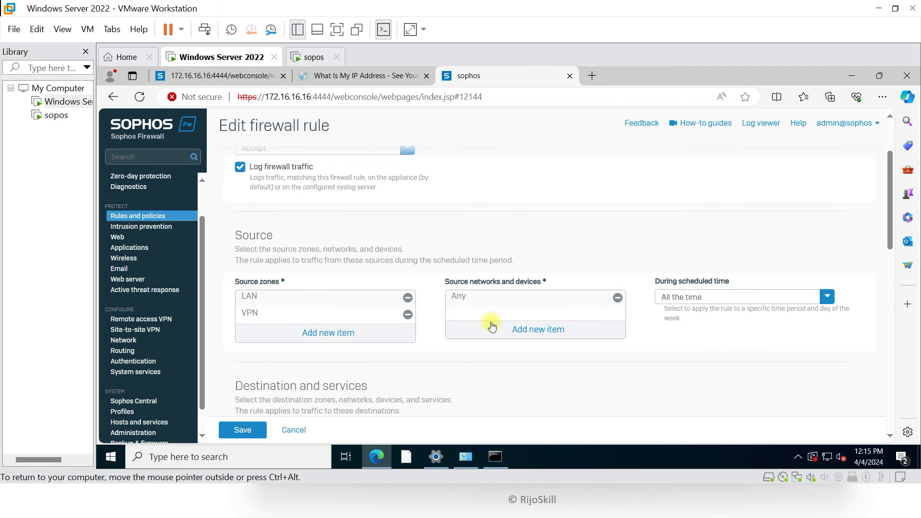
pyautogui.scroll(-2, 489, 317)
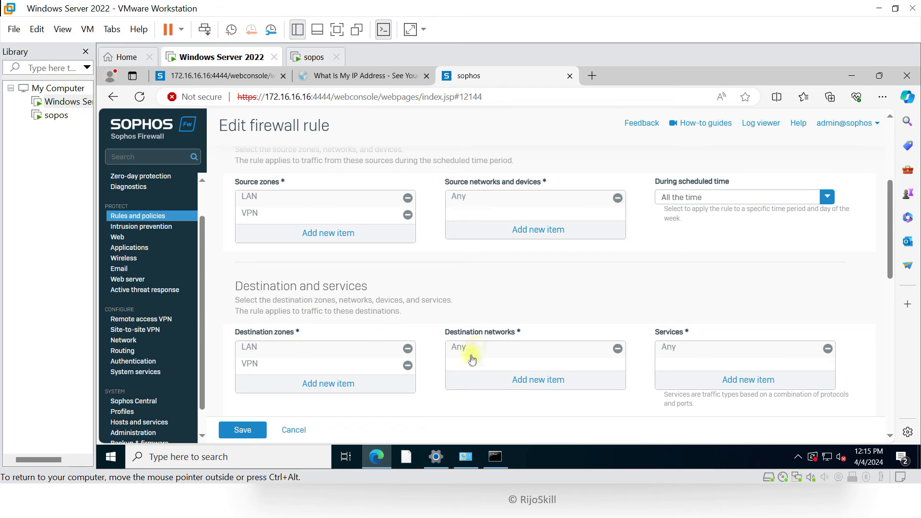
pyautogui.scroll(-1, 411, 319)
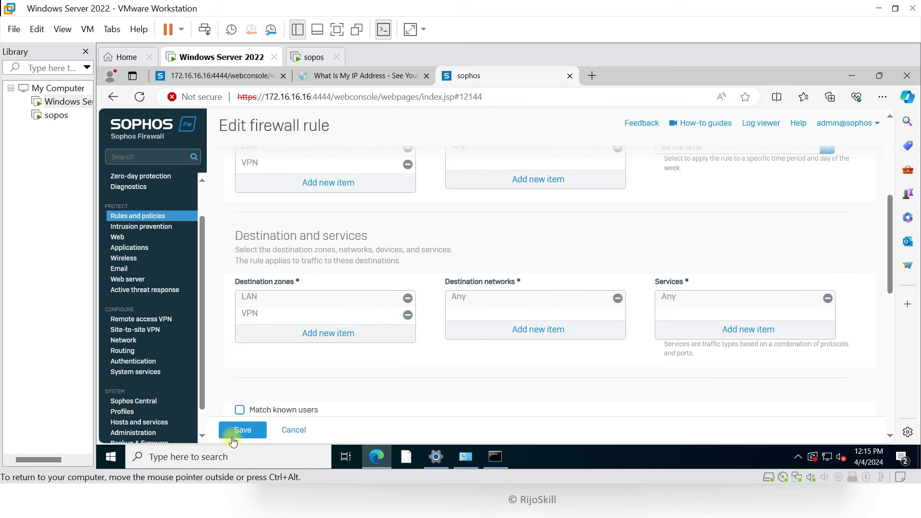
pyautogui.scroll(3, 283, 364)
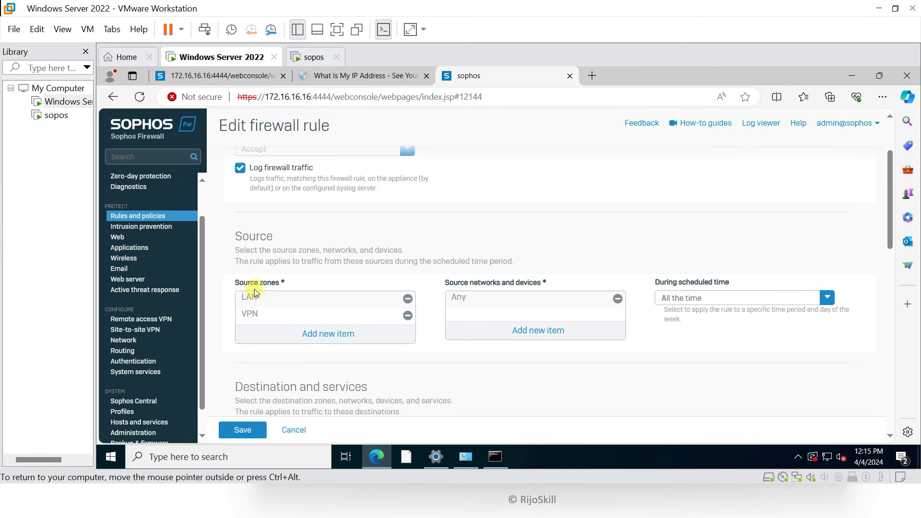
pyautogui.scroll(-2, 270, 368)
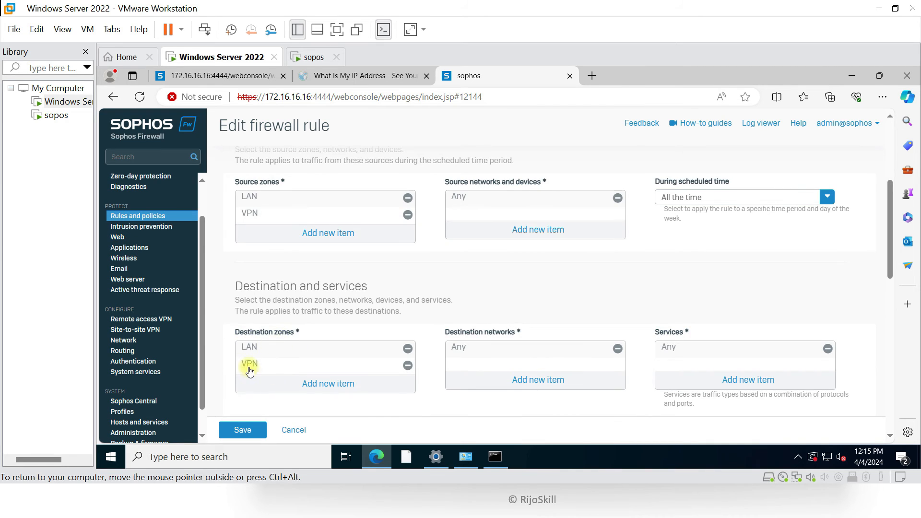
pyautogui.scroll(4, 300, 353)
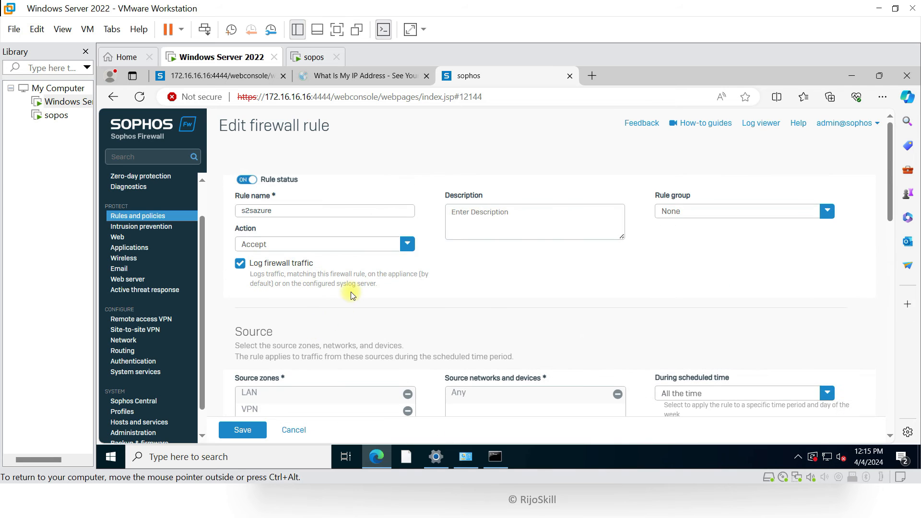
pyautogui.scroll(-5, 352, 288)
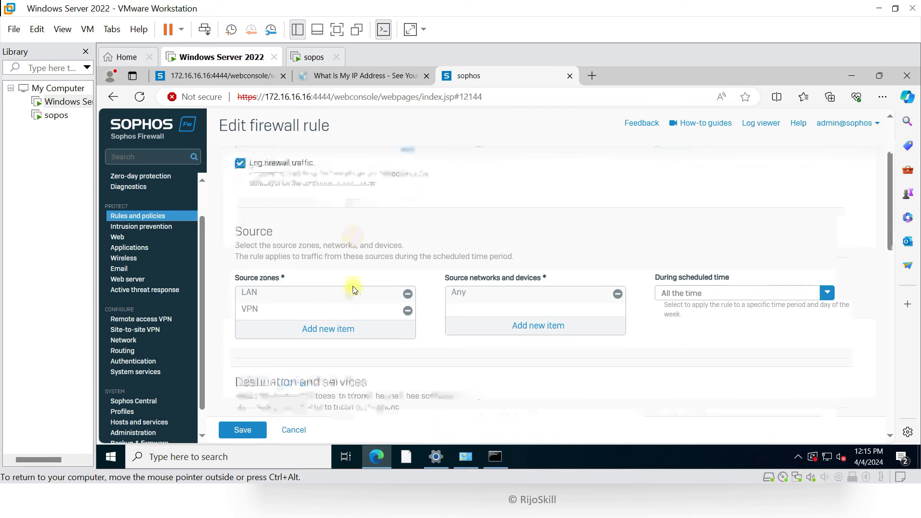
pyautogui.scroll(-2, 354, 311)
pyautogui.scroll(7, 353, 311)
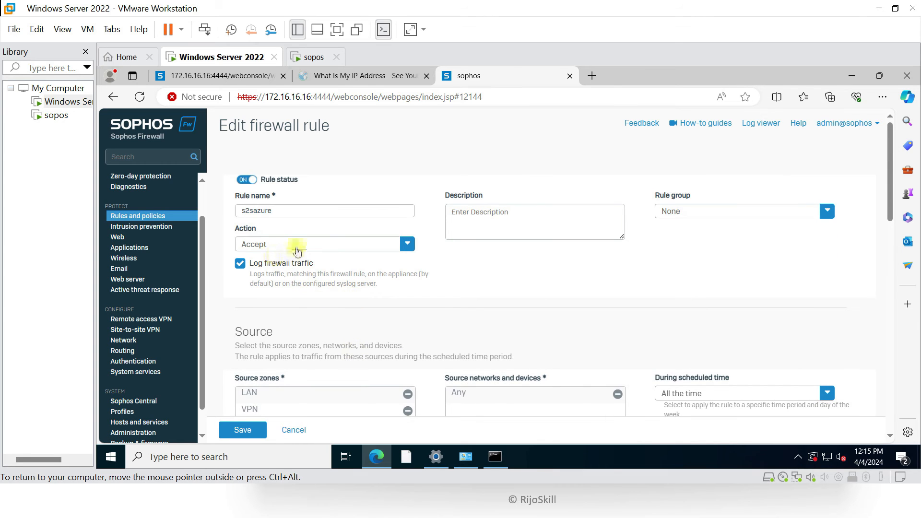
pyautogui.scroll(-3, 324, 288)
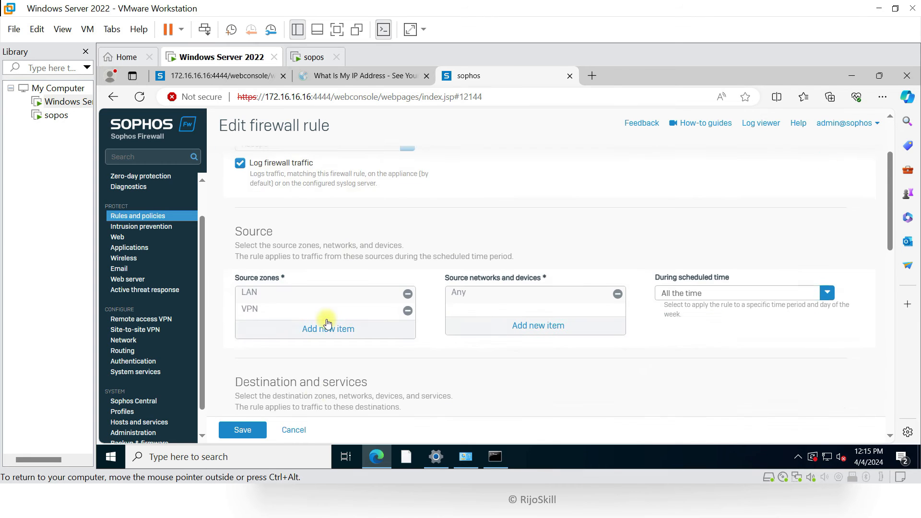
pyautogui.click(294, 429)
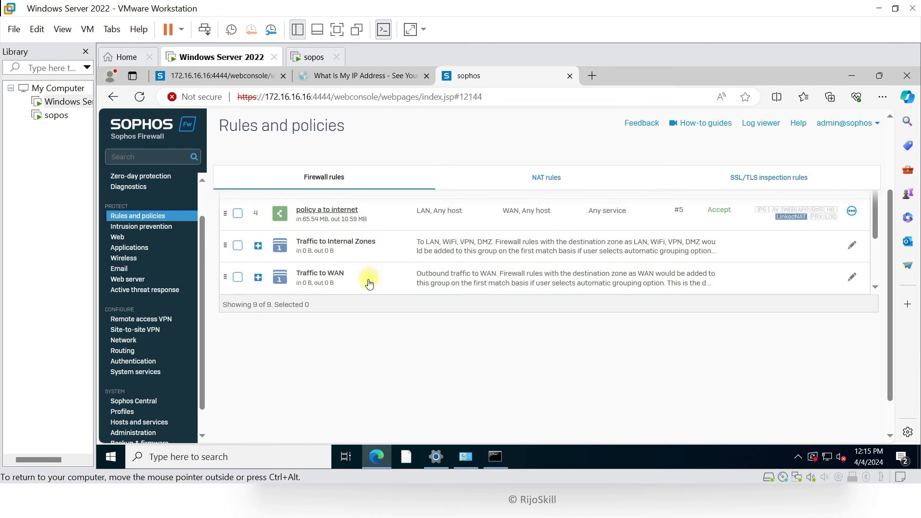
pyautogui.scroll(1, 325, 268)
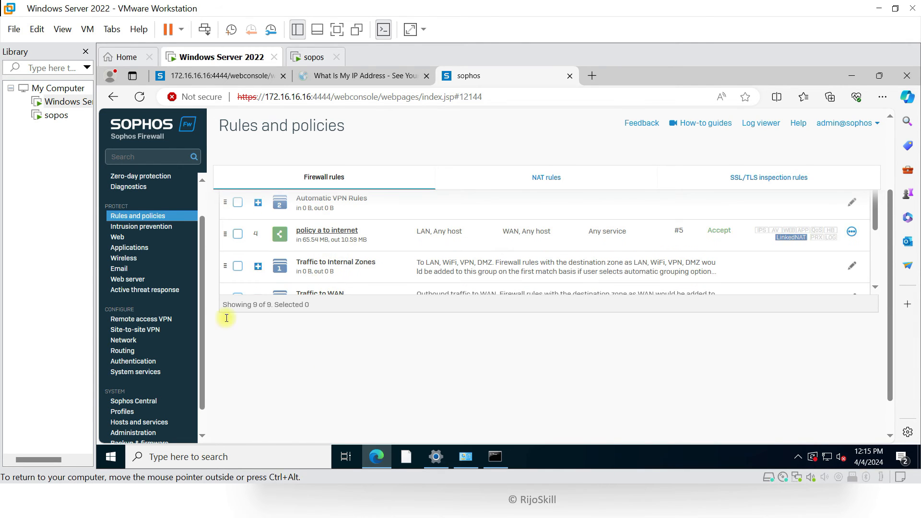
# Confirm S2SAzvpn shows active and connected on the Site-to-site VPN page
pyautogui.click(134, 330)
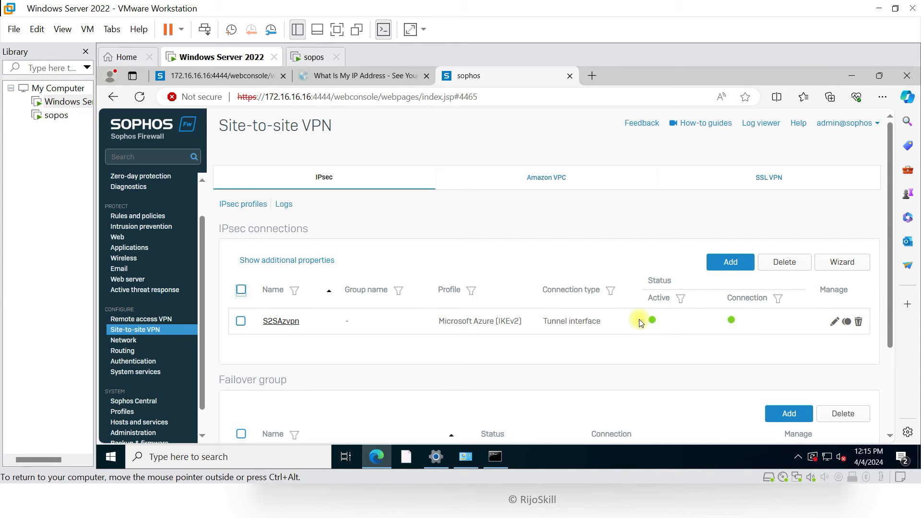
pyautogui.press('super+Tab')
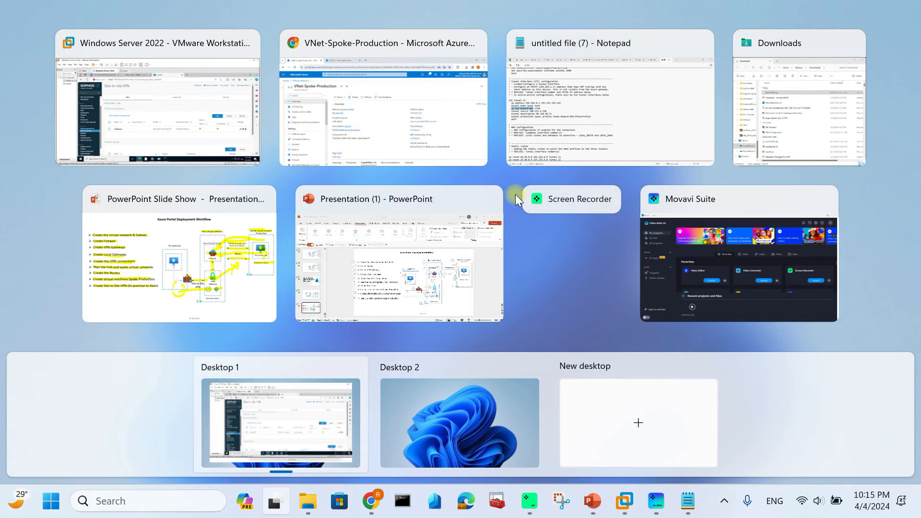
# Reveal the RDP On-Perm Server to Azure Production bullet and ink the on-premise-to-spoke path via the Firewall
pyautogui.click(217, 234)
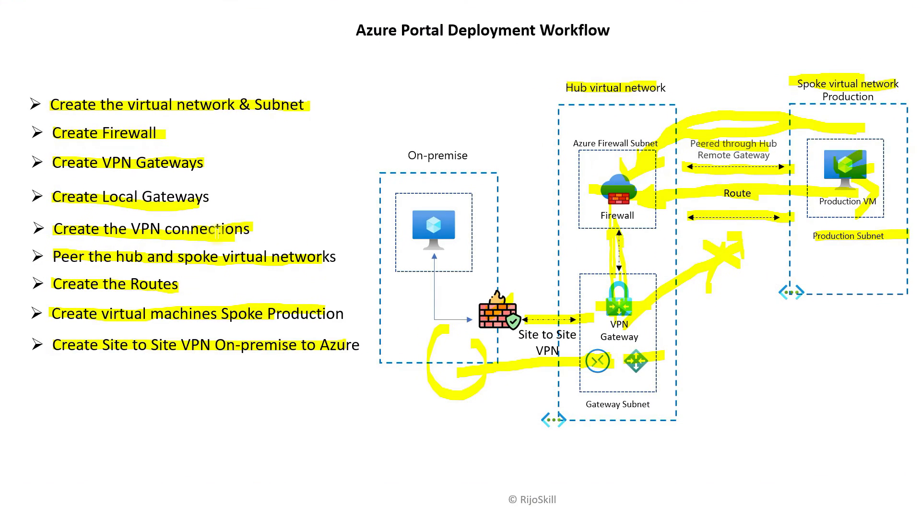
pyautogui.click(217, 234)
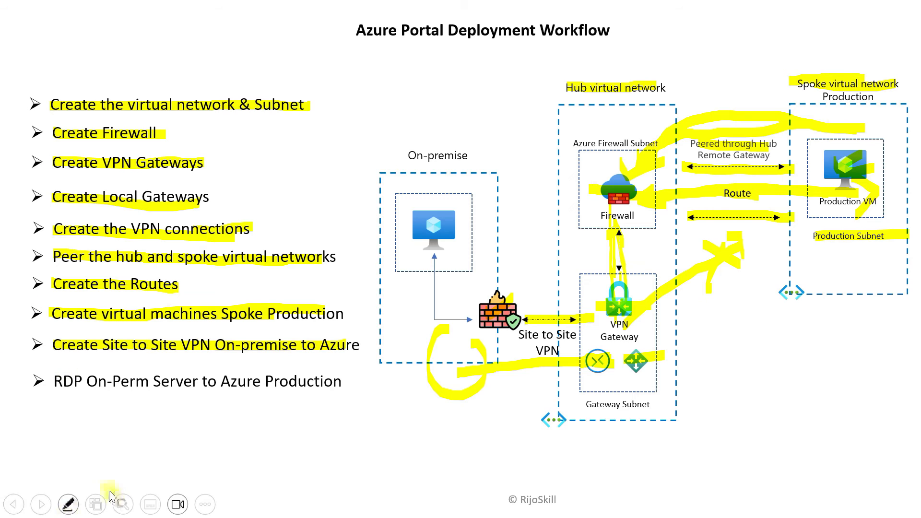
pyautogui.moveTo(55, 385); pyautogui.dragTo(331, 389)
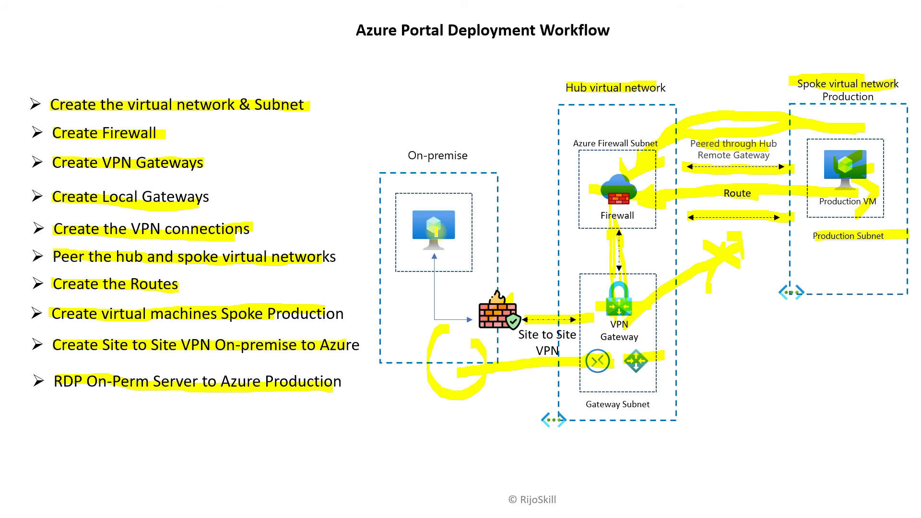
pyautogui.moveTo(441, 239)
pyautogui.mouseDown()
pyautogui.moveTo(446, 214)
pyautogui.moveTo(447, 244)
pyautogui.mouseUp()
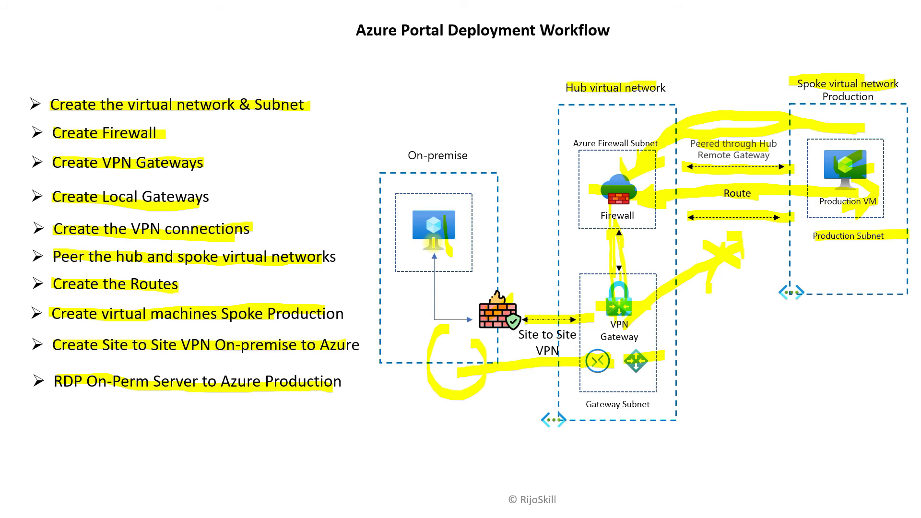
pyautogui.moveTo(445, 267)
pyautogui.mouseDown()
pyautogui.moveTo(788, 261)
pyautogui.moveTo(894, 211)
pyautogui.mouseUp()
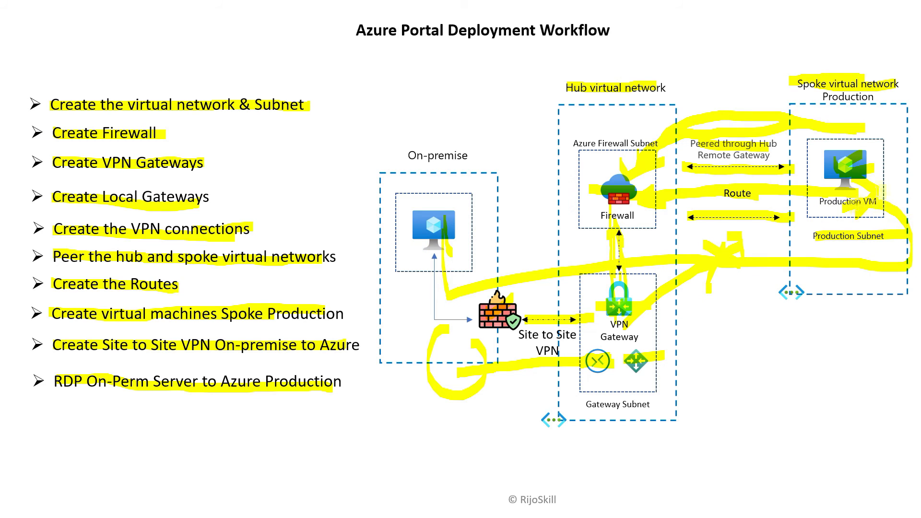
pyautogui.moveTo(621, 194)
pyautogui.mouseDown()
pyautogui.moveTo(590, 168)
pyautogui.moveTo(624, 230)
pyautogui.moveTo(645, 185)
pyautogui.mouseUp()
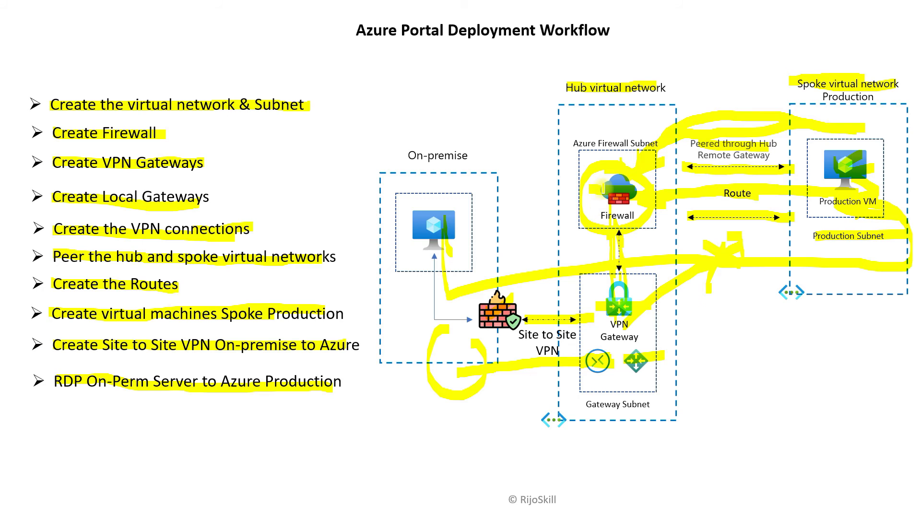
# Return to the Azure portal and bring up the FW-01 firewall overview
pyautogui.press('super+Tab')
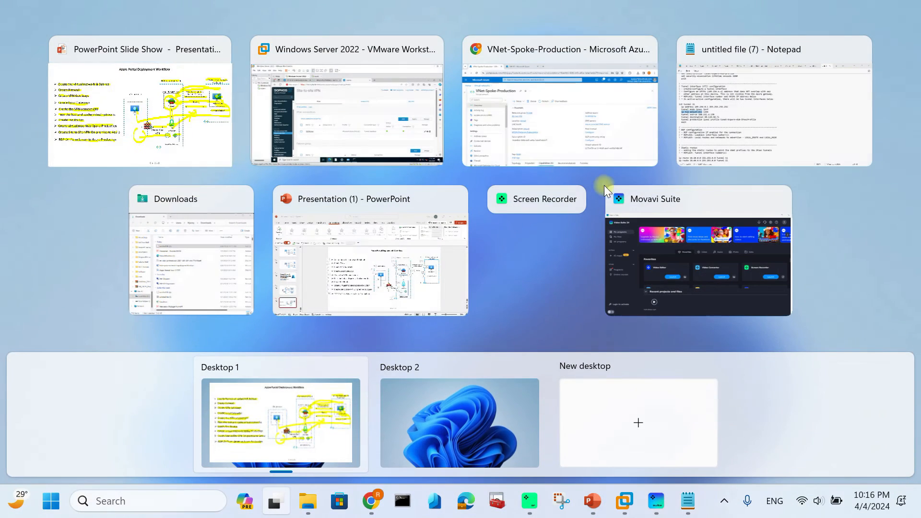
pyautogui.click(499, 123)
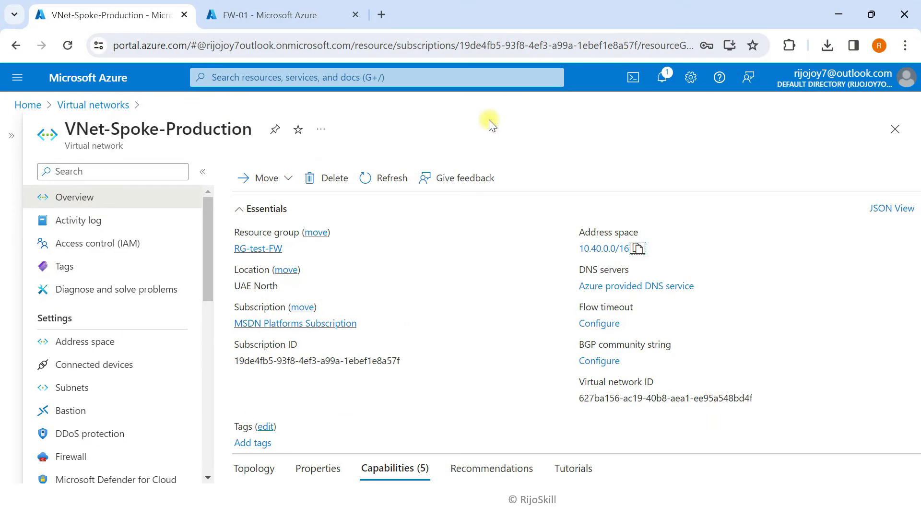
pyautogui.click(74, 79)
pyautogui.click(261, 19)
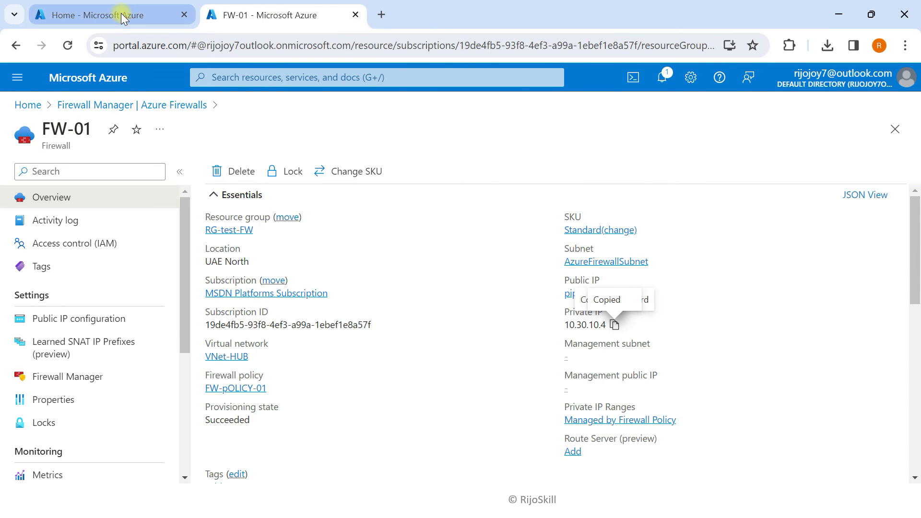
# Go from Home through Firewalls > FW-01 to FW-pOLICY-01's Network rules and start a rule collection
pyautogui.click(90, 79)
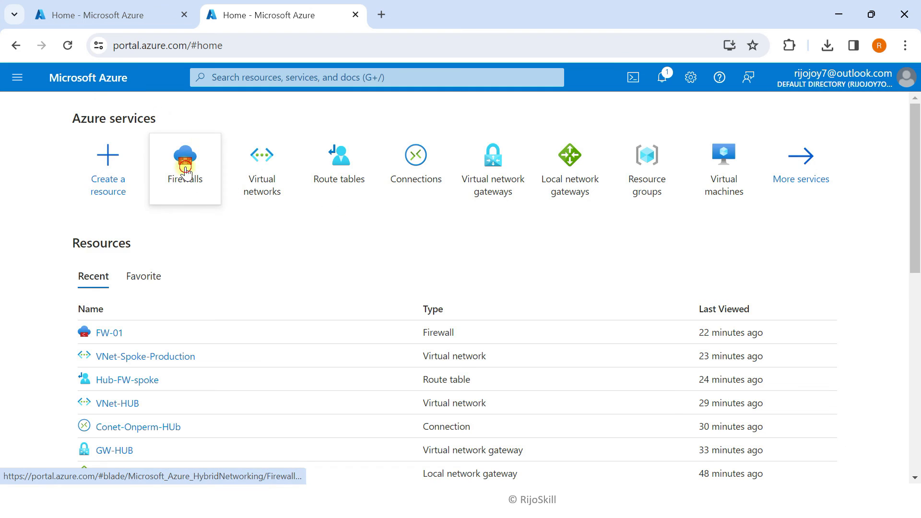
pyautogui.click(185, 177)
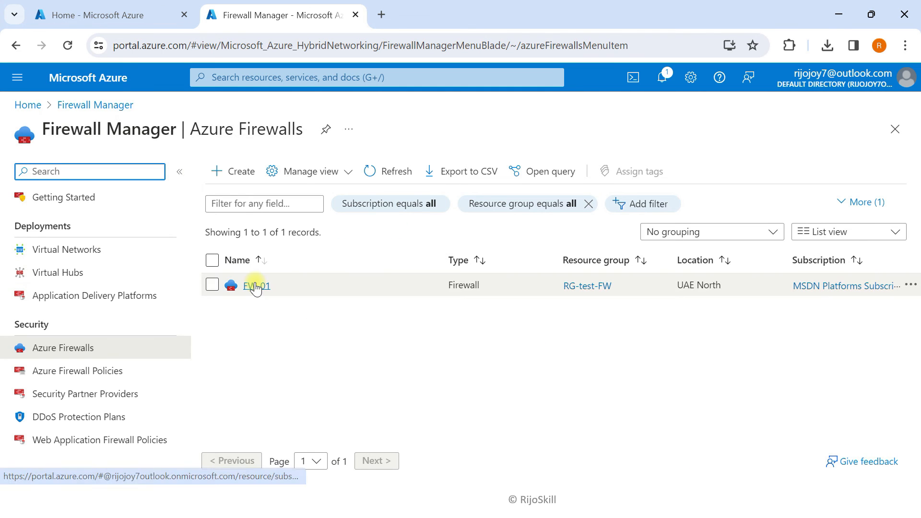
pyautogui.click(256, 288)
pyautogui.click(178, 172)
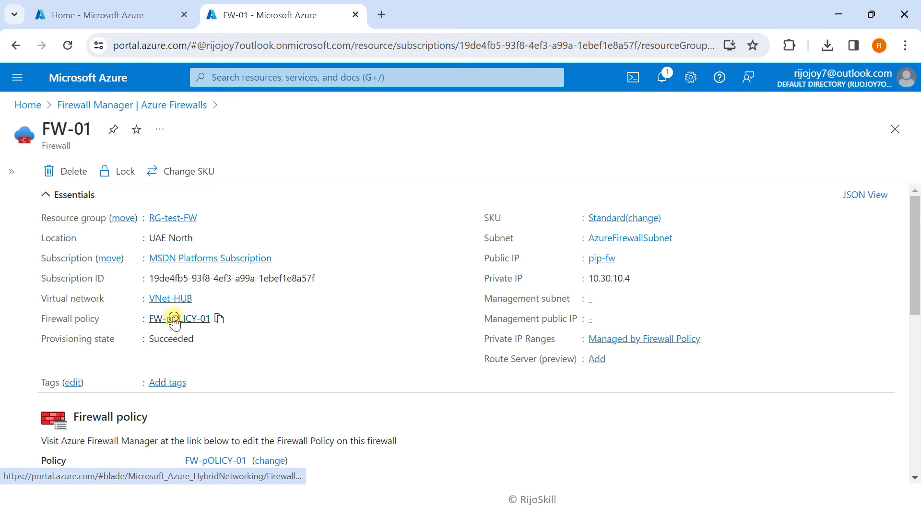
pyautogui.click(178, 320)
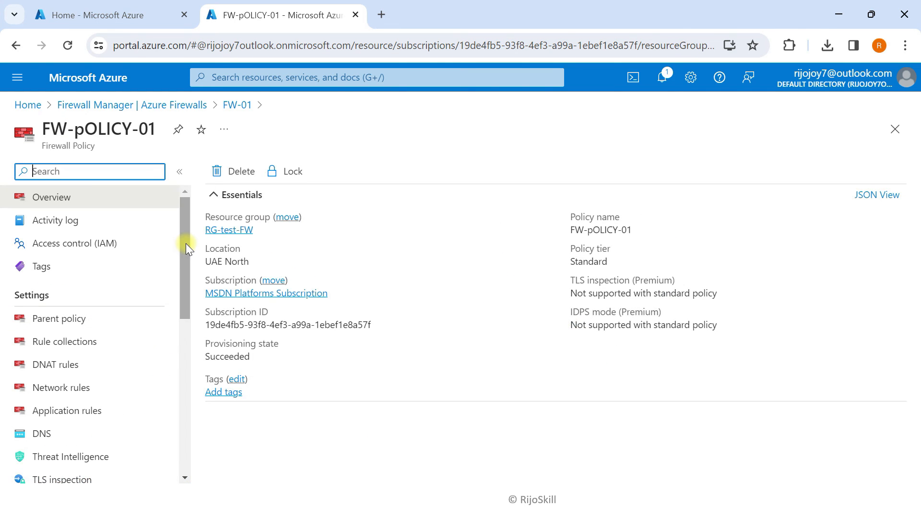
pyautogui.scroll(-4, 187, 336)
pyautogui.moveTo(187, 336); pyautogui.dragTo(181, 243)
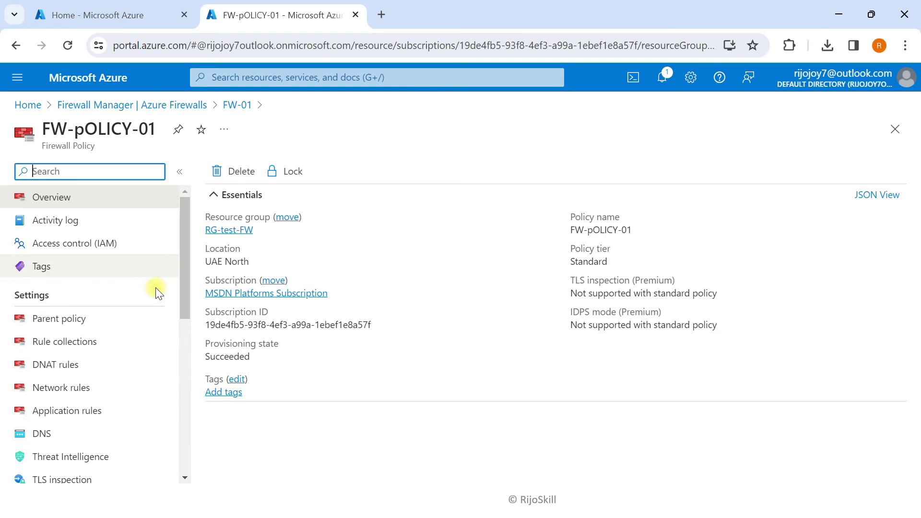
pyautogui.click(71, 393)
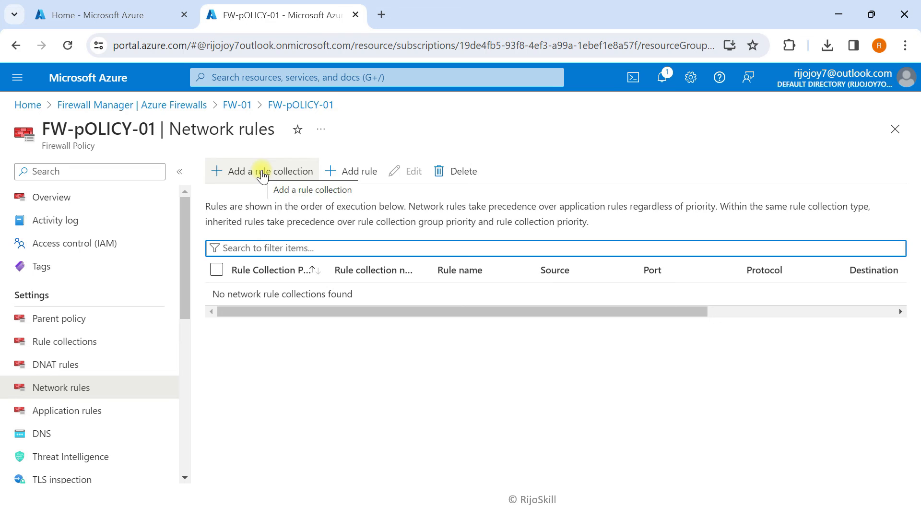
pyautogui.click(259, 171)
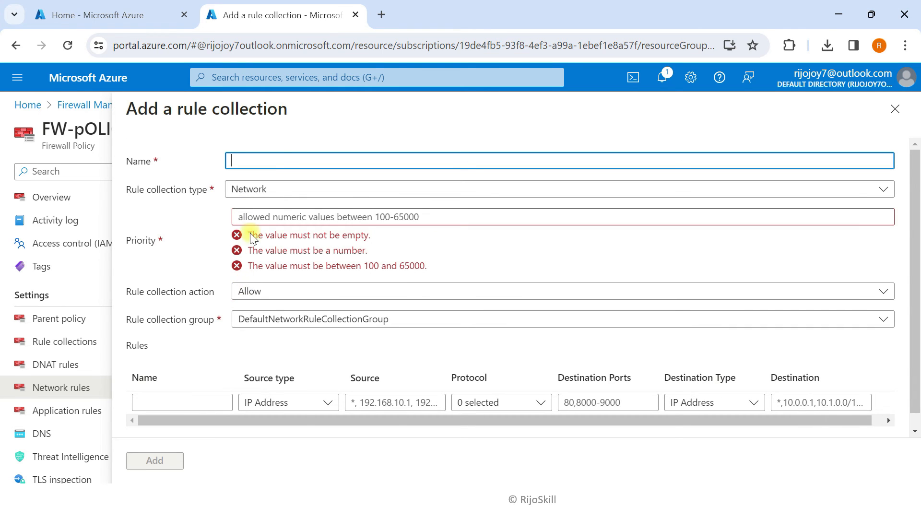
# Name the rule collection SPOKE-VM-RDP, priority 100, in DefaultNetworkRuleCollectionGroup
pyautogui.click(269, 160)
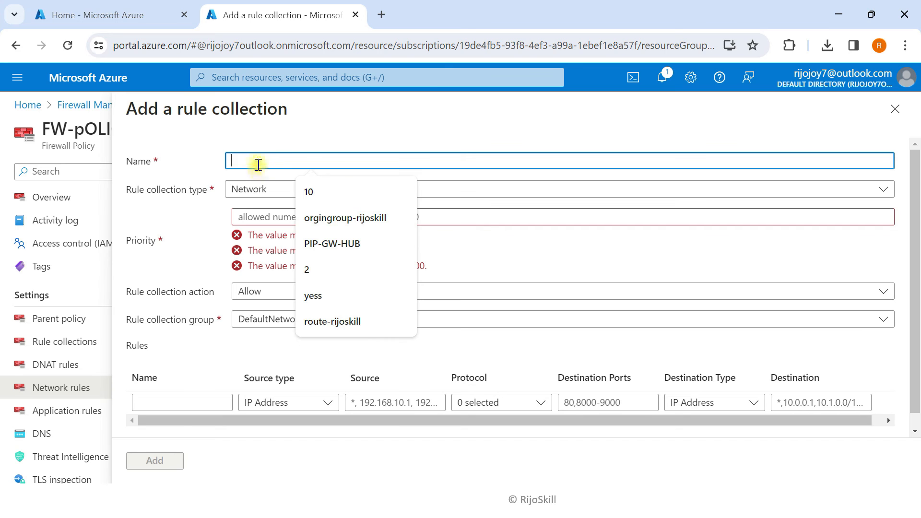
pyautogui.click(241, 162)
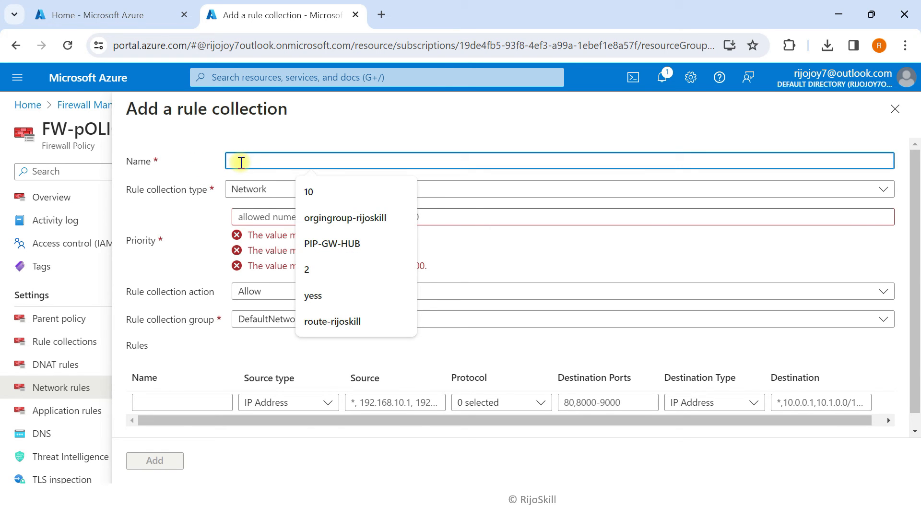
pyautogui.write('SPOKE-VM-RDP')
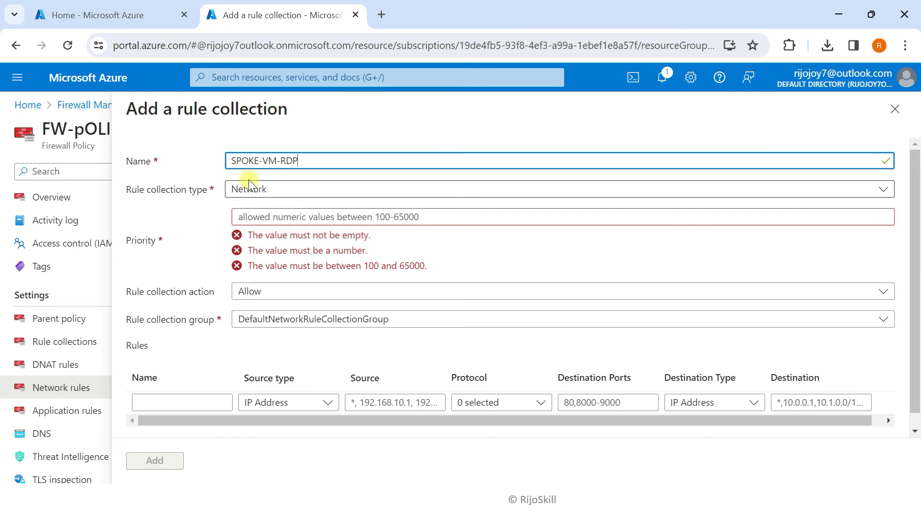
pyautogui.click(276, 217)
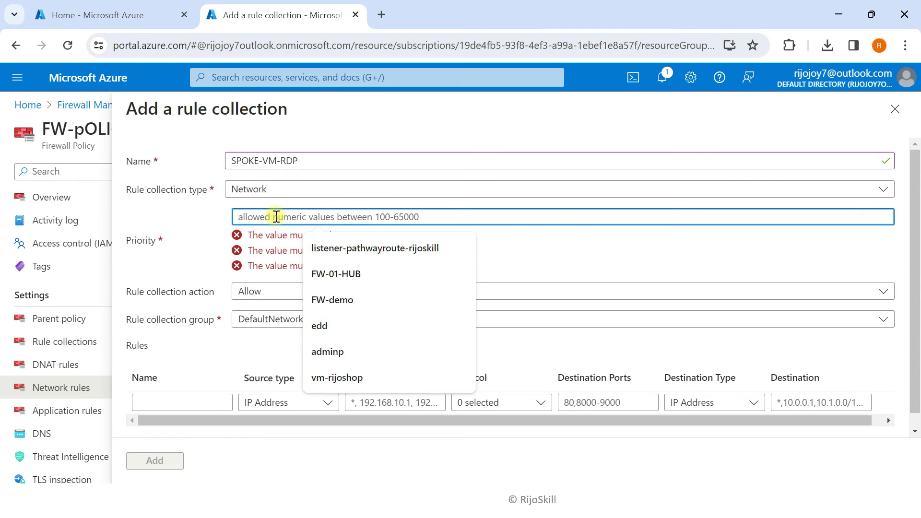
pyautogui.write('100')
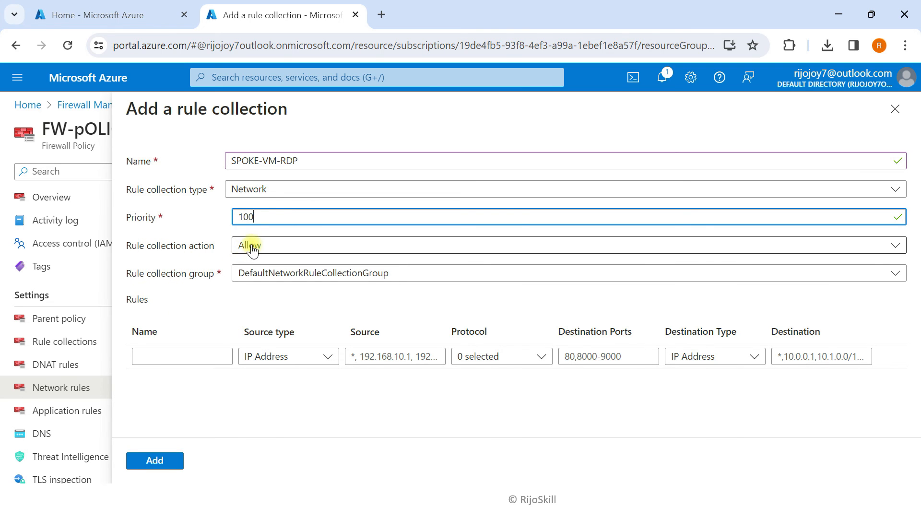
pyautogui.click(267, 273)
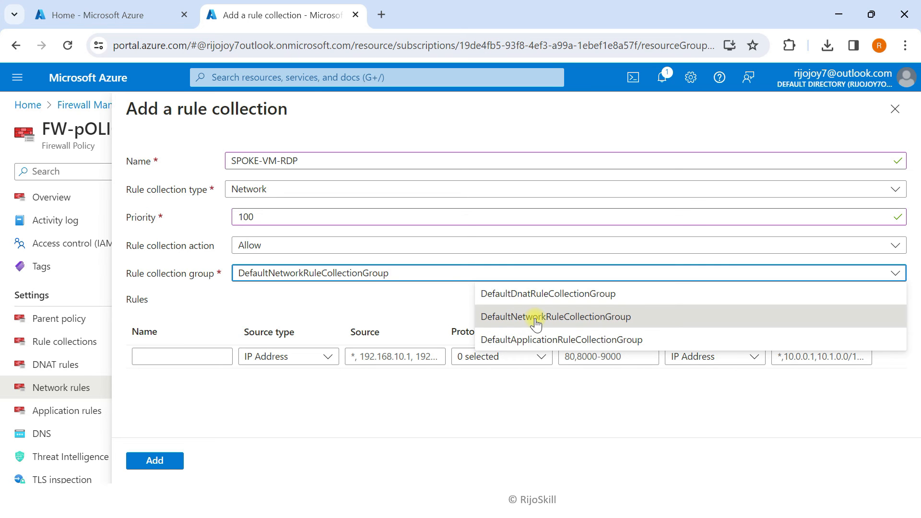
pyautogui.click(536, 319)
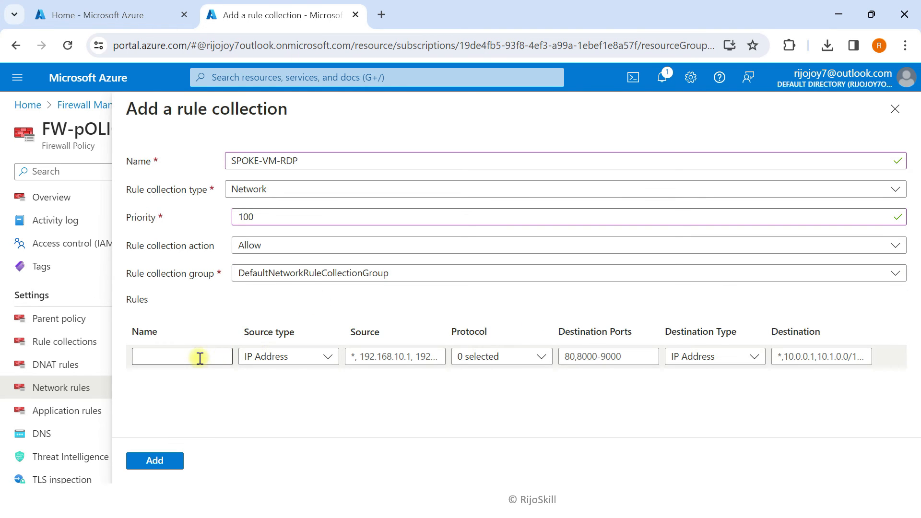
# Add a rule named allow-rdp with IP Address source 172.16.16.0/24
pyautogui.click(193, 358)
pyautogui.write('al')
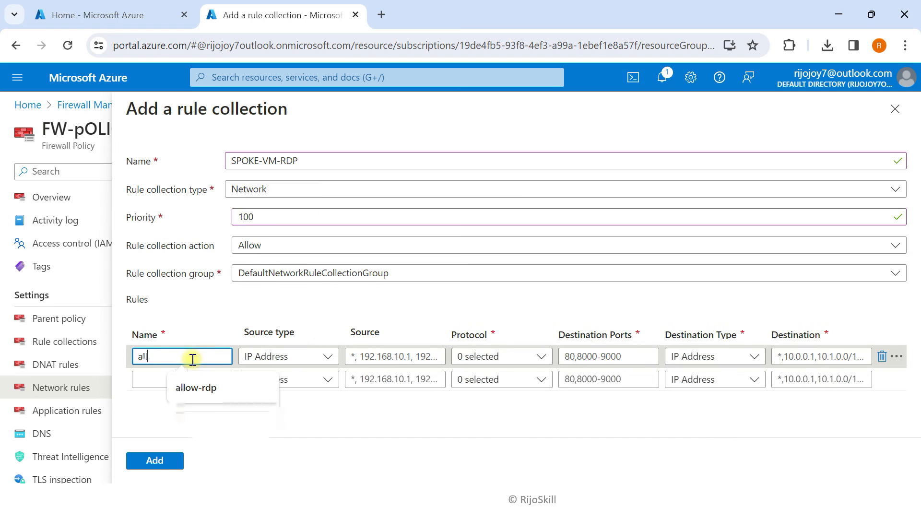
pyautogui.write('low-rdp')
pyautogui.click(309, 358)
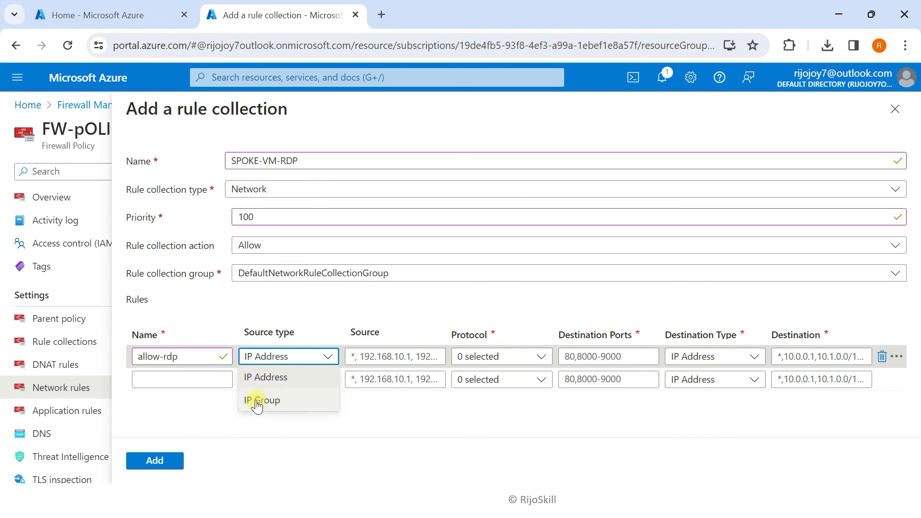
pyautogui.click(259, 377)
pyautogui.click(379, 357)
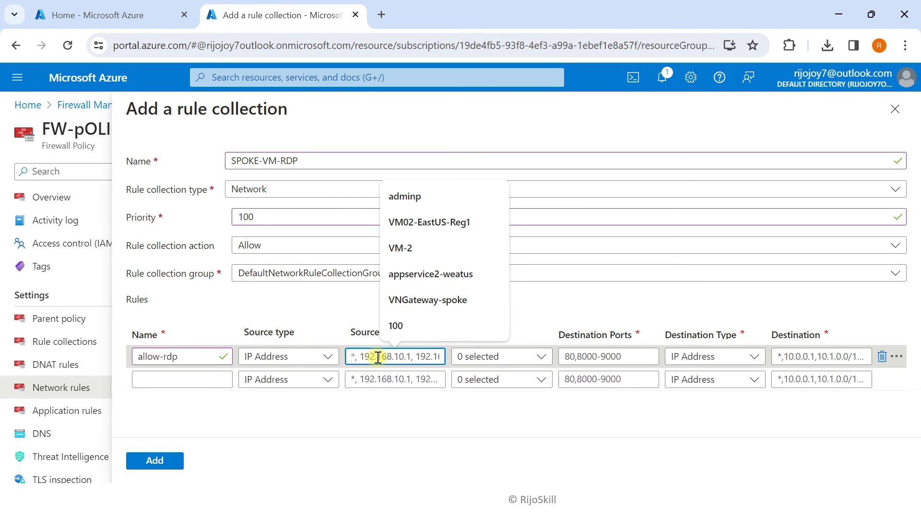
pyautogui.write('172')
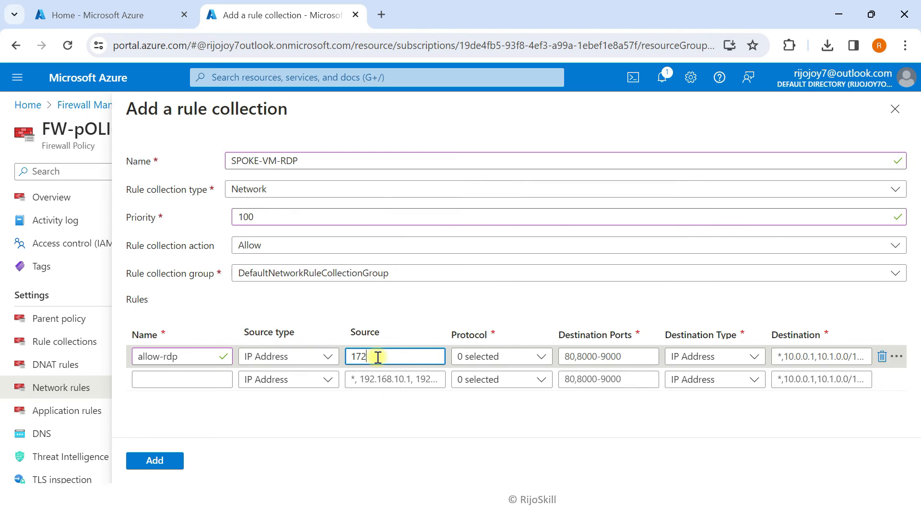
pyautogui.write('.16.16.')
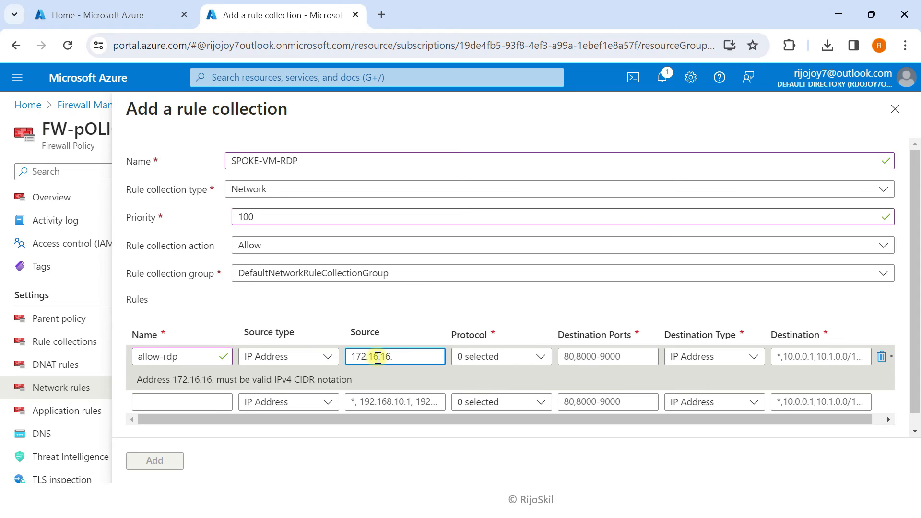
pyautogui.write('0/24')
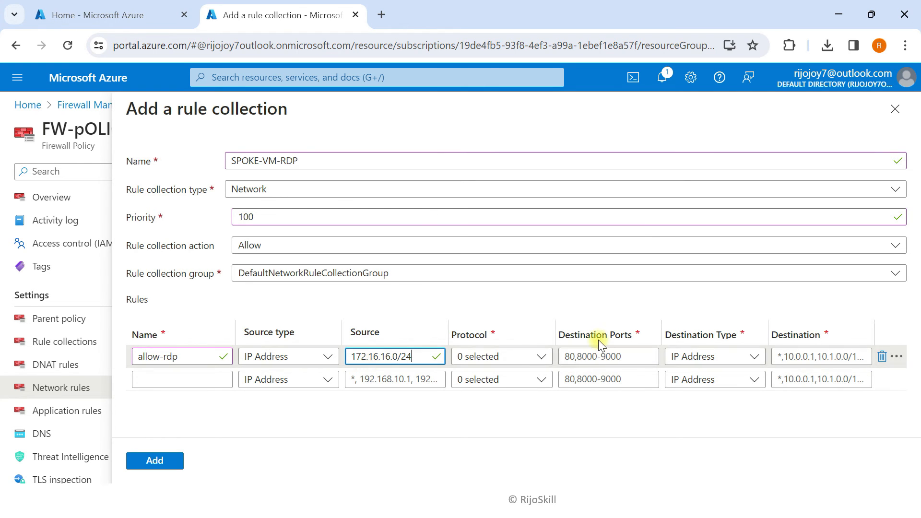
pyautogui.click(480, 425)
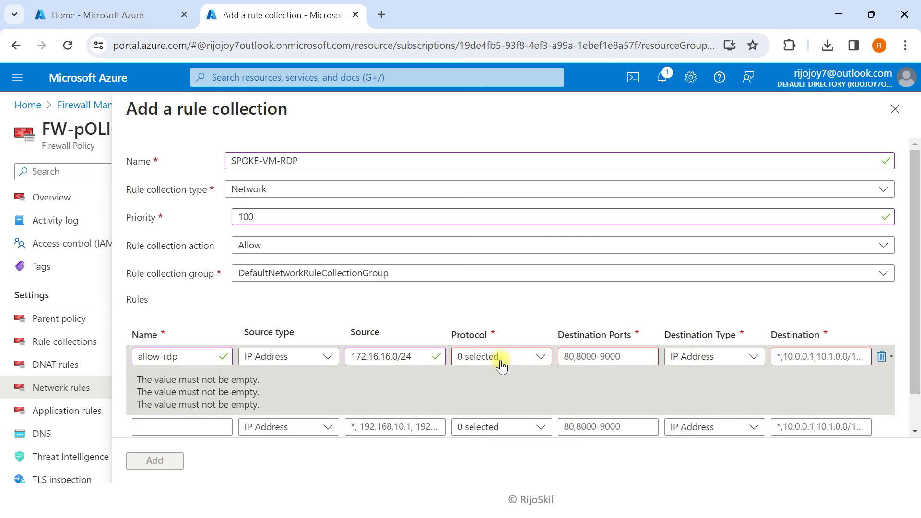
# Set allow-rdp to TCP port 3389 with an IP Address destination beginning '10.', then go to the Home tab
pyautogui.click(482, 356)
pyautogui.click(483, 379)
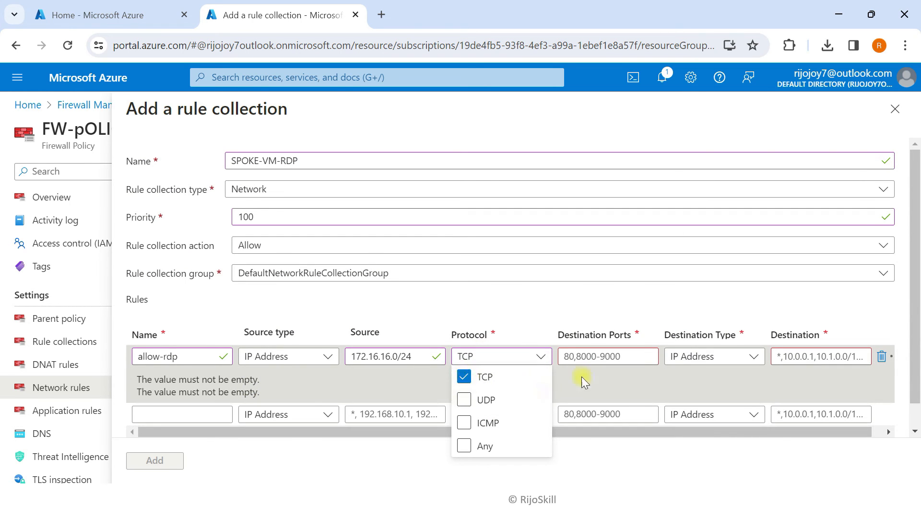
pyautogui.click(579, 358)
pyautogui.write('3389')
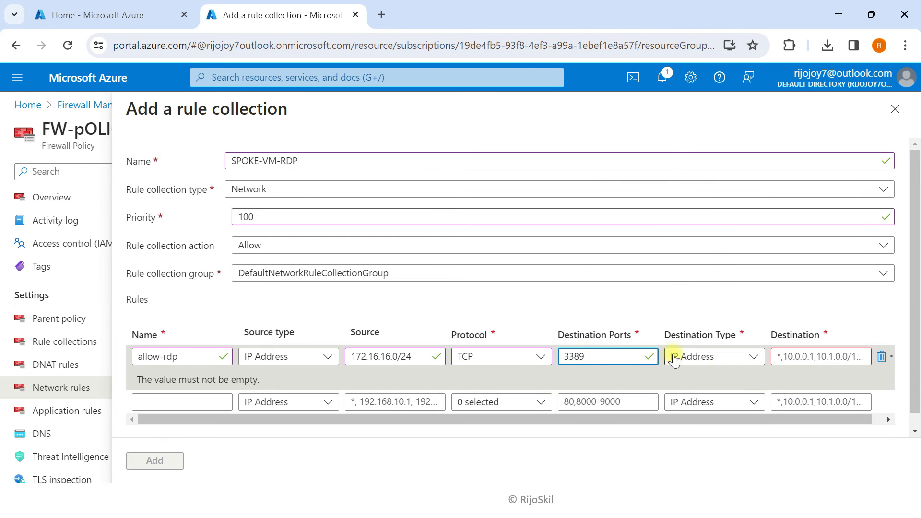
pyautogui.click(673, 357)
pyautogui.click(695, 379)
pyautogui.click(801, 357)
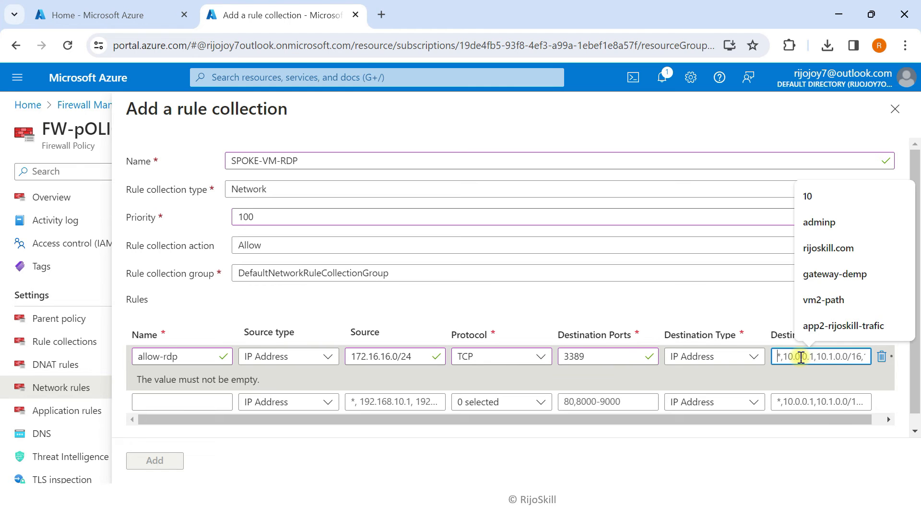
pyautogui.write('10.')
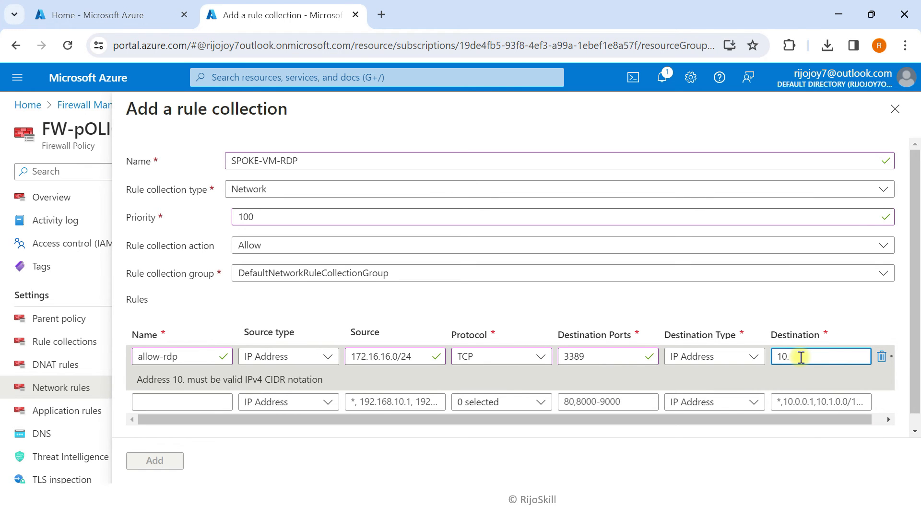
pyautogui.click(118, 18)
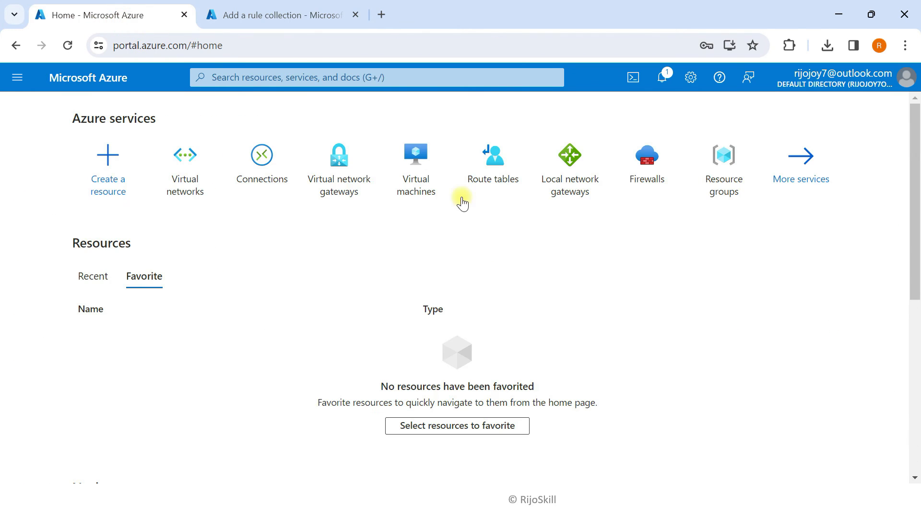
# Copy Vm-01-Pro's private IP 10.40.1.4 from its Network settings and return to the rule form
pyautogui.click(417, 165)
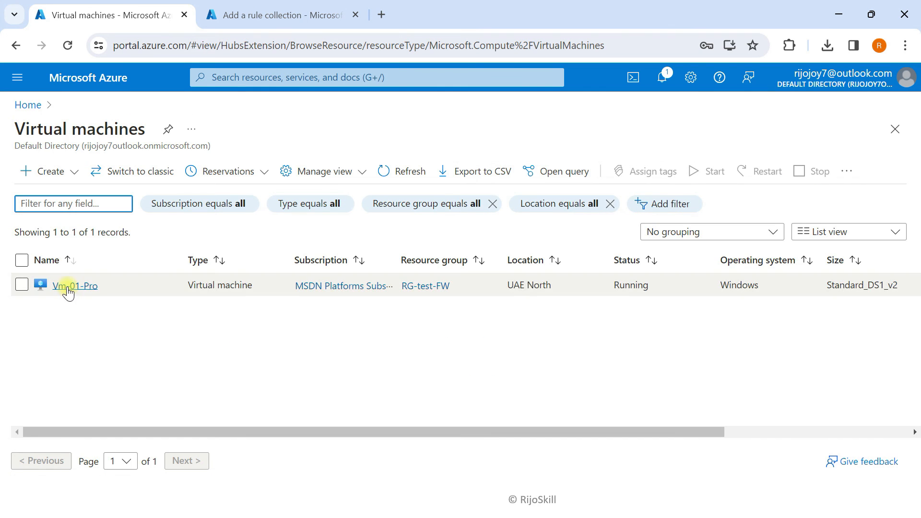
pyautogui.click(72, 285)
pyautogui.click(197, 132)
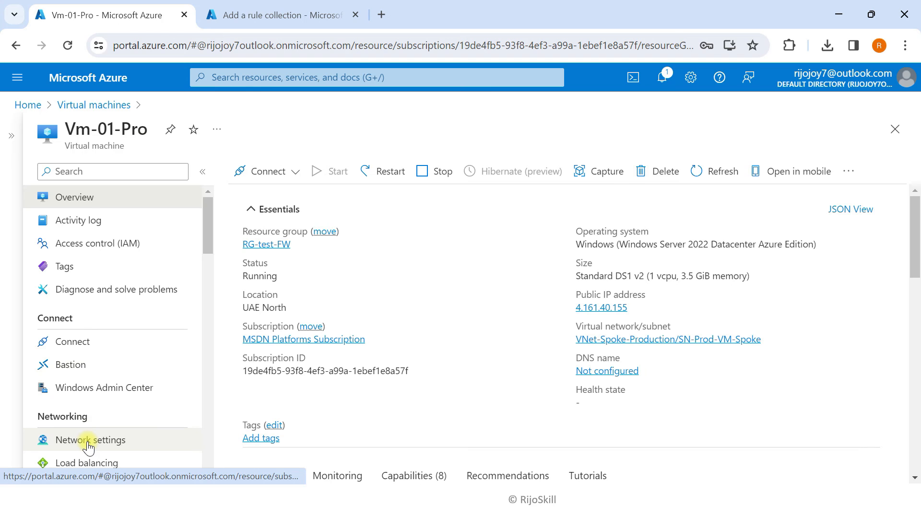
pyautogui.click(89, 445)
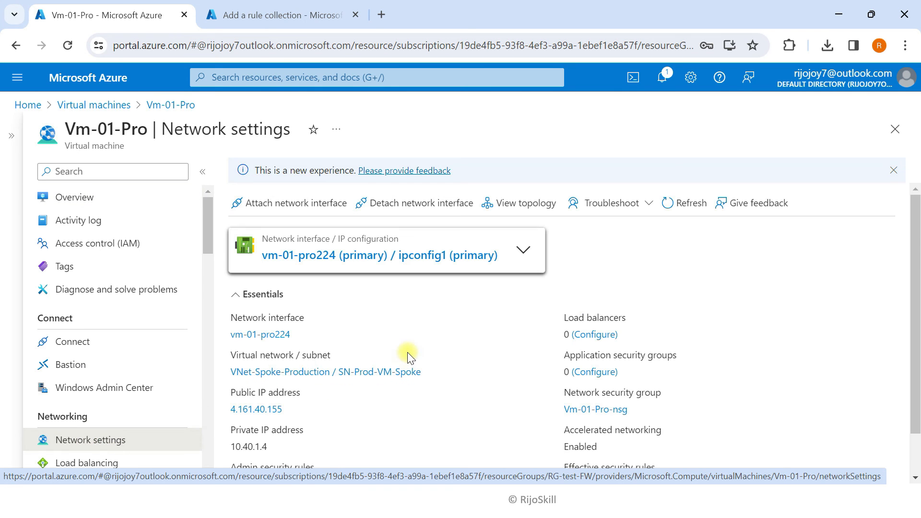
pyautogui.scroll(-1, 298, 335)
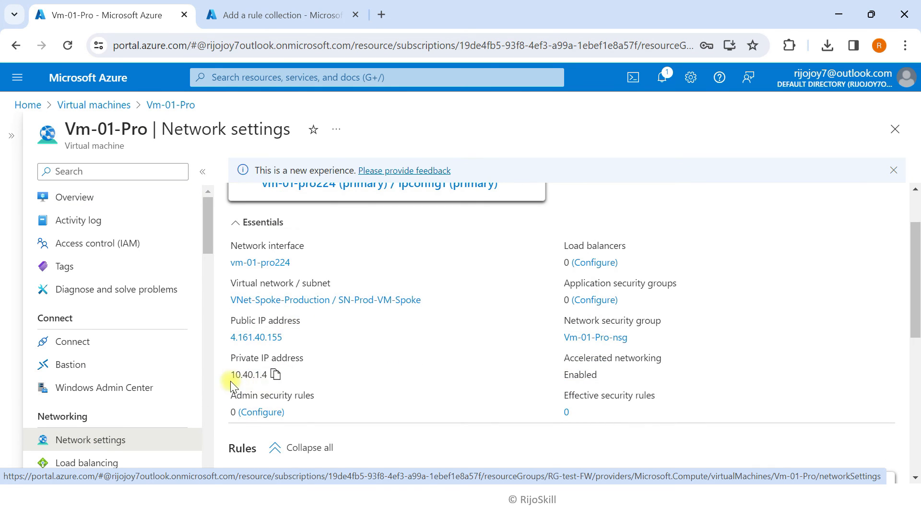
pyautogui.click(276, 374)
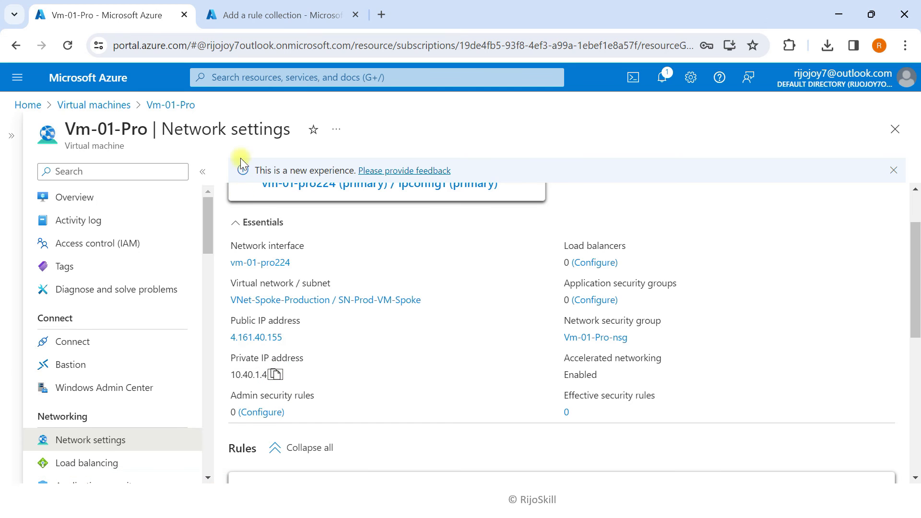
pyautogui.click(226, 16)
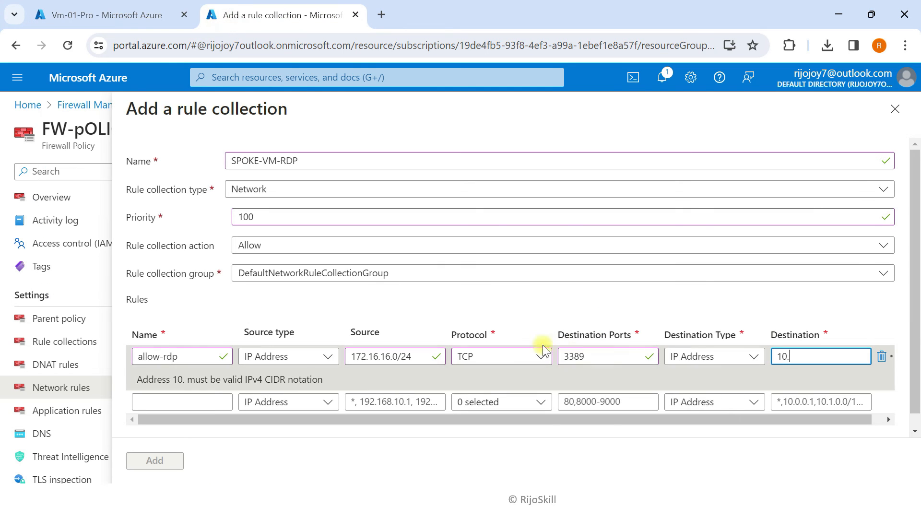
# Replace the partial destination with the pasted IP, edited to 10.40.0.0/16
pyautogui.moveTo(789, 351); pyautogui.dragTo(775, 349)
pyautogui.press('BackSpace')
pyautogui.hotkey('ctrl', 'v')
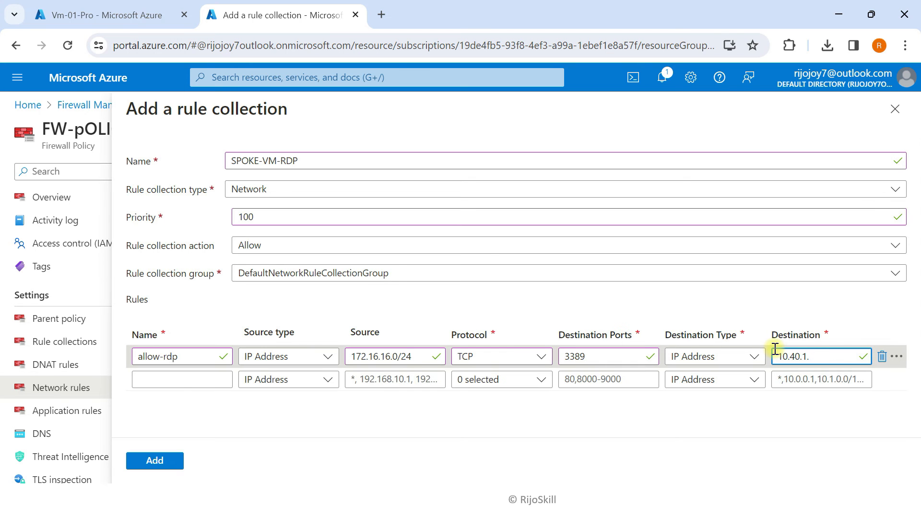
pyautogui.write('0')
pyautogui.write('0.')
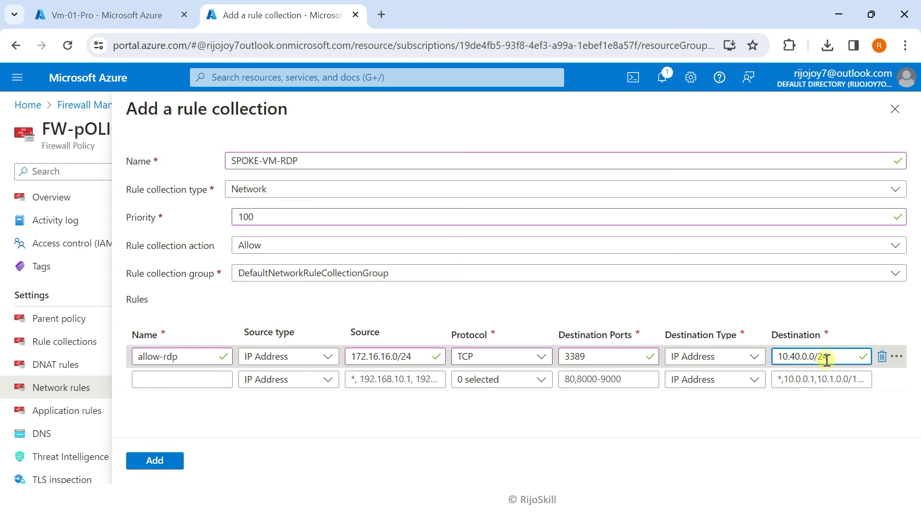
pyautogui.write('16')
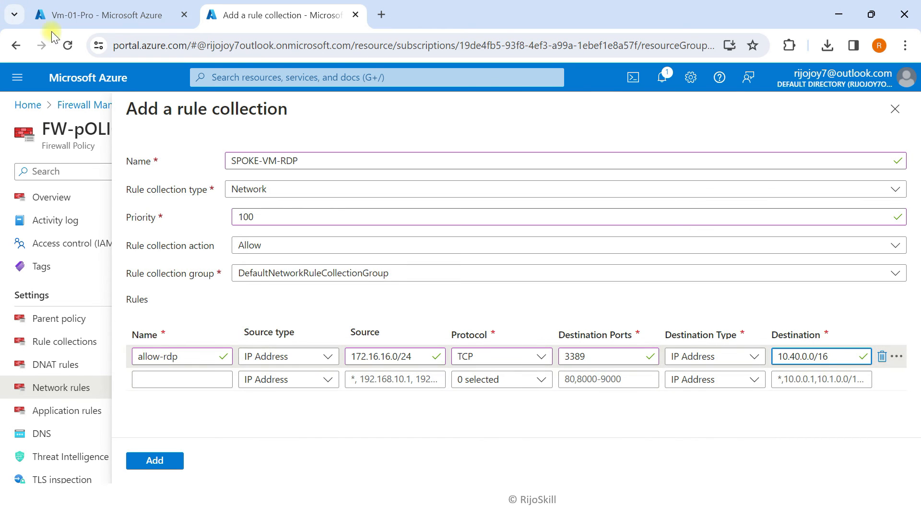
# Confirm VNet-Spoke-Production's address space reads 10.40.0.0/16, then return to the rule collection form
pyautogui.click(102, 14)
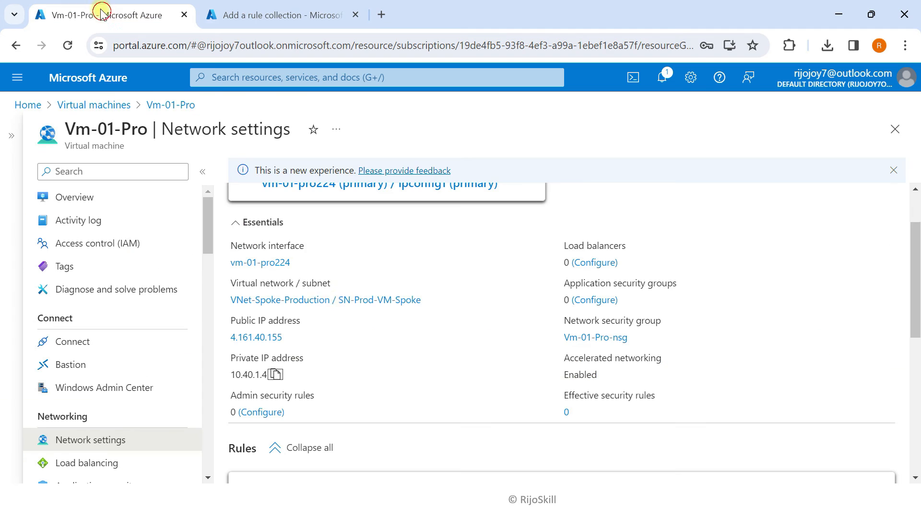
pyautogui.scroll(2, 436, 291)
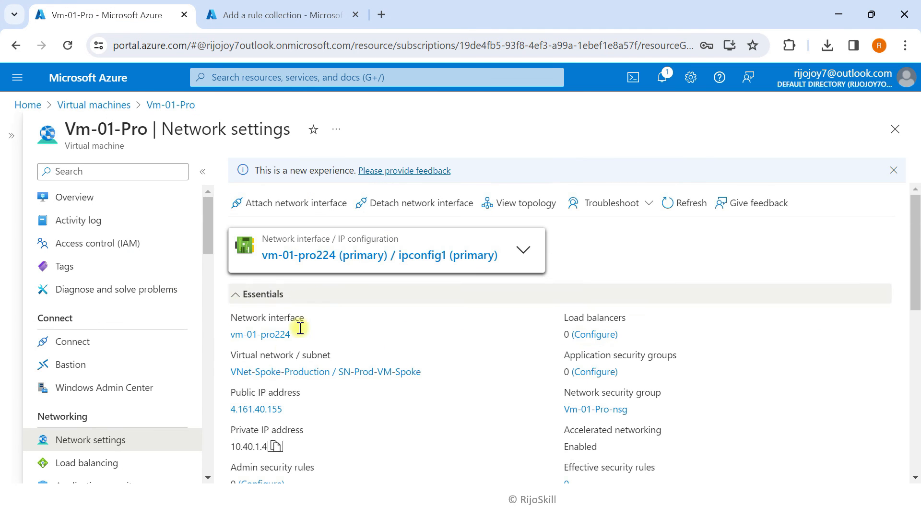
pyautogui.scroll(-2, 294, 385)
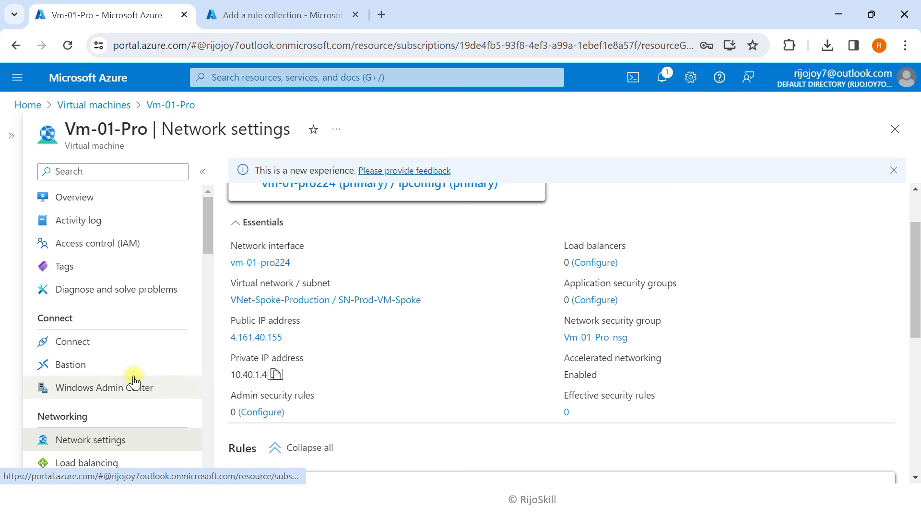
pyautogui.click(97, 196)
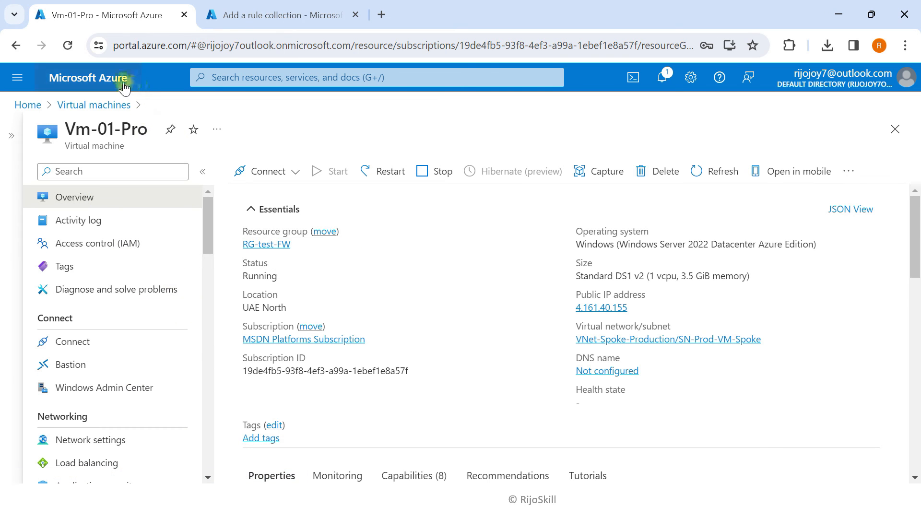
pyautogui.click(120, 84)
pyautogui.click(263, 173)
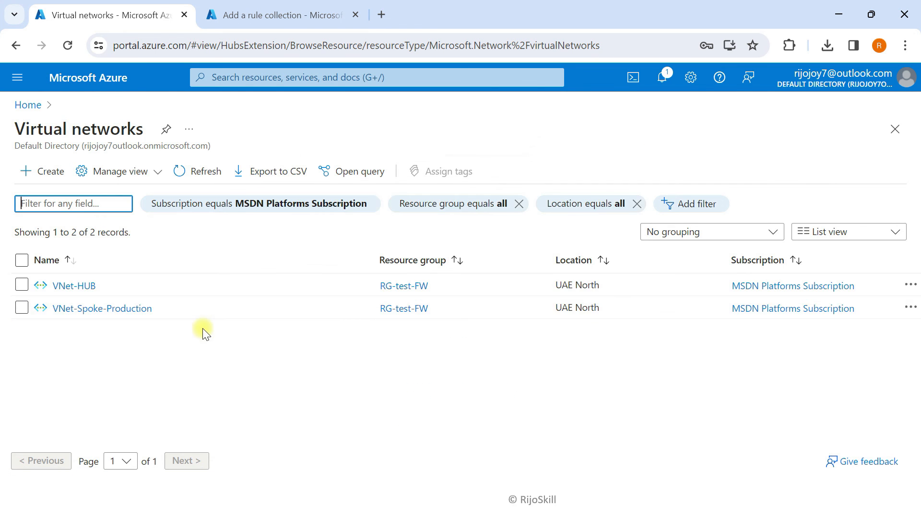
pyautogui.click(86, 309)
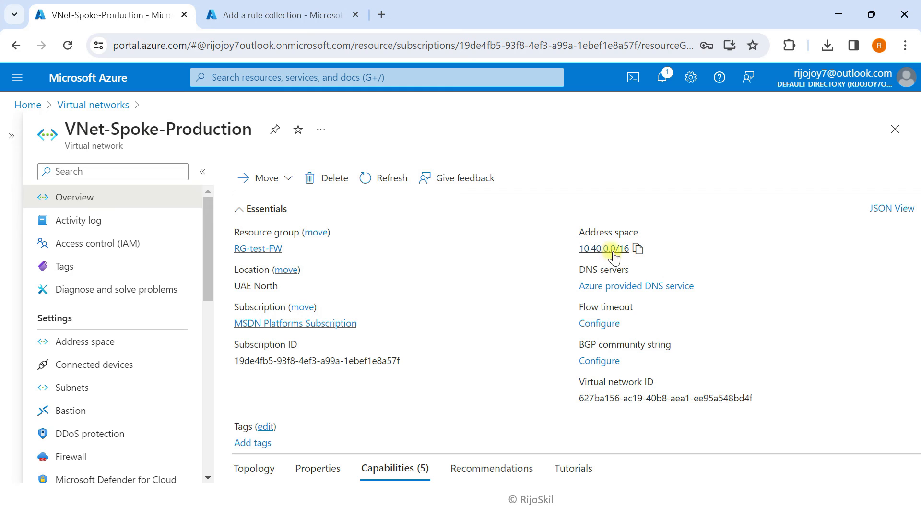
pyautogui.click(249, 15)
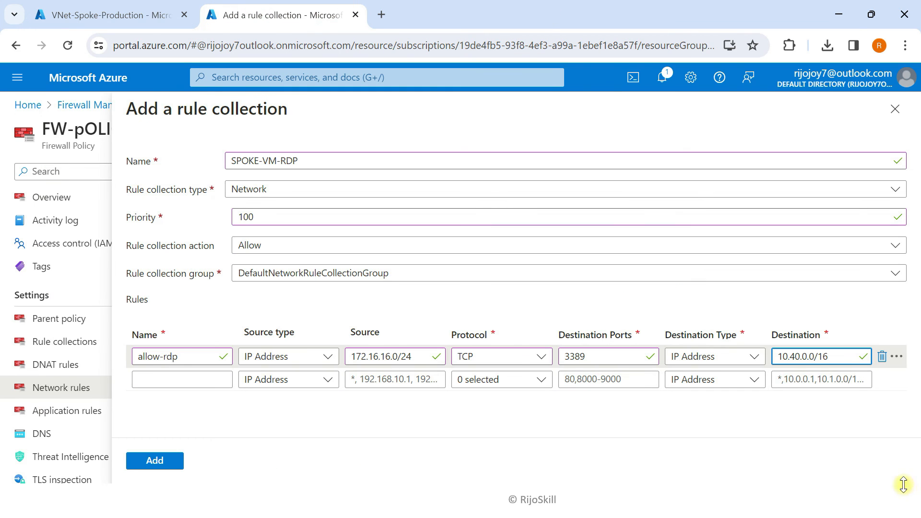
# Add the SPOKE-VM-RDP rule collection to FW-pOLICY-01
pyautogui.click(177, 462)
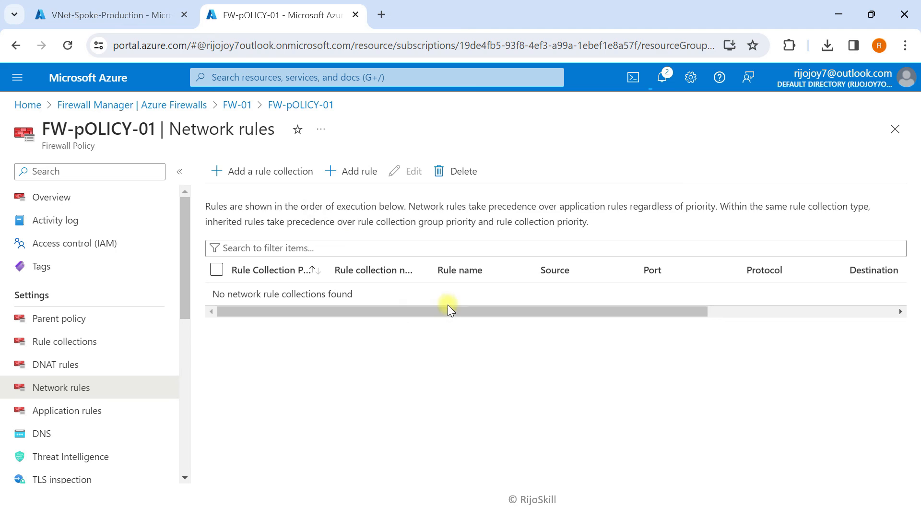
pyautogui.moveTo(119, 18)
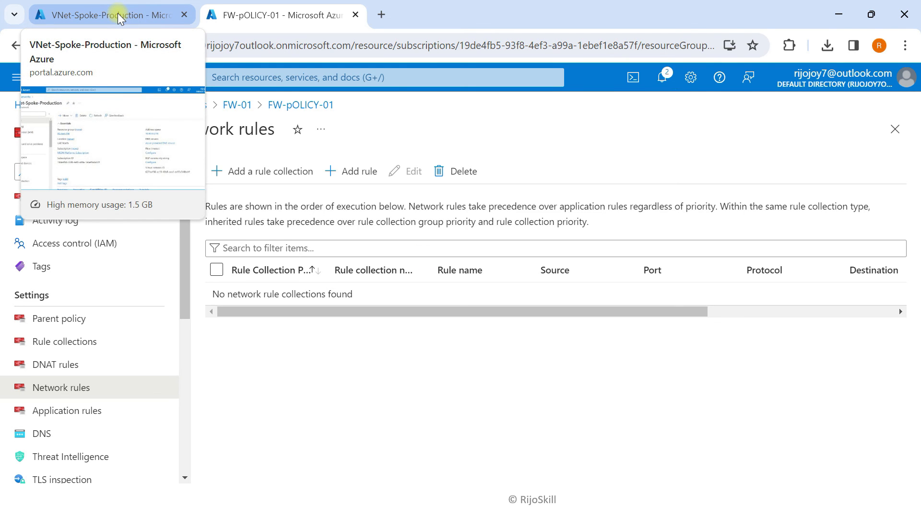
# Show Vm-01-Pro's Network settings down to the inbound RDP rule allowing TCP 3389
pyautogui.click(119, 15)
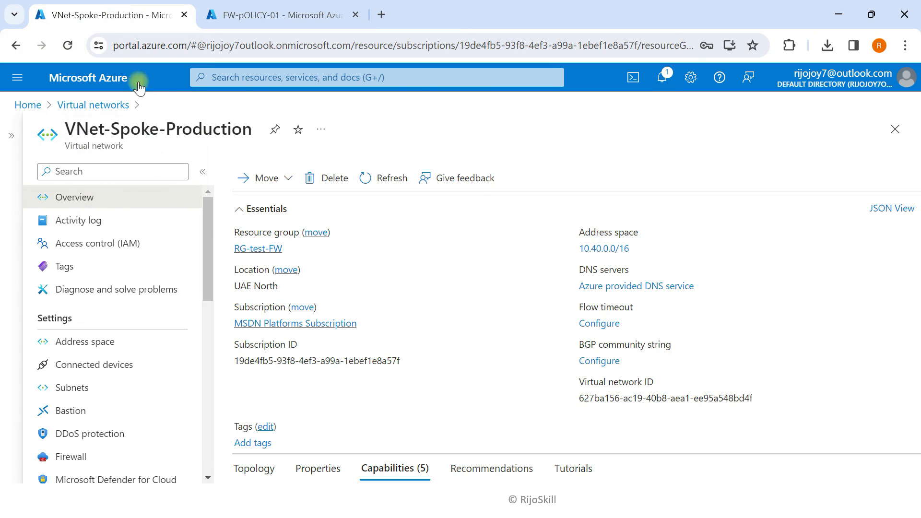
pyautogui.click(99, 81)
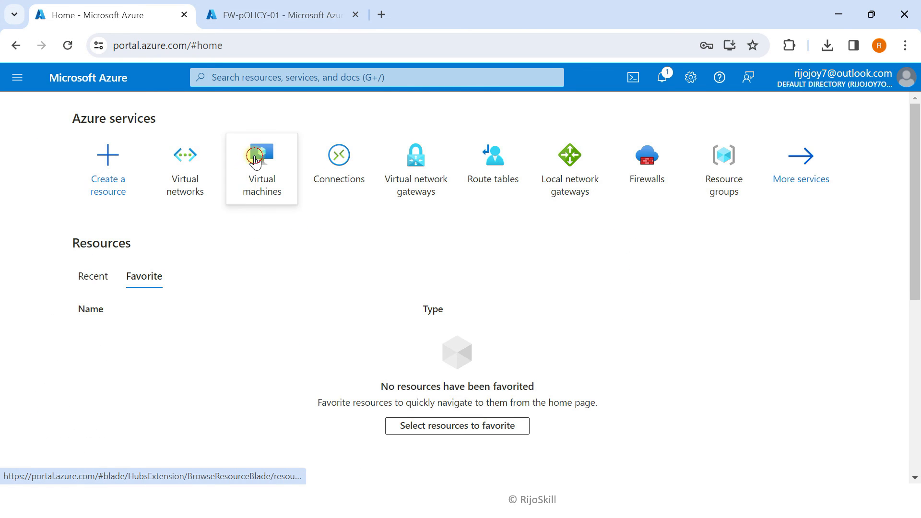
pyautogui.click(258, 158)
pyautogui.click(75, 285)
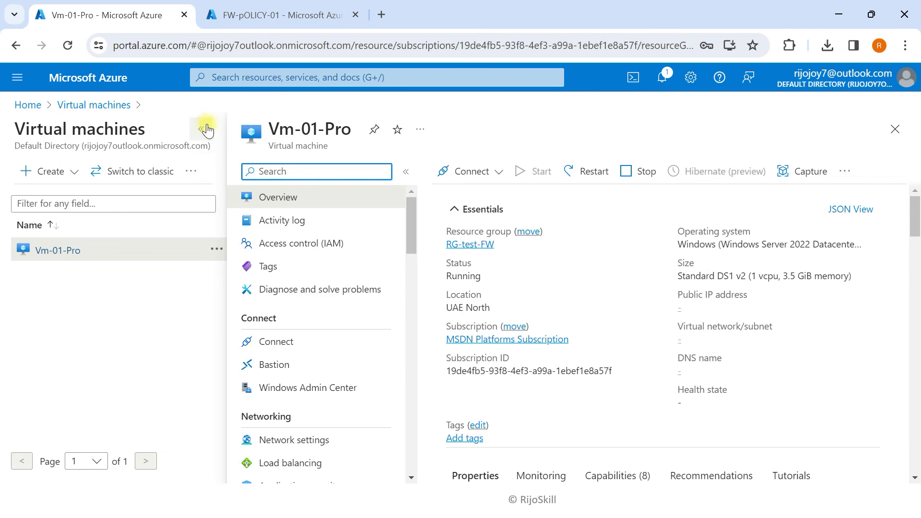
pyautogui.click(201, 129)
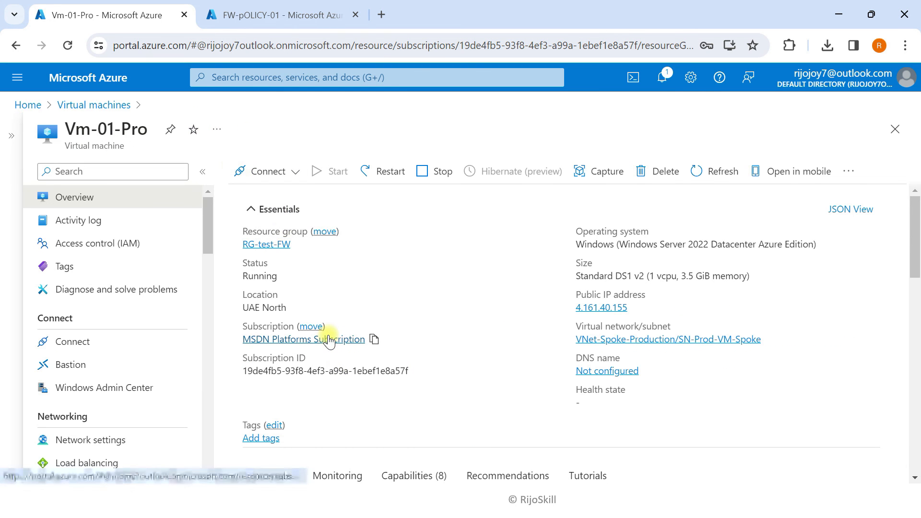
pyautogui.scroll(-2, 72, 422)
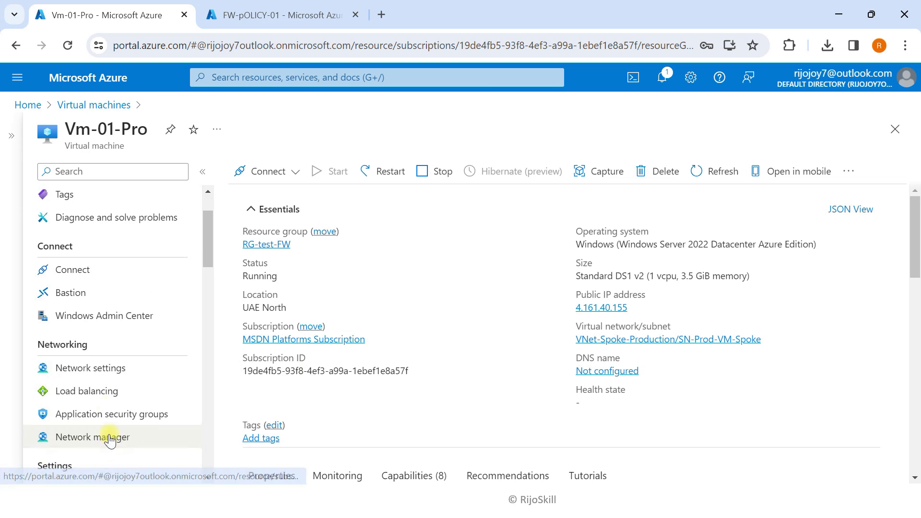
pyautogui.click(95, 368)
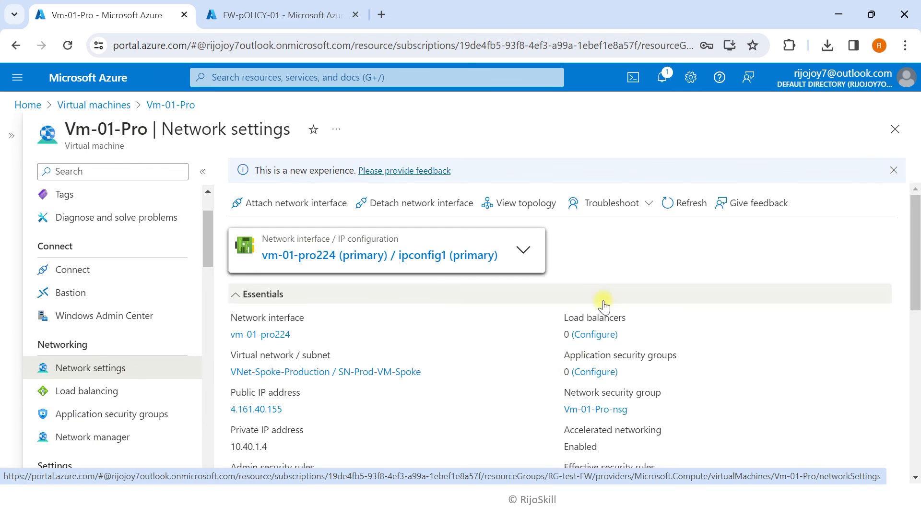
pyautogui.scroll(-10, 603, 304)
pyautogui.scroll(-1, 307, 383)
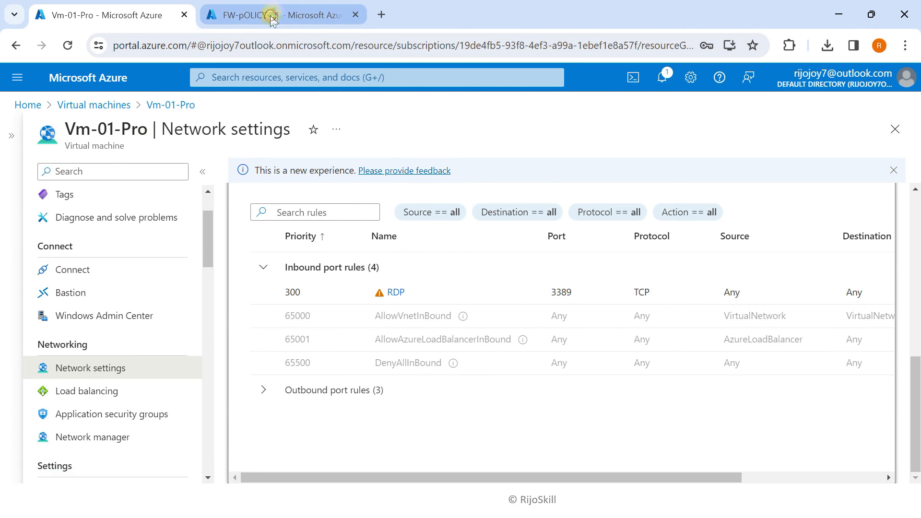
# Check deployment notifications and confirm allow-rdp lists TCP 3389 to 10.40.0.0/16 in the rules table
pyautogui.click(272, 15)
pyautogui.click(662, 77)
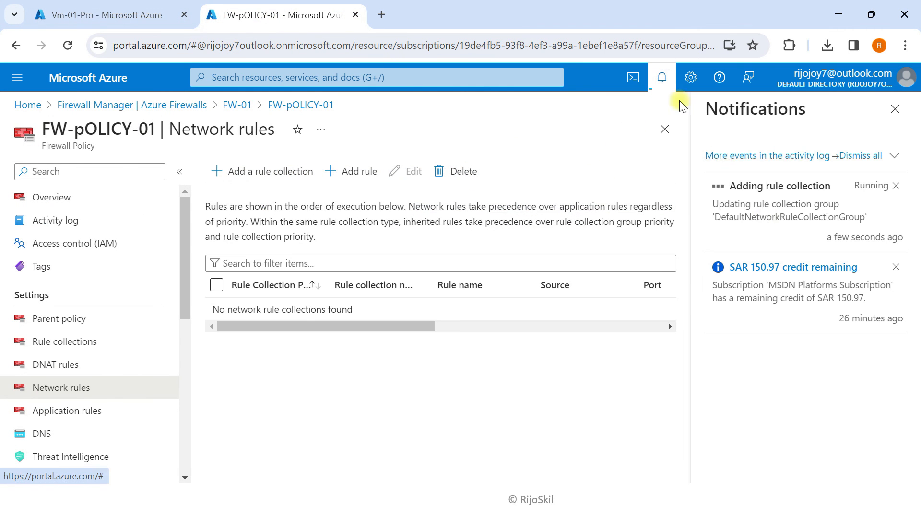
pyautogui.click(895, 267)
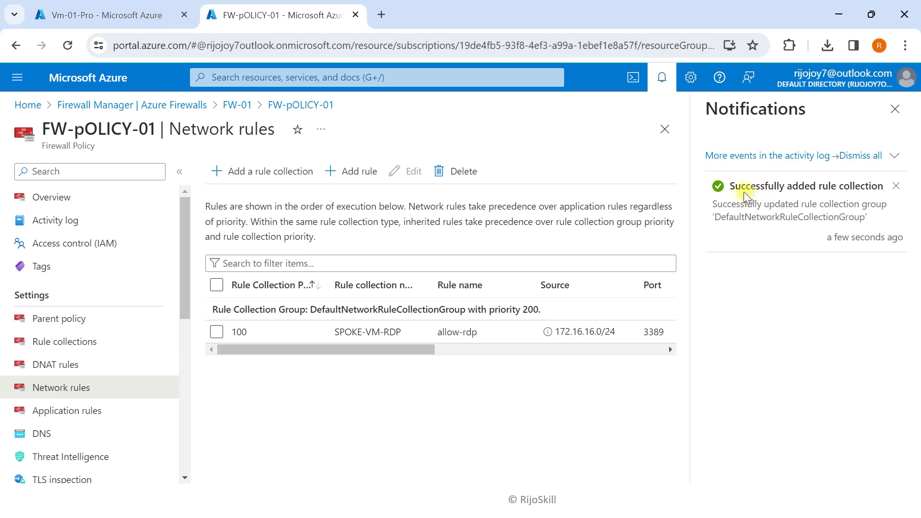
pyautogui.click(895, 108)
pyautogui.moveTo(532, 335); pyautogui.dragTo(730, 330)
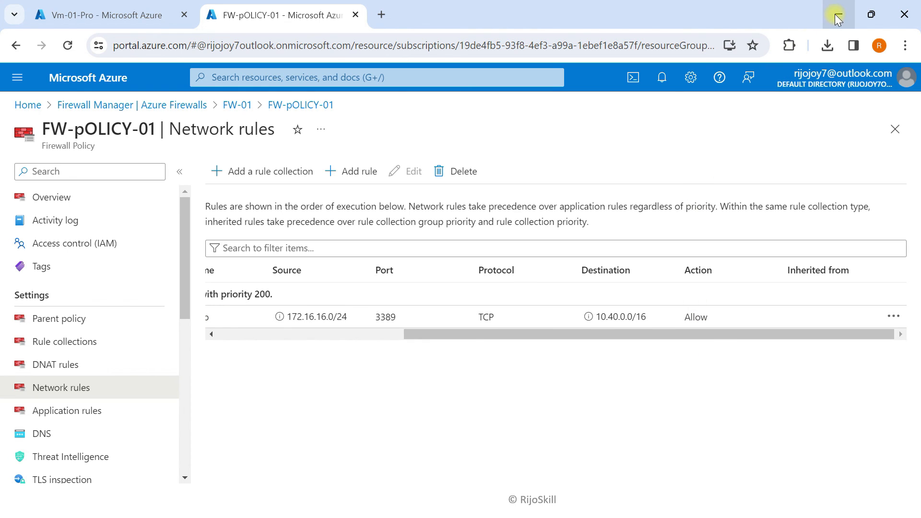
pyautogui.moveTo(486, 335); pyautogui.dragTo(319, 338)
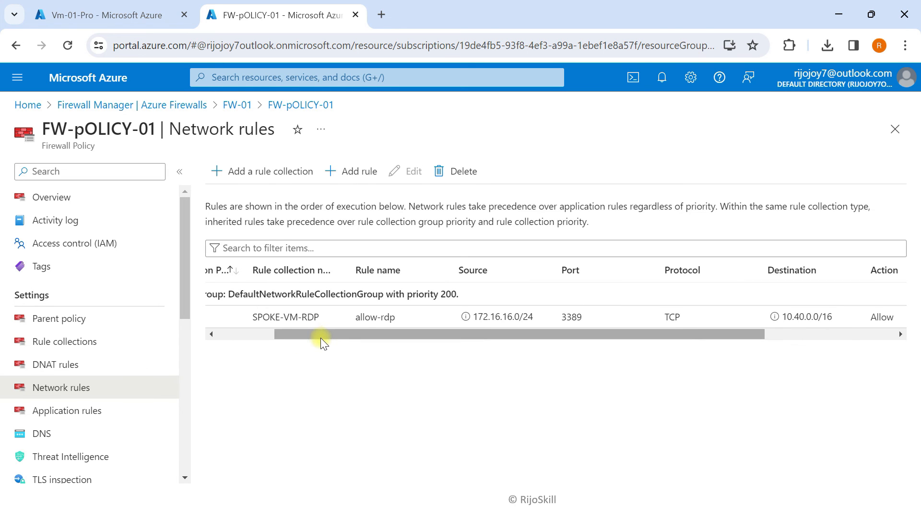
pyautogui.click(839, 15)
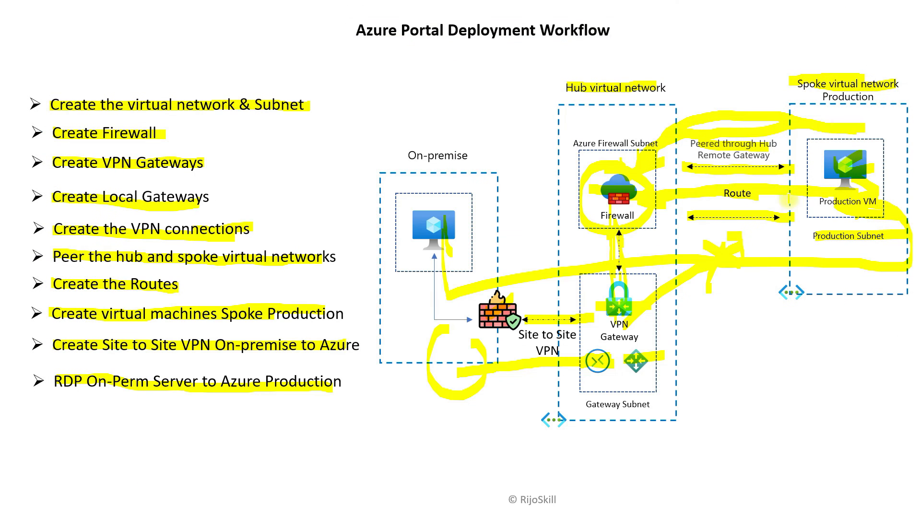
# Switch from the slide show to the Windows Server 2022 VM in VMware Workstation
pyautogui.press('super+Tab')
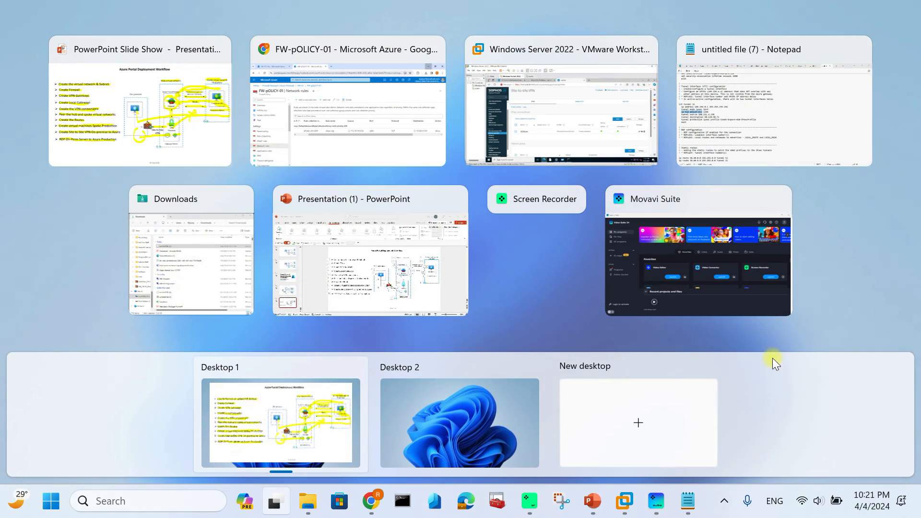
pyautogui.click(626, 503)
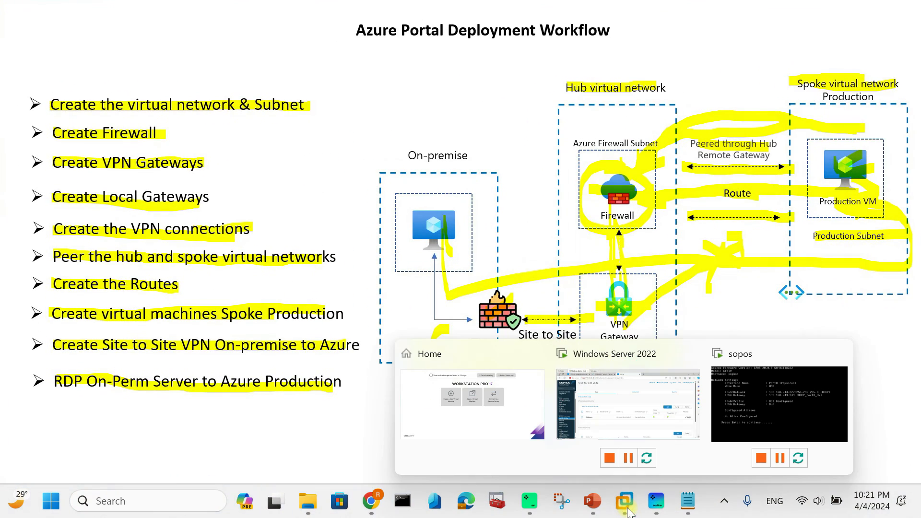
pyautogui.click(671, 424)
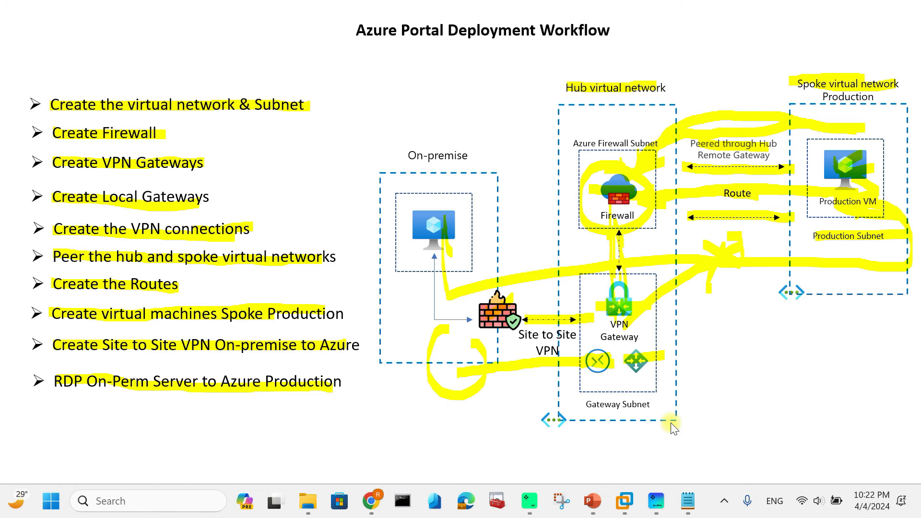
pyautogui.click(615, 507)
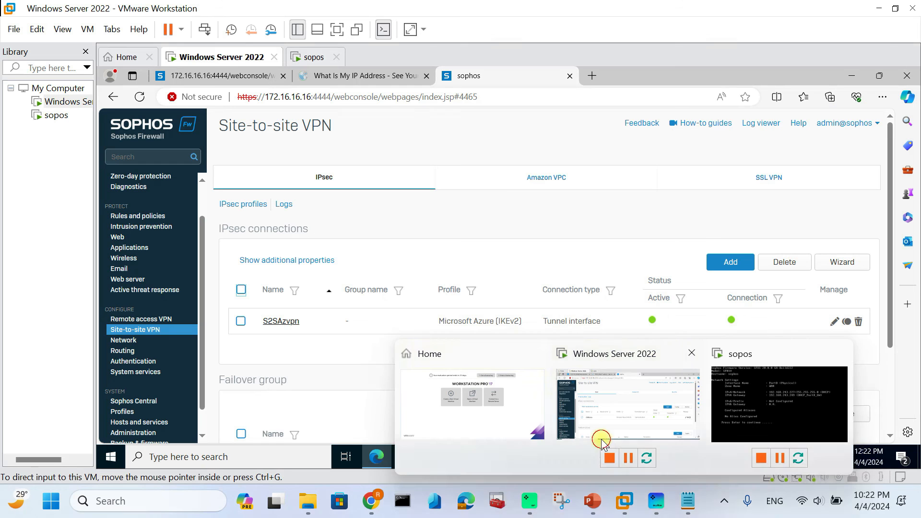
pyautogui.click(600, 439)
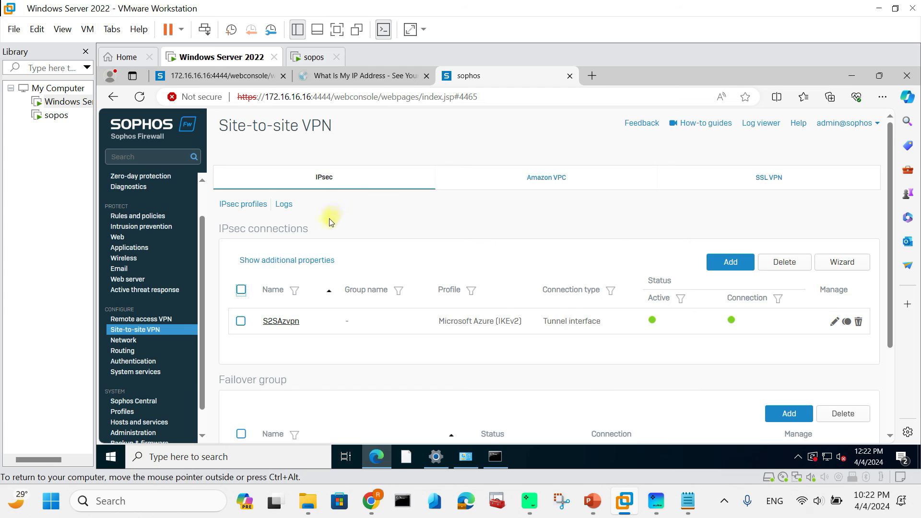
# Search 'remo' in the VM and launch Remote Desktop Connection with the Computer field focused
pyautogui.scroll(-1, 317, 224)
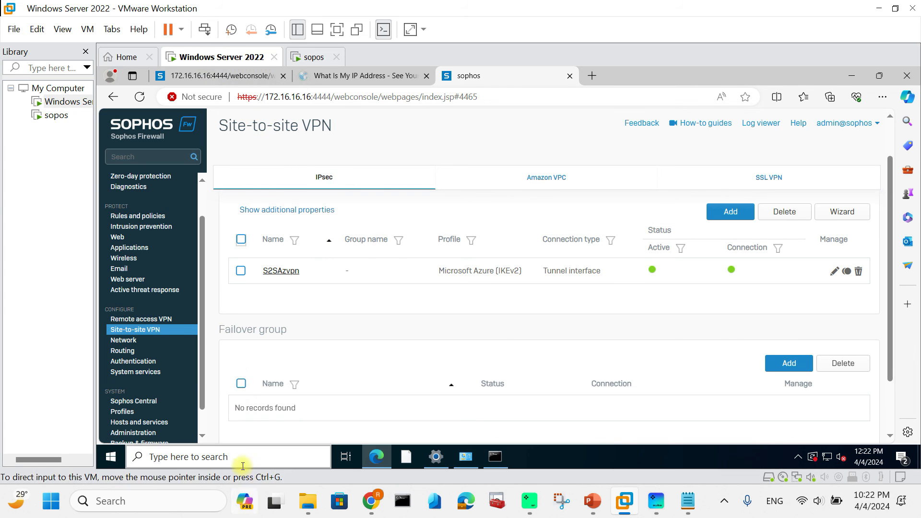
pyautogui.click(232, 466)
pyautogui.write('remo')
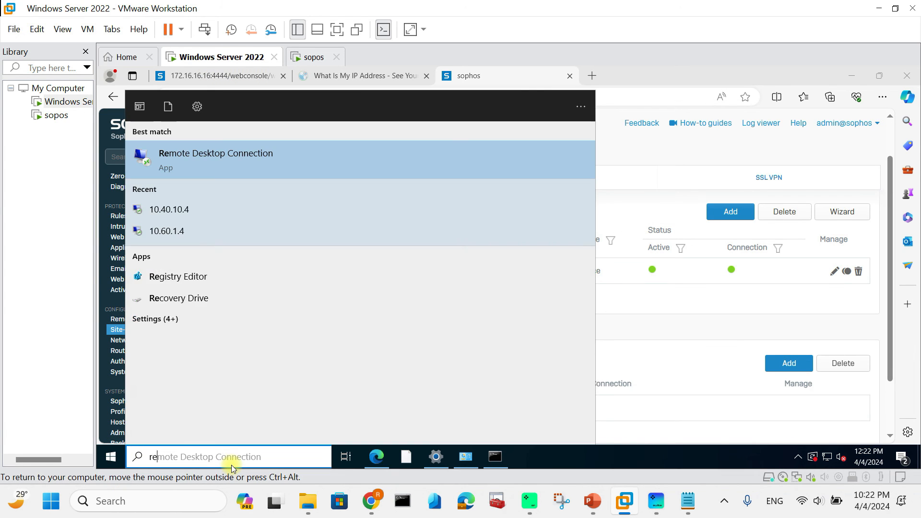
pyautogui.click(249, 164)
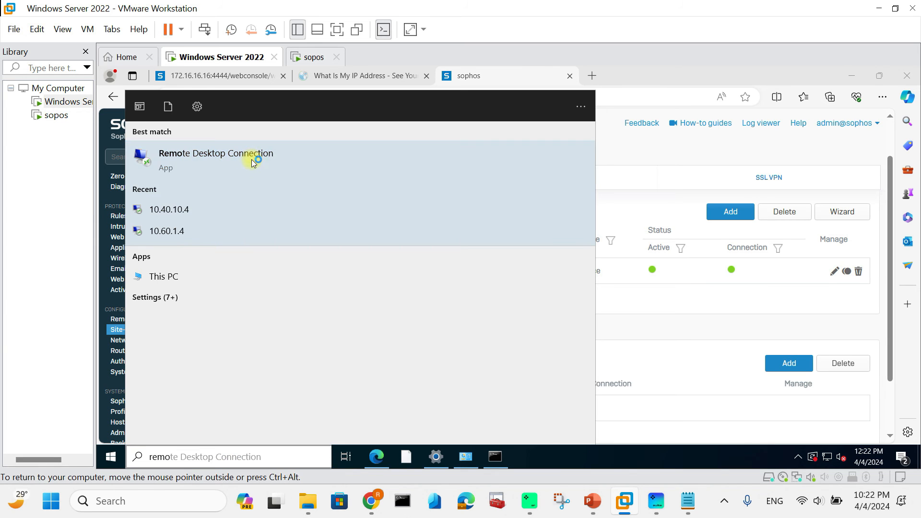
pyautogui.click(449, 197)
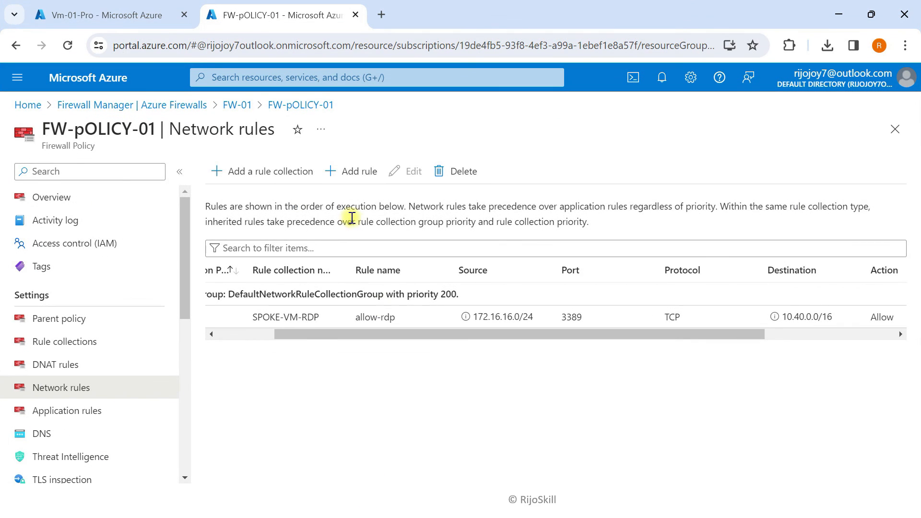
# Open the Vm-01-Pro virtual machine from the Azure home page's virtual machines list
pyautogui.click(116, 22)
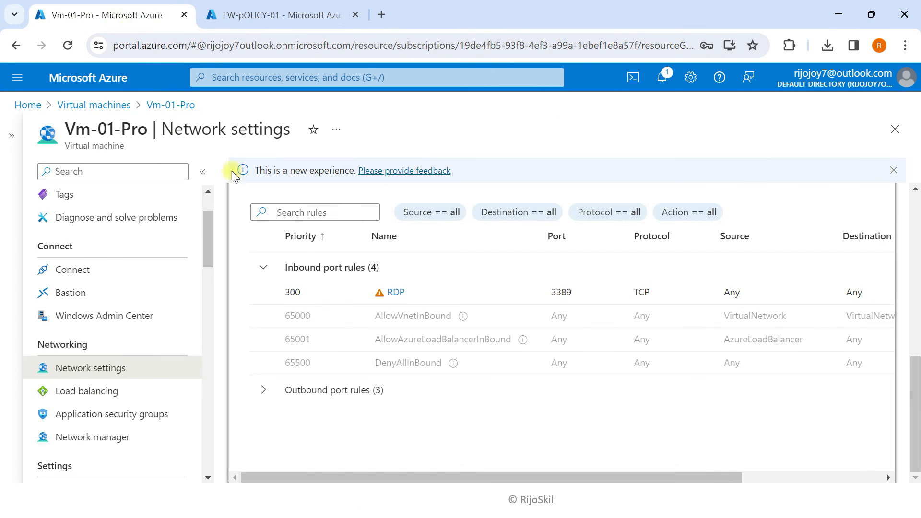
pyautogui.scroll(1, 156, 290)
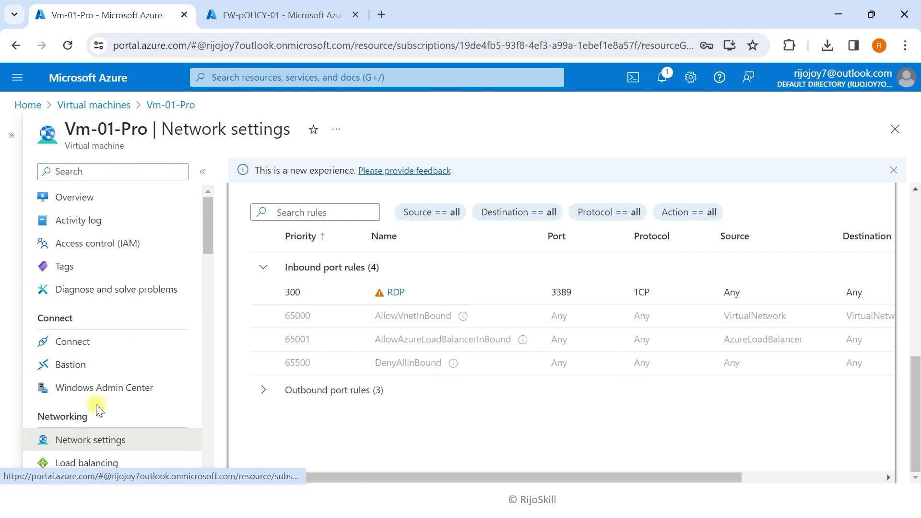
pyautogui.scroll(-1, 96, 413)
pyautogui.click(84, 80)
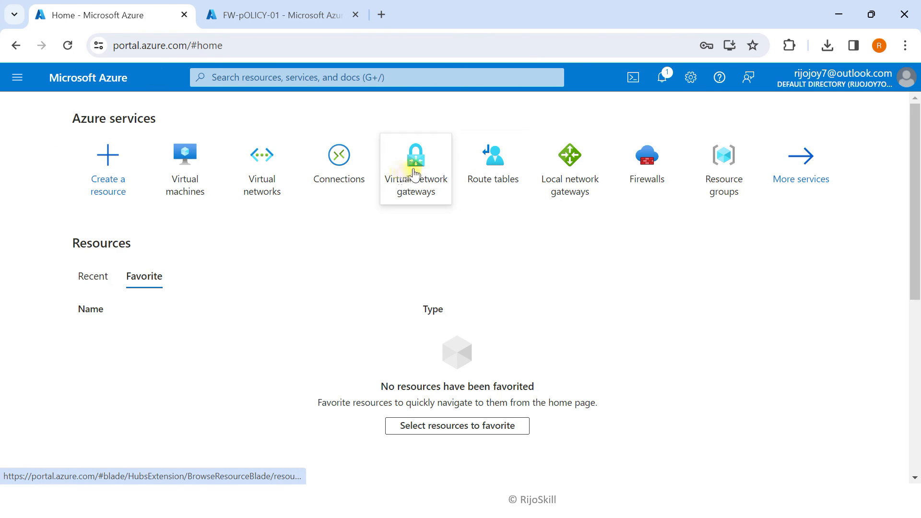
pyautogui.click(199, 167)
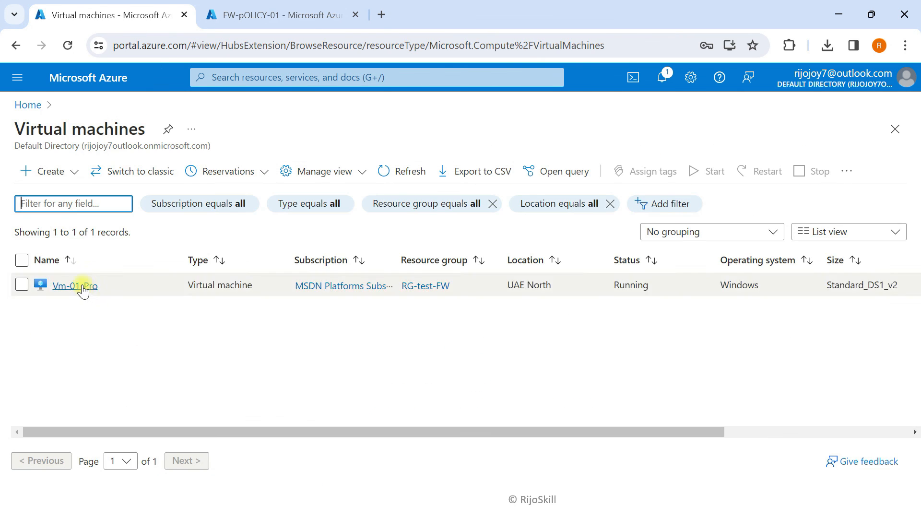
pyautogui.click(85, 286)
# Copy Vm-01-Pro's private IP address 10.40.1.4 from its network settings
pyautogui.click(209, 134)
pyautogui.scroll(-2, 117, 376)
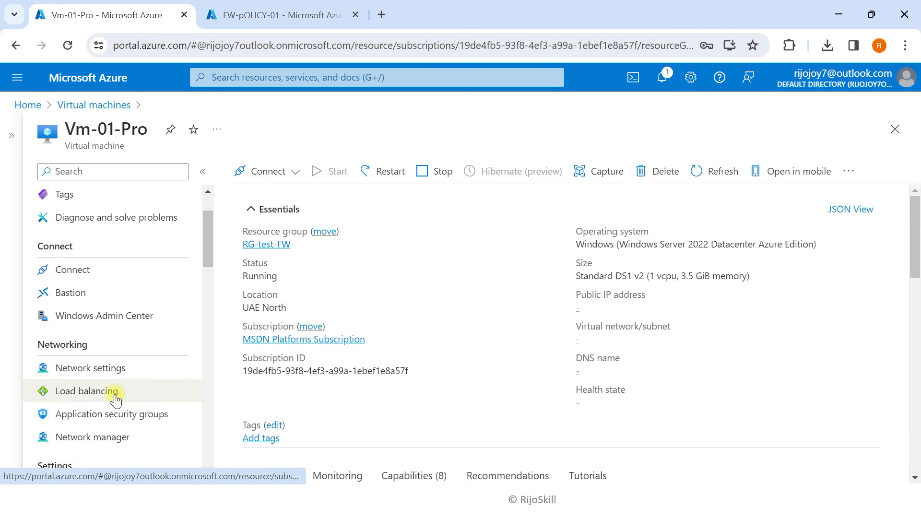
pyautogui.click(129, 368)
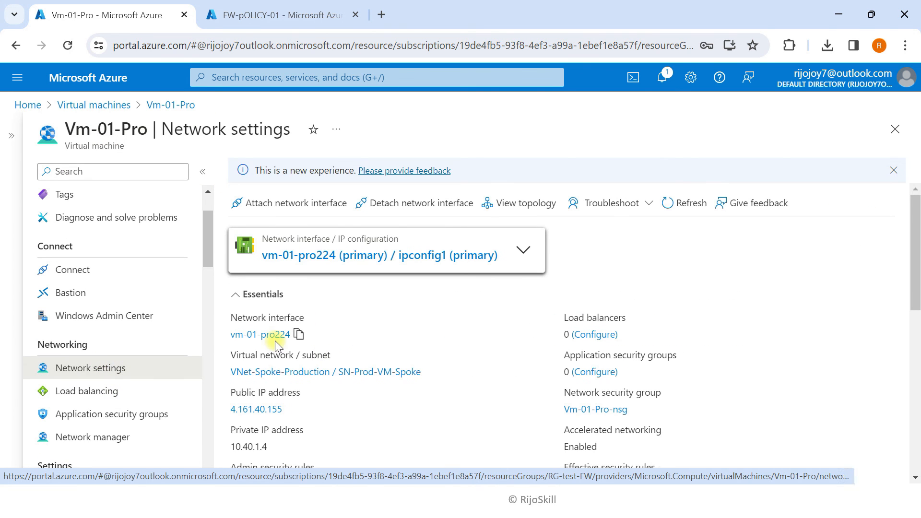
pyautogui.scroll(-3, 301, 417)
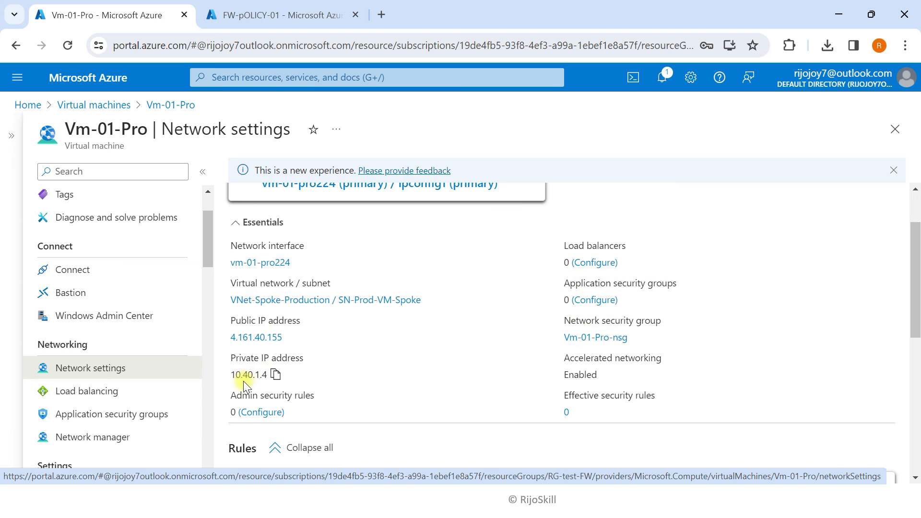
pyautogui.click(276, 374)
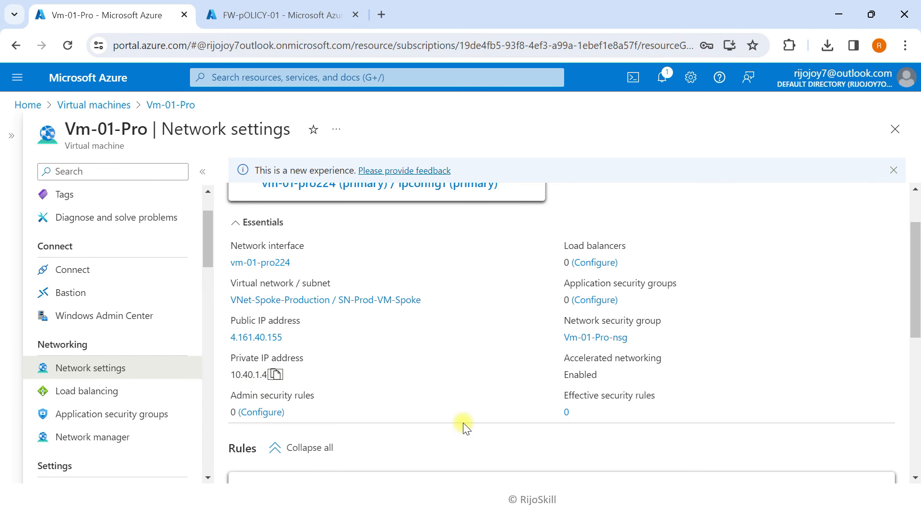
pyautogui.press('super+Tab')
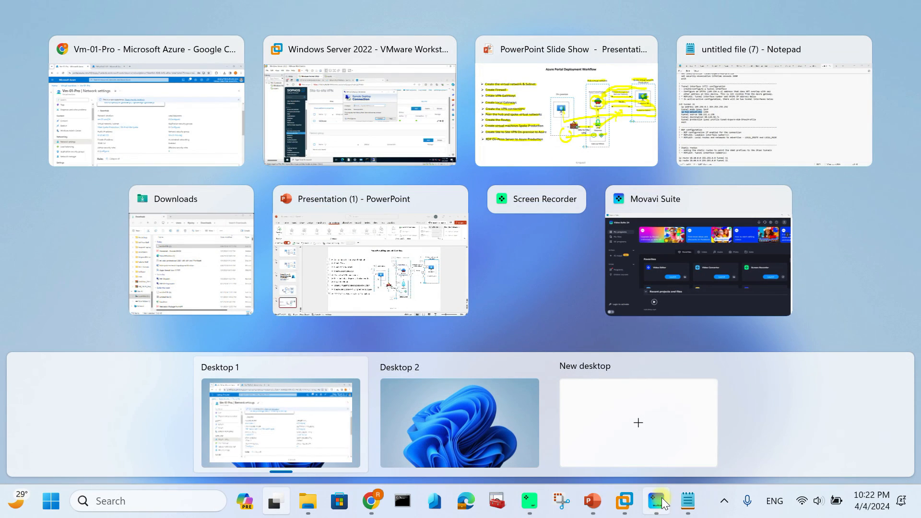
# In Remote Desktop Connection on the on-prem server, connect to the spoke VM at 10.40.1.4
pyautogui.click(358, 107)
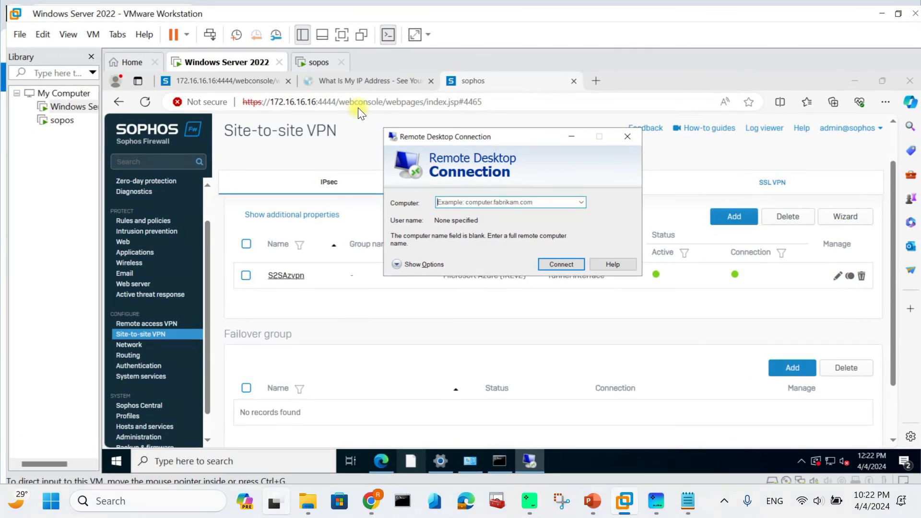
pyautogui.click(447, 201)
pyautogui.write('10.10.1.4')
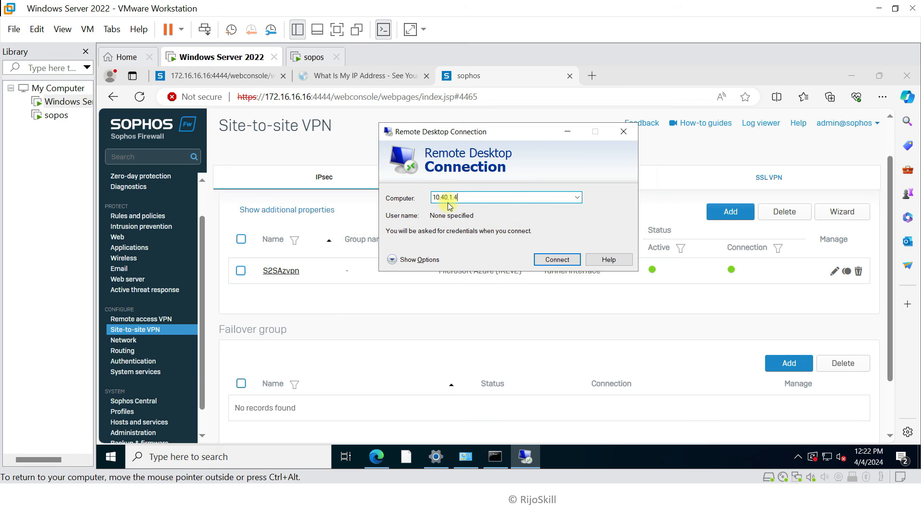
pyautogui.click(556, 259)
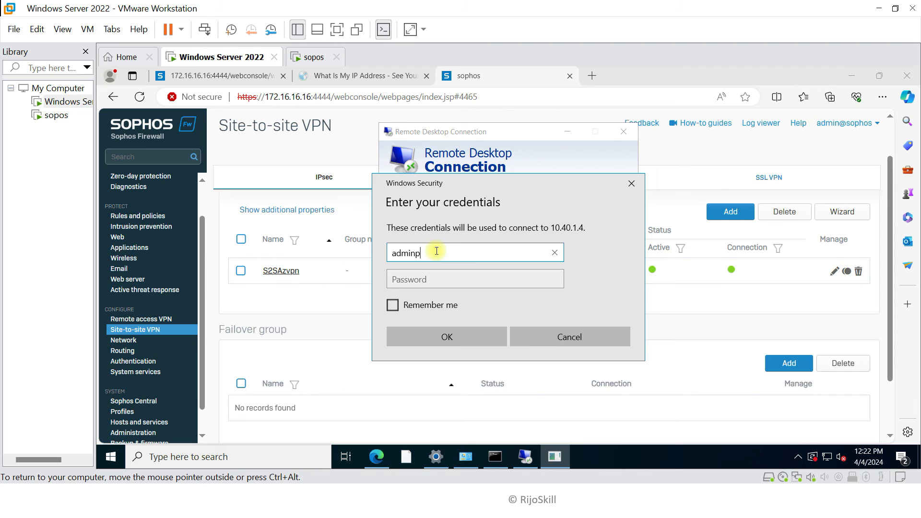
# Sign in with remembered credentials and accept the unverified certificate warning
pyautogui.click(400, 279)
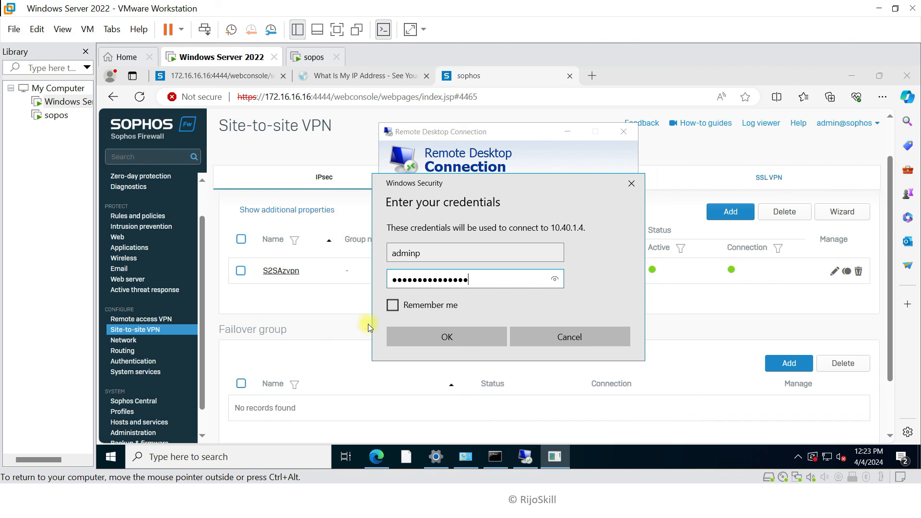
pyautogui.click(392, 306)
pyautogui.click(434, 336)
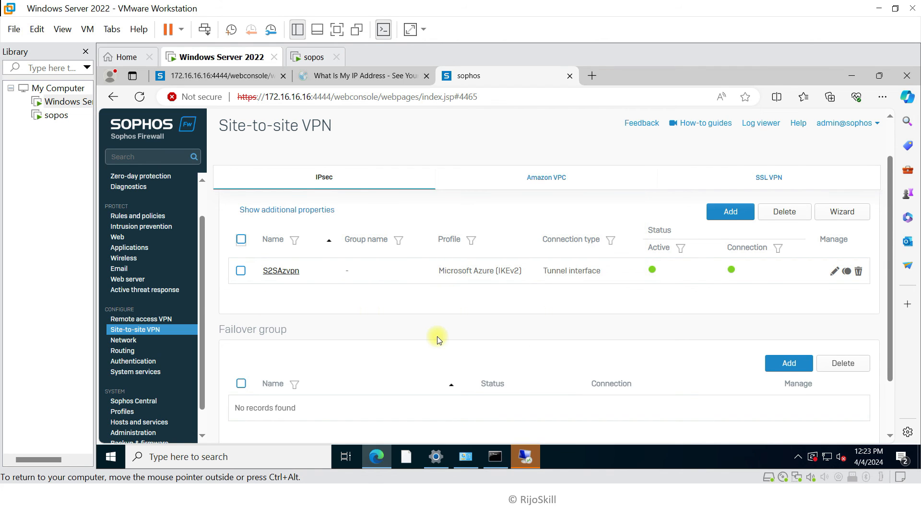
pyautogui.click(532, 453)
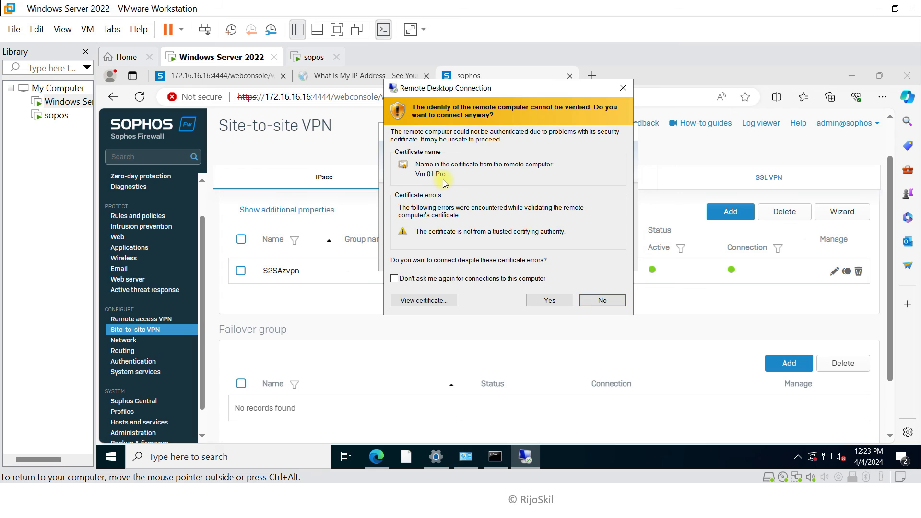
pyautogui.click(549, 301)
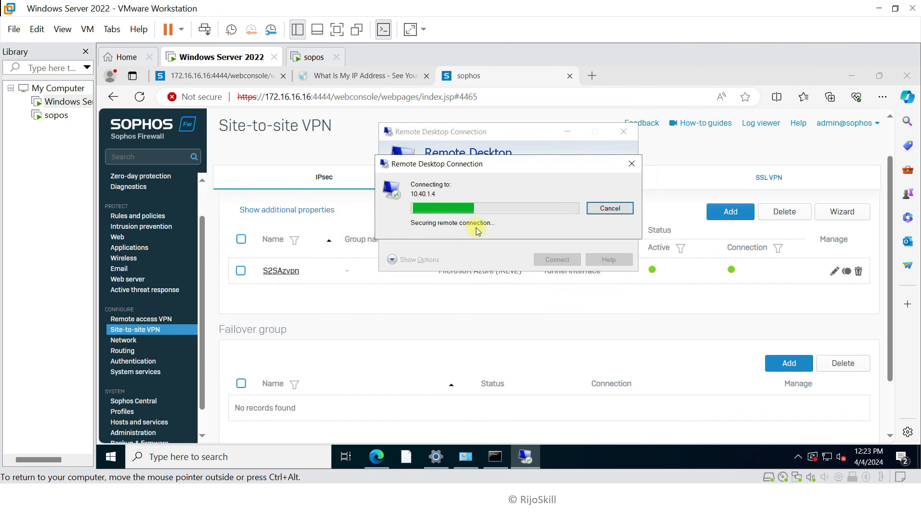
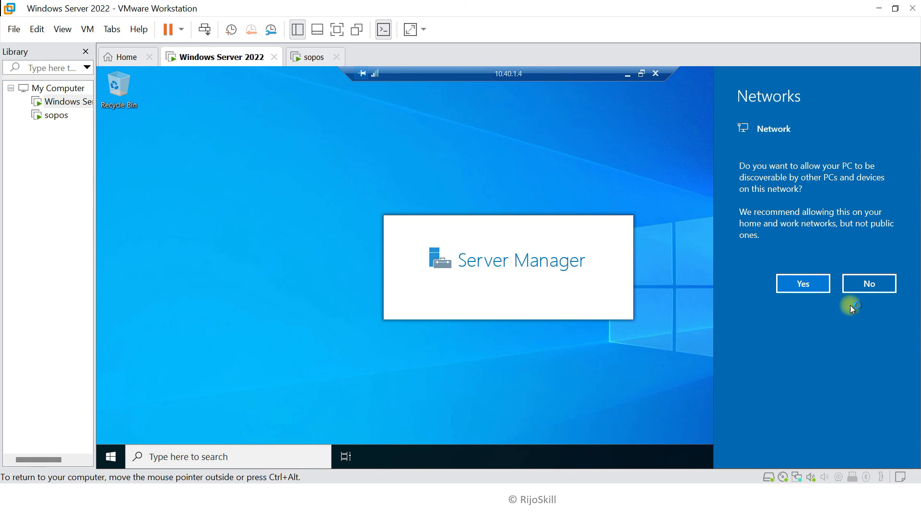
# Allow network discovery, dismiss the Windows Admin Center pop-up and minimize Server Manager
pyautogui.click(809, 283)
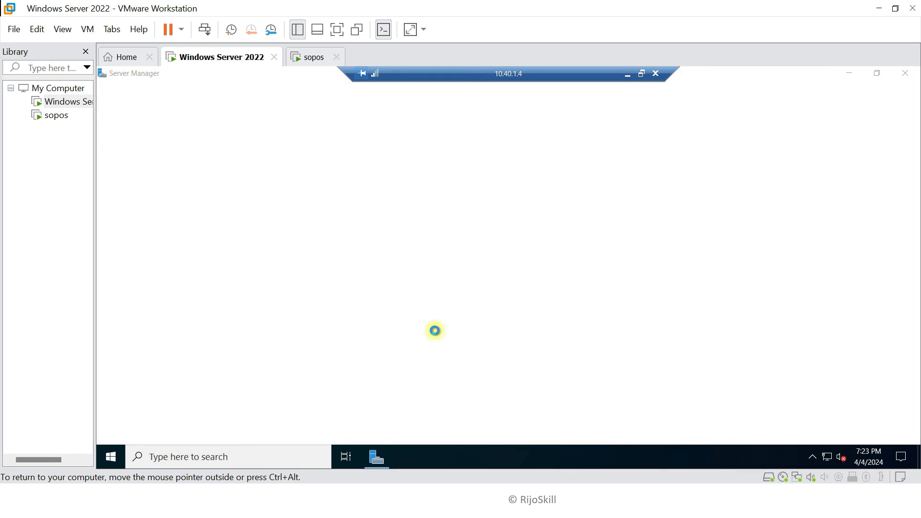
pyautogui.click(438, 105)
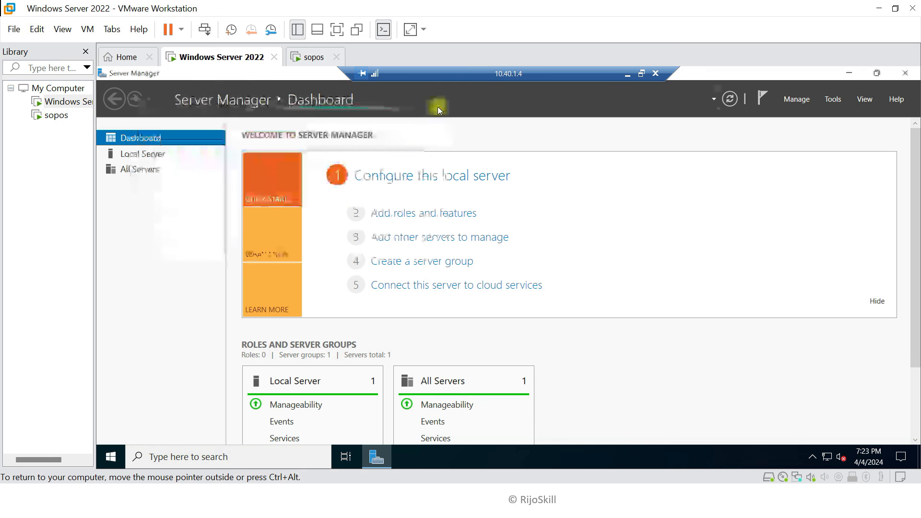
pyautogui.click(850, 74)
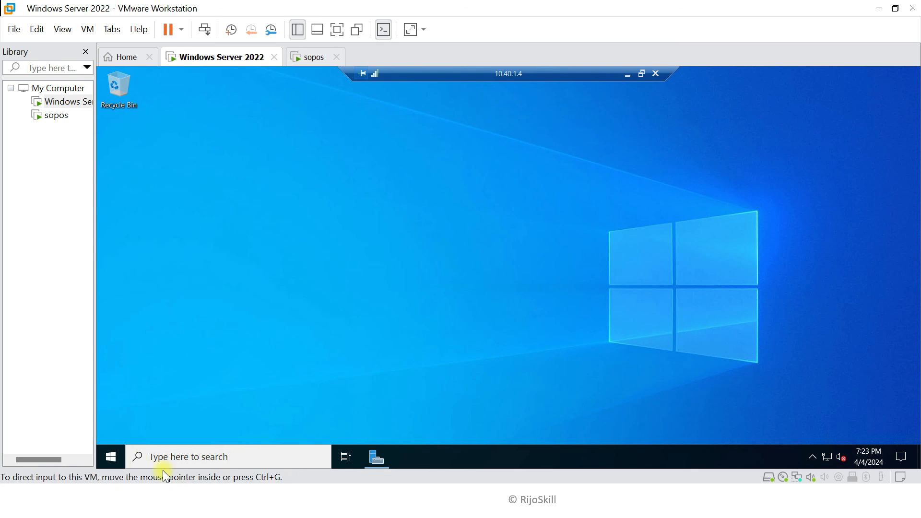
# Launch Microsoft Edge by searching 'ed' in the taskbar search
pyautogui.click(213, 459)
pyautogui.write('ed')
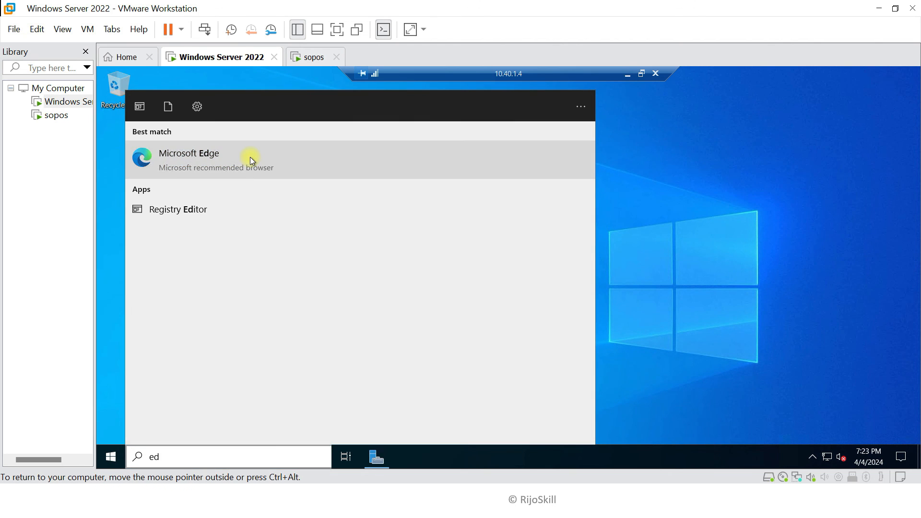
pyautogui.click(250, 159)
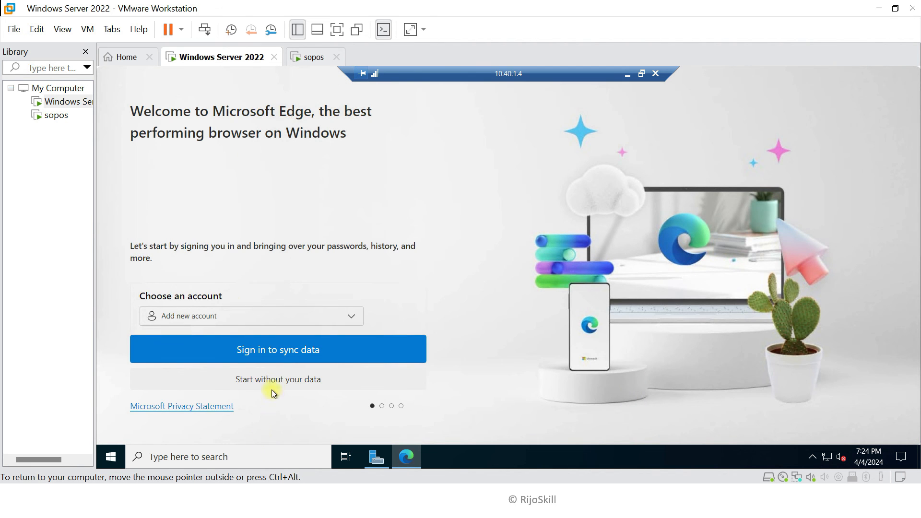
# Finish Edge's first-run setup without signing in or importing any browsing data
pyautogui.click(276, 381)
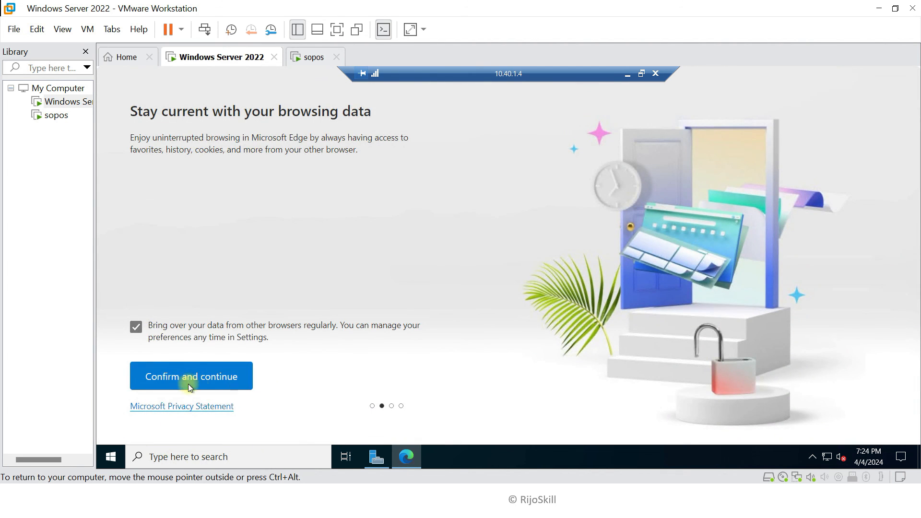
pyautogui.click(202, 381)
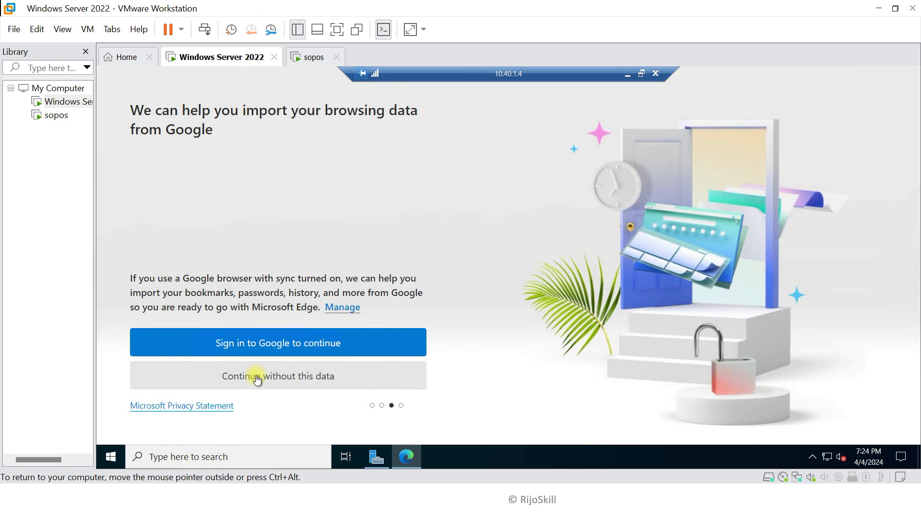
pyautogui.click(257, 377)
pyautogui.click(192, 382)
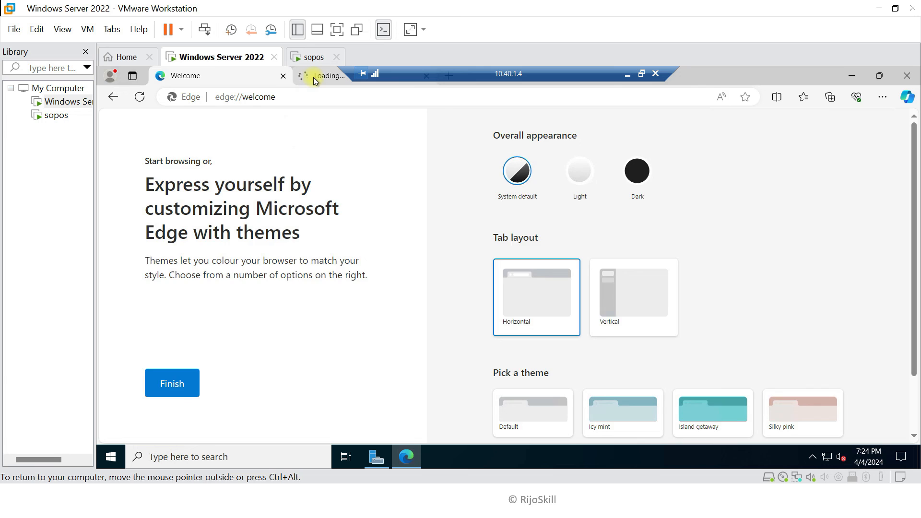
pyautogui.click(313, 77)
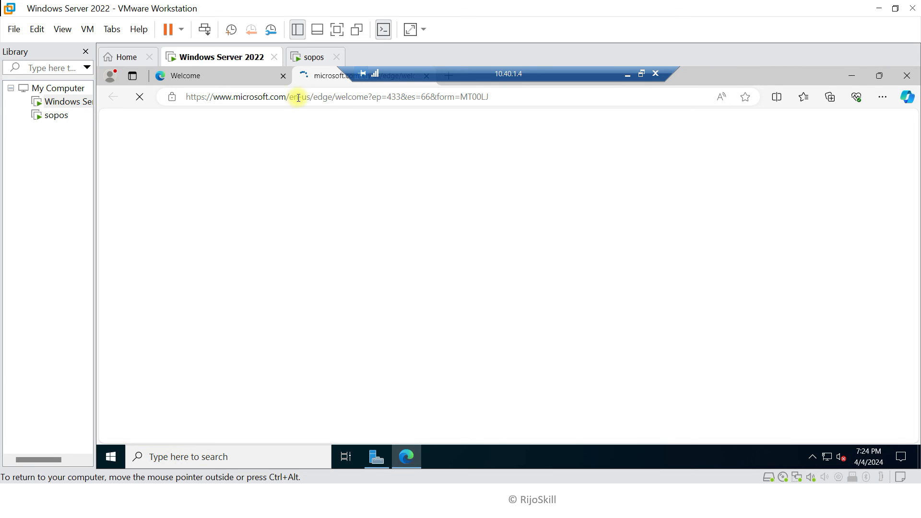
pyautogui.click(248, 101)
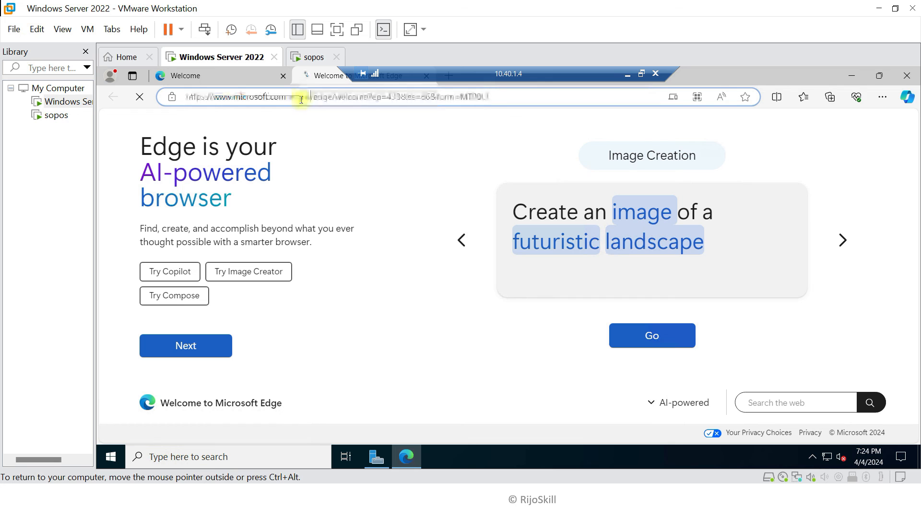
pyautogui.moveTo(288, 98); pyautogui.dragTo(516, 104)
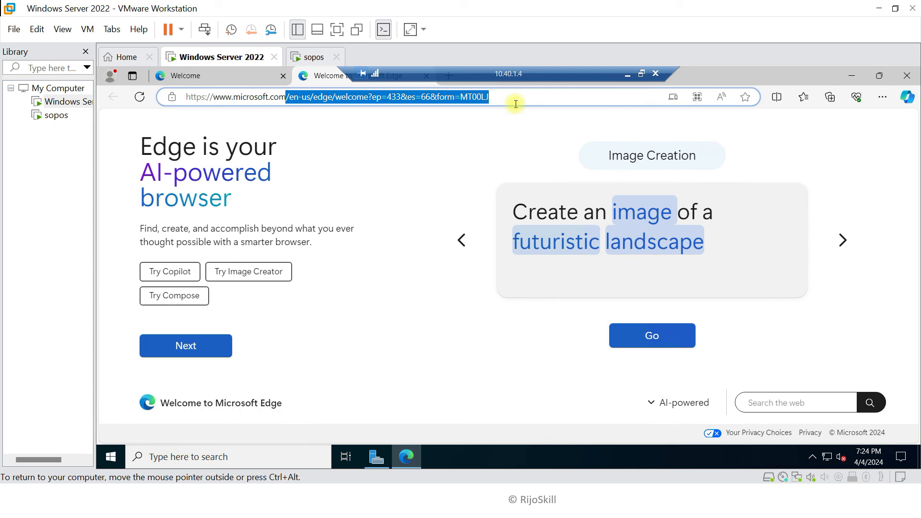
pyautogui.press('BackSpace')
pyautogui.press('Return')
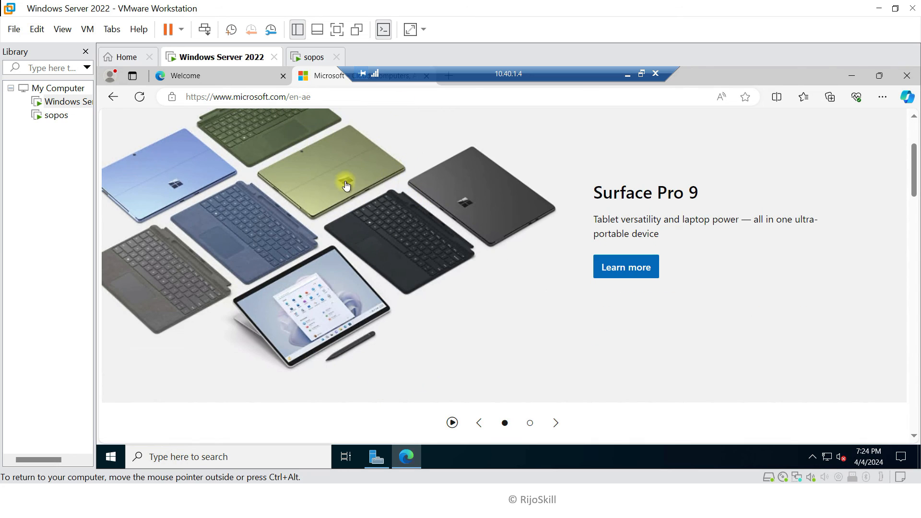
# Open the Effective routes of Vm-01-Pro's network interface vm-01-pro224
pyautogui.click(882, 9)
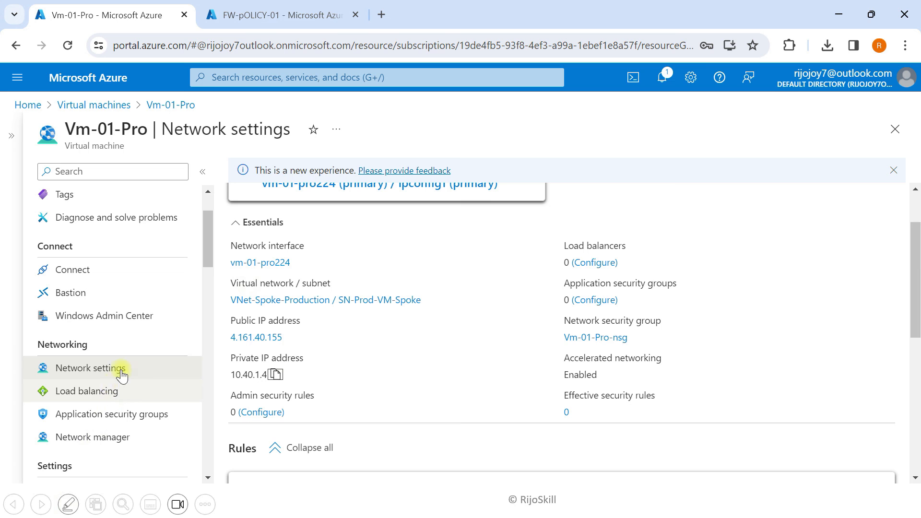
pyautogui.scroll(-15, 86, 318)
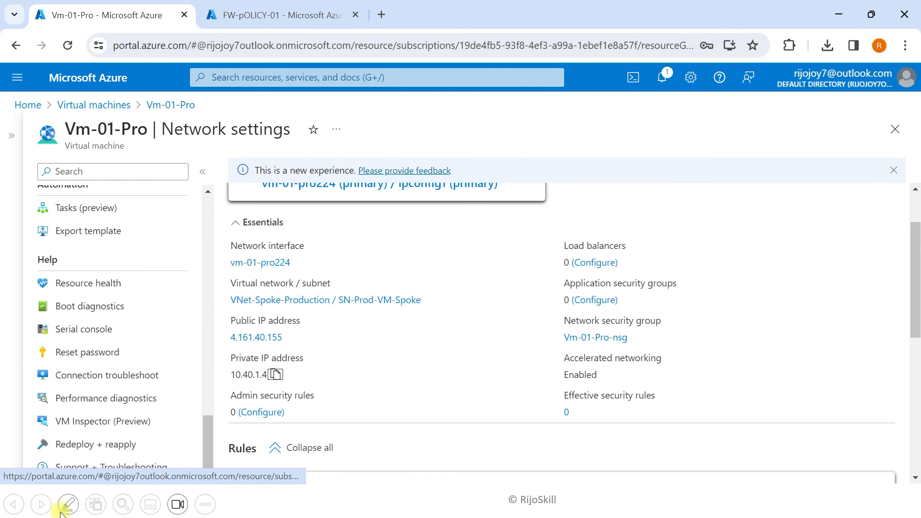
pyautogui.scroll(3, 110, 360)
pyautogui.scroll(10, 110, 351)
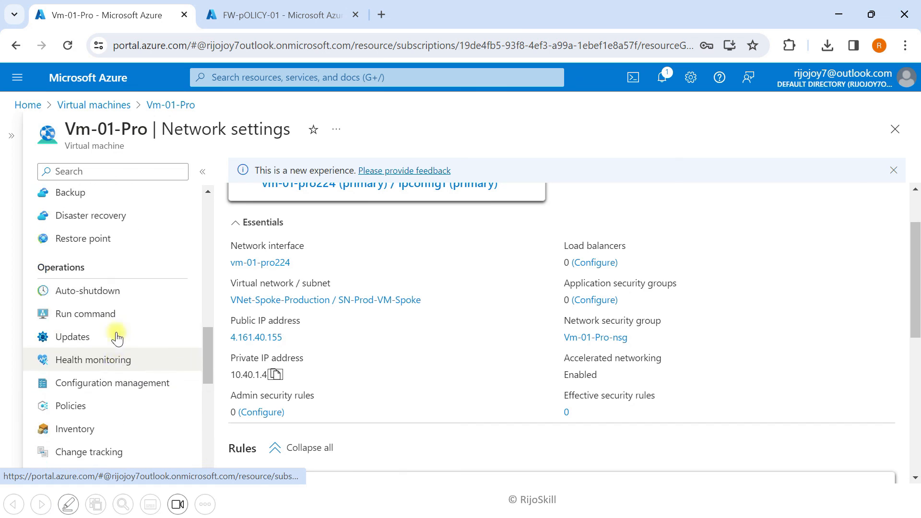
pyautogui.scroll(8, 106, 335)
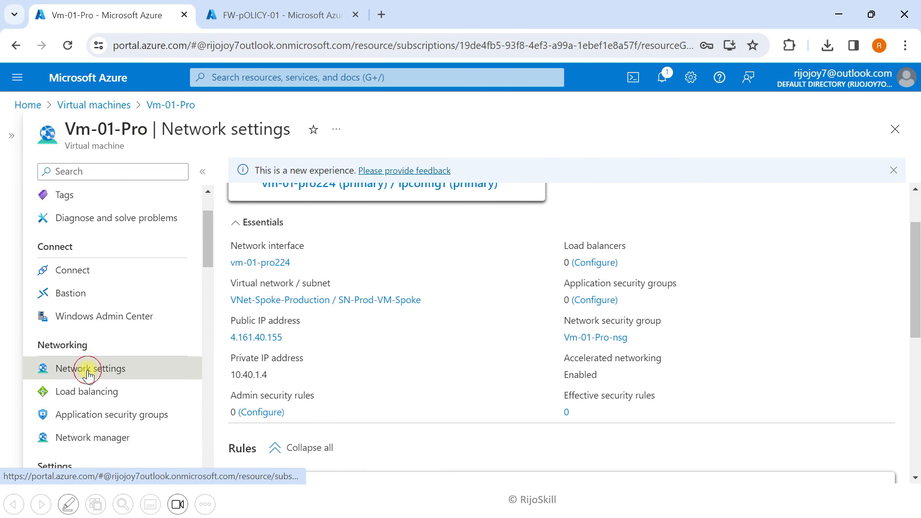
pyautogui.scroll(3, 297, 278)
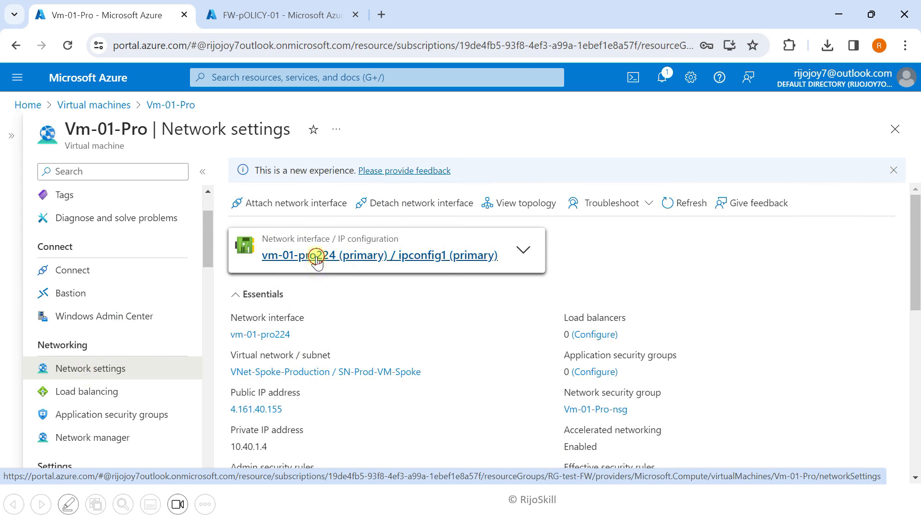
pyautogui.click(316, 255)
pyautogui.scroll(-6, 48, 405)
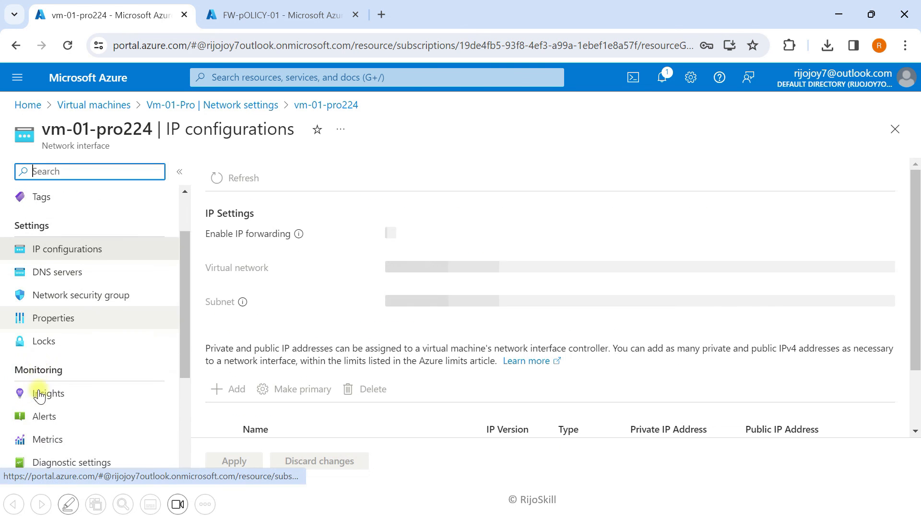
pyautogui.click(67, 446)
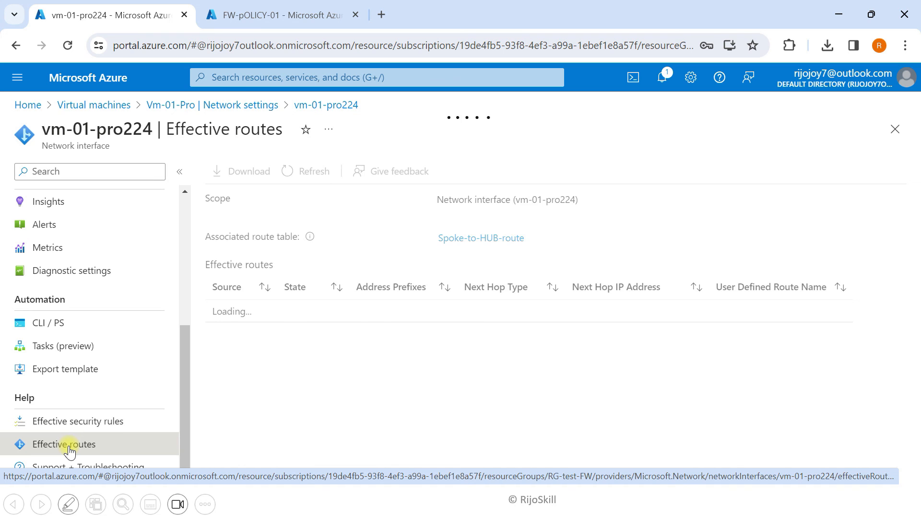
# Review the routes, confirming 0.0.0.0/0 still goes directly to Internet, then return Home
pyautogui.scroll(-1, 379, 382)
pyautogui.scroll(1, 288, 384)
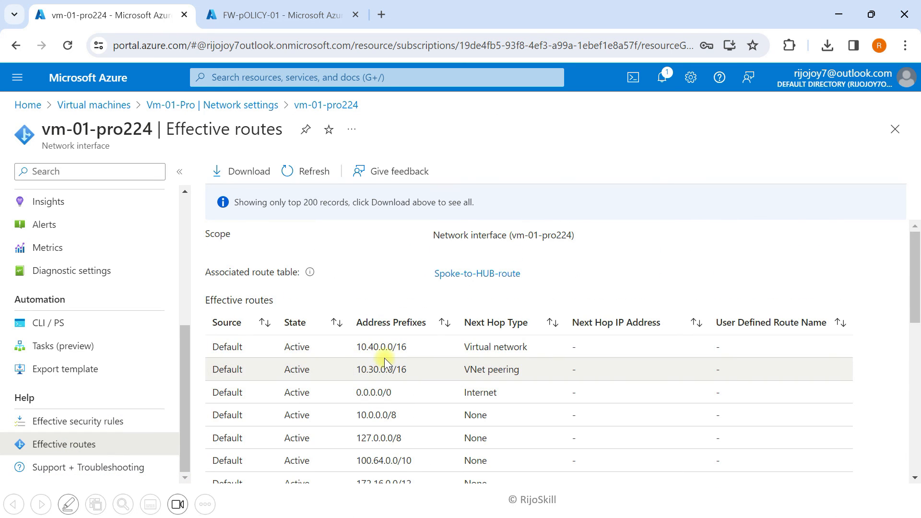
pyautogui.scroll(-1, 331, 374)
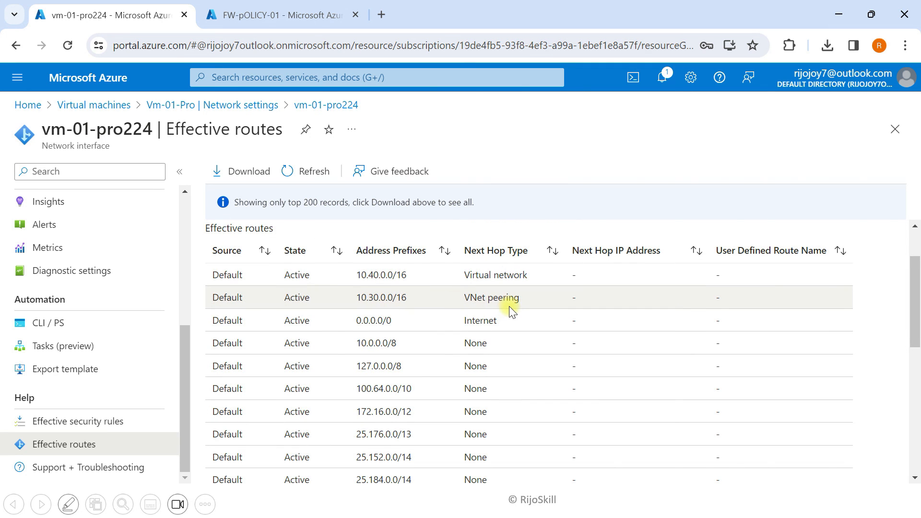
pyautogui.scroll(-10, 432, 323)
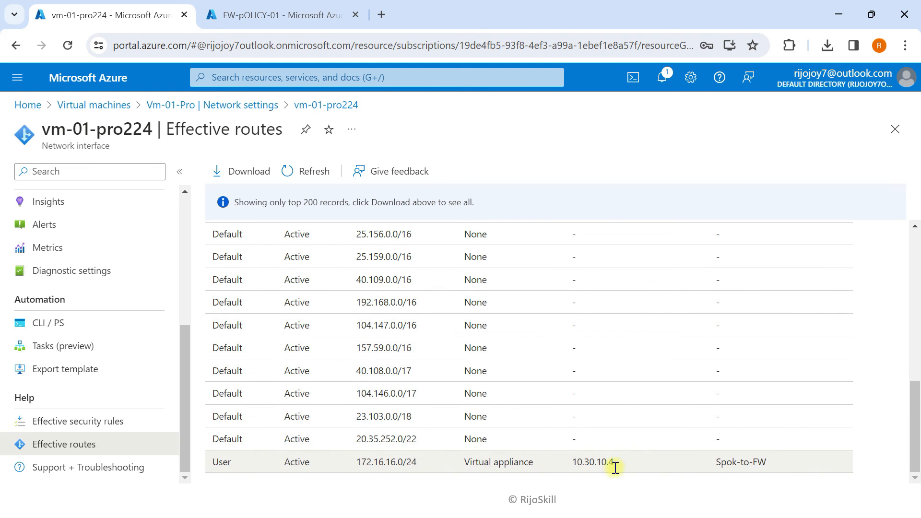
pyautogui.scroll(10, 353, 420)
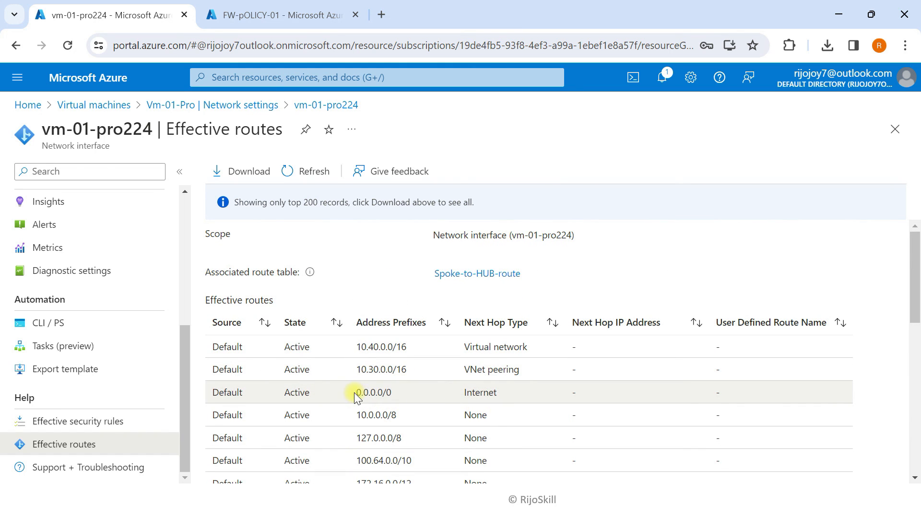
pyautogui.moveTo(355, 392); pyautogui.dragTo(398, 397)
pyautogui.click(472, 397)
pyautogui.scroll(-10, 421, 403)
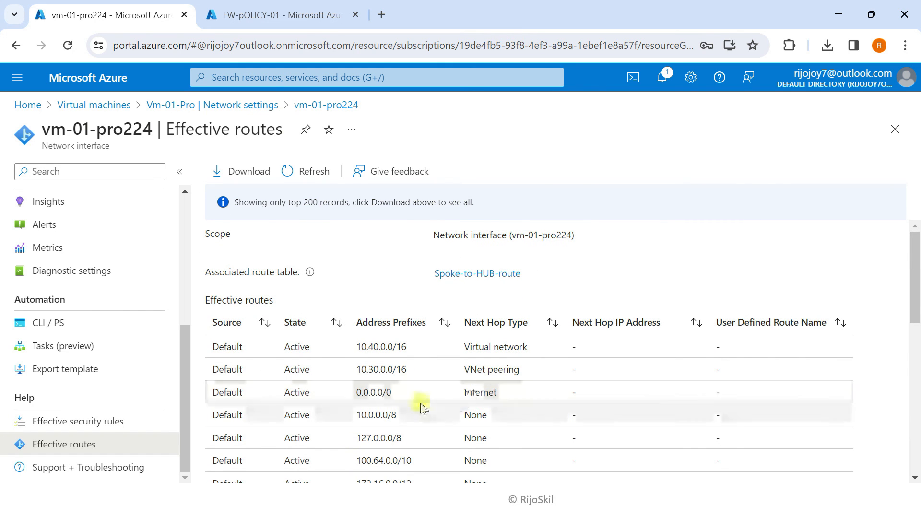
pyautogui.scroll(10, 440, 455)
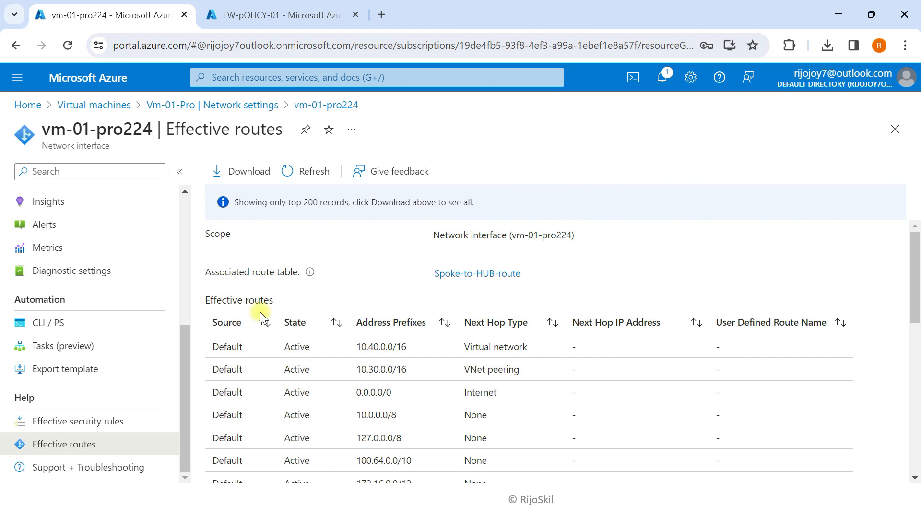
pyautogui.click(112, 78)
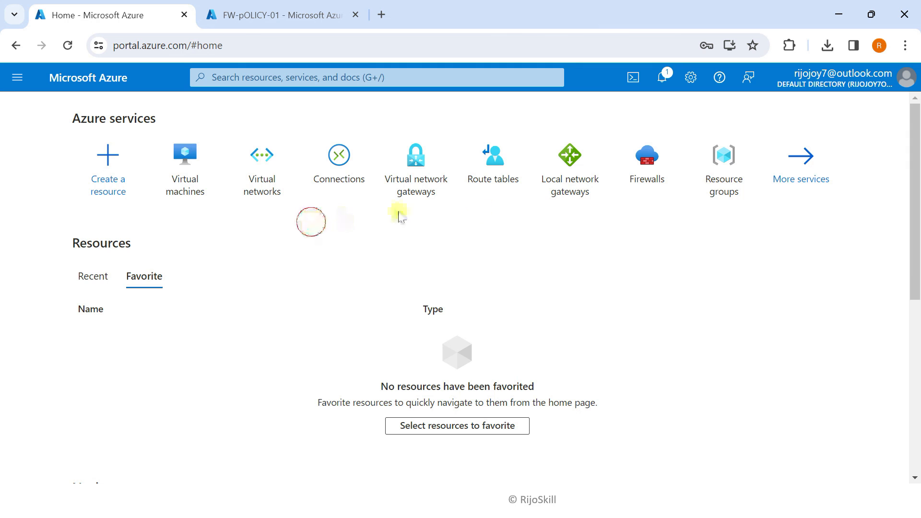
# Open Spoke-to-HUB-route's Routes, which list only Spok-to-FW: 172.16.16.0/24 via 10.30.10.4
pyautogui.click(493, 155)
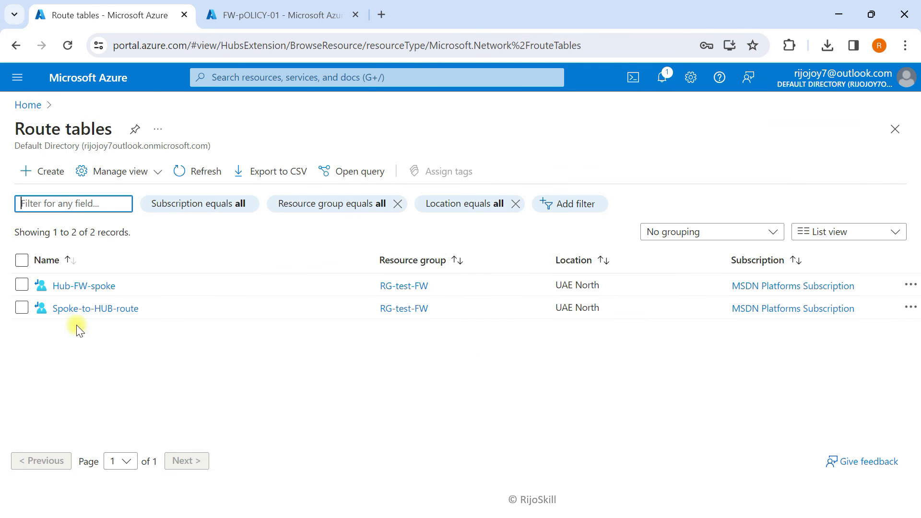
pyautogui.click(92, 314)
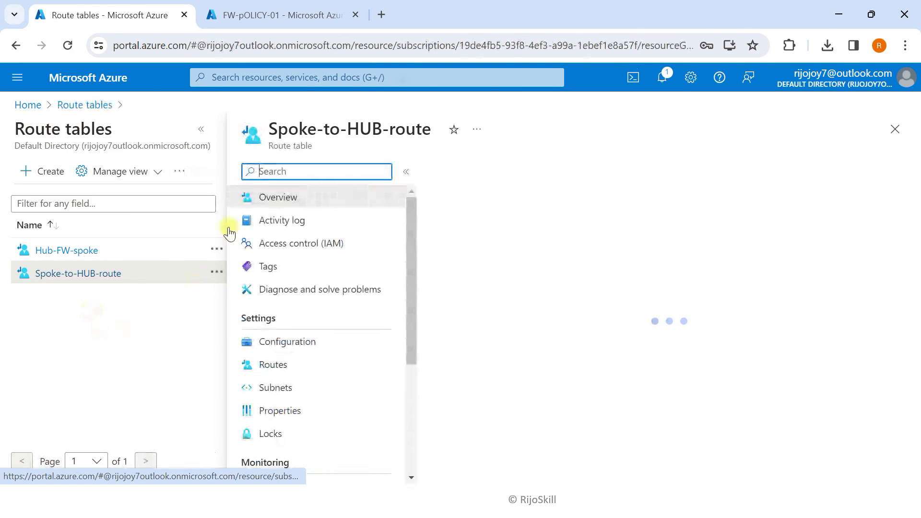
pyautogui.click(205, 128)
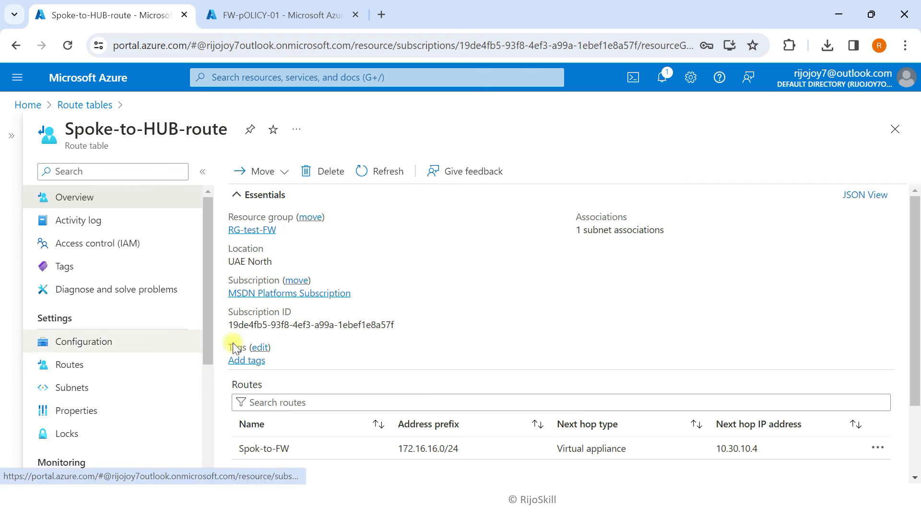
pyautogui.scroll(-2, 288, 432)
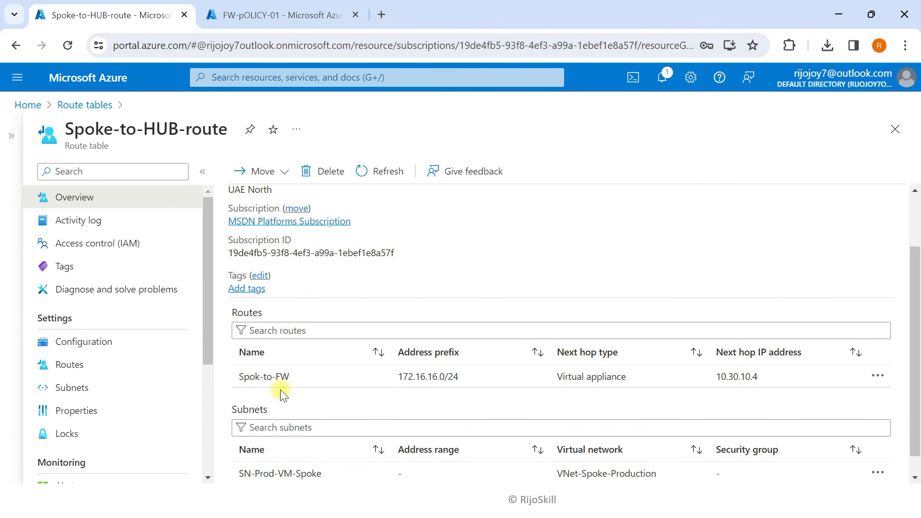
pyautogui.click(89, 371)
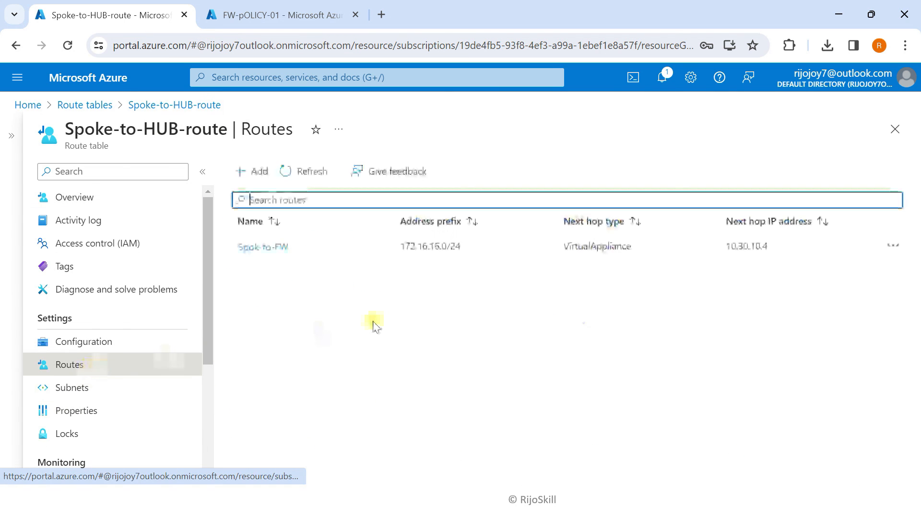
# Add route intenrt-pass-fw with IP Addresses destination 0.0.0.0 and Virtual appliance next hop
pyautogui.click(249, 171)
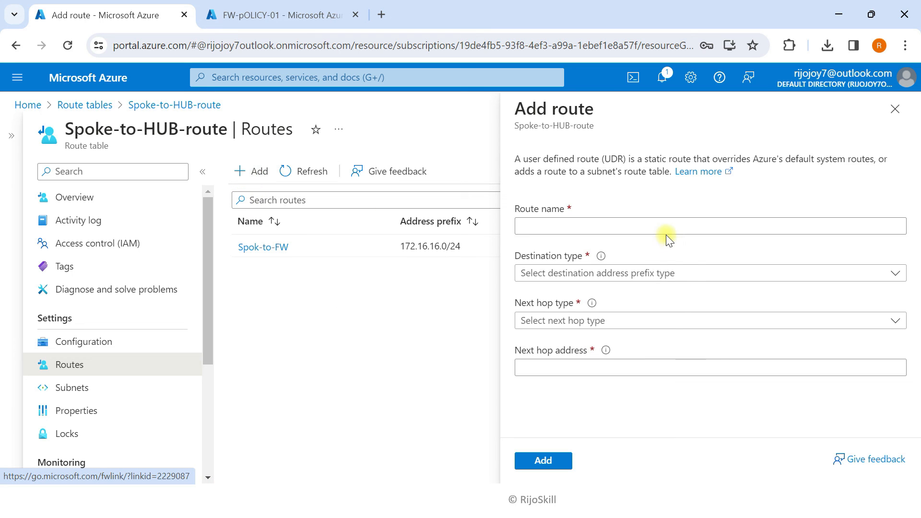
pyautogui.click(658, 223)
pyautogui.write('intenrt-pass-fw')
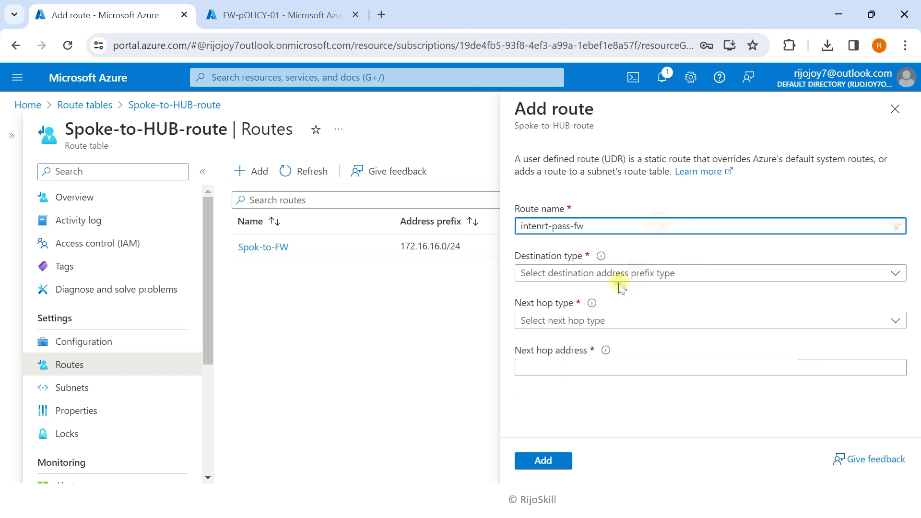
pyautogui.click(606, 271)
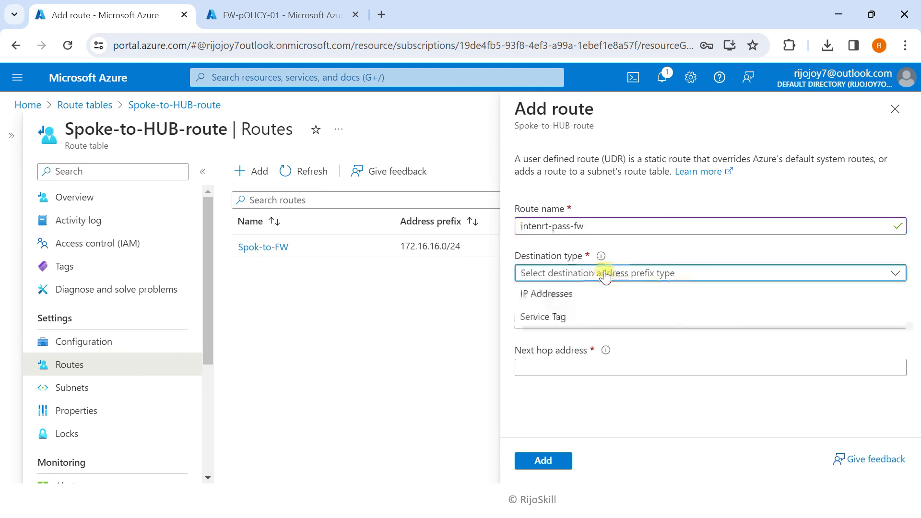
pyautogui.click(542, 296)
pyautogui.click(557, 318)
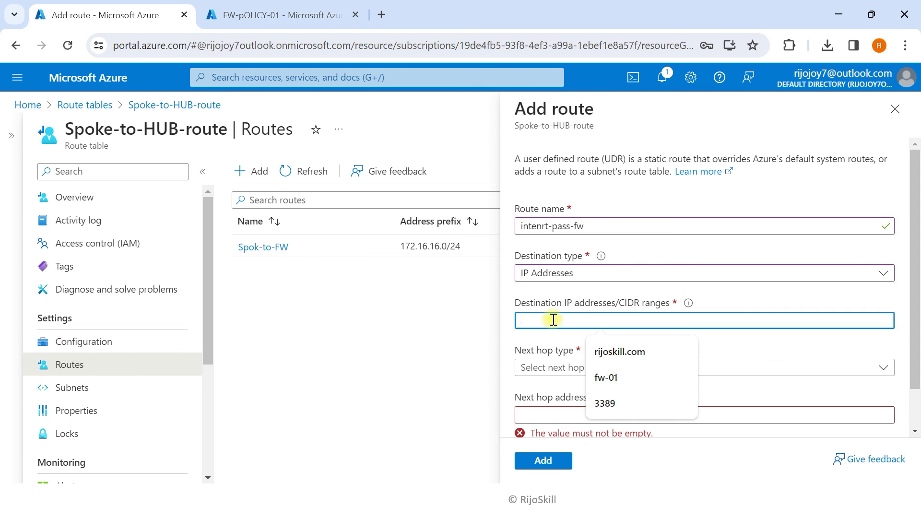
pyautogui.write('0.0.0.0')
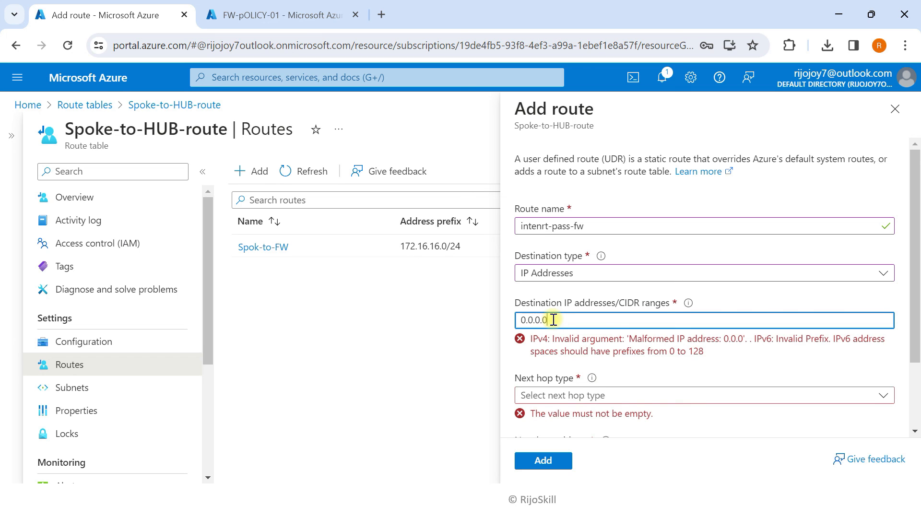
pyautogui.click(562, 382)
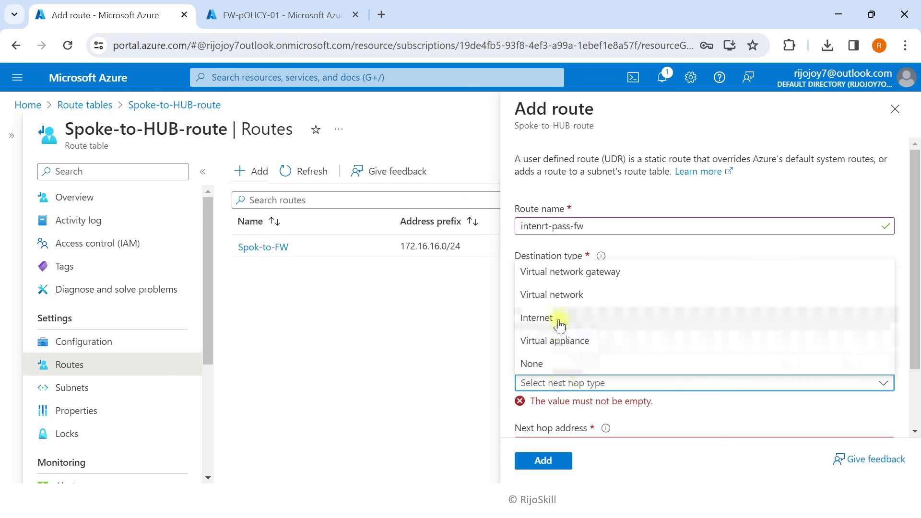
pyautogui.click(557, 342)
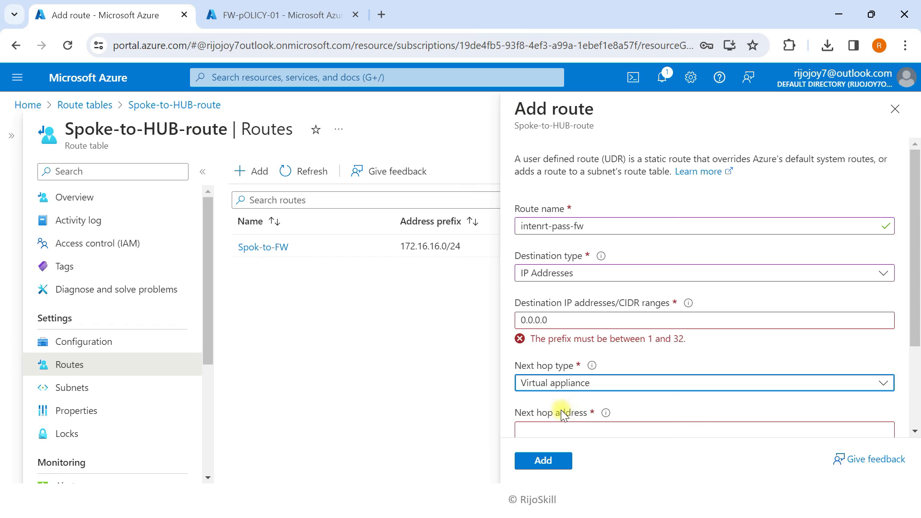
pyautogui.scroll(-2, 563, 409)
pyautogui.click(562, 360)
# Copy firewall FW-01's private IP 10.30.10.4 and use it as the route's next hop address
pyautogui.click(226, 15)
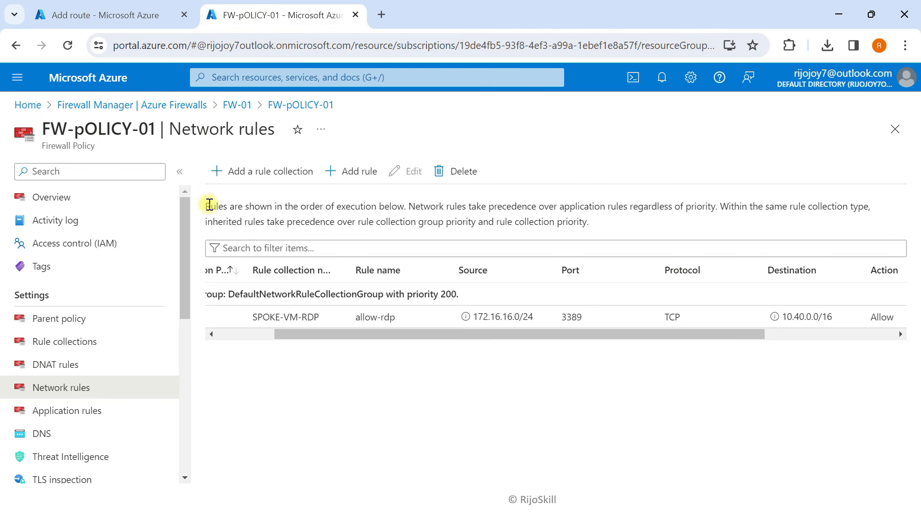
pyautogui.click(83, 197)
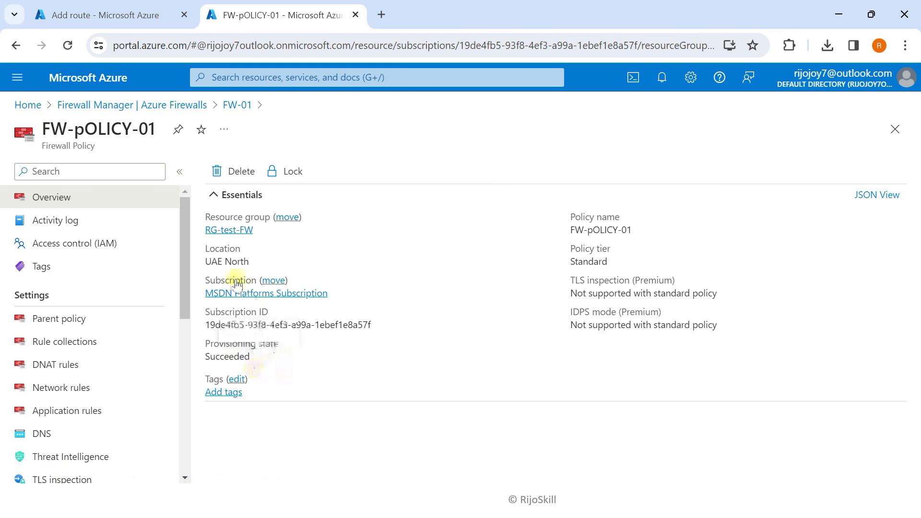
pyautogui.click(19, 52)
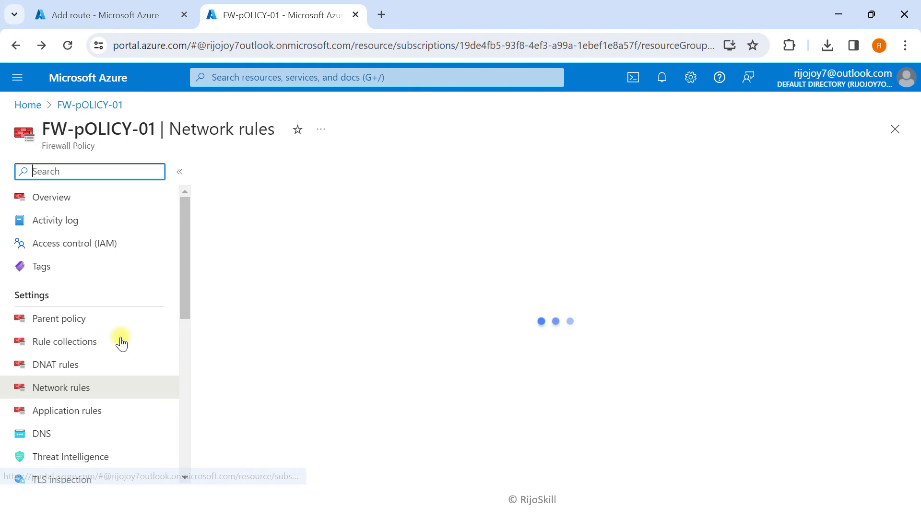
pyautogui.click(28, 104)
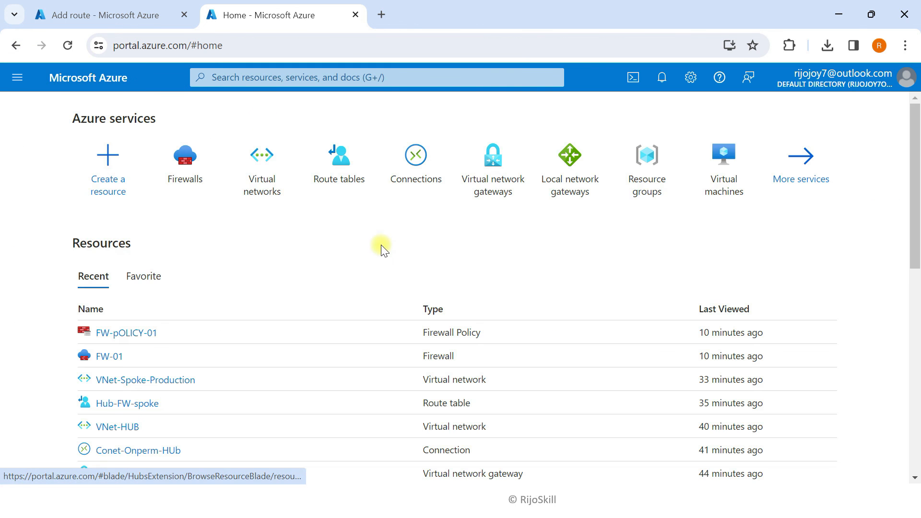
pyautogui.click(194, 177)
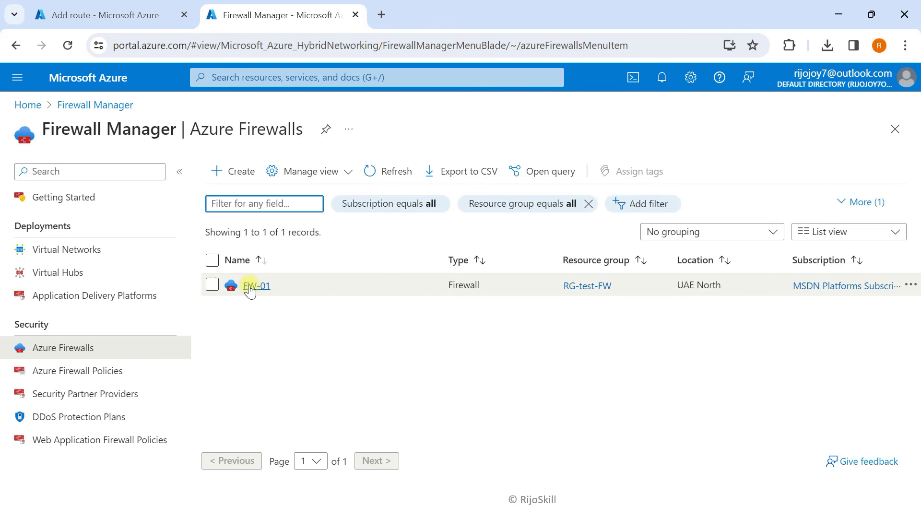
pyautogui.click(251, 287)
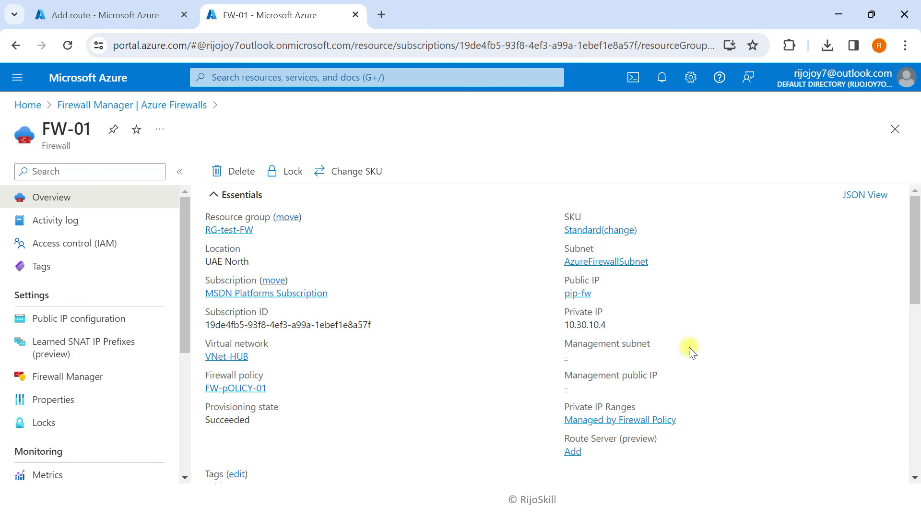
pyautogui.click(614, 324)
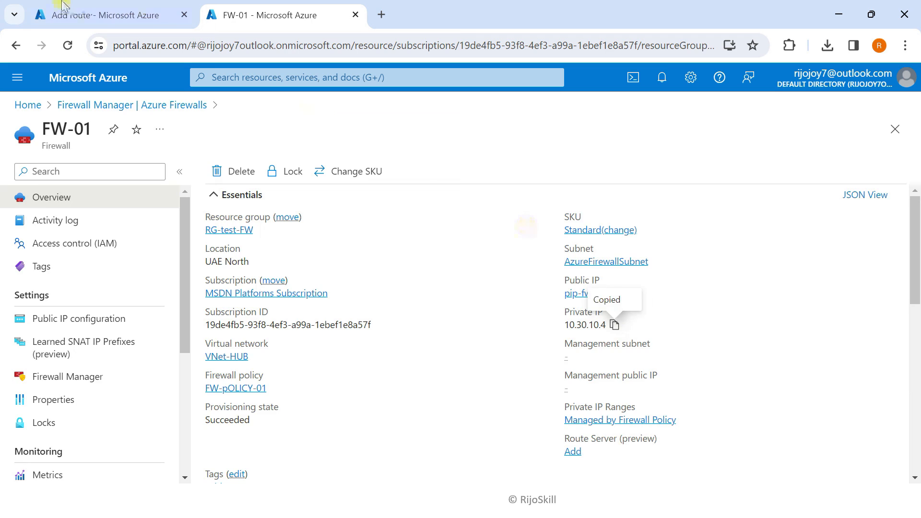
pyautogui.click(68, 14)
pyautogui.click(557, 356)
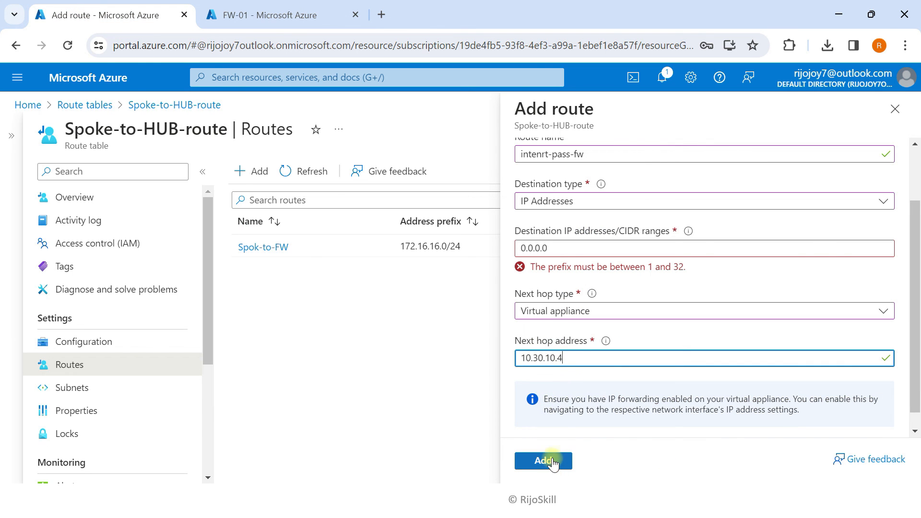
# Correct the destination to 0.0.0.0/0 and add the intenrt-pass-fw route
pyautogui.click(560, 249)
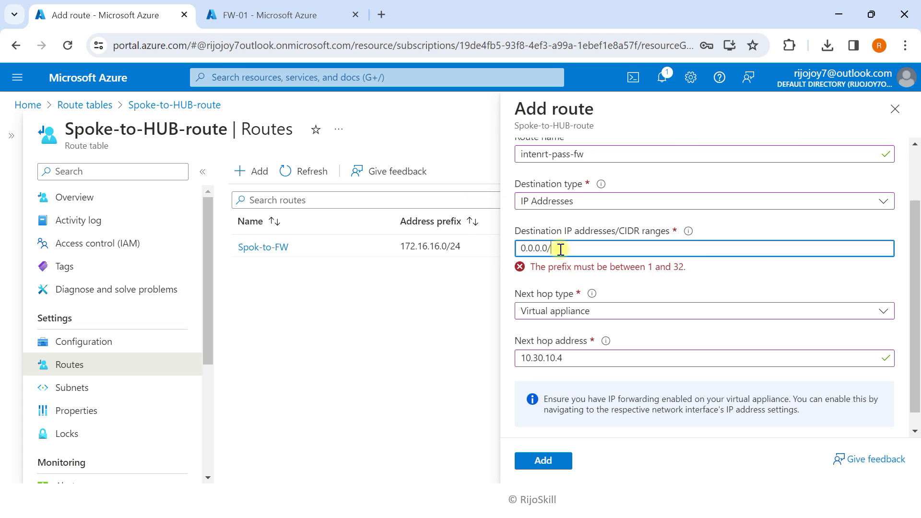
pyautogui.click(541, 460)
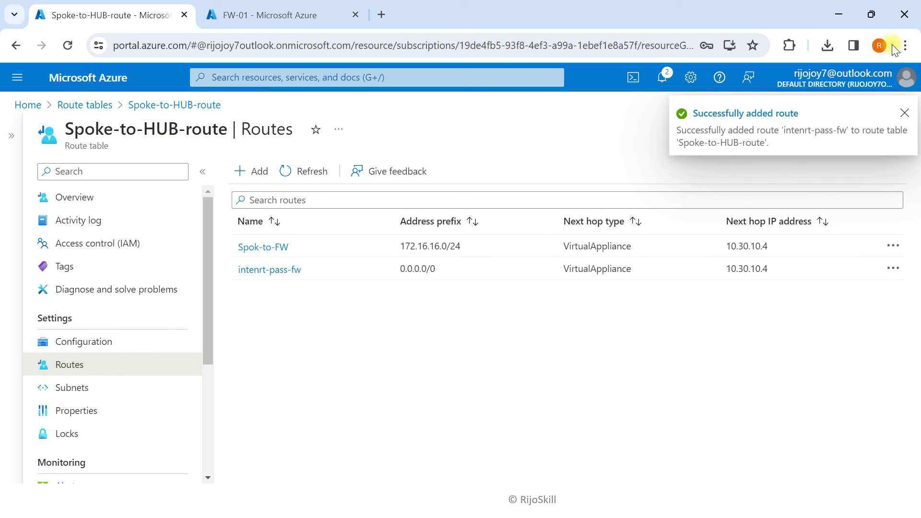
# Reload microsoft.com in the Windows Server 2022 VM's Edge and get ERR_CONNECTION_CLOSED
pyautogui.click(839, 15)
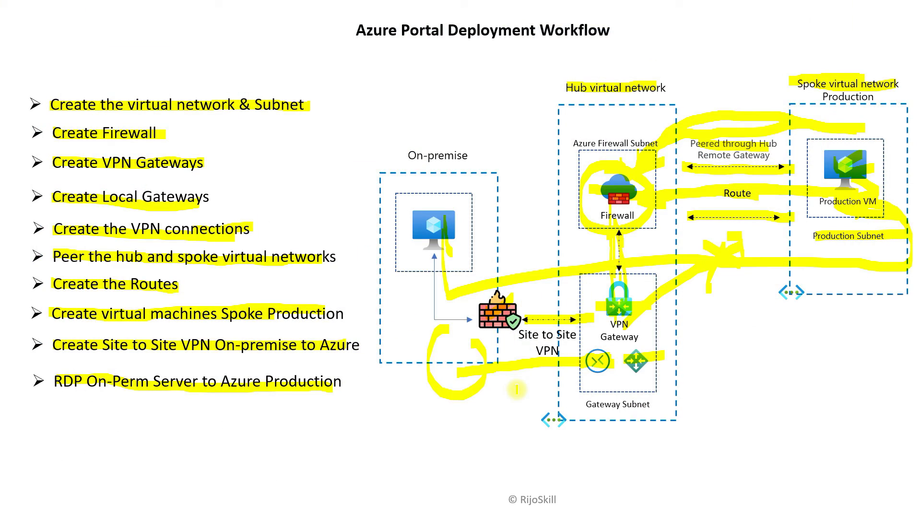
pyautogui.press('super+Tab')
pyautogui.moveTo(624, 511)
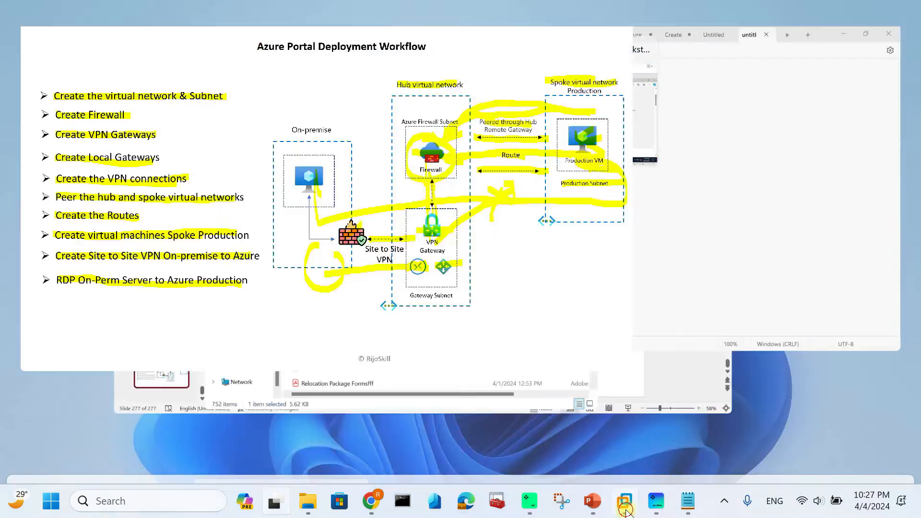
pyautogui.click(660, 405)
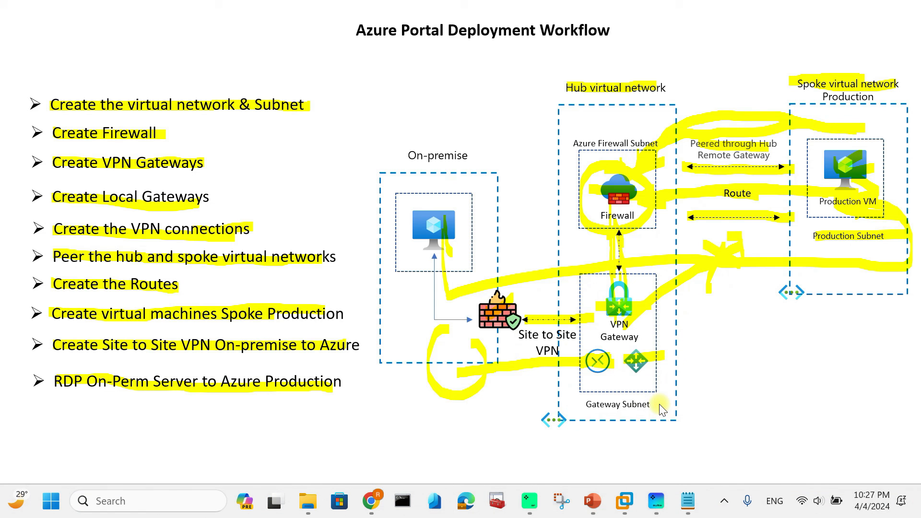
pyautogui.moveTo(624, 511)
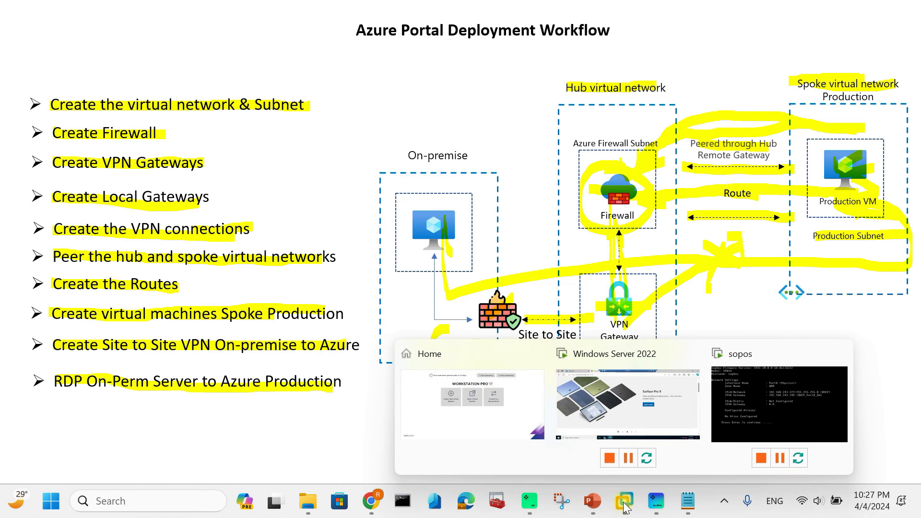
pyautogui.click(610, 428)
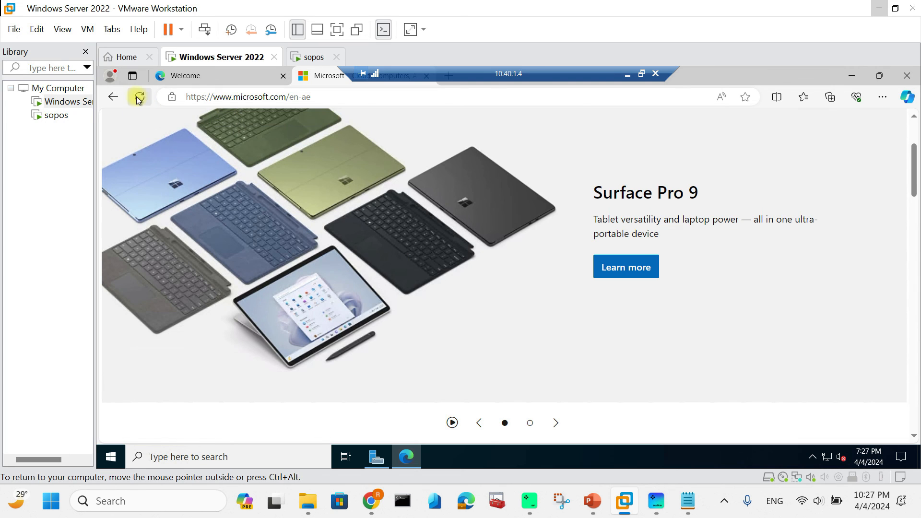
pyautogui.click(141, 97)
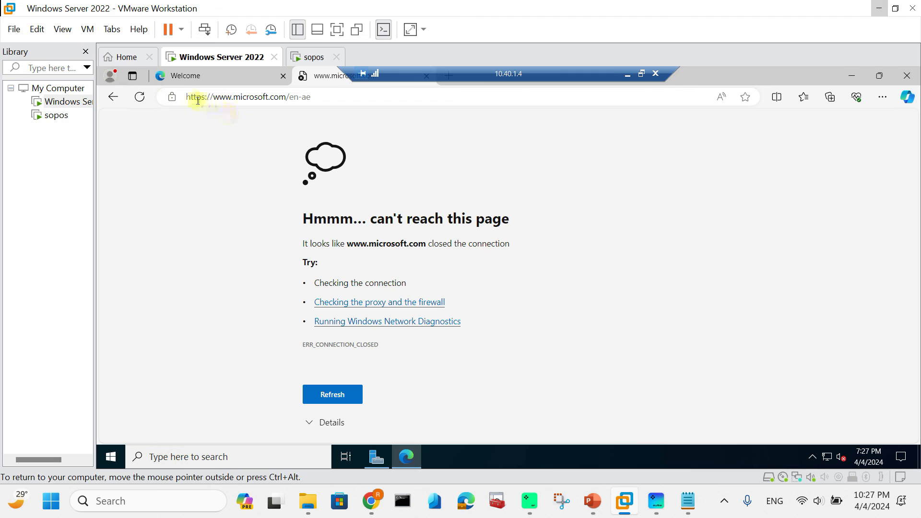
pyautogui.moveTo(187, 97); pyautogui.dragTo(341, 100)
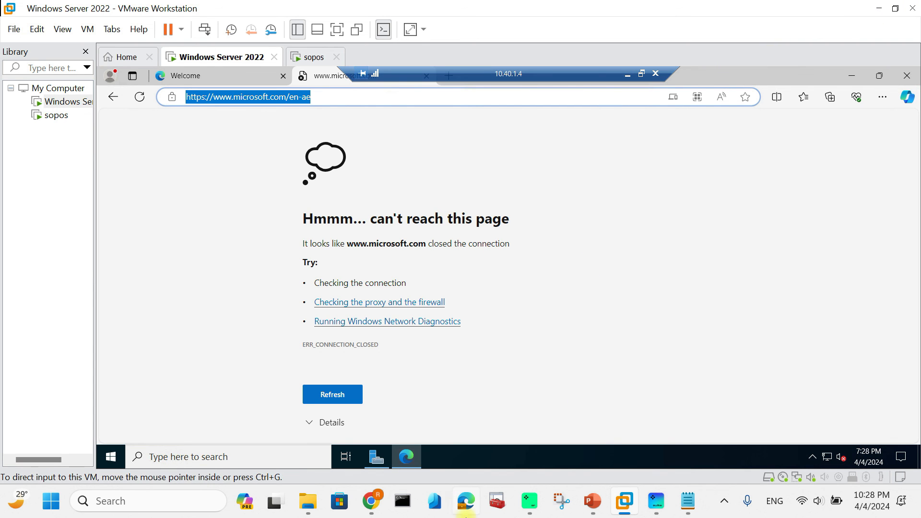
pyautogui.click(379, 506)
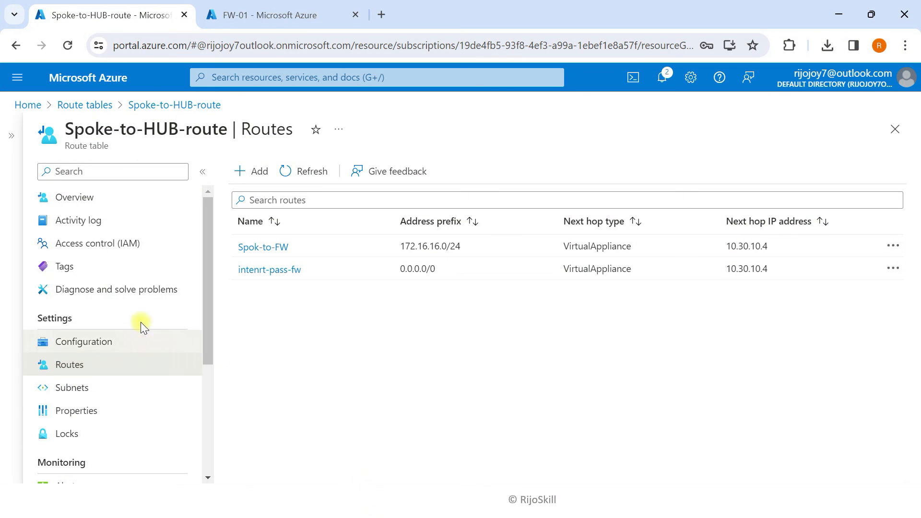
# Open the effective routes of Vm-01-Pro's network interface vm-01-pro224
pyautogui.click(106, 90)
pyautogui.click(233, 13)
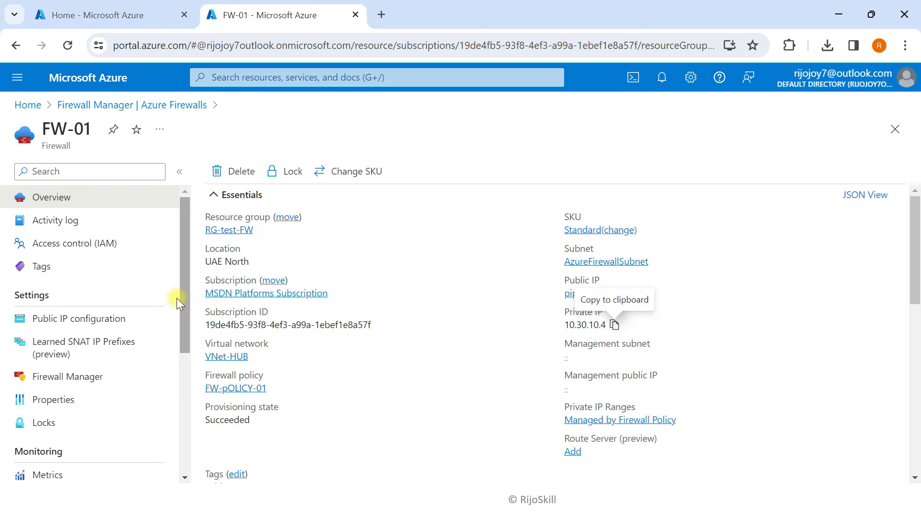
pyautogui.click(102, 14)
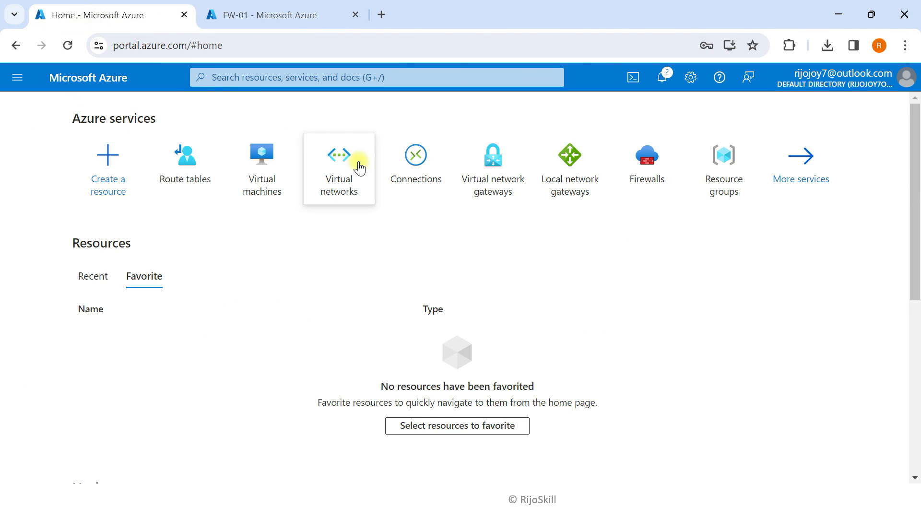
pyautogui.click(292, 167)
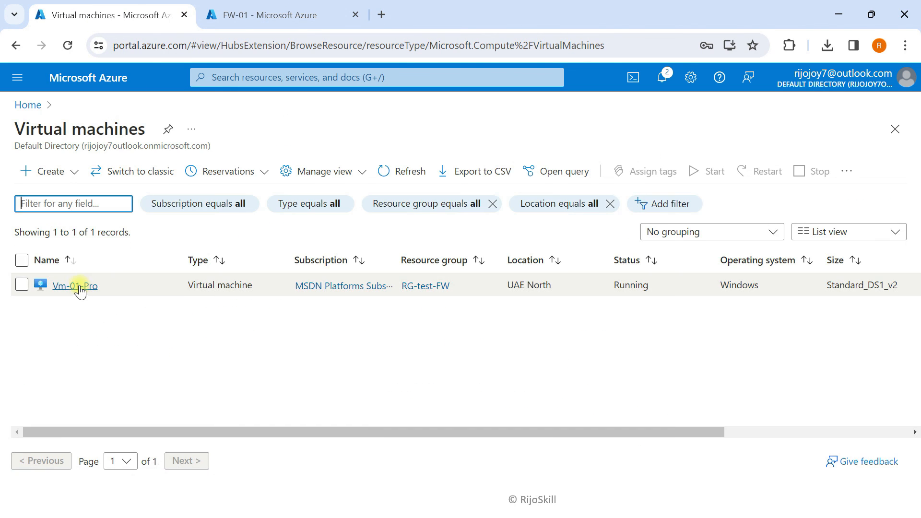
pyautogui.click(77, 287)
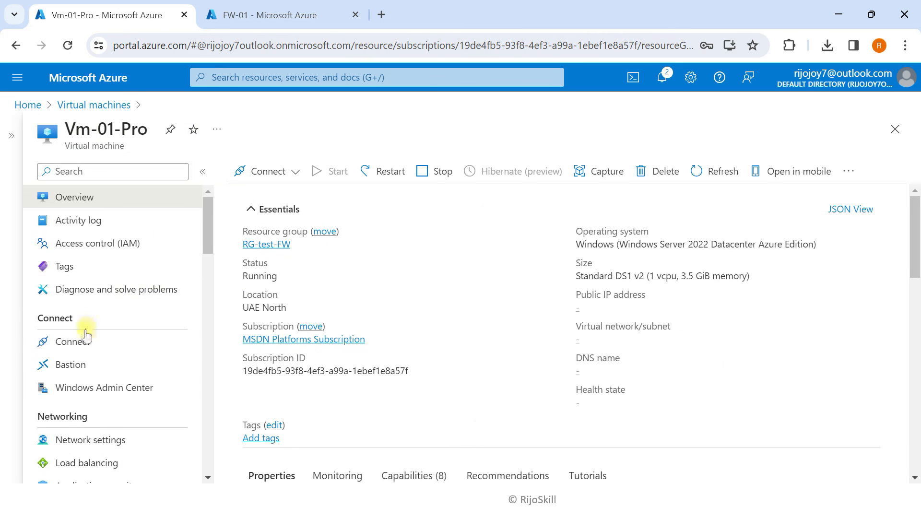
pyautogui.scroll(-4, 113, 465)
pyautogui.scroll(3, 100, 413)
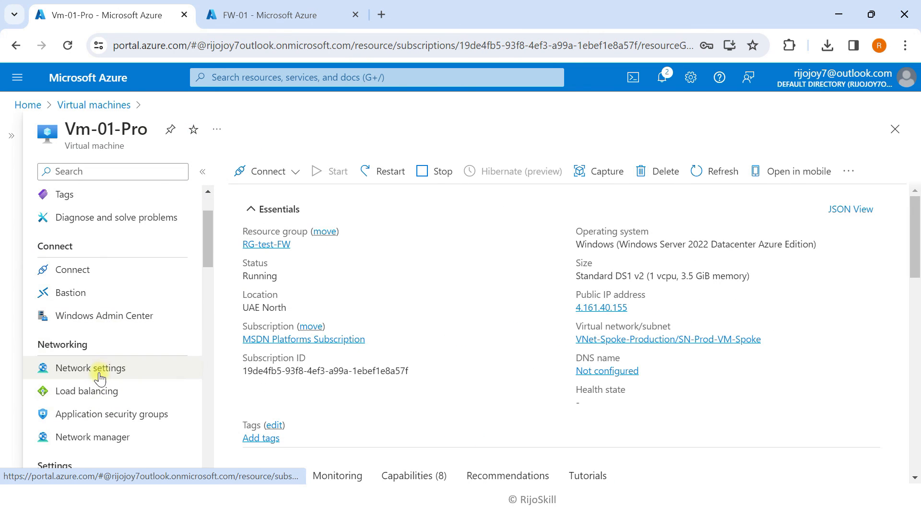
pyautogui.click(102, 371)
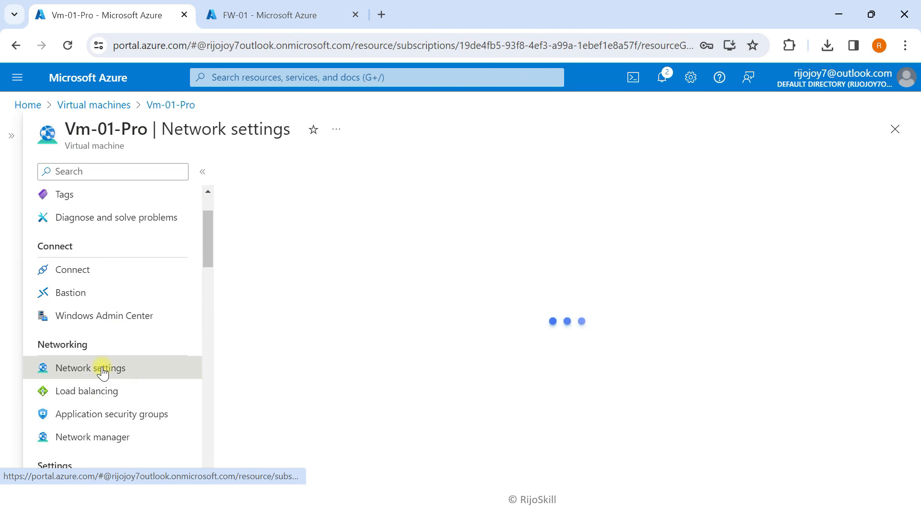
pyautogui.click(308, 262)
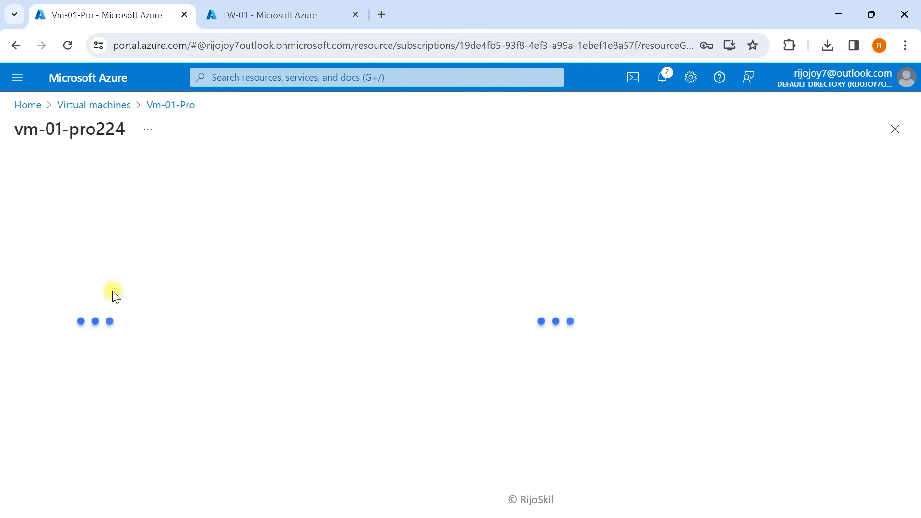
pyautogui.click(96, 315)
pyautogui.scroll(-5, 96, 385)
pyautogui.click(78, 444)
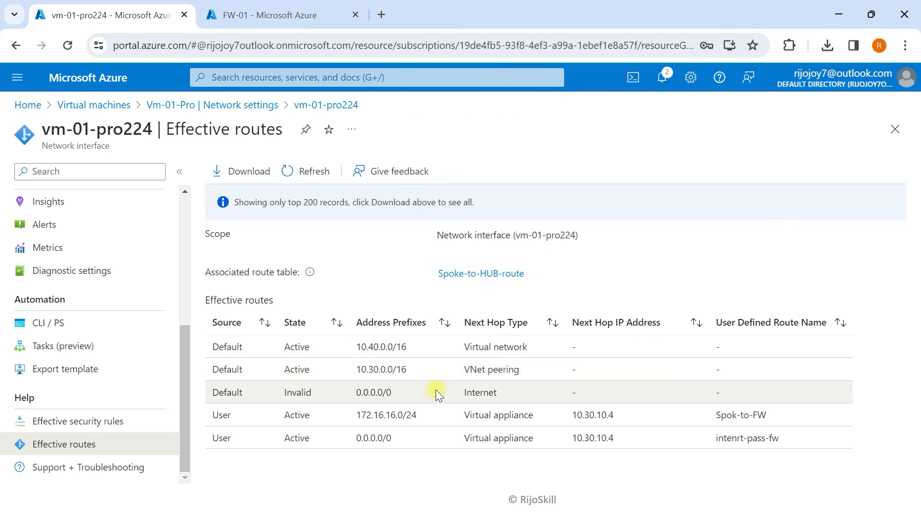
# Highlight the now-invalid Internet default route and the active 0.0.0.0/0 route via 10.30.10.4
pyautogui.moveTo(209, 396); pyautogui.dragTo(495, 386)
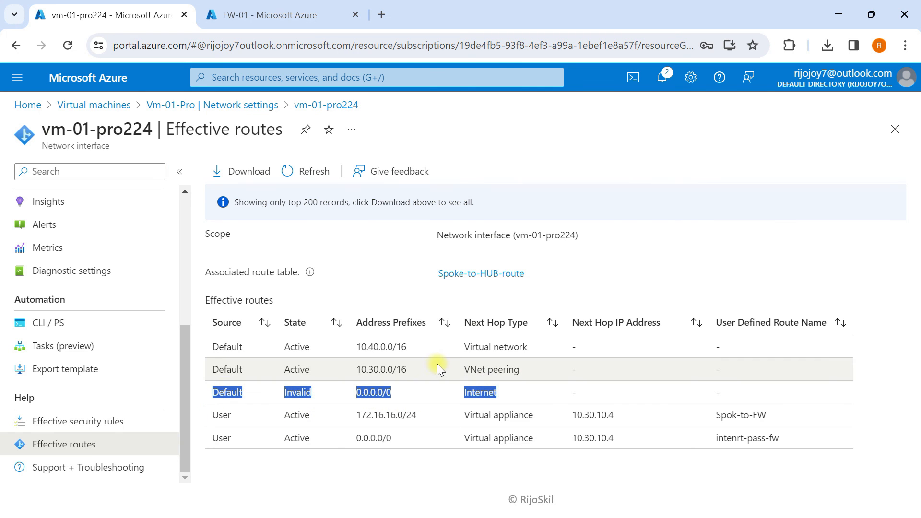
pyautogui.moveTo(219, 438); pyautogui.dragTo(402, 446)
pyautogui.moveTo(465, 440); pyautogui.dragTo(805, 446)
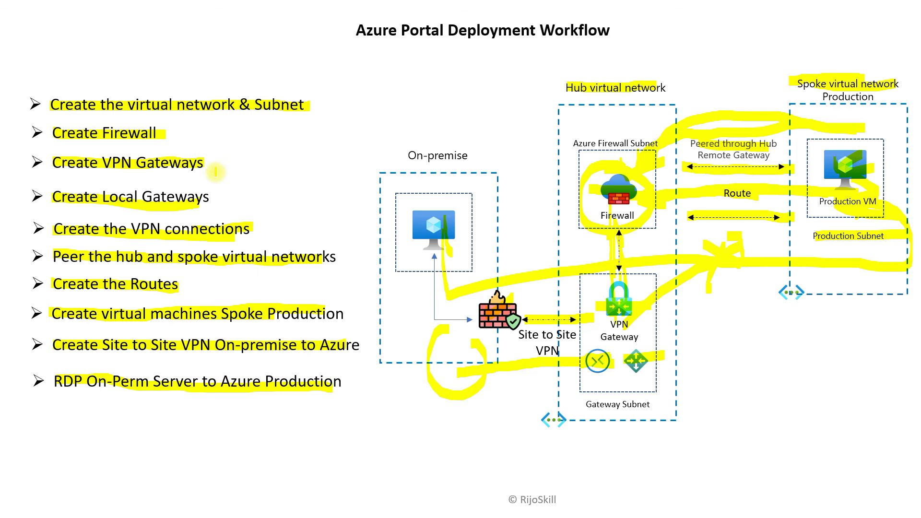
pyautogui.moveTo(167, 128); pyautogui.dragTo(231, 118)
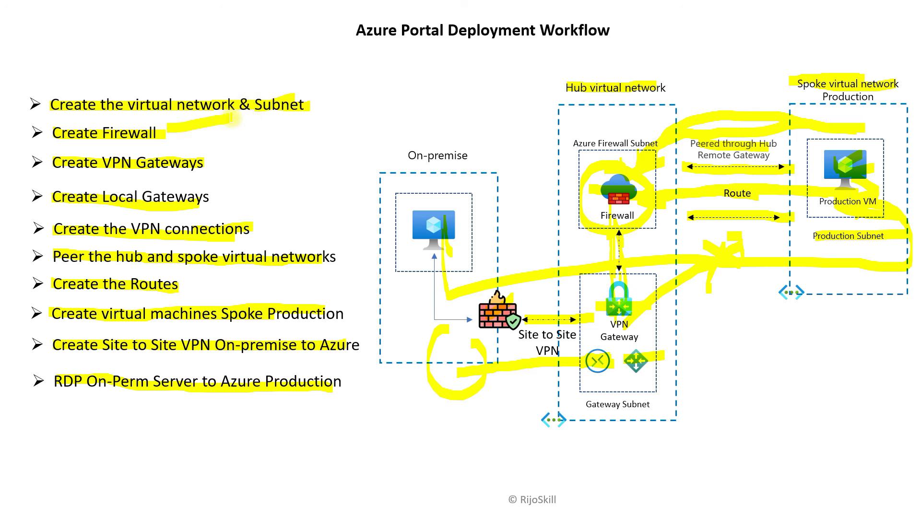